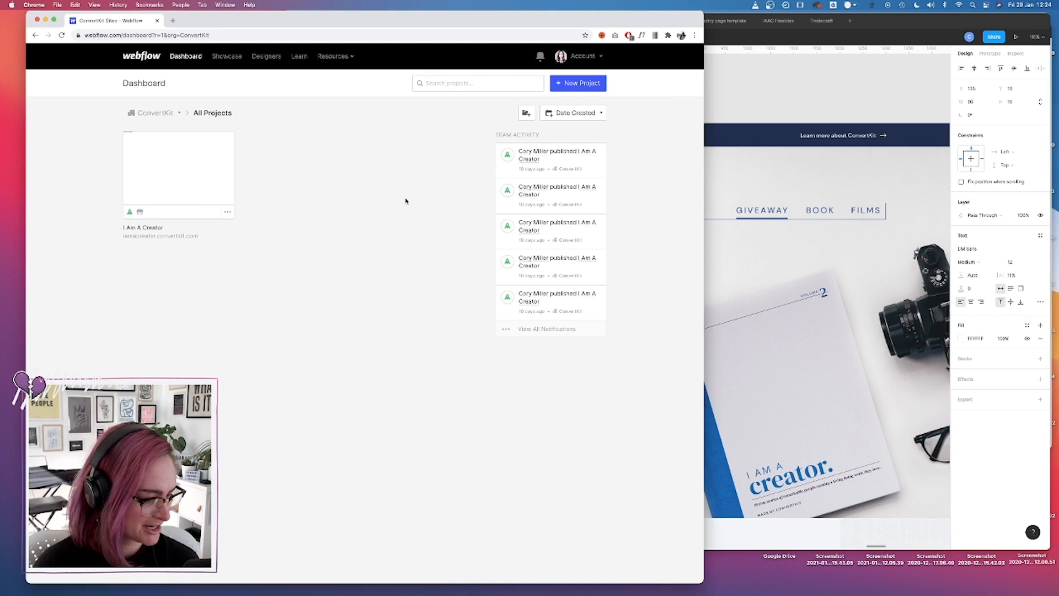
# Choose DM Serif Display as a Google font in the font settings of the I Am A Creator project.
pyautogui.click(156, 112)
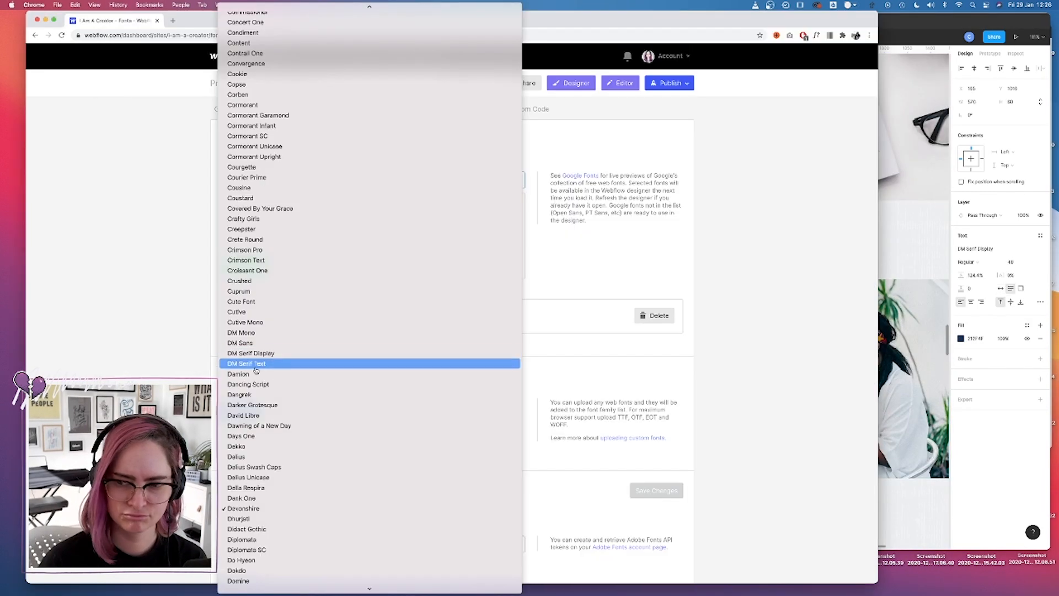
pyautogui.click(262, 353)
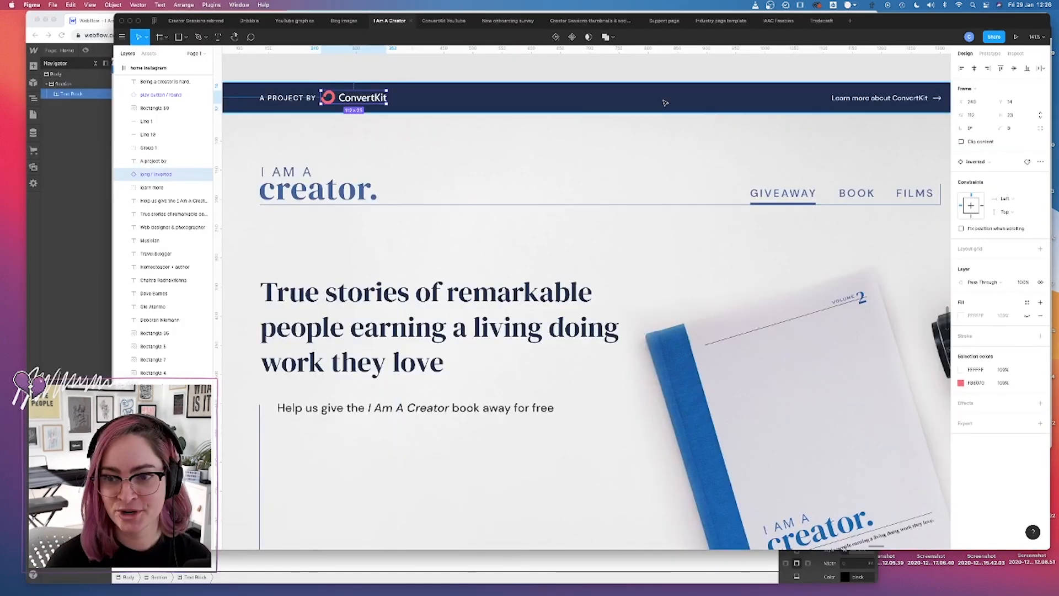
# Add an export setting in SVG format to the ConvertKit logo in the Figma design's top bar.
pyautogui.click(1041, 423)
pyautogui.click(1029, 451)
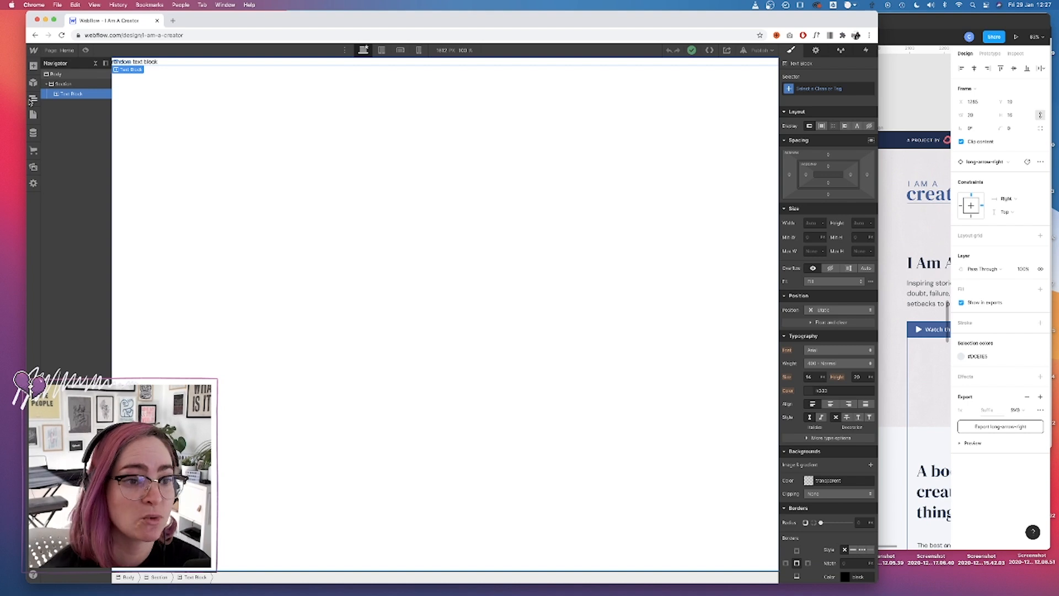
# Add a section with the class ck-bar at the top of the Webflow page body.
pyautogui.click(32, 65)
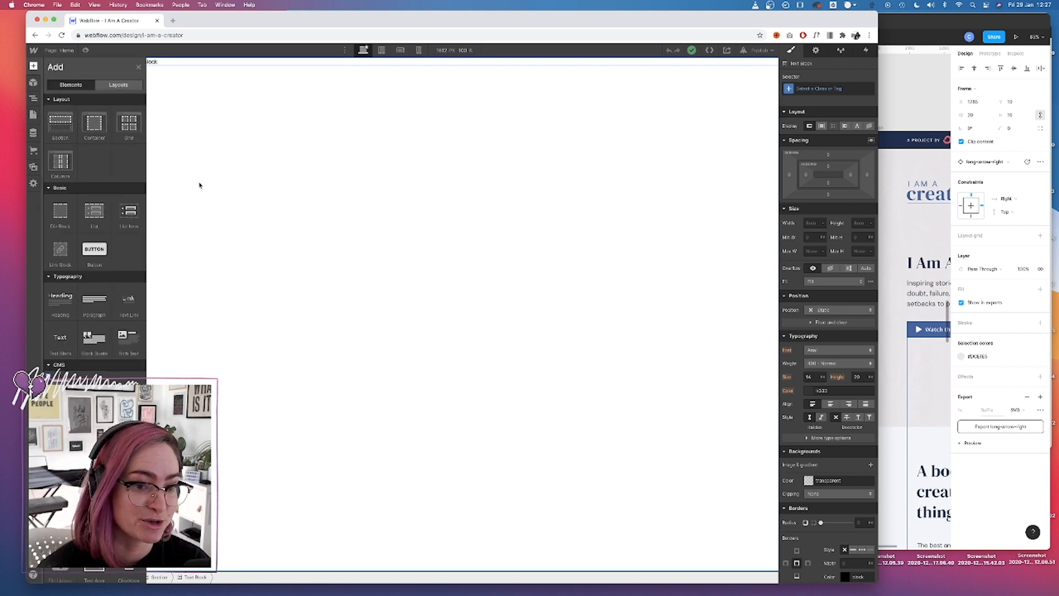
pyautogui.moveTo(59, 214); pyautogui.dragTo(179, 70)
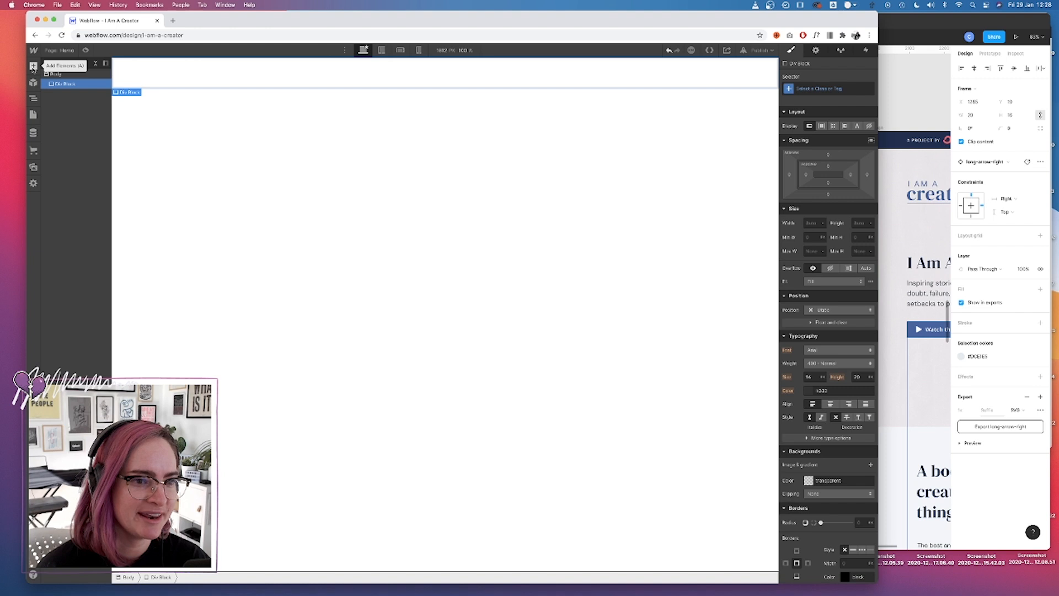
pyautogui.click(33, 67)
pyautogui.moveTo(62, 124); pyautogui.dragTo(251, 77)
pyautogui.click(55, 95)
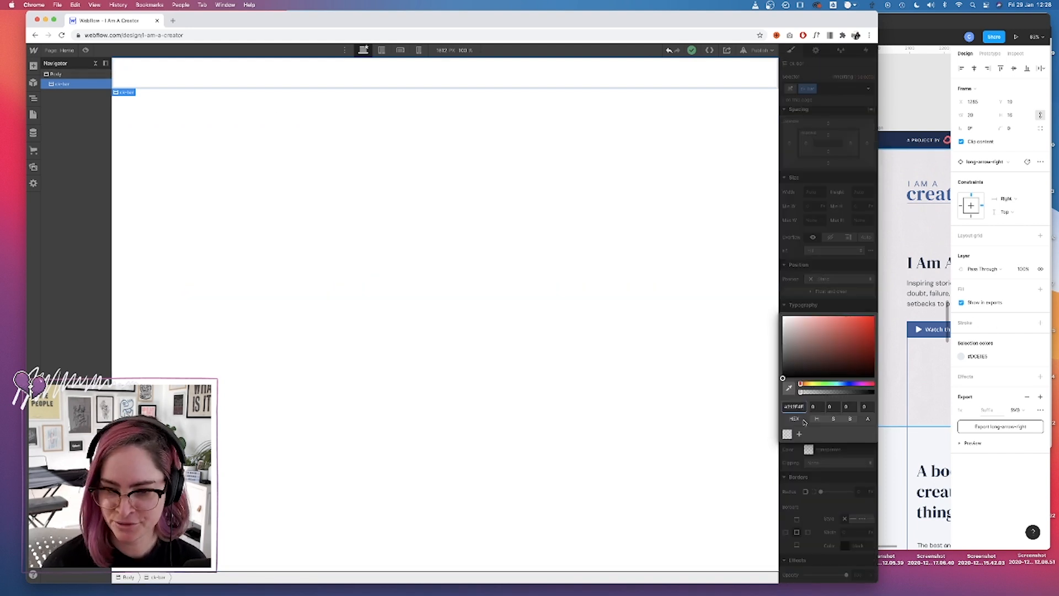
# Set the ck-bar's background colour to #212F4F and save it as a swatch named navy.
pyautogui.press('Return')
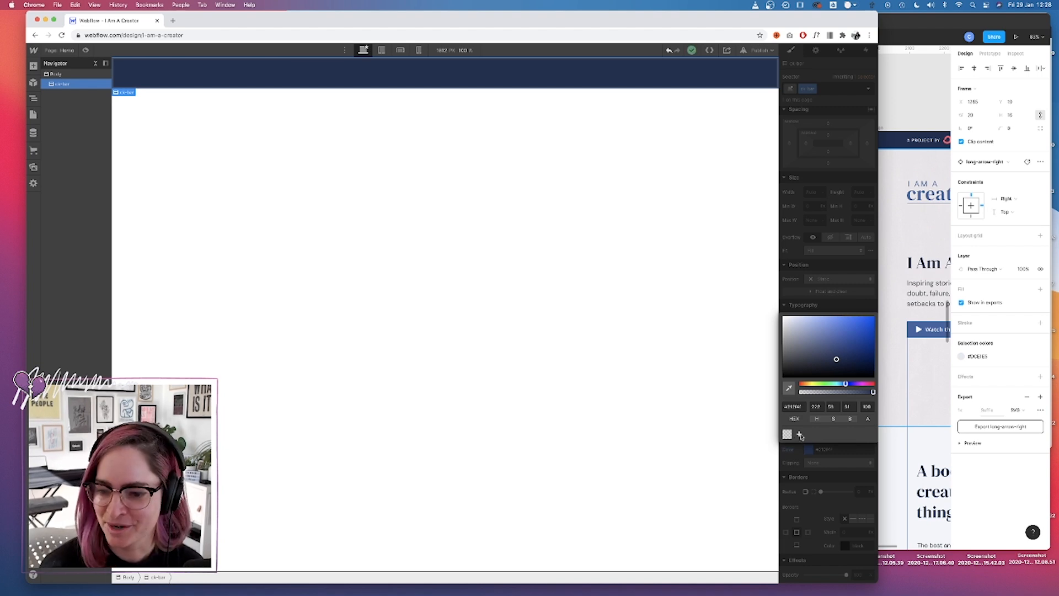
pyautogui.click(800, 434)
pyautogui.write('navy')
pyautogui.press('Return')
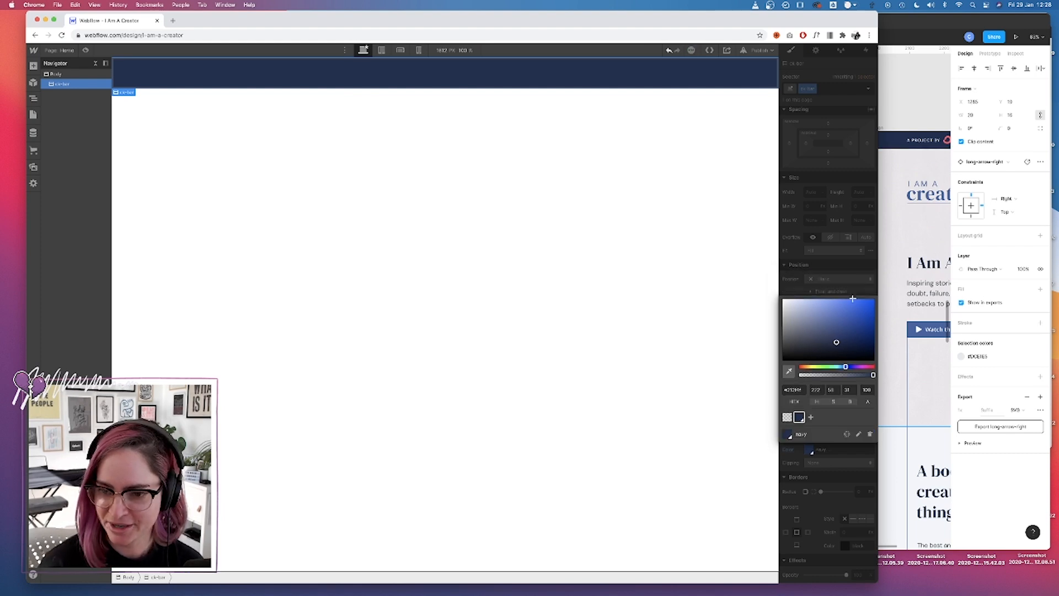
pyautogui.click(771, 260)
# Switch to the Figma design and check the ConvertKit logo's spacing within the top bar.
pyautogui.press('super+Tab')
pyautogui.hscroll(-5, 506, 142)
pyautogui.scroll(5, 470, 153)
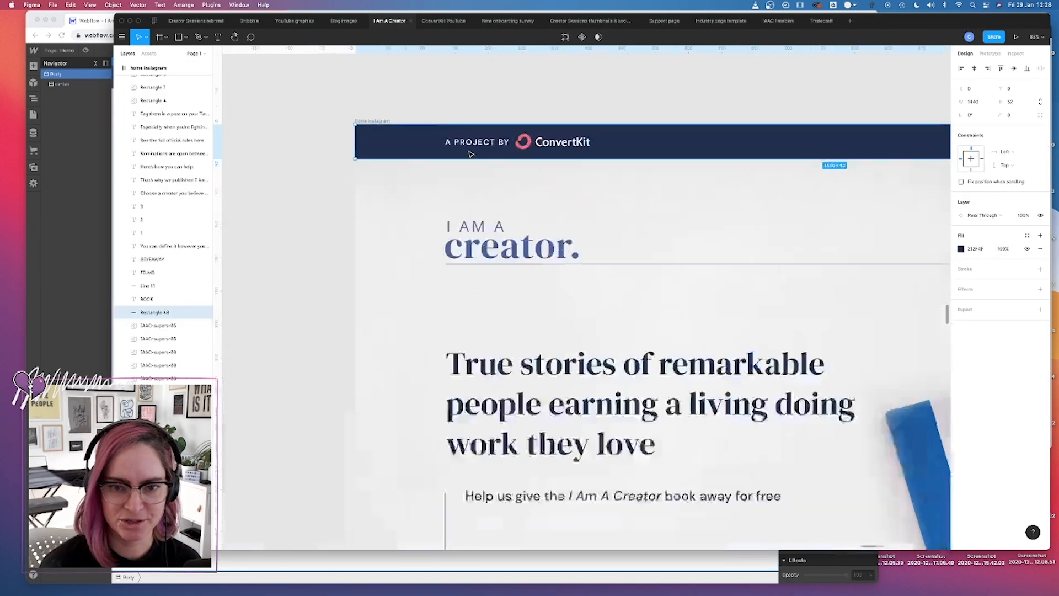
pyautogui.click(585, 135)
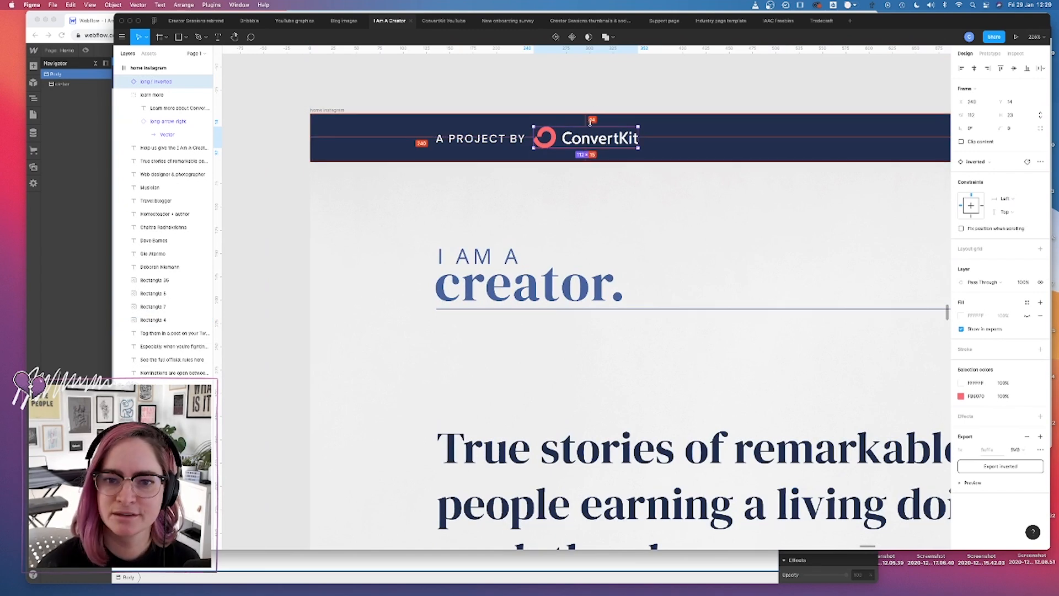
# Switch back to Webflow and give the ck-bar top and bottom padding.
pyautogui.press('super+Tab')
pyautogui.click(593, 75)
pyautogui.moveTo(829, 136); pyautogui.dragTo(831, 142)
# Show the site's assets and browse in Finder to the Site folder of I Am A Creator in Design files & assets.
pyautogui.click(33, 66)
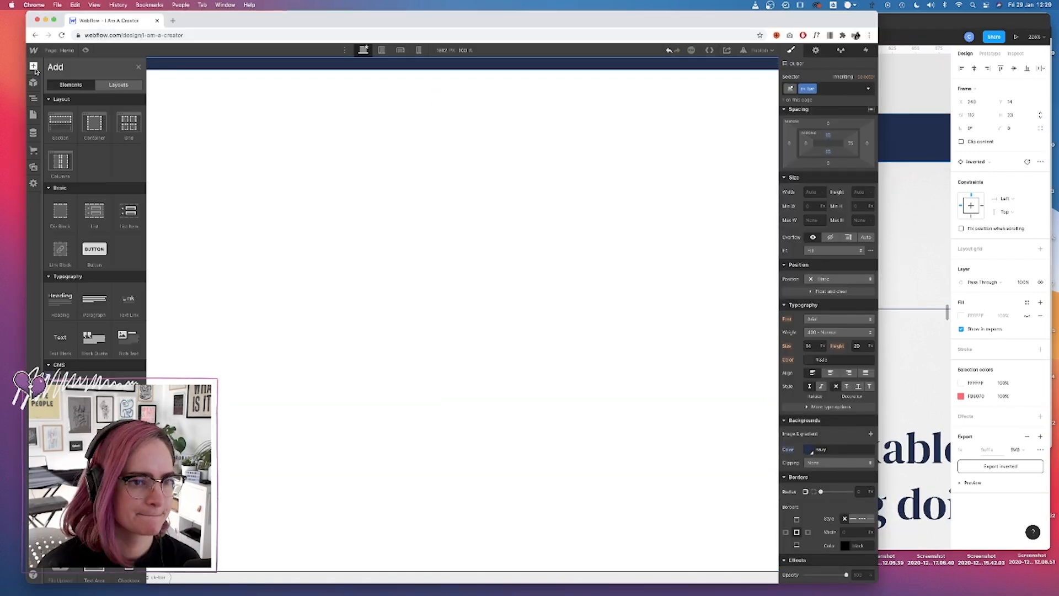
pyautogui.click(34, 167)
pyautogui.click(220, 577)
pyautogui.click(340, 199)
pyautogui.click(422, 212)
pyautogui.click(500, 157)
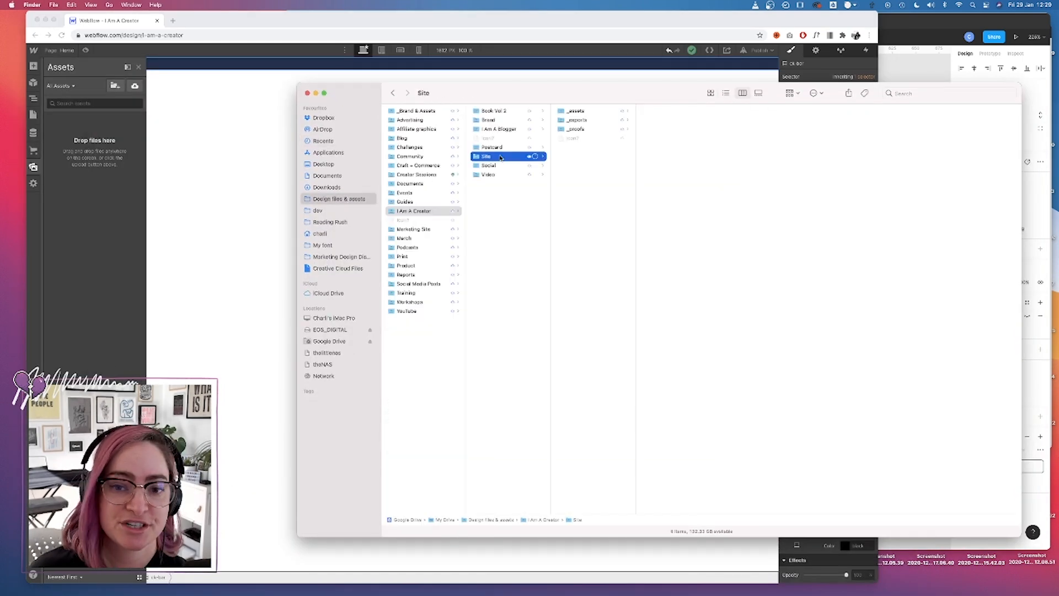
# Upload the ConvertKit logo and long arrow SVG files from the _exports folder to the Webflow site assets.
pyautogui.click(584, 120)
pyautogui.click(659, 120)
pyautogui.click(759, 120)
pyautogui.press('super+BackSpace')
pyautogui.moveTo(758, 120); pyautogui.dragTo(127, 145)
pyautogui.click(674, 112)
pyautogui.keyDown('super'); pyautogui.click(682, 130); pyautogui.keyUp('super')
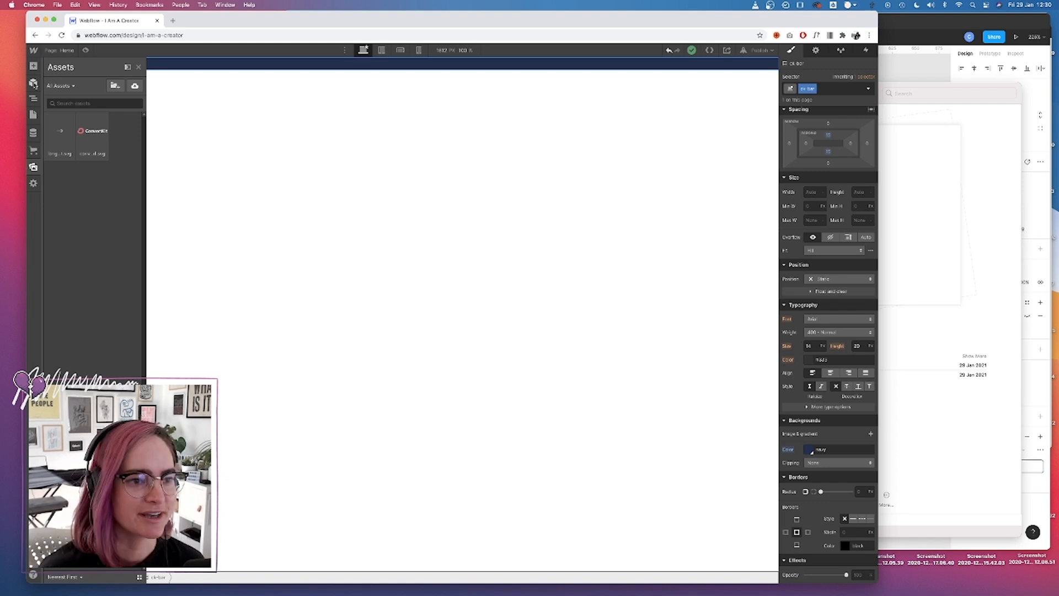
# Insert a container inside the ck-bar.
pyautogui.click(33, 65)
pyautogui.moveTo(94, 123); pyautogui.dragTo(280, 66)
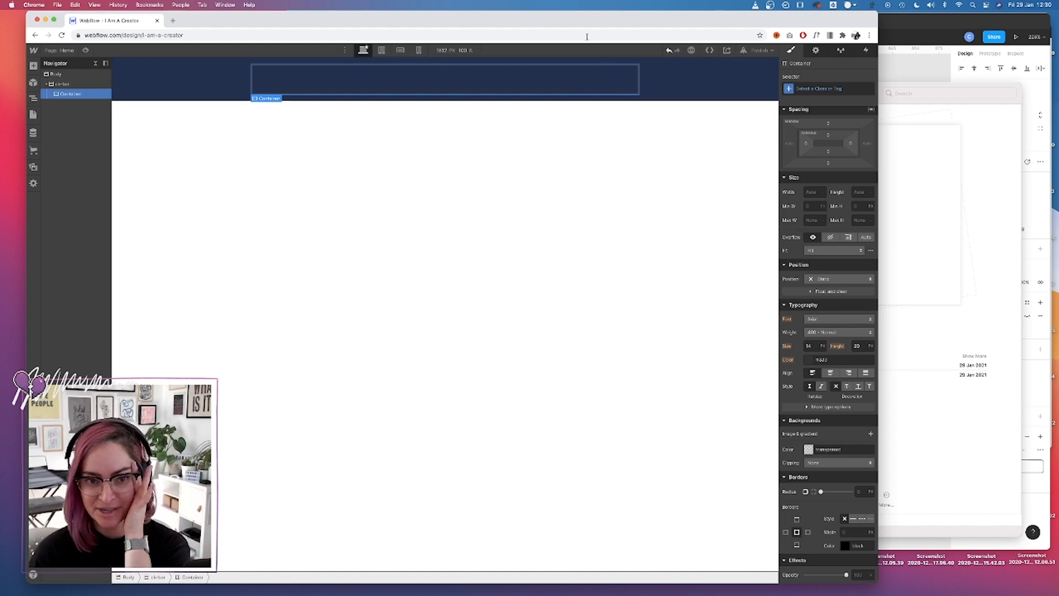
# Switch to Figma, show the layout grids and measure the content columns with a rectangle about 1170 px wide.
pyautogui.click(914, 66)
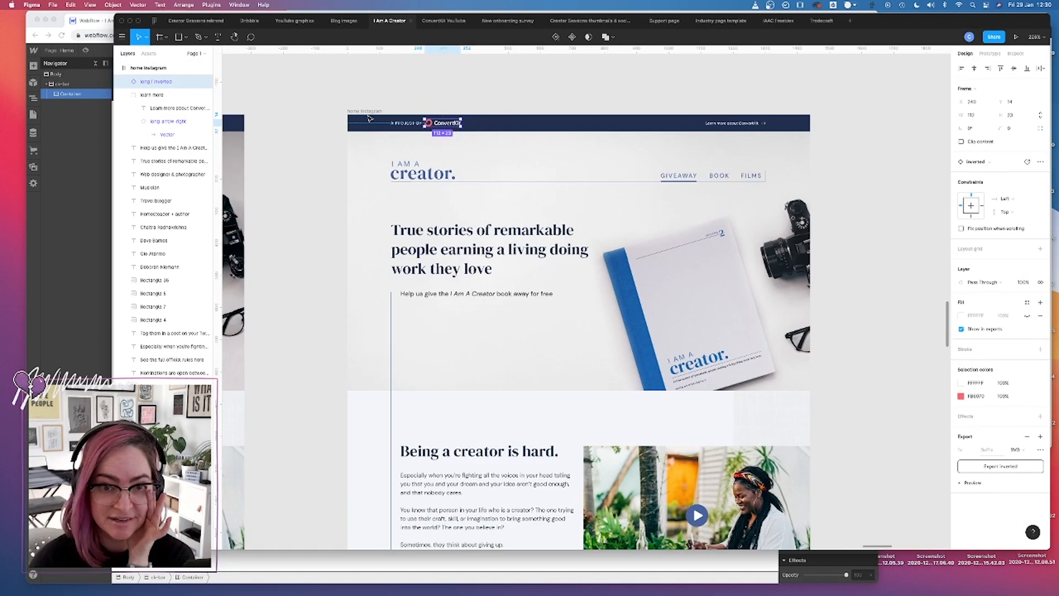
pyautogui.hotkey('ctrl', 'g')
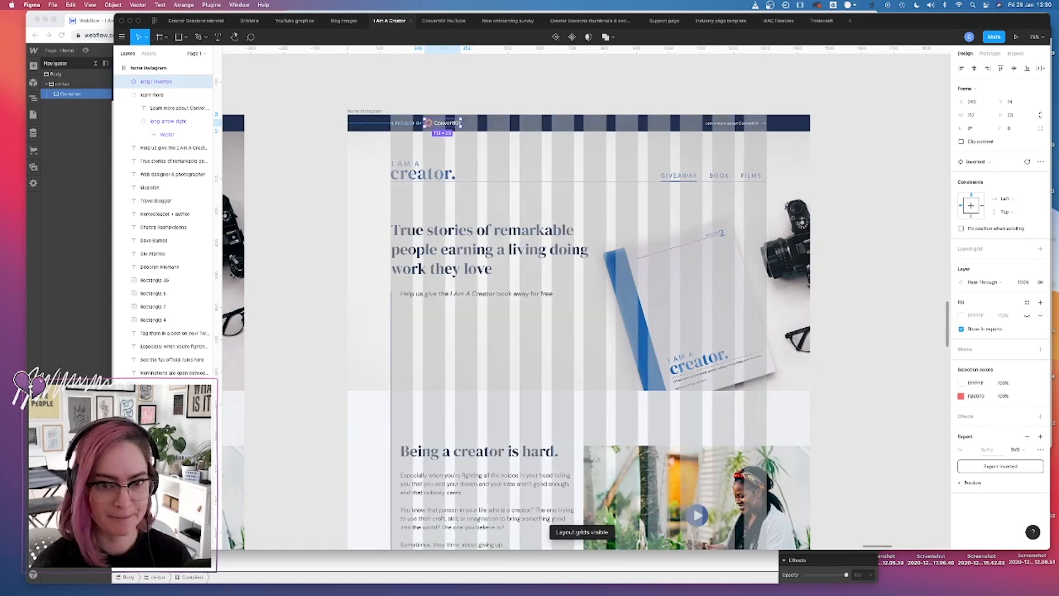
pyautogui.click(178, 38)
pyautogui.moveTo(391, 142); pyautogui.dragTo(767, 162)
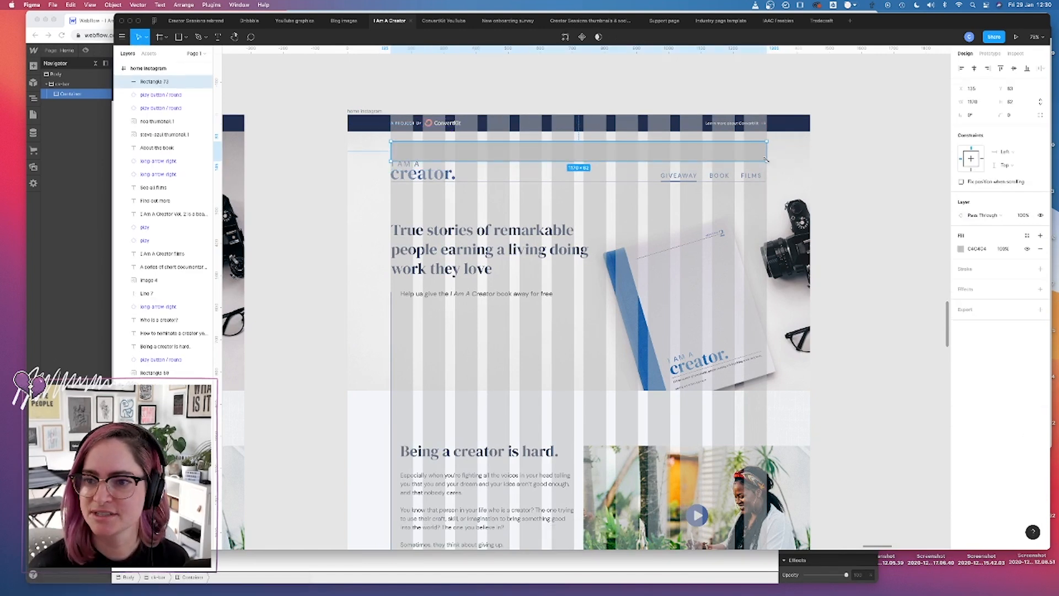
# Switch back to Webflow and set the container's maximum width to 1170 px.
pyautogui.click(79, 150)
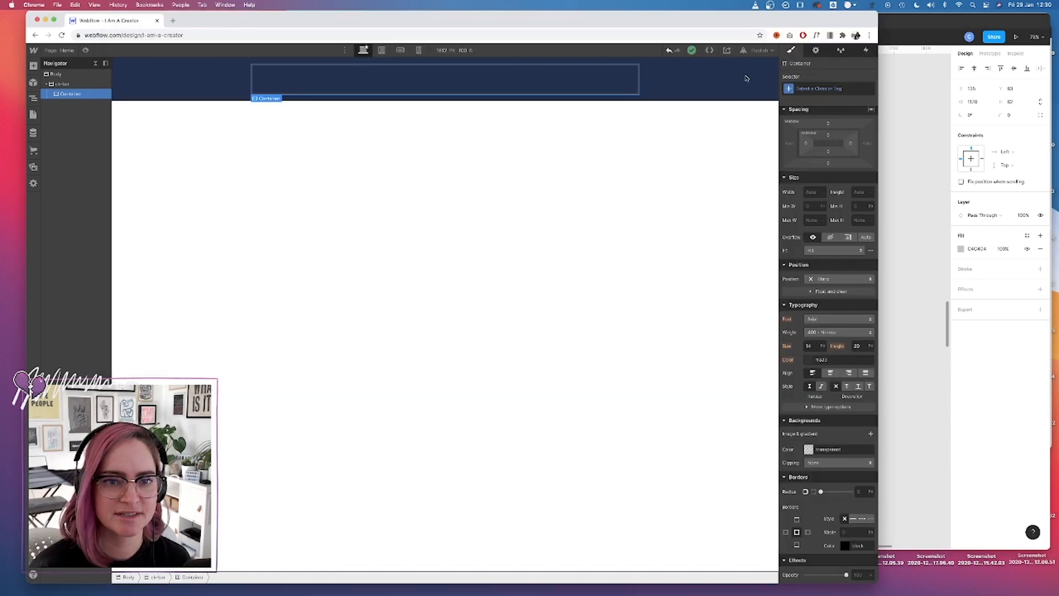
pyautogui.click(815, 220)
pyautogui.write('1170')
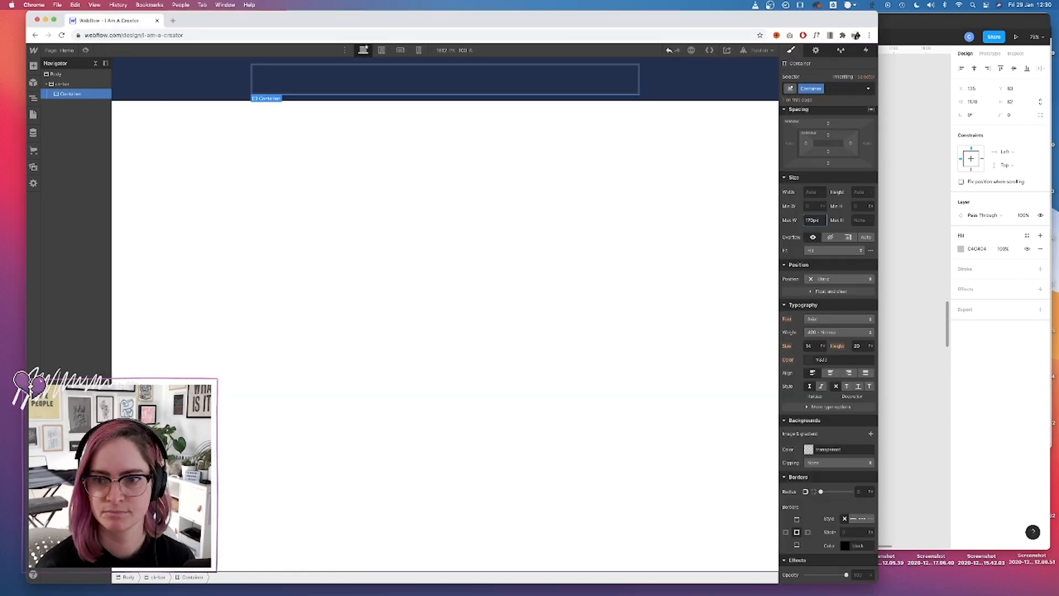
pyautogui.press('Tab')
# Add a div block inside the container and give it the class ck-bar--contents.
pyautogui.click(33, 65)
pyautogui.moveTo(61, 212); pyautogui.dragTo(249, 73)
pyautogui.press('super+Return')
pyautogui.write('ck-bar--contents')
pyautogui.press('Return')
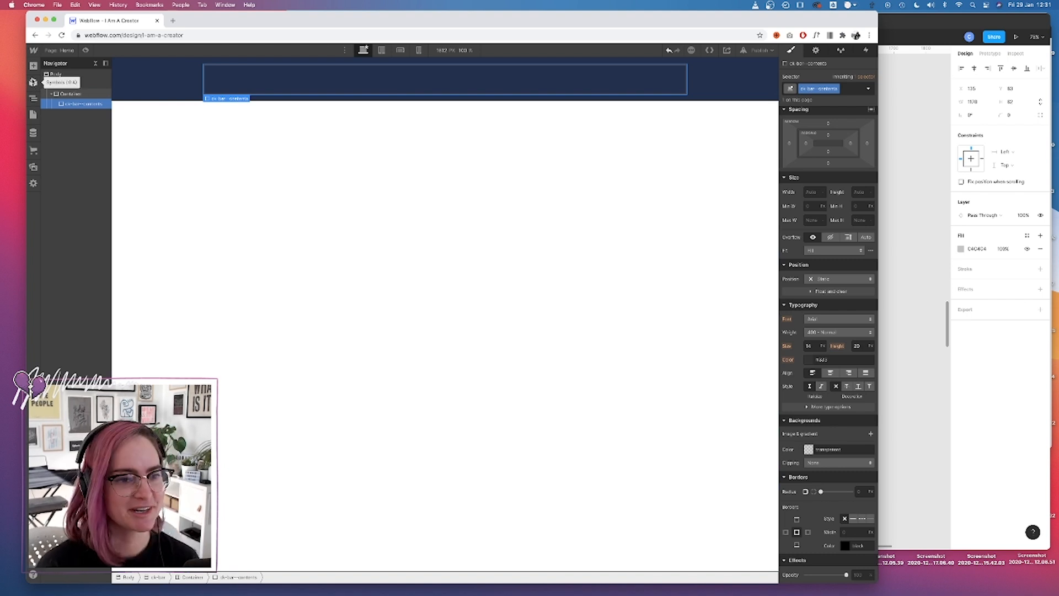
# Nest another div block inside ck-bar--contents and give it the class ck-bar--content--logo.
pyautogui.click(34, 67)
pyautogui.moveTo(62, 212); pyautogui.dragTo(356, 74)
pyautogui.click(822, 89)
pyautogui.write('pk-bar--content--logo')
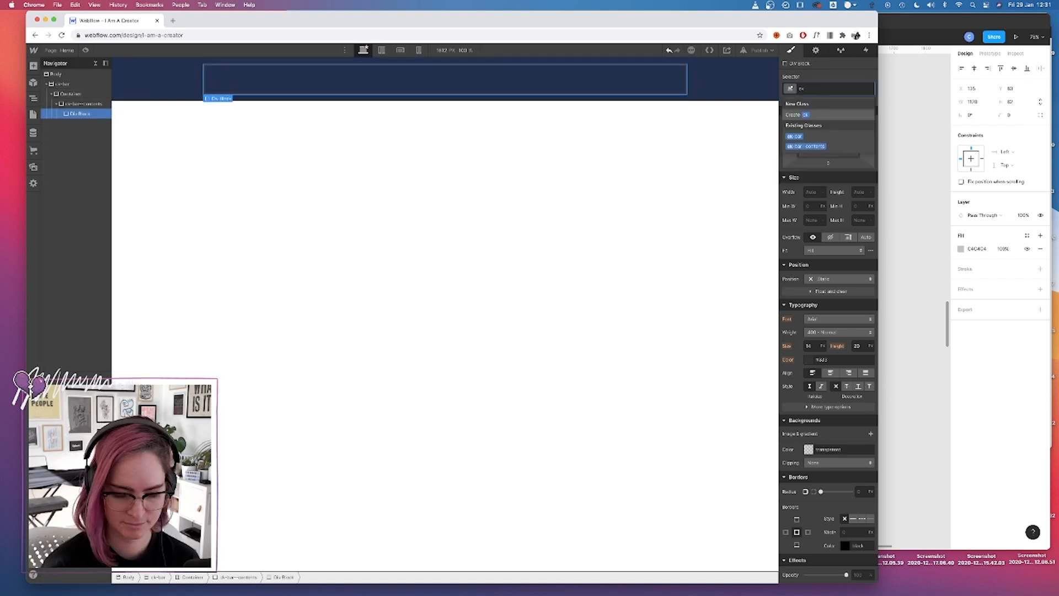
pyautogui.press('Return')
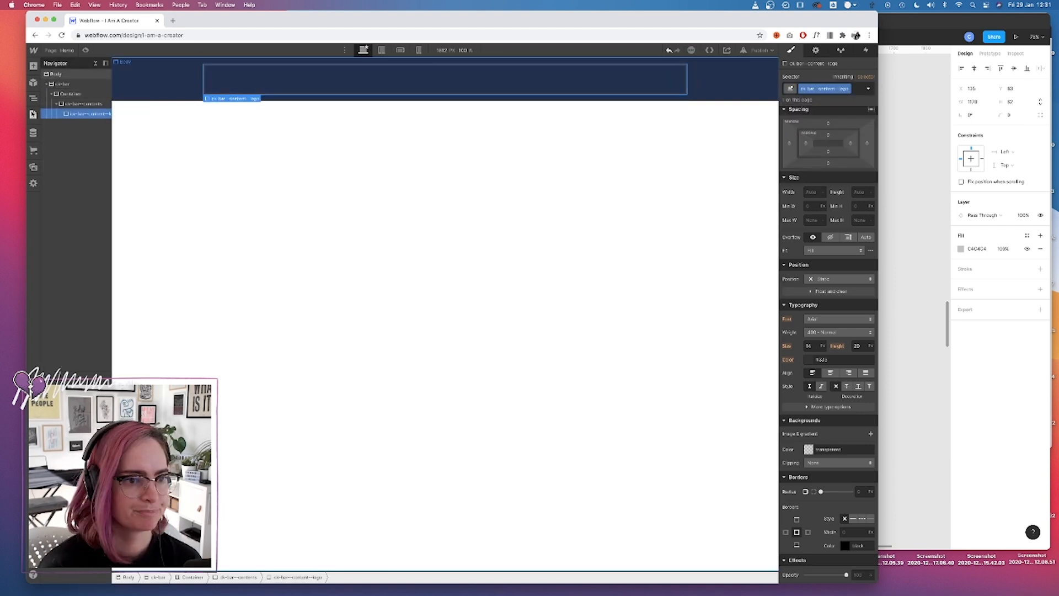
# Add a white text block reading "A project by" and the ConvertKit logo image inside the ck-bar--content--logo div.
pyautogui.click(34, 66)
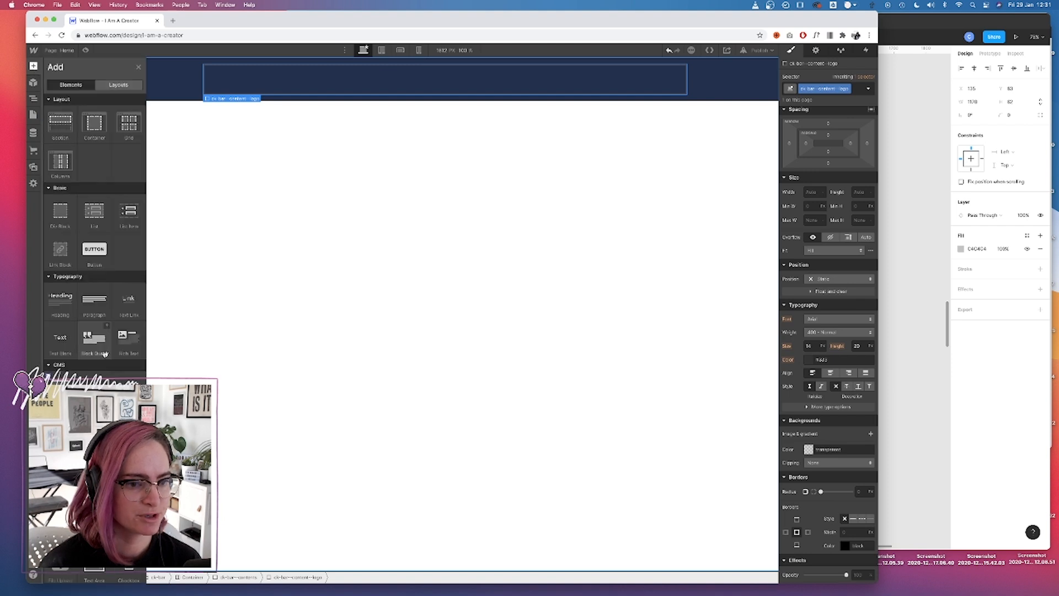
pyautogui.moveTo(60, 335); pyautogui.dragTo(277, 74)
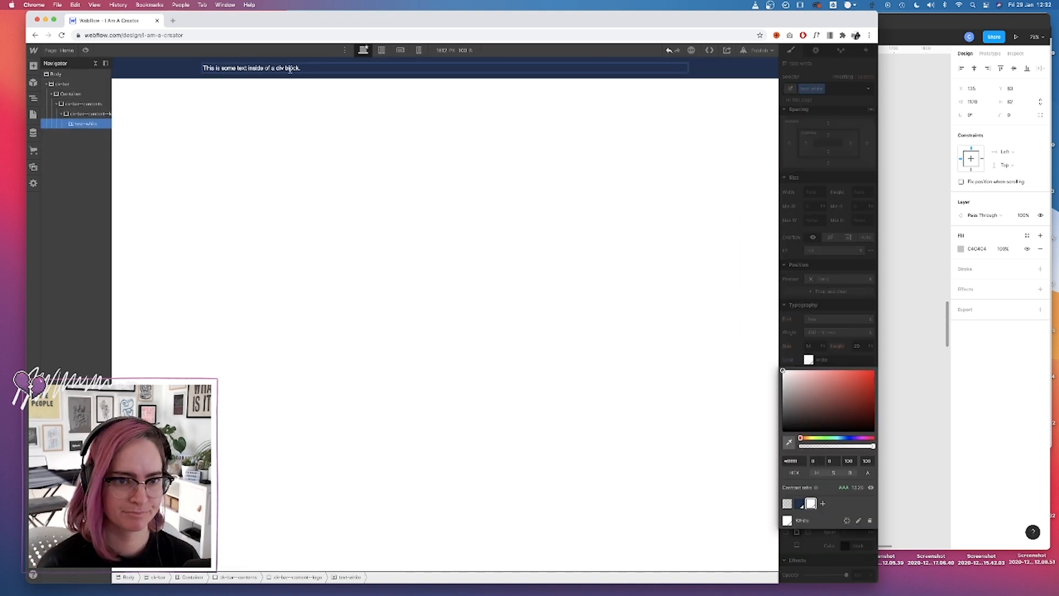
pyautogui.write('A project by')
pyautogui.click(33, 66)
pyautogui.moveTo(94, 304); pyautogui.dragTo(259, 89)
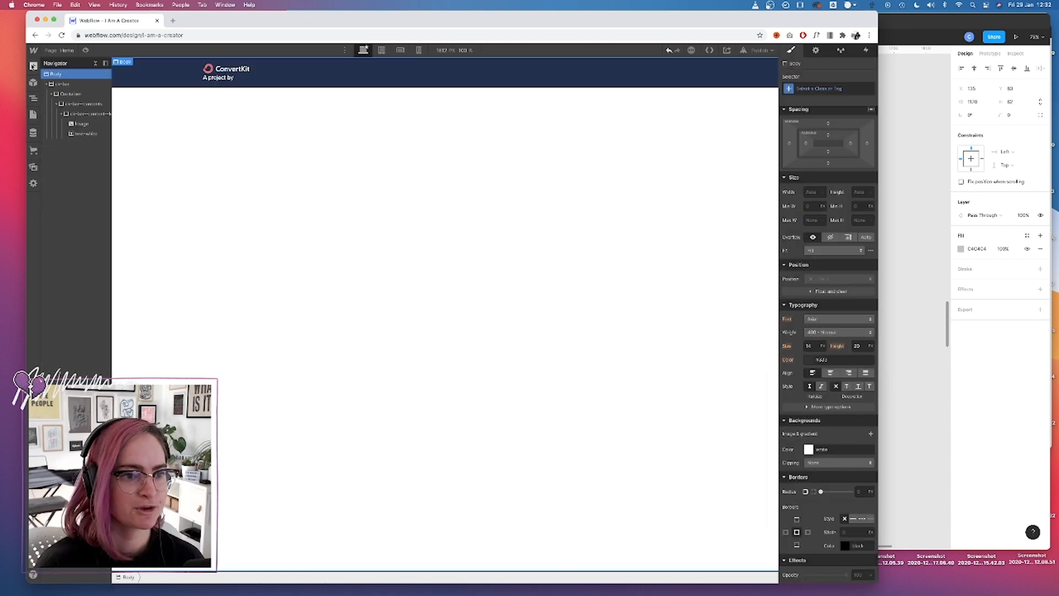
# Create a new page named Style guide.
pyautogui.click(33, 65)
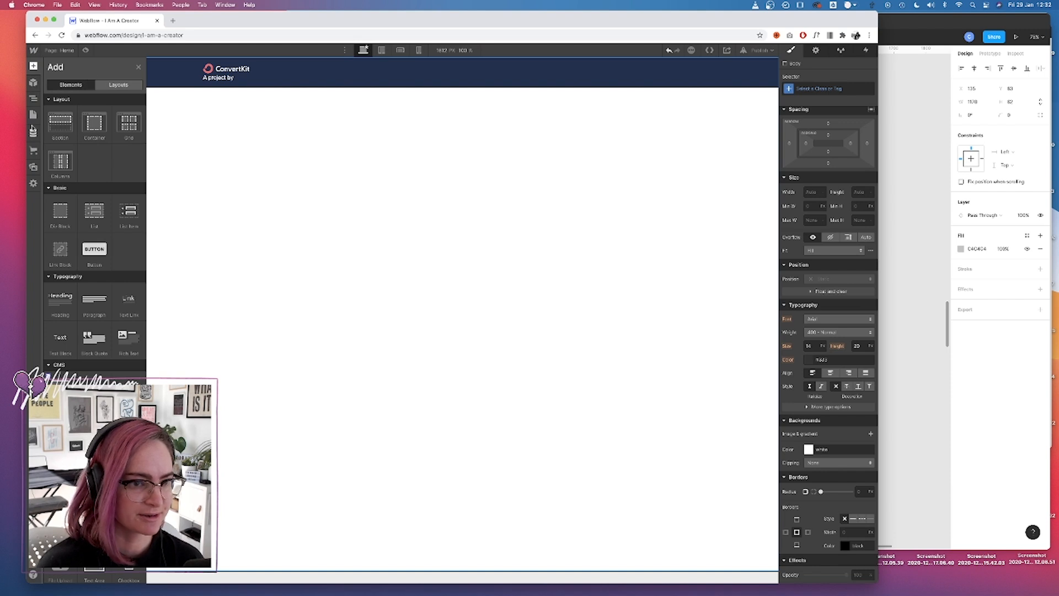
pyautogui.click(33, 115)
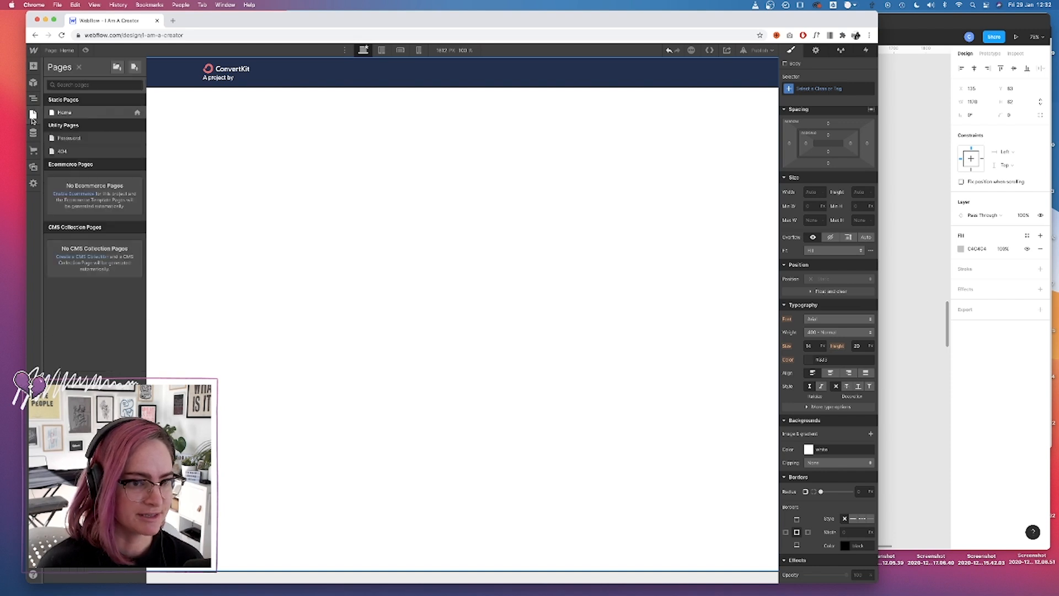
pyautogui.click(135, 69)
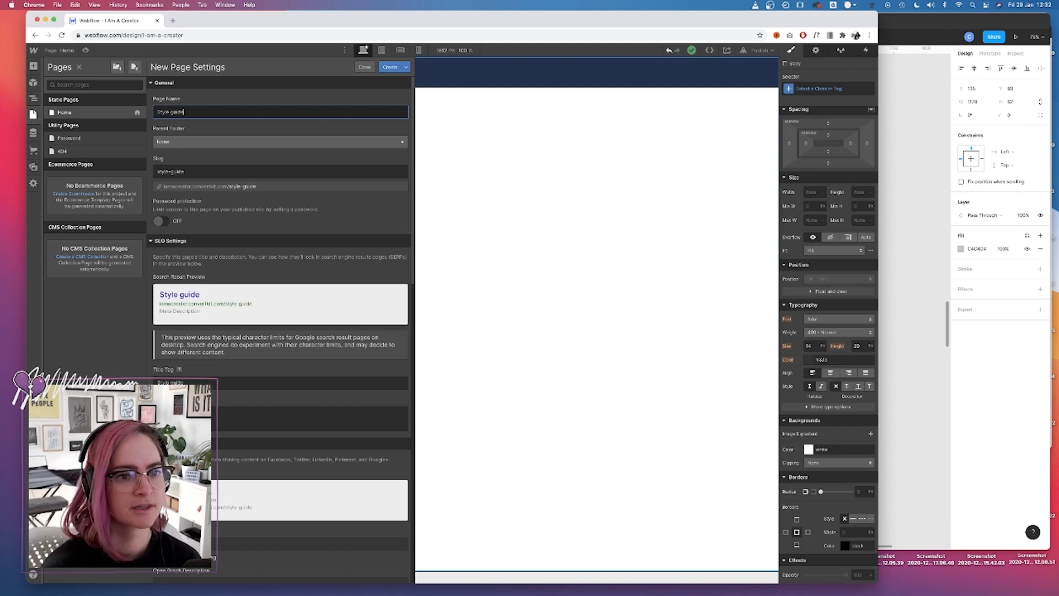
pyautogui.click(390, 67)
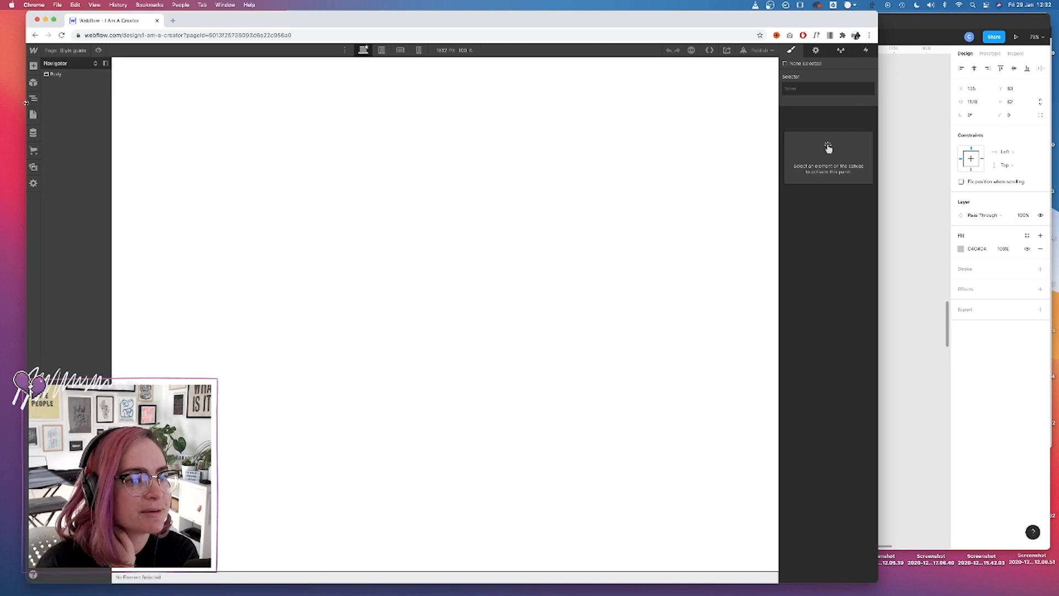
# Add headings of levels 1, 2 and 3 and a text block to the Style guide page.
pyautogui.click(33, 66)
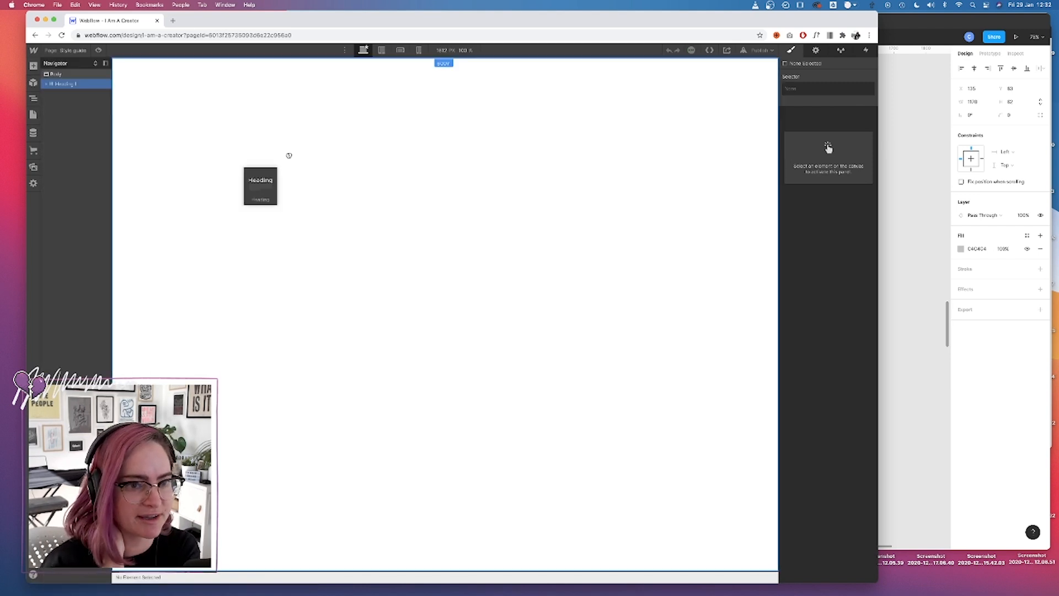
pyautogui.click(60, 303)
pyautogui.press('super+d')
pyautogui.press('Escape')
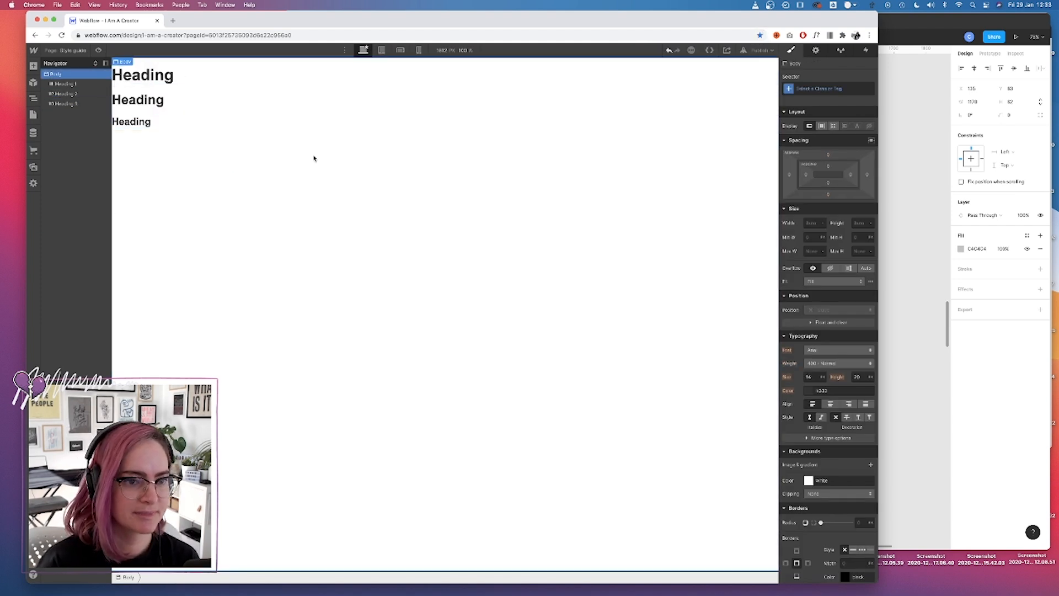
pyautogui.click(33, 66)
pyautogui.click(94, 243)
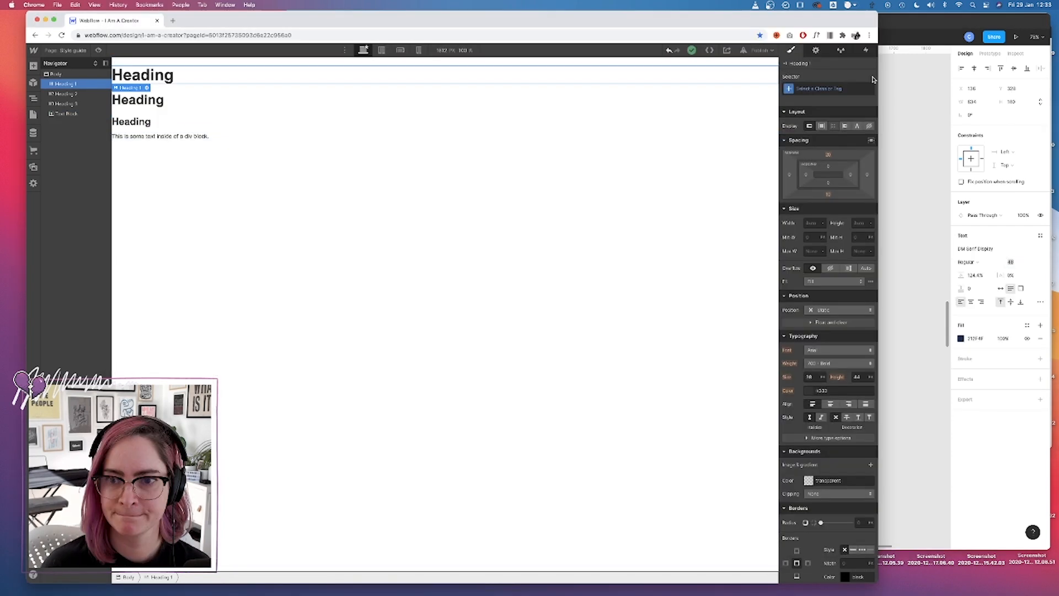
# Change the level 1 heading's font to DM Serif Display.
pyautogui.click(839, 350)
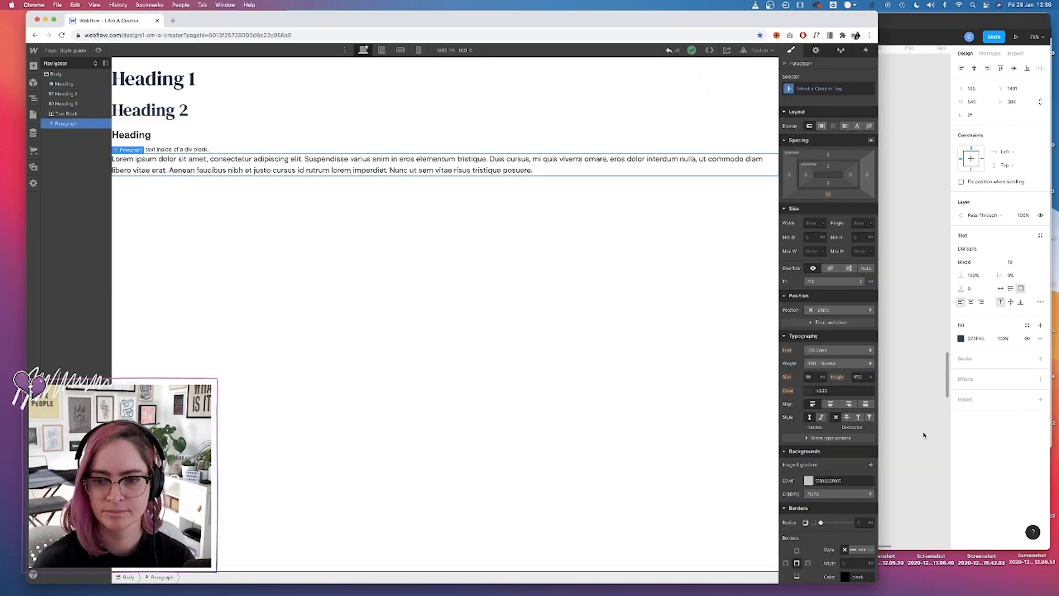
# Copy the body text fill #373F45 from Figma, apply it as the paragraph's text colour and save it as a swatch.
pyautogui.click(809, 390)
pyautogui.click(793, 492)
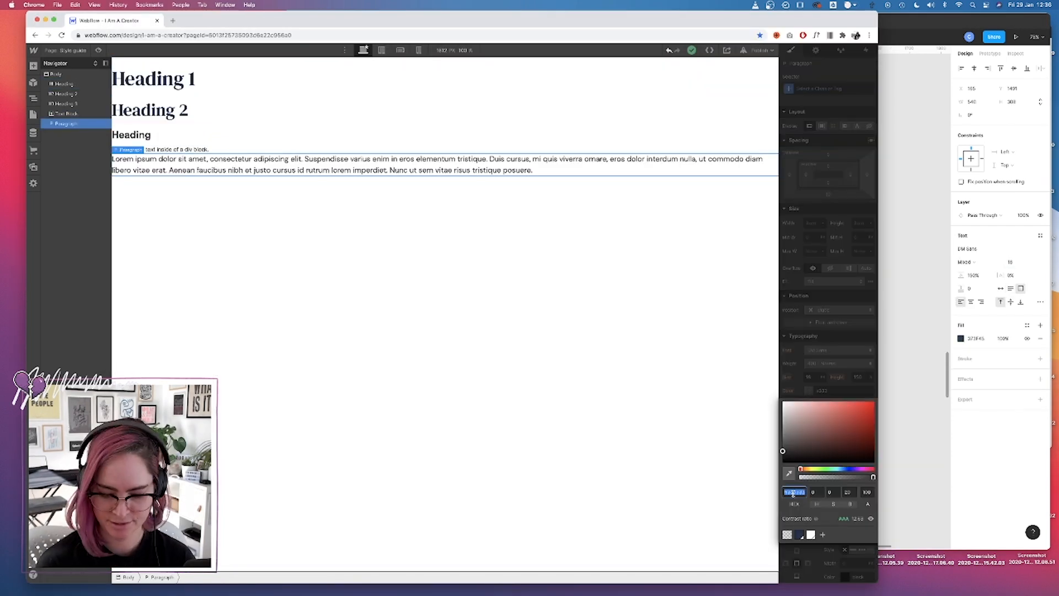
pyautogui.click(976, 338)
pyautogui.press('super+c')
pyautogui.press('super+Tab')
pyautogui.click(795, 492)
pyautogui.press('super+v')
pyautogui.click(823, 534)
pyautogui.press('Return')
pyautogui.click(825, 385)
pyautogui.click(424, 208)
pyautogui.press('super+Tab')
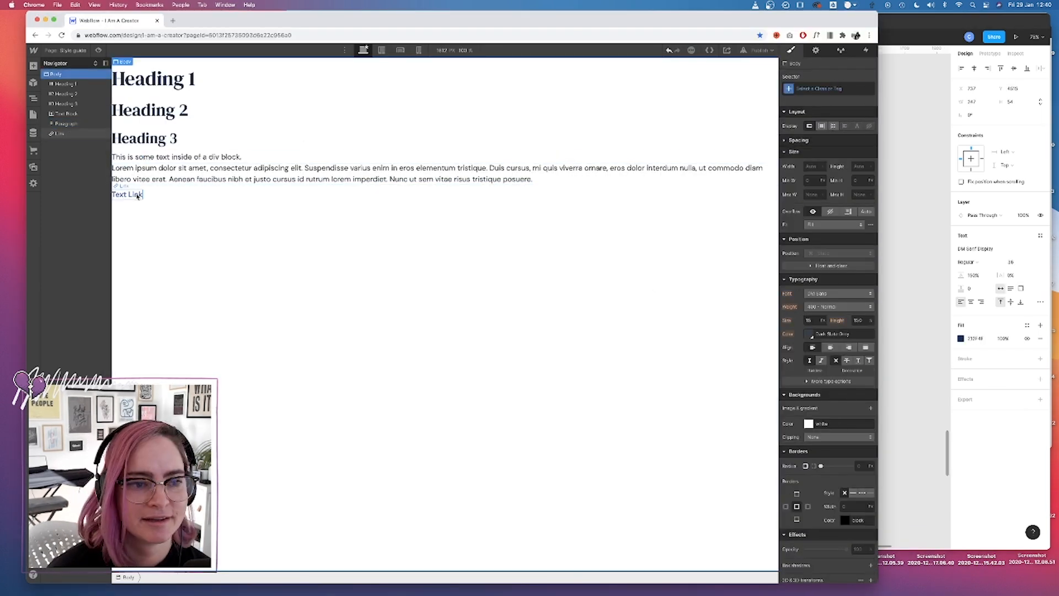
# Duplicate the level 1 heading, give the copy the class heading-white and set its text colour to white.
pyautogui.click(167, 88)
pyautogui.press('super+v')
pyautogui.click(834, 88)
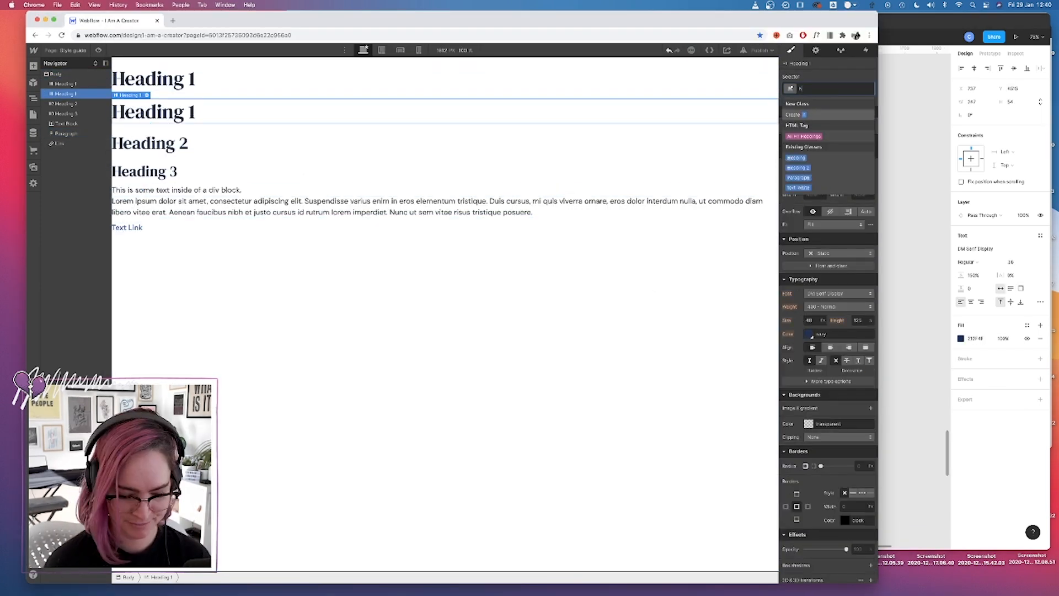
pyautogui.write('heading-white')
pyautogui.press('Return')
pyautogui.click(809, 333)
pyautogui.click(811, 478)
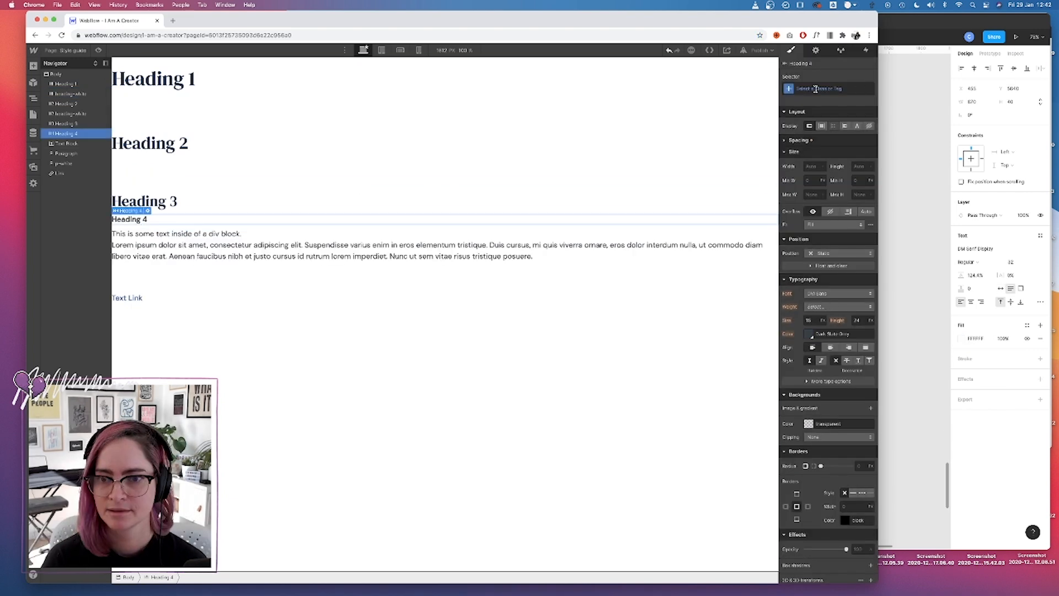
# Style all H4 headings in DM Serif Display at 32 px with a 125% line height and a swatch text colour.
pyautogui.click(855, 320)
pyautogui.write('125%')
pyautogui.press('Tab')
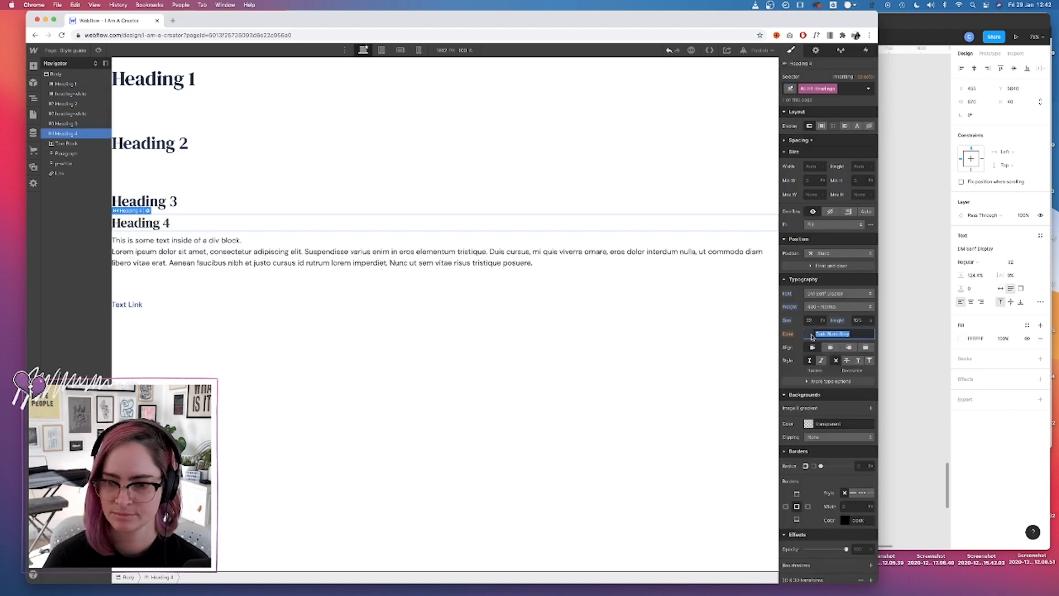
pyautogui.click(809, 334)
pyautogui.click(386, 354)
# Duplicate the level 4 heading and change the copy to a level 5 heading.
pyautogui.click(181, 225)
pyautogui.press('super+v')
pyautogui.click(148, 231)
pyautogui.click(192, 275)
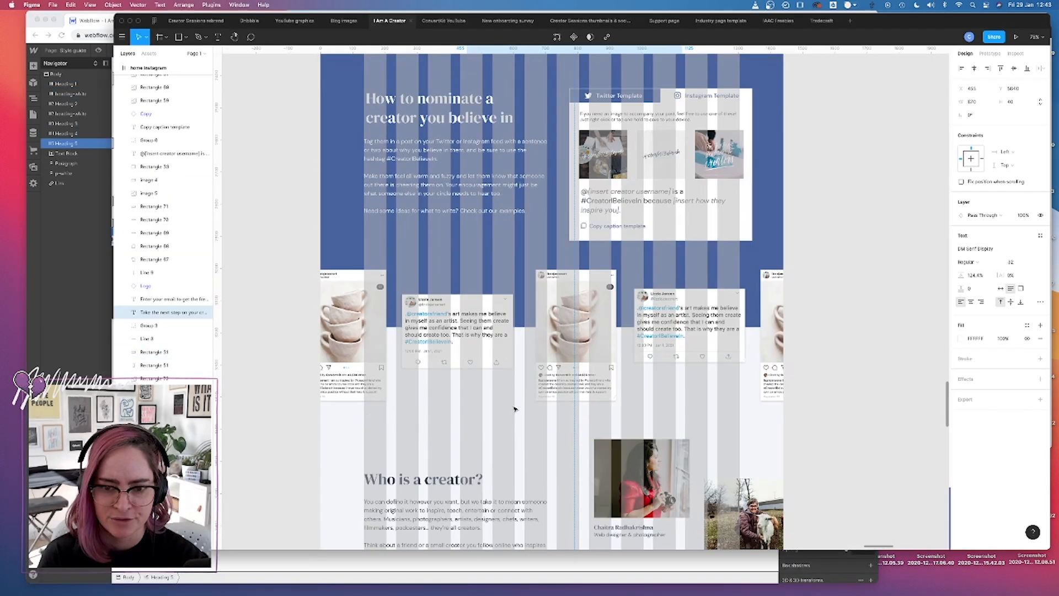
# Match all H5 headings to the small label text in Figma: DM Sans Medium, 14 px, all capitals, 2 px letter spacing.
pyautogui.scroll(-10, 451, 243)
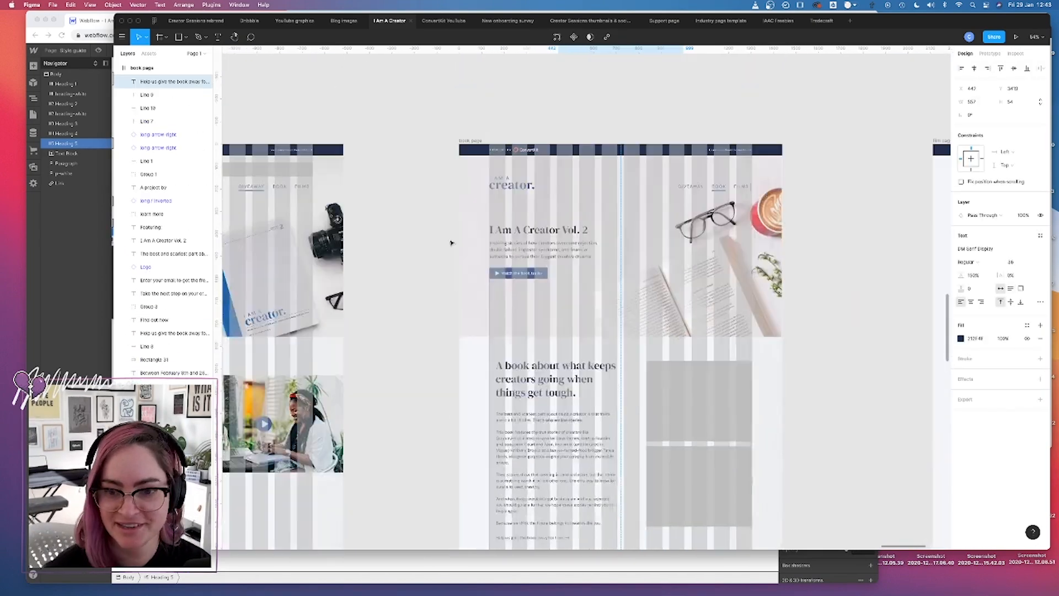
pyautogui.scroll(-5, 450, 243)
pyautogui.click(693, 335)
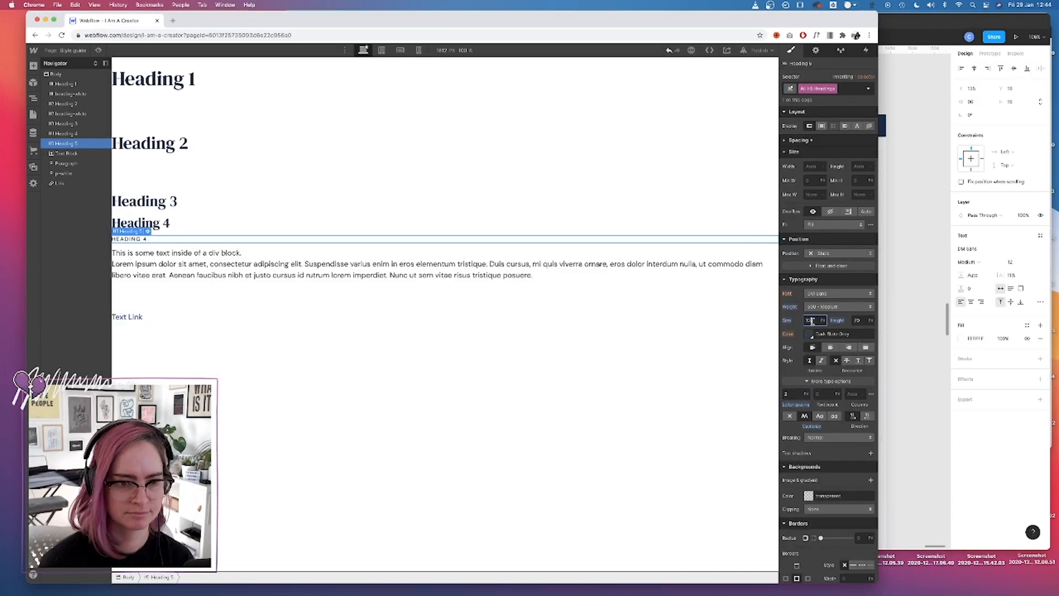
pyautogui.click(552, 359)
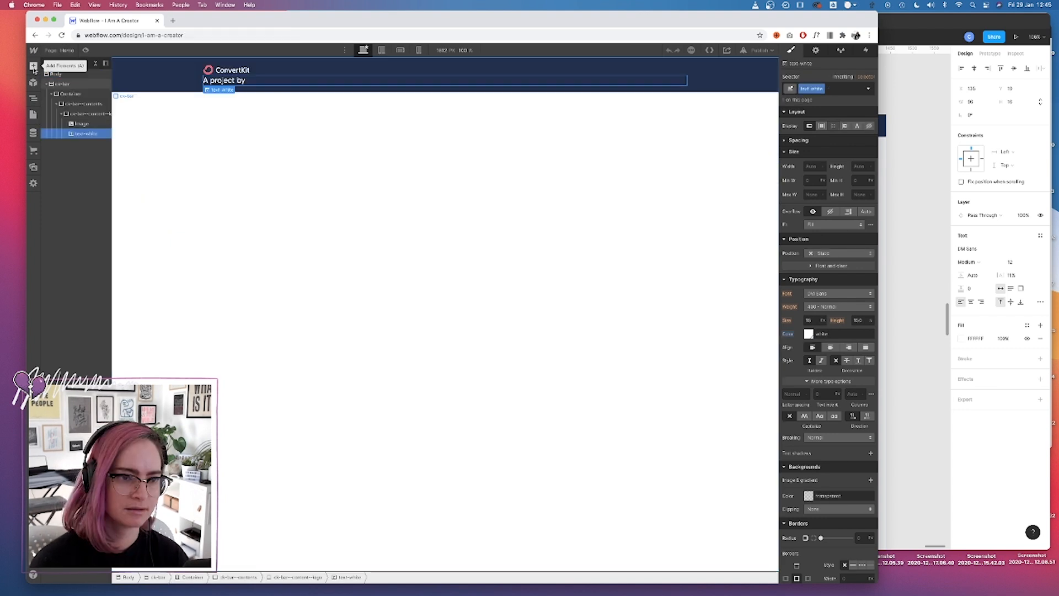
# Replace the bar's text block on the Home page with a level 5 heading reading "A project by" using the class heading-white.
pyautogui.click(33, 66)
pyautogui.moveTo(60, 298); pyautogui.dragTo(221, 79)
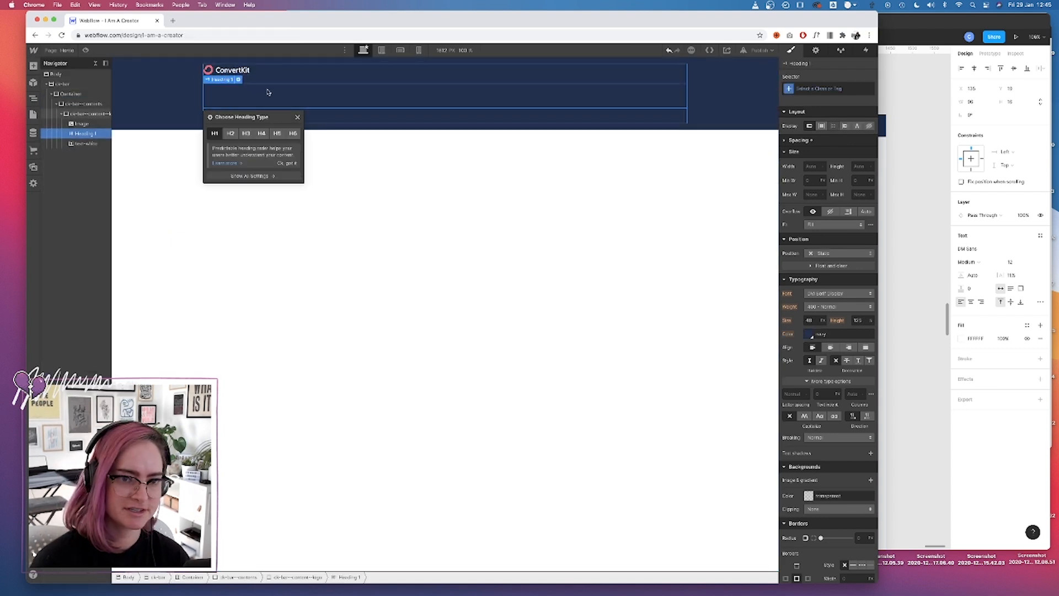
pyautogui.click(277, 133)
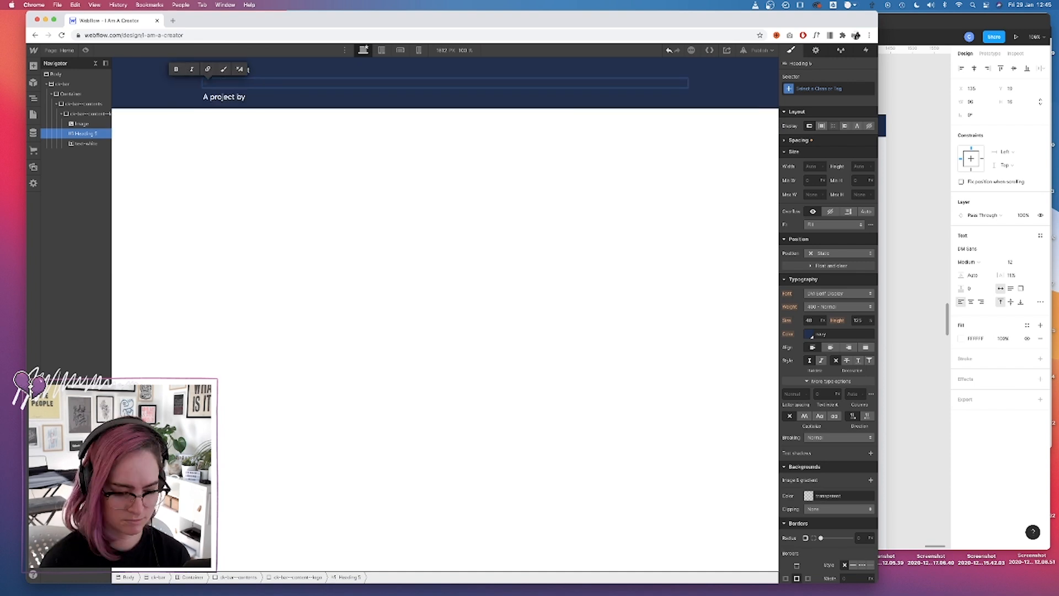
pyautogui.click(835, 89)
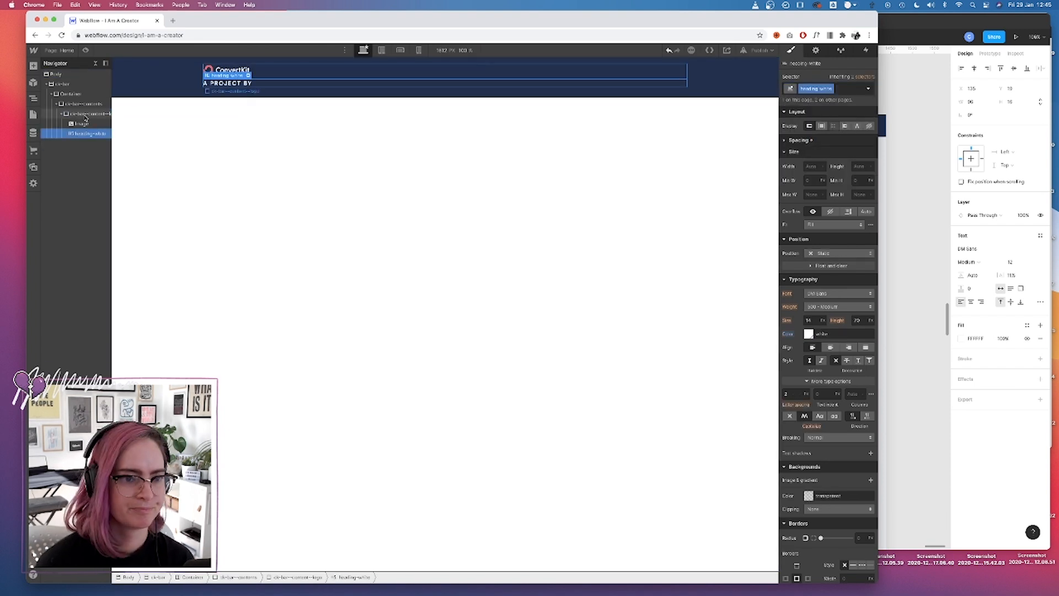
# Lay out the bar's logo block as a horizontal flexbox and move the "A project by" heading ahead of the logo image.
pyautogui.click(94, 114)
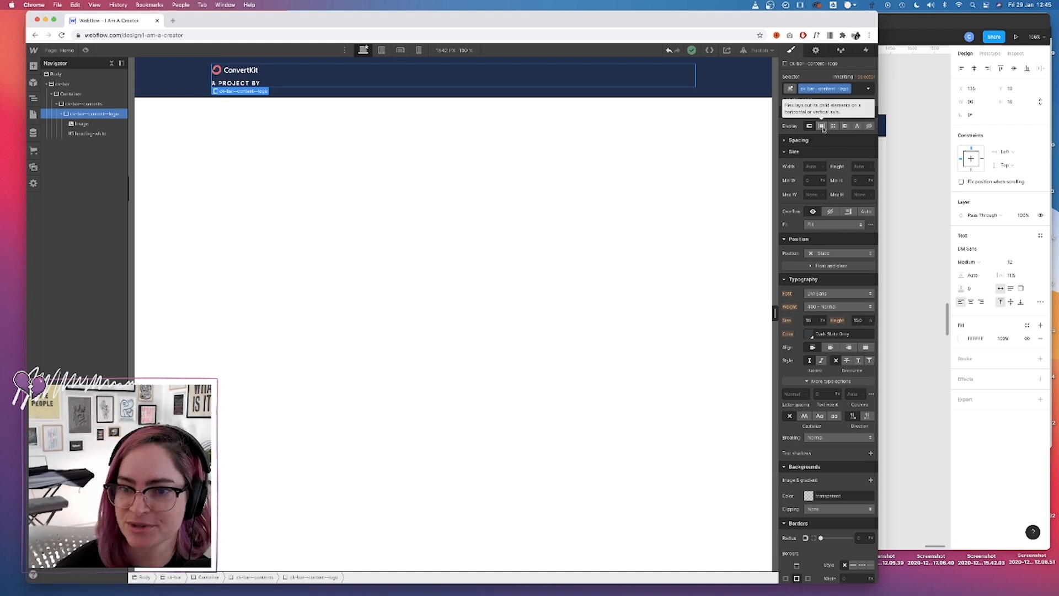
pyautogui.click(823, 127)
pyautogui.moveTo(84, 134); pyautogui.dragTo(84, 120)
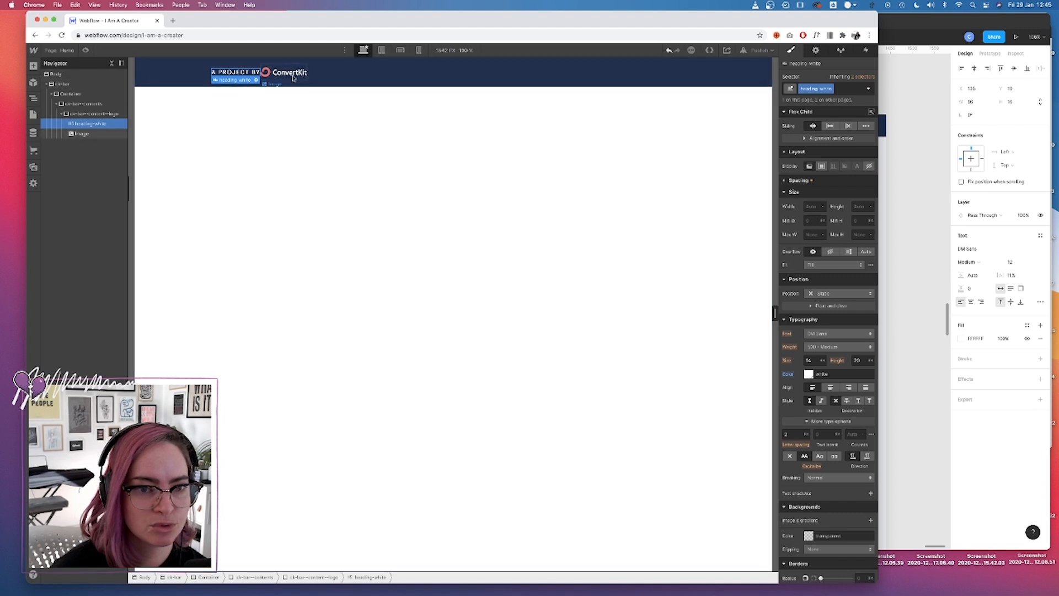
# Set the ck-bar--contents block to a horizontal flexbox with its children justified with space between.
pyautogui.click(90, 112)
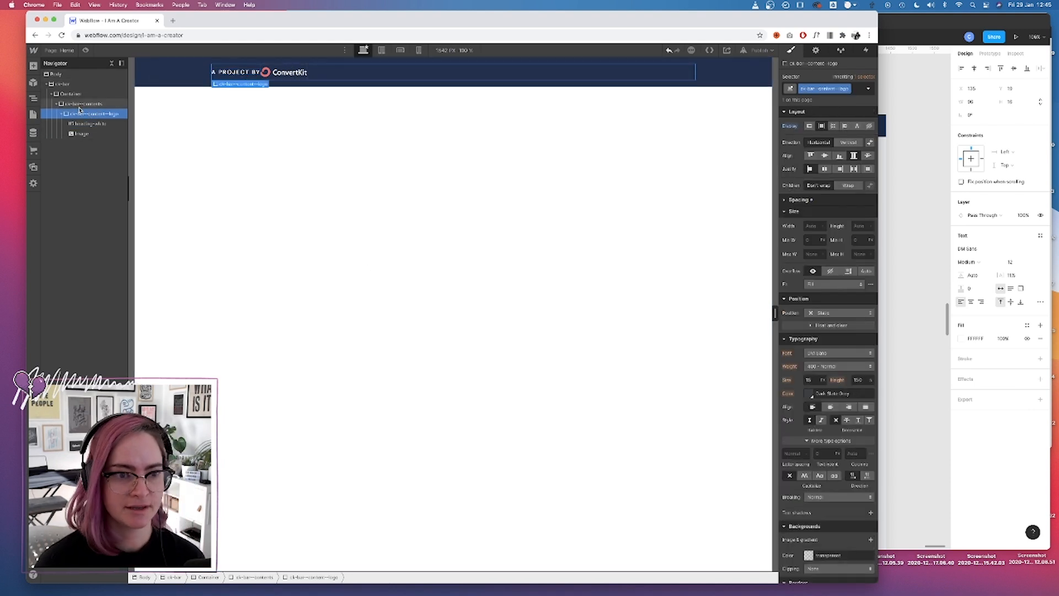
pyautogui.click(86, 104)
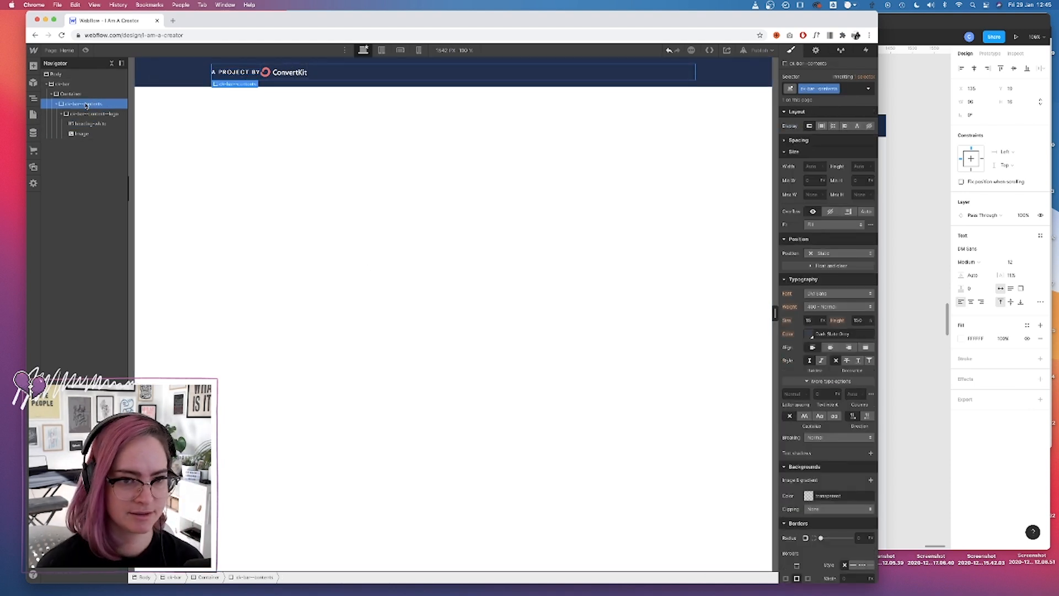
pyautogui.click(822, 126)
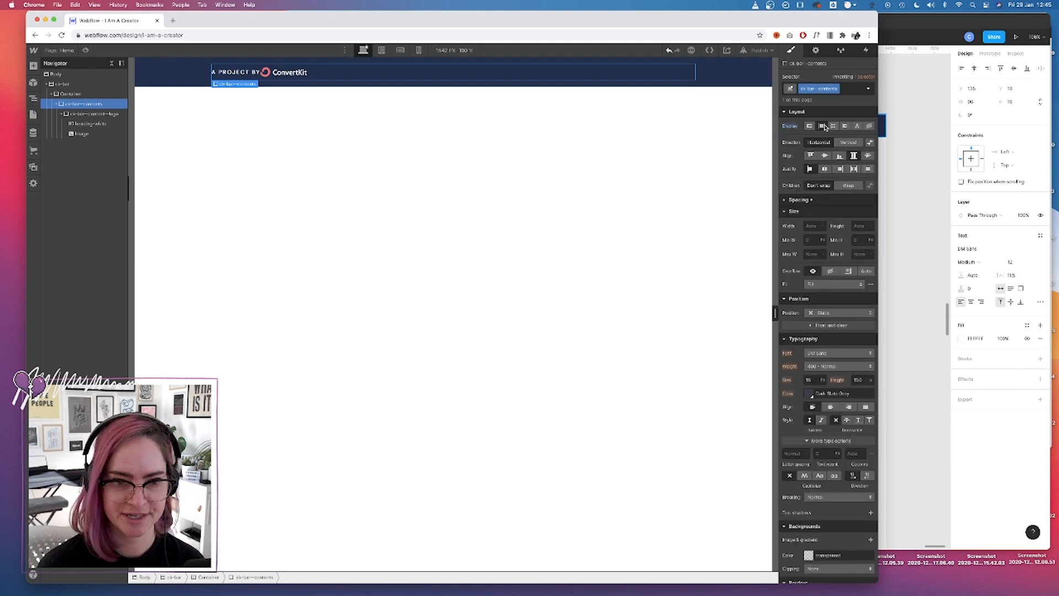
pyautogui.click(854, 169)
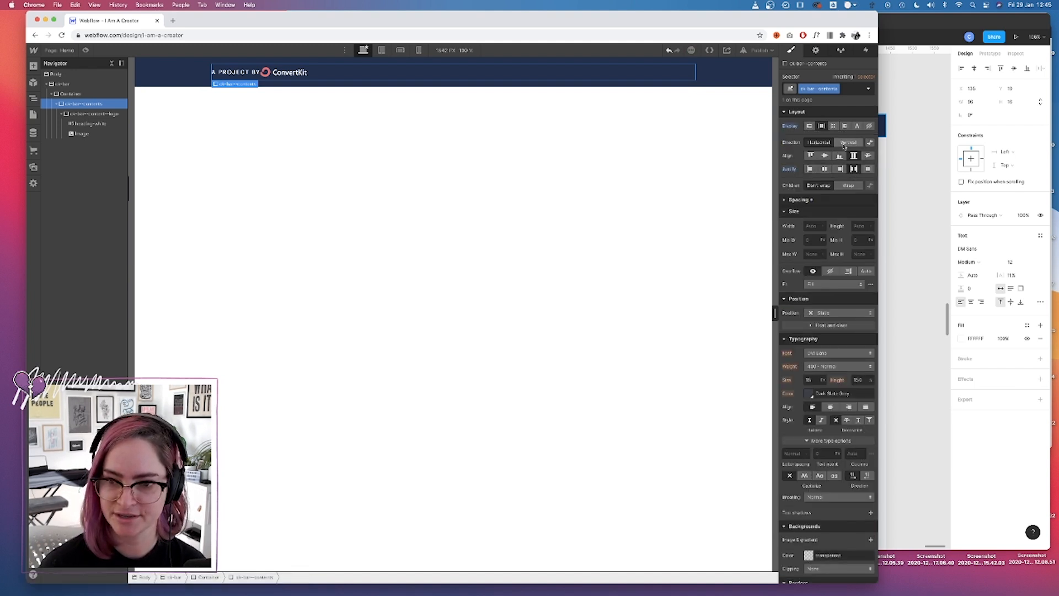
# Check the bar's link in the Figma design and add a div block containing a link block to ck-bar--contents in Webflow.
pyautogui.click(921, 208)
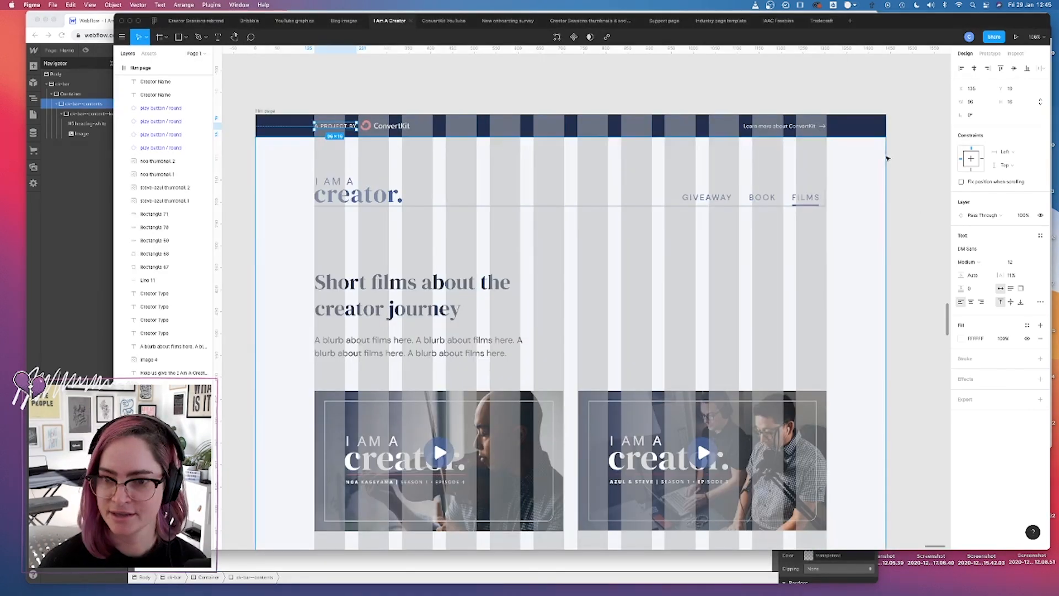
pyautogui.click(27, 67)
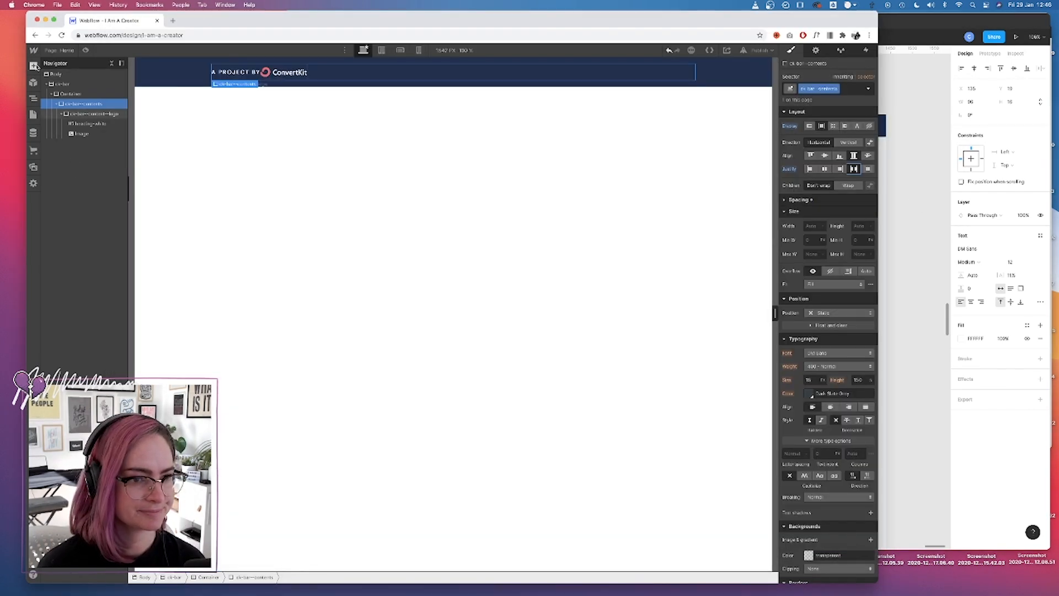
pyautogui.click(35, 66)
pyautogui.click(59, 219)
pyautogui.click(61, 244)
pyautogui.click(61, 144)
pyautogui.click(35, 68)
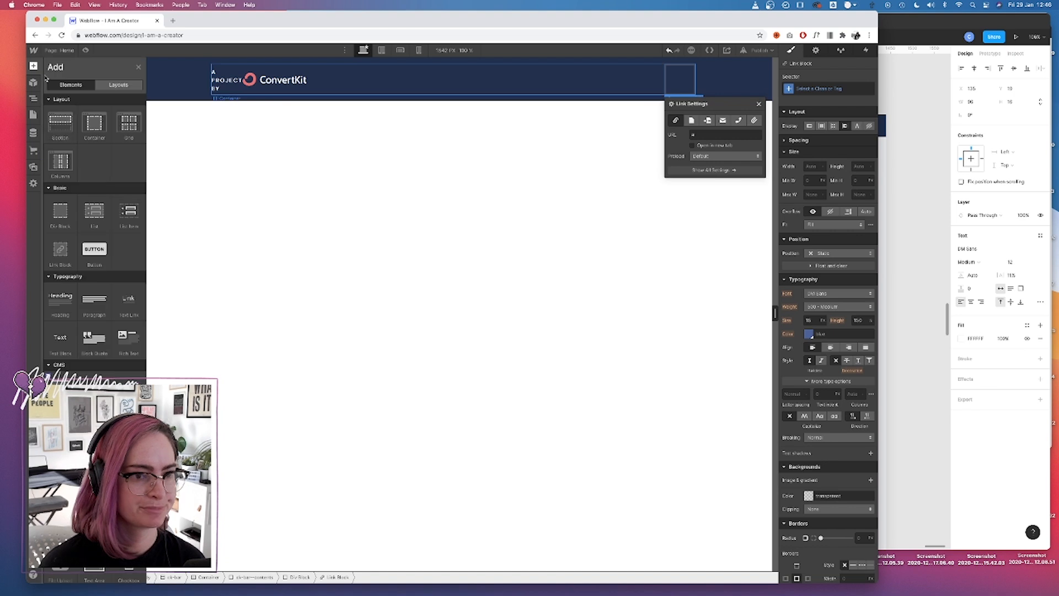
# Fill the link block with the text "Learn more about ConvertKit" and a right arrow image in a horizontal flex layout.
pyautogui.click(60, 337)
pyautogui.doubleClick(653, 69)
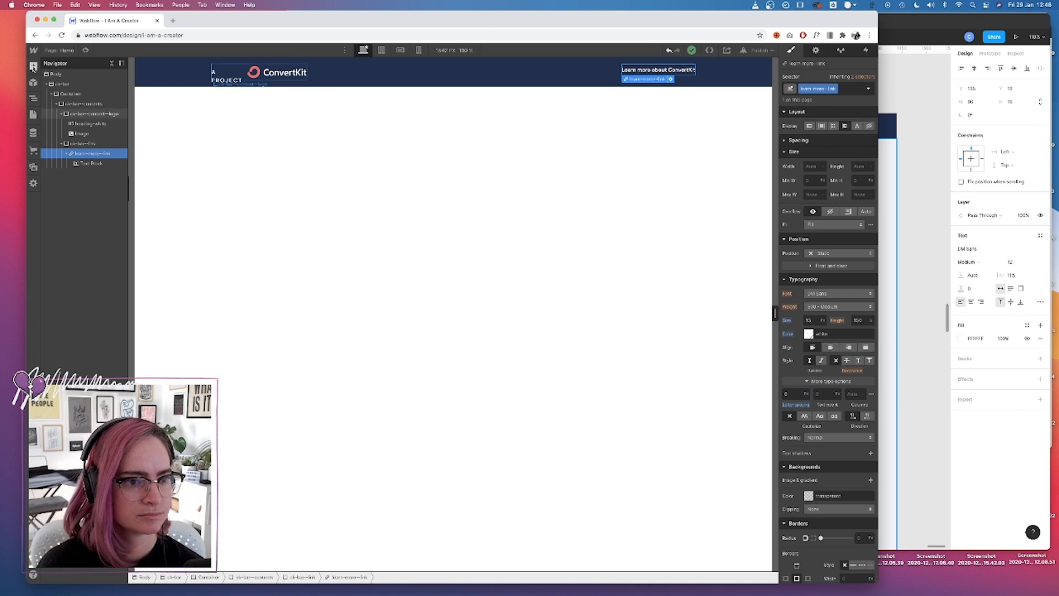
pyautogui.click(33, 65)
pyautogui.click(61, 350)
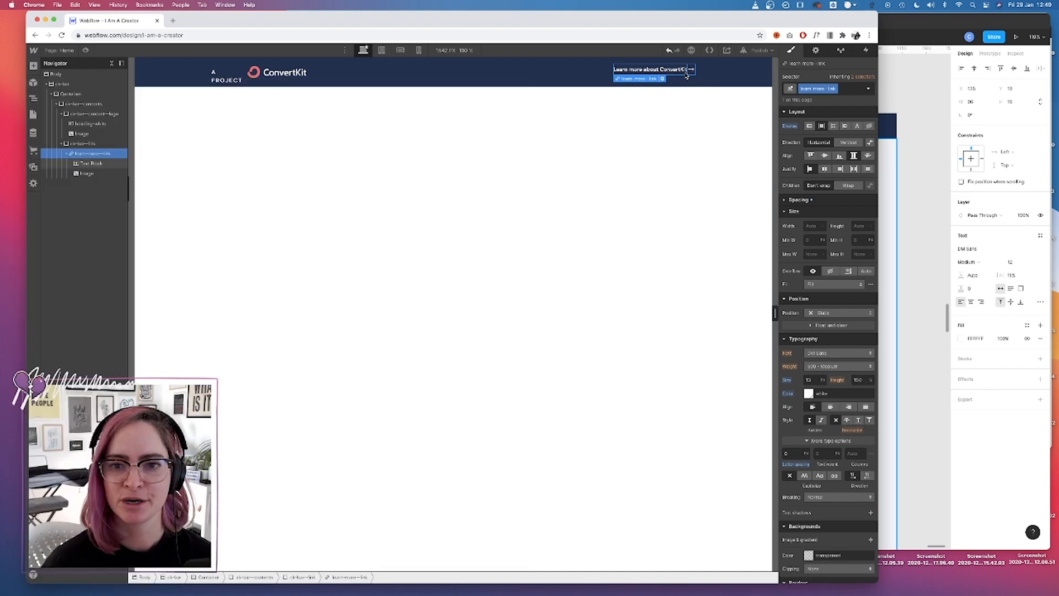
pyautogui.click(252, 61)
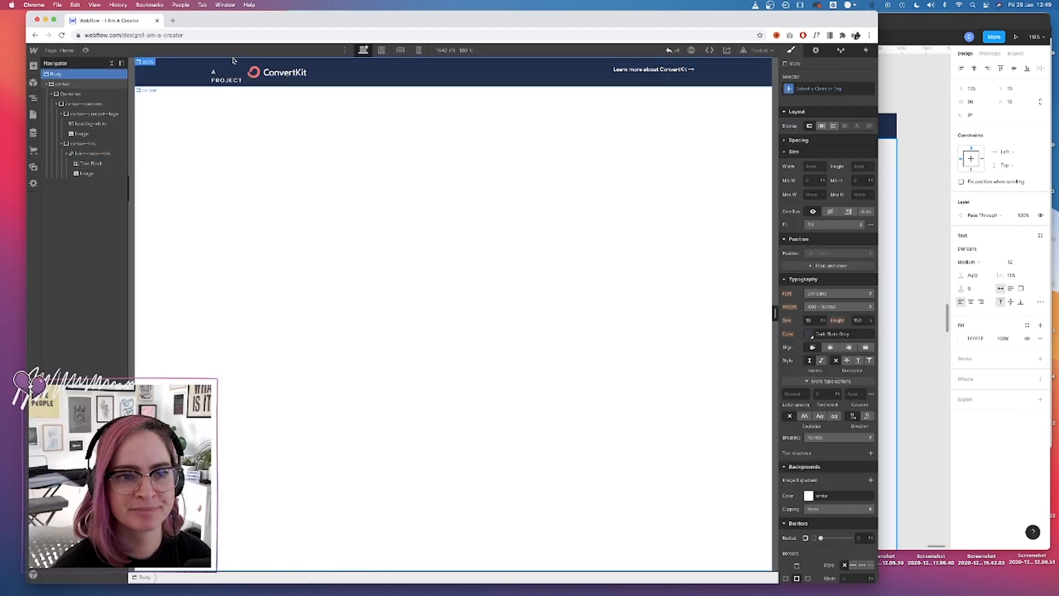
# Add the class ck-bar to the "A project by" heading and give it a small right margin before the logo.
pyautogui.click(92, 114)
pyautogui.click(97, 124)
pyautogui.click(844, 89)
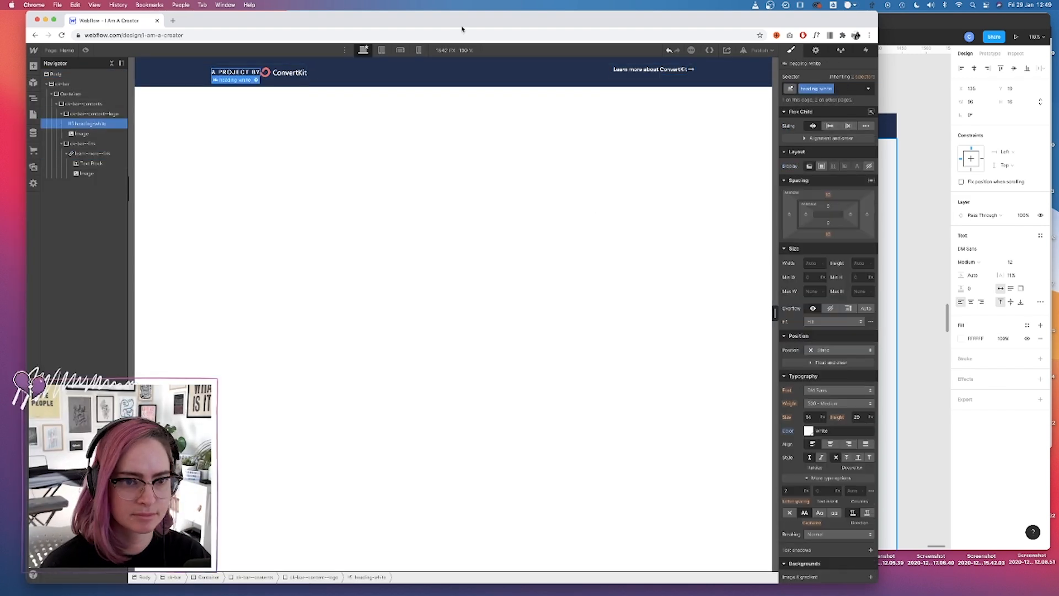
pyautogui.write('ck-bar')
pyautogui.press('Return')
pyautogui.moveTo(850, 215); pyautogui.dragTo(850, 210)
pyautogui.click(759, 132)
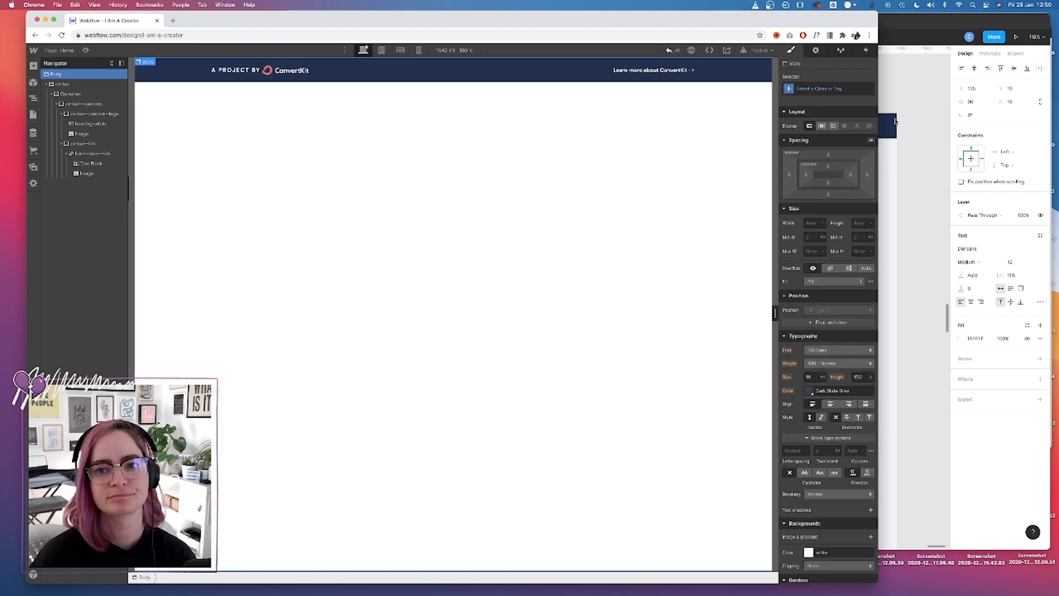
# Examine the page background and header area in the Figma design.
pyautogui.click(942, 138)
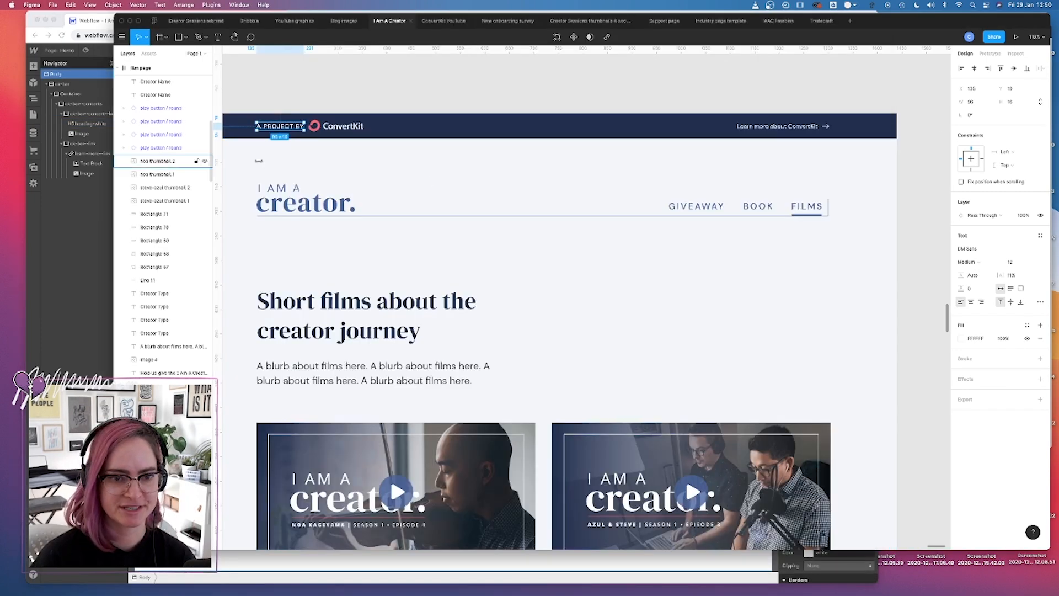
pyautogui.scroll(-10, 433, 185)
pyautogui.scroll(-2, 433, 185)
pyautogui.click(550, 142)
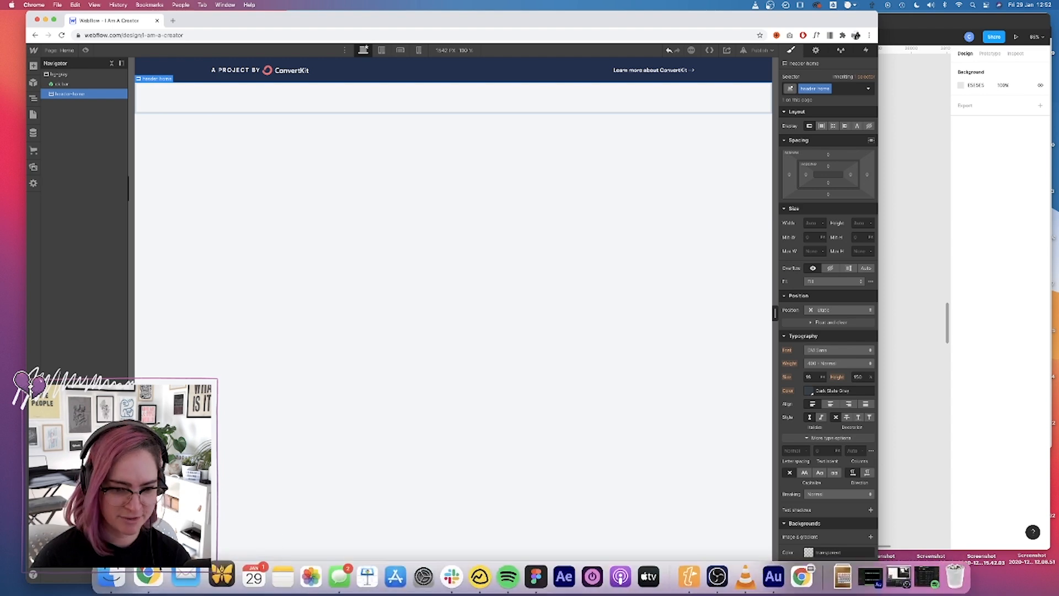
# Open the I Am A Creator site's _assets folder in Finder to get the header background image.
pyautogui.click(256, 575)
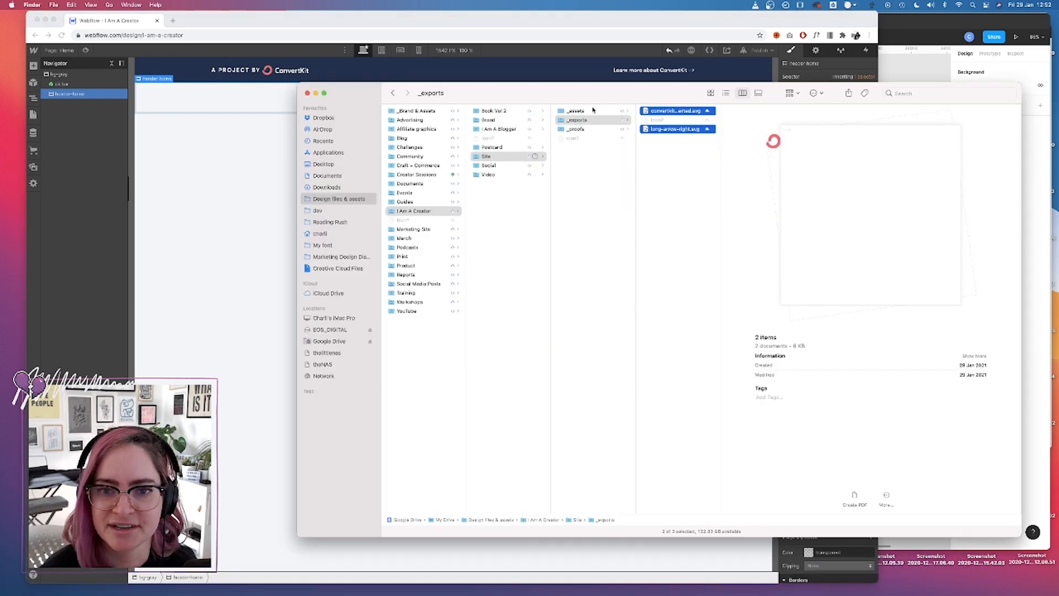
pyautogui.click(576, 111)
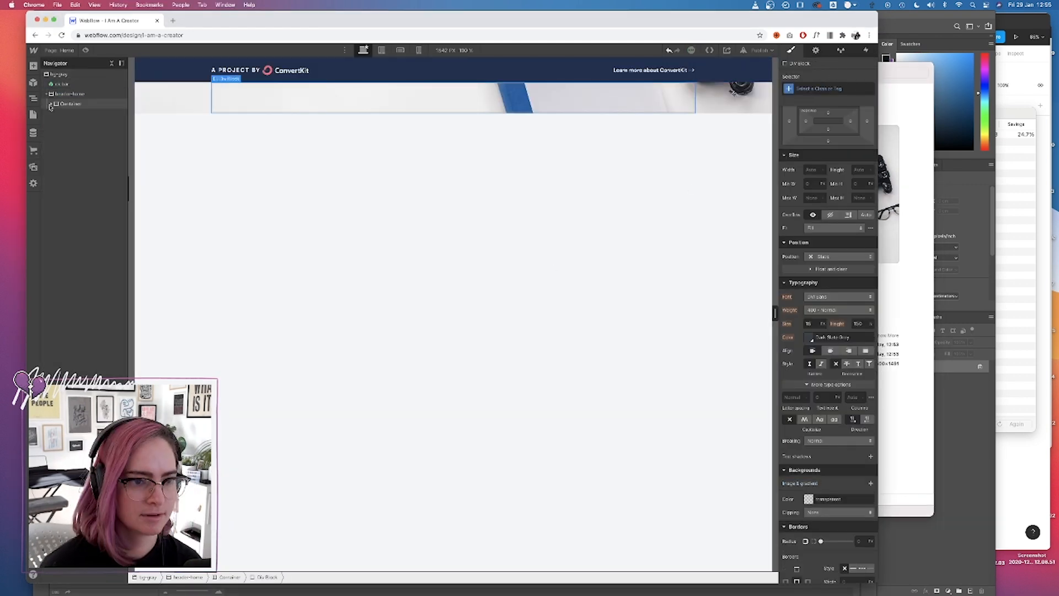
# Give the div block inside the home header's container the class top-nav.
pyautogui.click(82, 114)
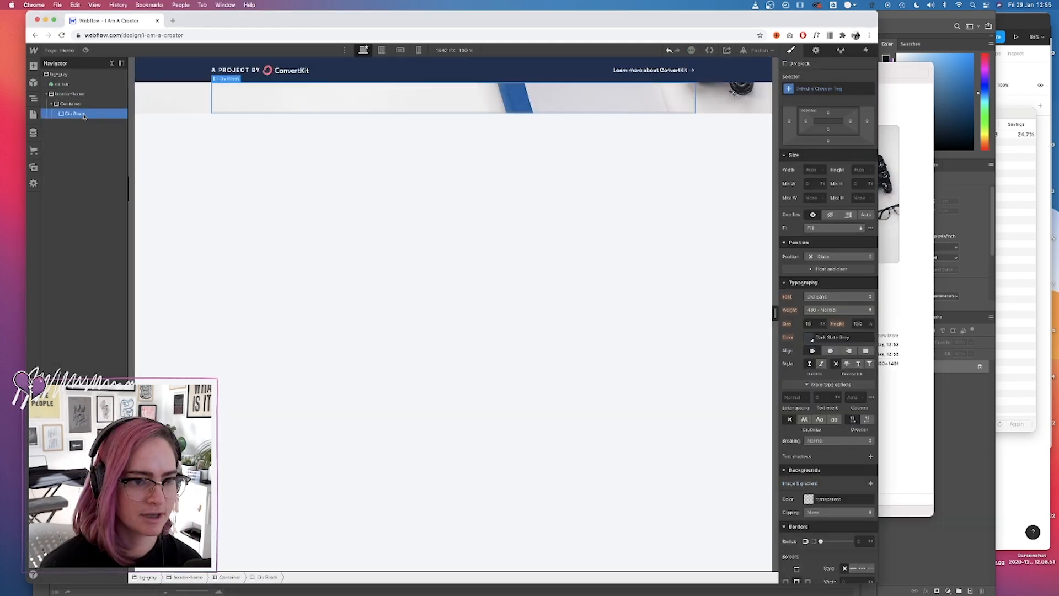
pyautogui.rightClick(84, 115)
pyautogui.click(60, 115)
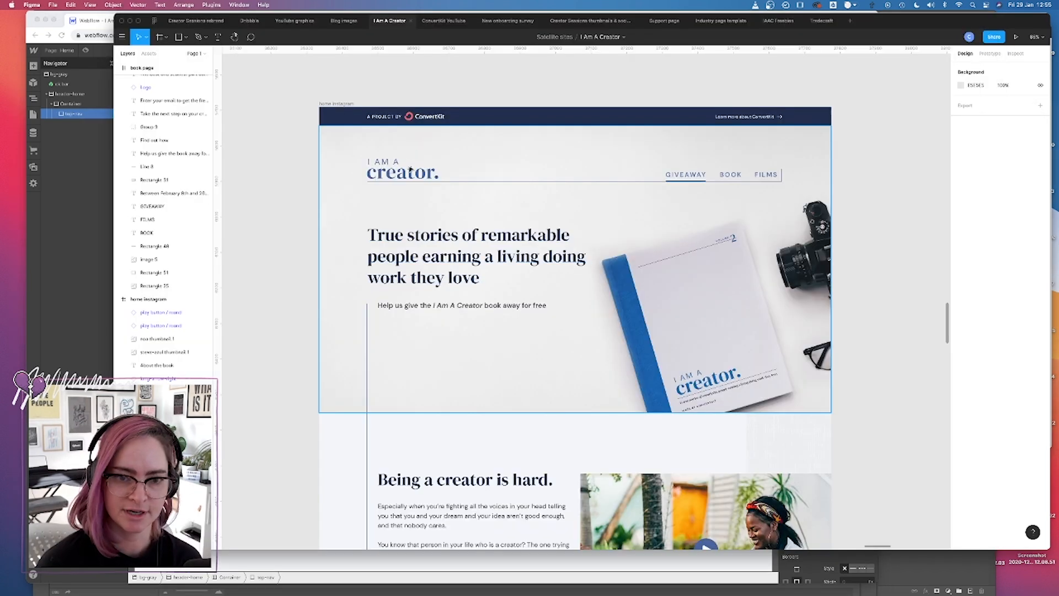
# Export the I Am A Creator logo from Figma as SVG and place it as an image in the top-nav block.
pyautogui.click(410, 171)
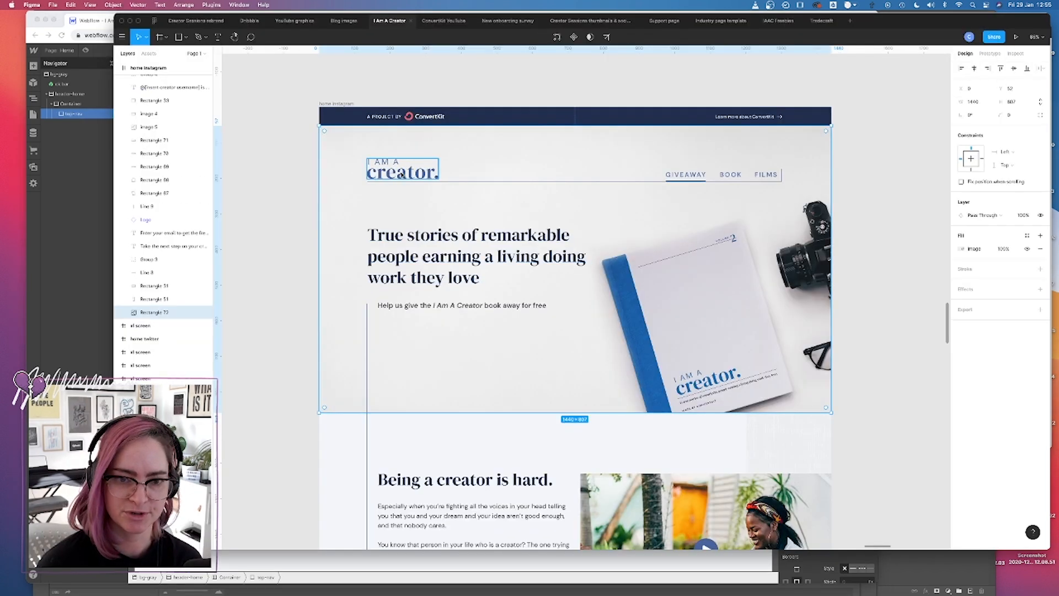
pyautogui.click(1040, 389)
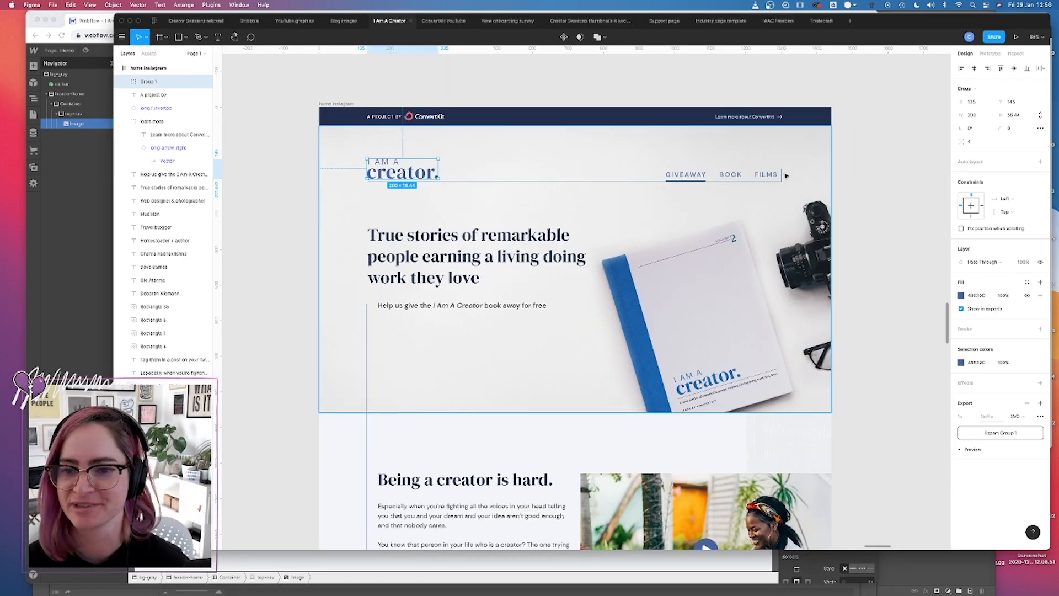
pyautogui.press('Escape')
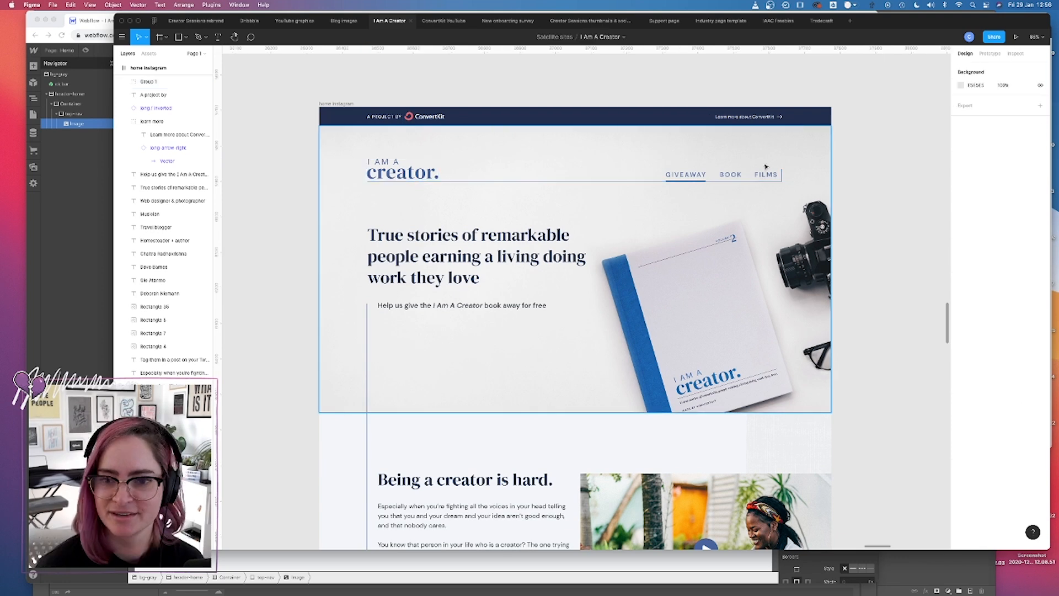
# Add a div block with the class top-nav--links below the logo image in Webflow.
pyautogui.click(92, 177)
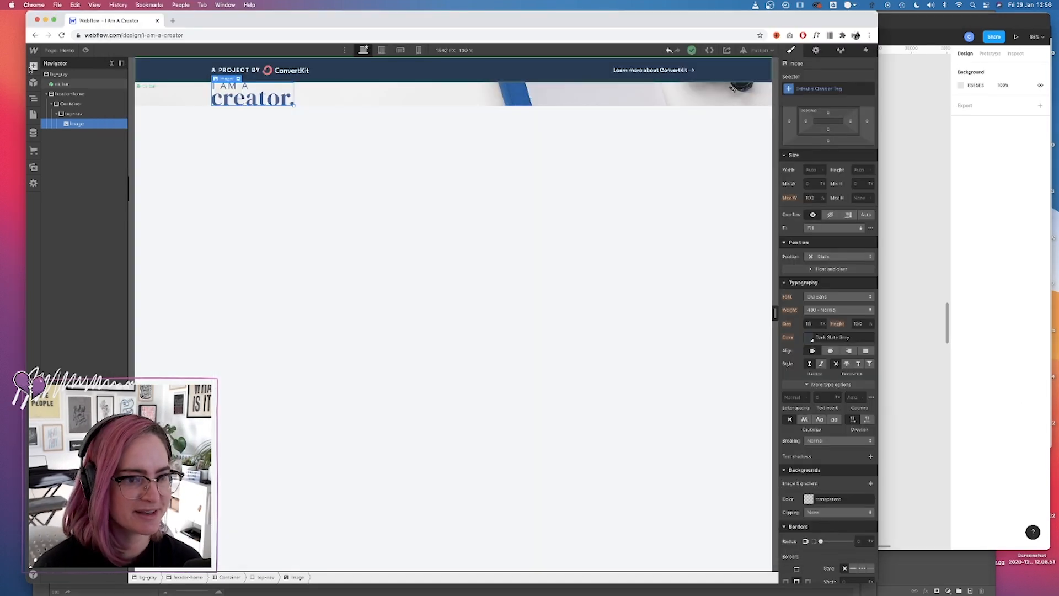
pyautogui.click(33, 66)
pyautogui.click(62, 213)
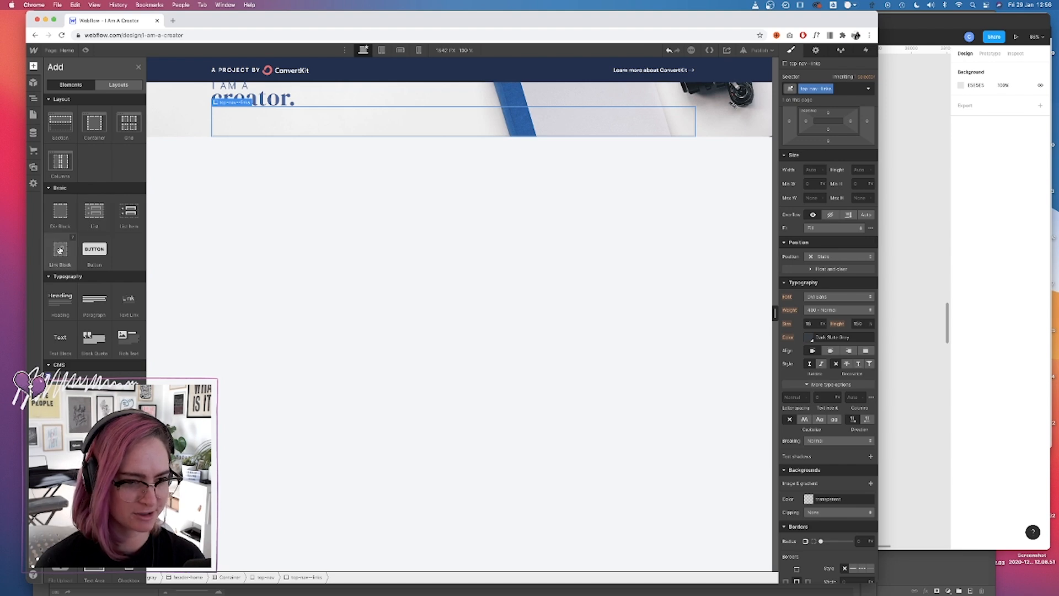
# Check the Figma navigation, then add a link block containing the text "Giveaway" to the top-nav--links block in Webflow.
pyautogui.click(939, 272)
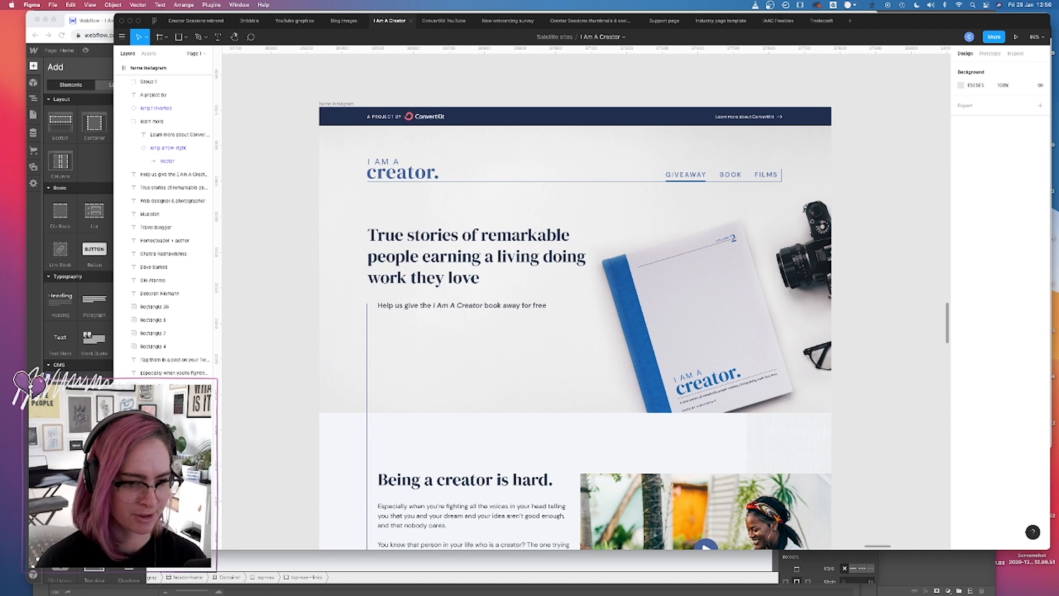
pyautogui.click(77, 249)
pyautogui.click(60, 251)
pyautogui.click(34, 66)
pyautogui.click(60, 339)
pyautogui.doubleClick(228, 111)
pyautogui.write('Giveaway')
# Give the Giveaway link block the class top-nav--link.
pyautogui.click(916, 272)
pyautogui.click(103, 143)
pyautogui.click(830, 88)
pyautogui.write('top-nav--link')
pyautogui.press('Return')
# Duplicate the Giveaway link block twice and change the copies' text to "Book" and "Films".
pyautogui.press('super+c')
pyautogui.press('super+v')
pyautogui.press('super+v')
pyautogui.doubleClick(262, 111)
pyautogui.write('Book')
pyautogui.doubleClick(280, 111)
pyautogui.write('Films')
pyautogui.press('Escape')
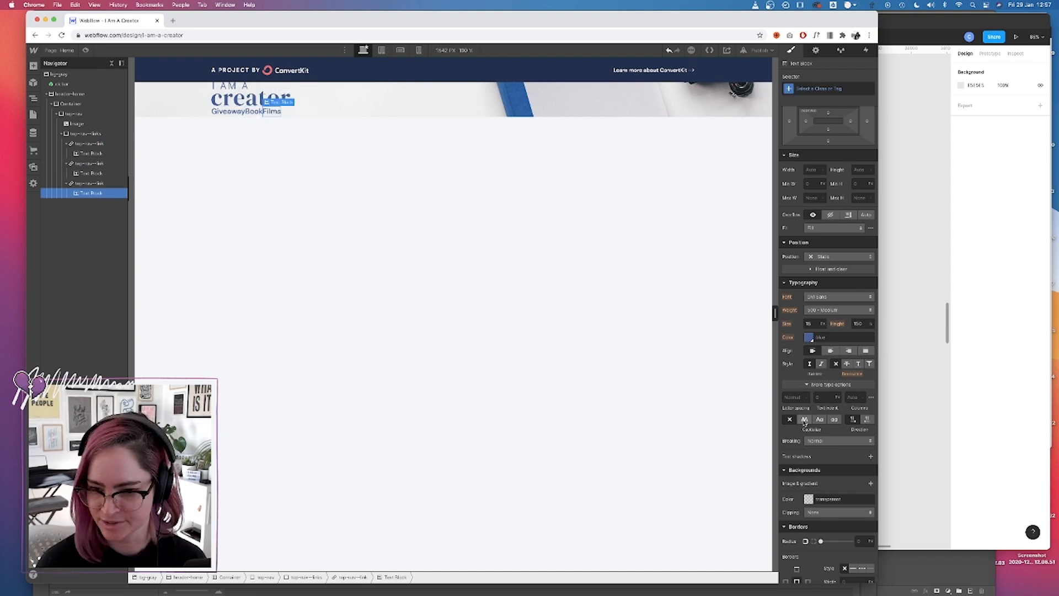
# Make the top-nav--link text all caps with a letter spacing of 2 px.
pyautogui.press('Up')
pyautogui.click(805, 419)
pyautogui.click(793, 397)
pyautogui.write('2')
pyautogui.press('Return')
# Space the navigation links apart with margins on both sides of top-nav--link, undoing the first spacing attempt.
pyautogui.moveTo(807, 121); pyautogui.dragTo(817, 122)
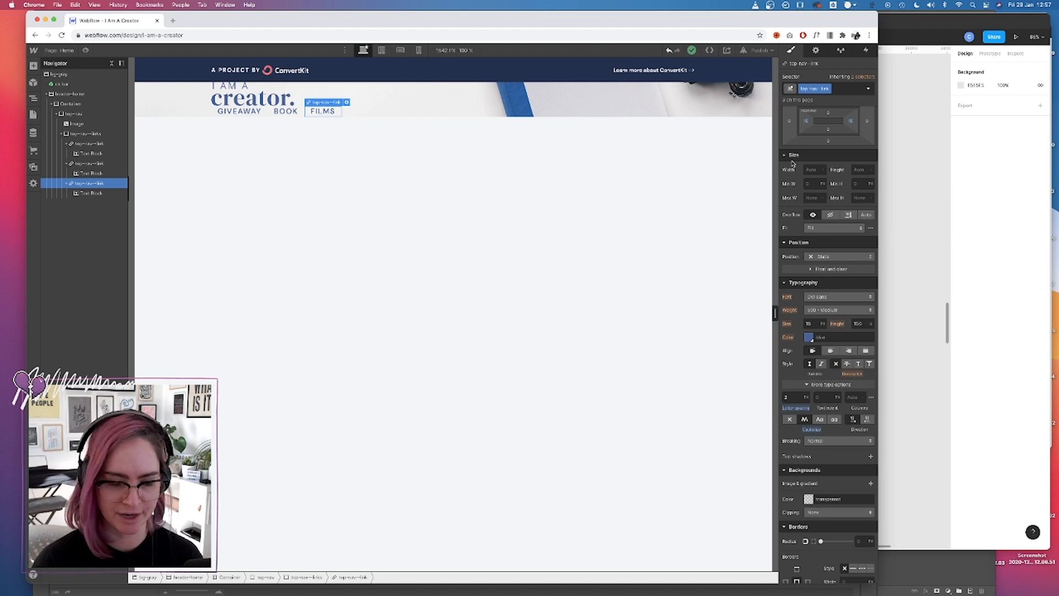
pyautogui.press('super+z')
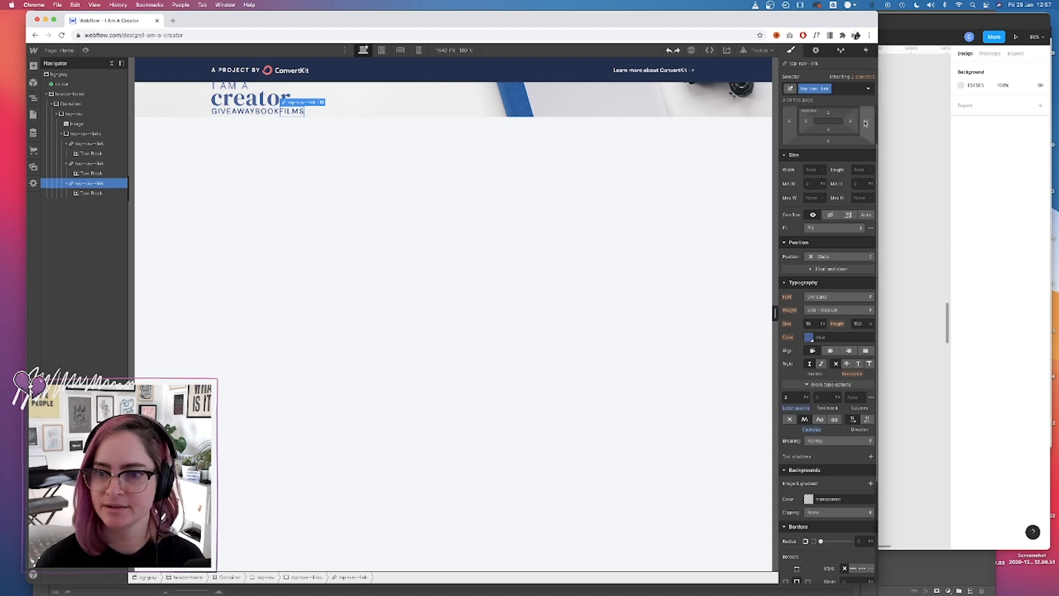
pyautogui.moveTo(870, 124); pyautogui.dragTo(875, 124)
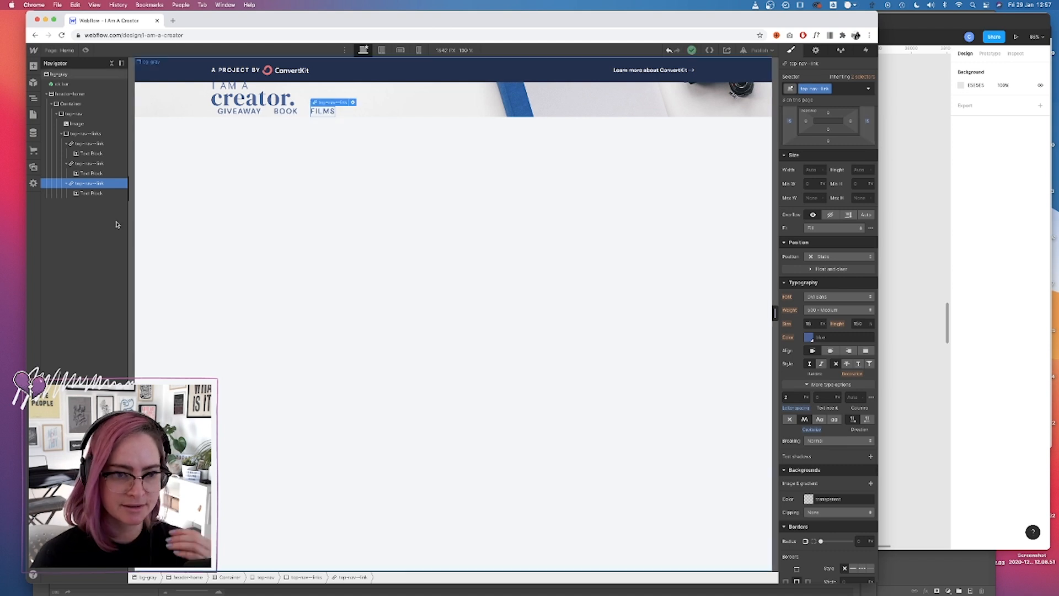
# Make the top-nav block a horizontal flexbox with space between its children and alignment to the end.
pyautogui.click(81, 134)
pyautogui.click(78, 114)
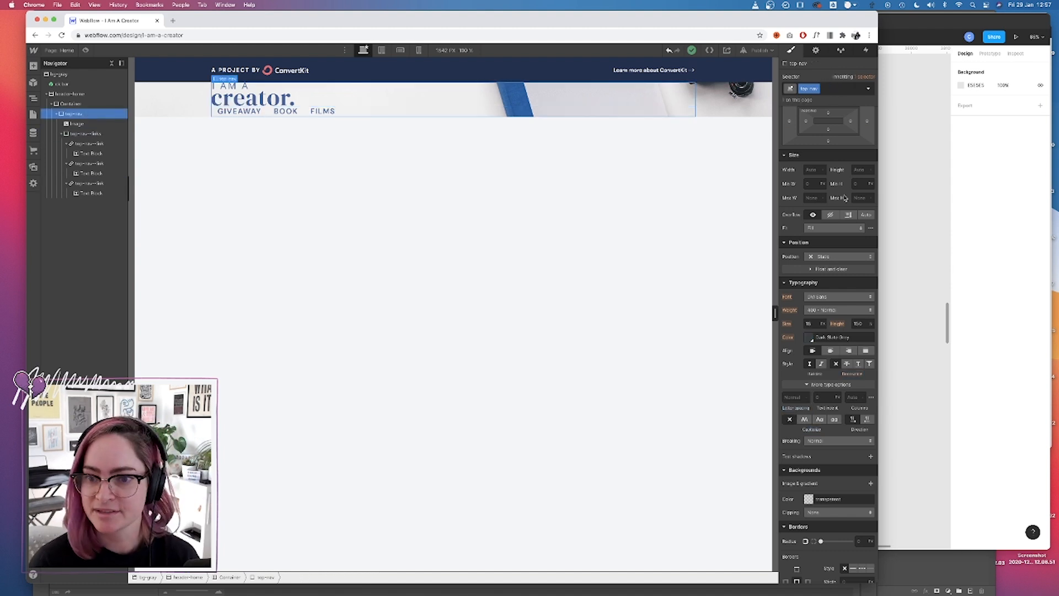
pyautogui.click(822, 126)
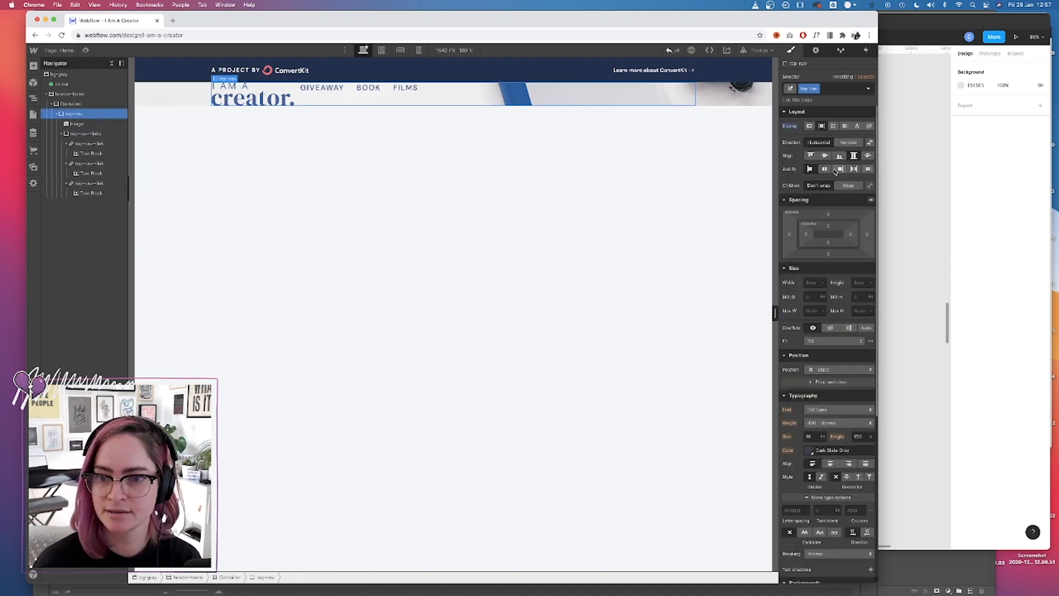
pyautogui.click(854, 169)
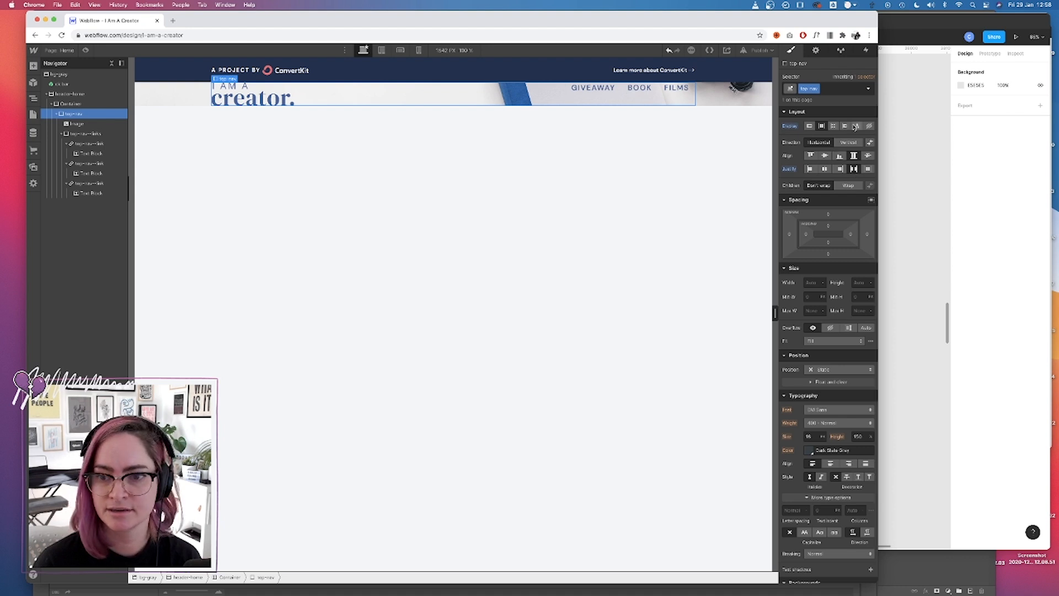
pyautogui.click(839, 156)
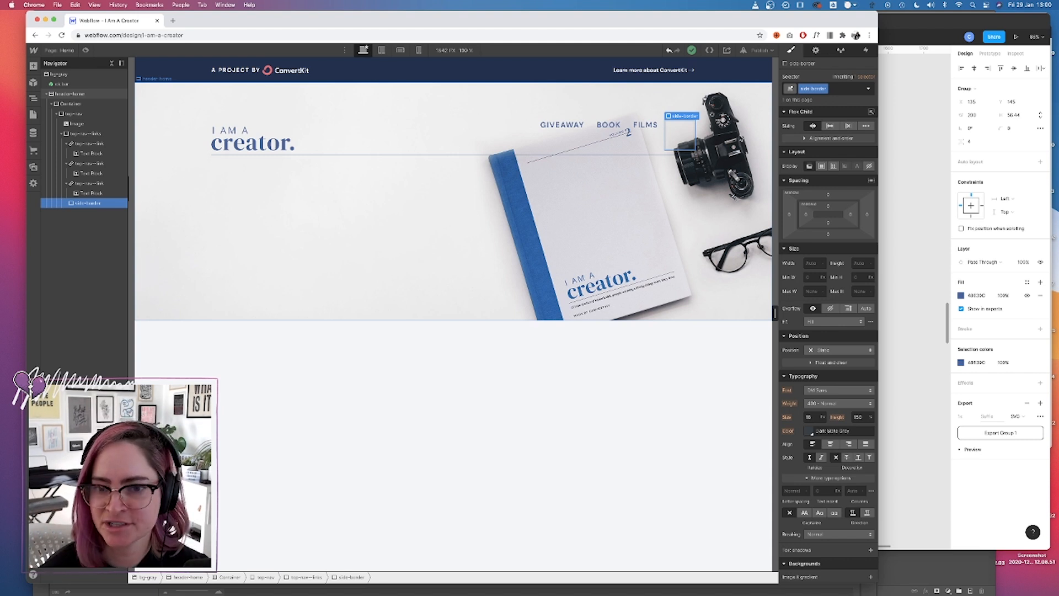
# Adjust the side-border block's bottom margin and give it a 1 px solid blue right border.
pyautogui.moveTo(830, 236); pyautogui.dragTo(830, 240)
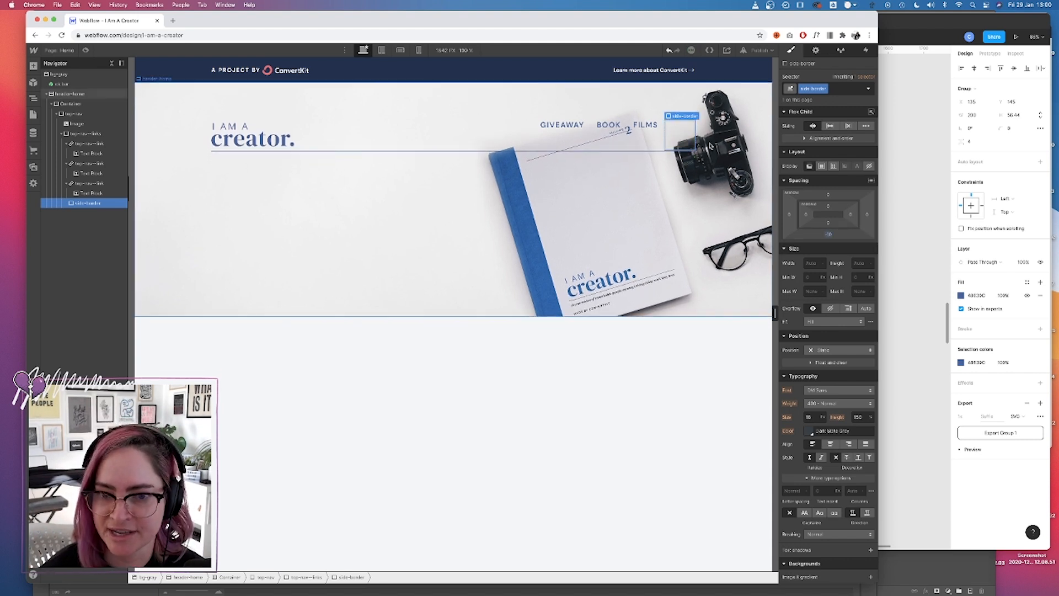
pyautogui.scroll(-5, 811, 410)
pyautogui.click(808, 444)
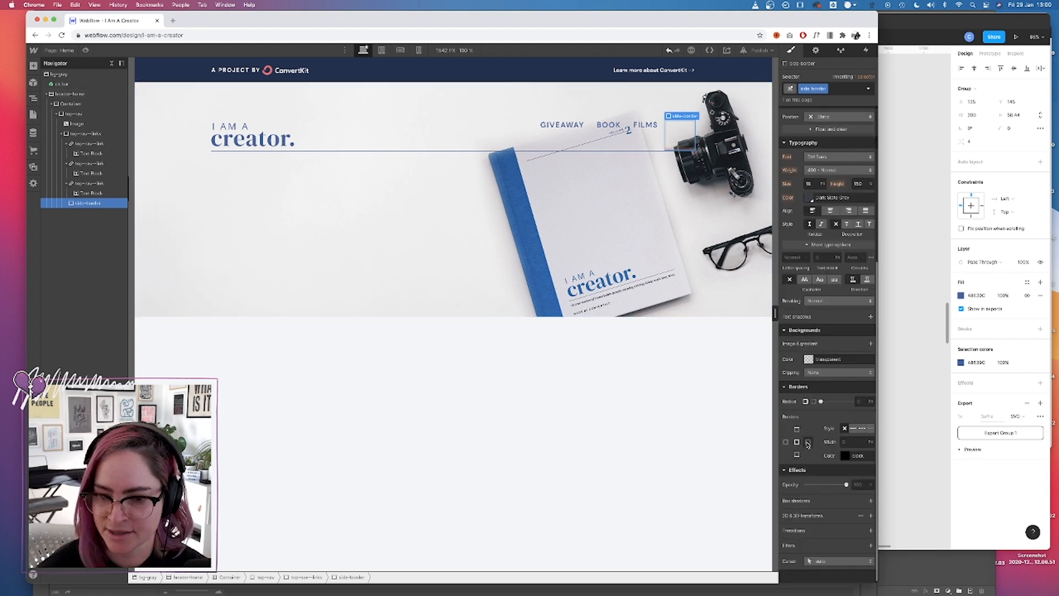
pyautogui.click(855, 429)
pyautogui.click(846, 456)
pyautogui.click(838, 441)
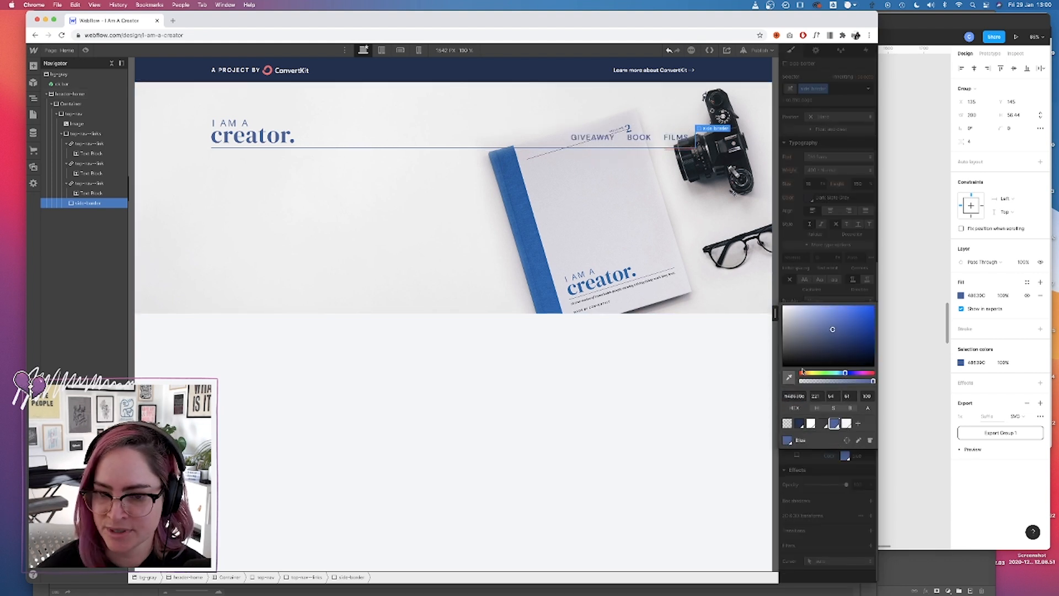
# Measure the navigation line's vertical end in Figma by drawing a rectangle about 21 by 36 px beside the FILMS link.
pyautogui.click(910, 409)
pyautogui.click(783, 174)
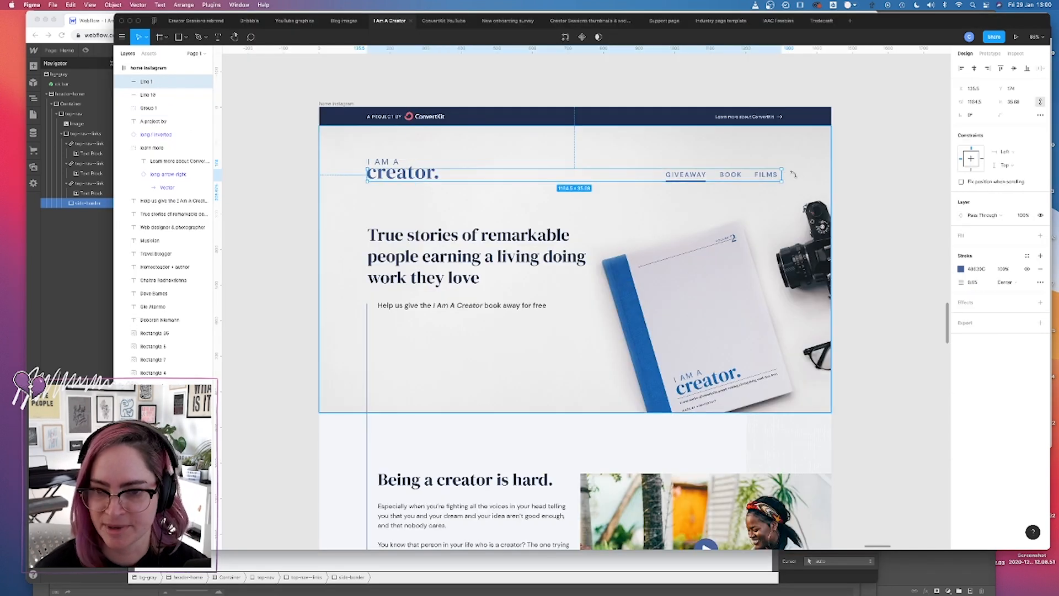
pyautogui.scroll(5, 785, 173)
pyautogui.hscroll(3, 795, 175)
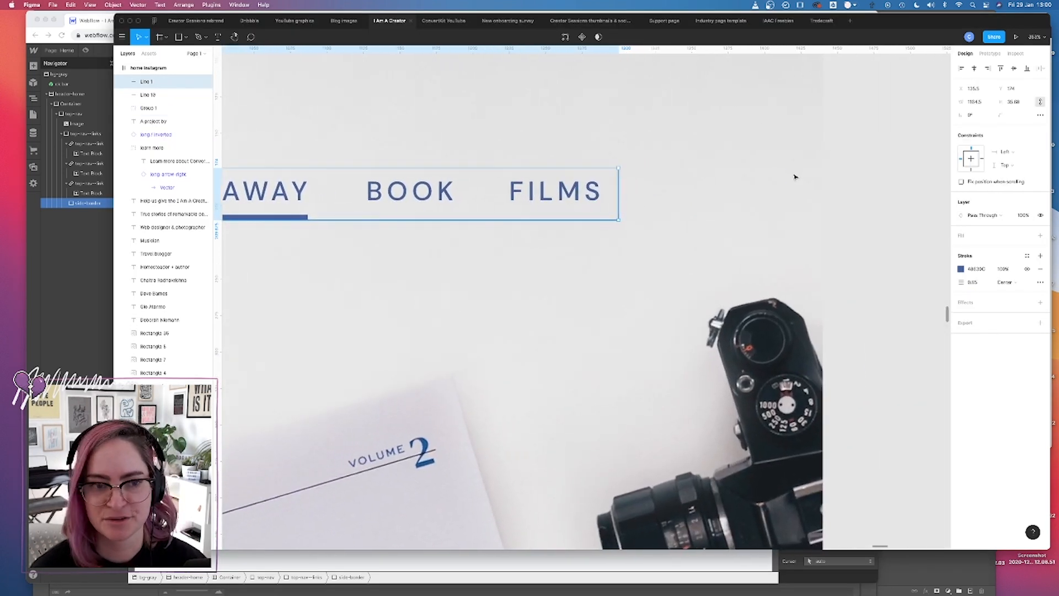
pyautogui.click(179, 38)
pyautogui.moveTo(607, 168); pyautogui.dragTo(639, 220)
pyautogui.scroll(5, 624, 189)
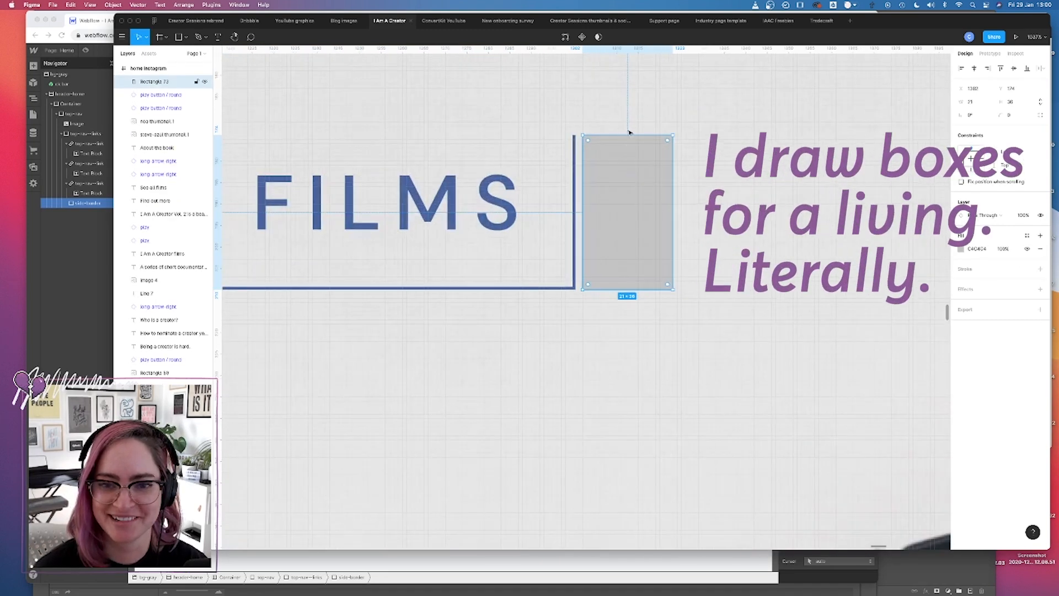
# Set the side-border block's height to 35 px in Webflow.
pyautogui.click(80, 288)
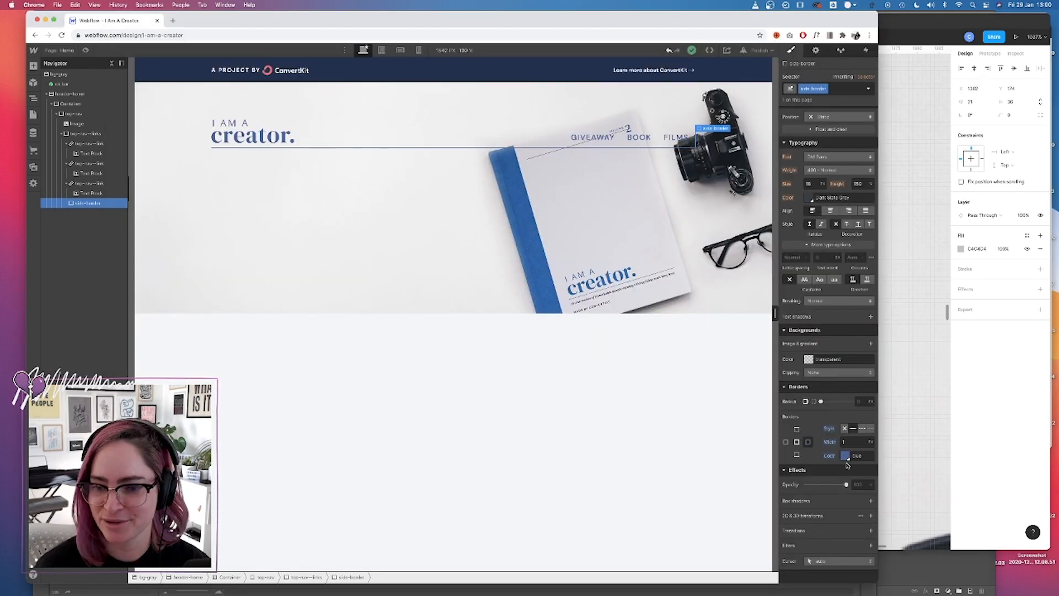
pyautogui.scroll(5, 849, 287)
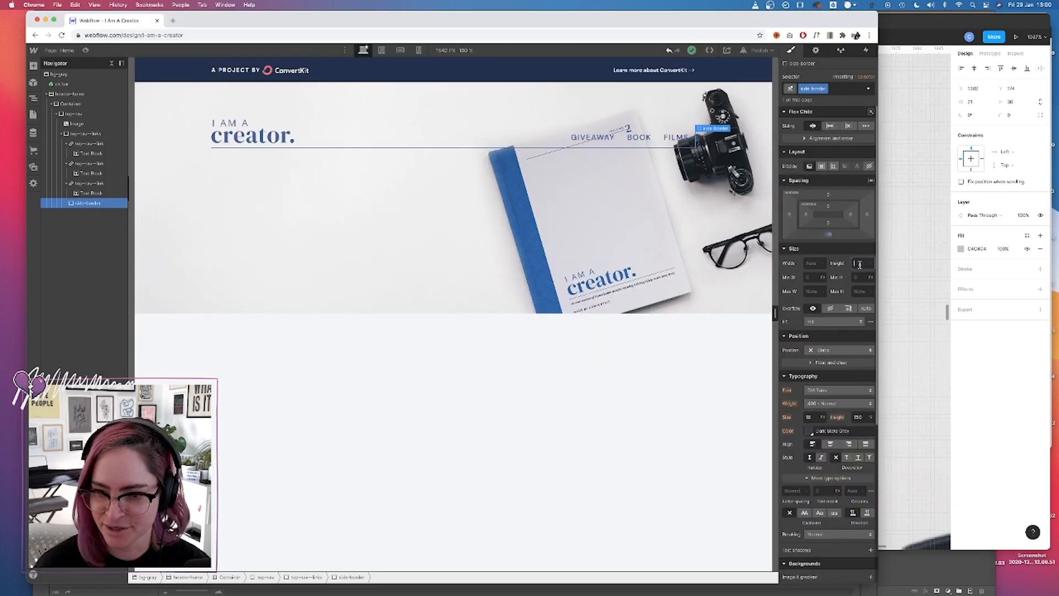
pyautogui.press('Tab')
pyautogui.click(724, 388)
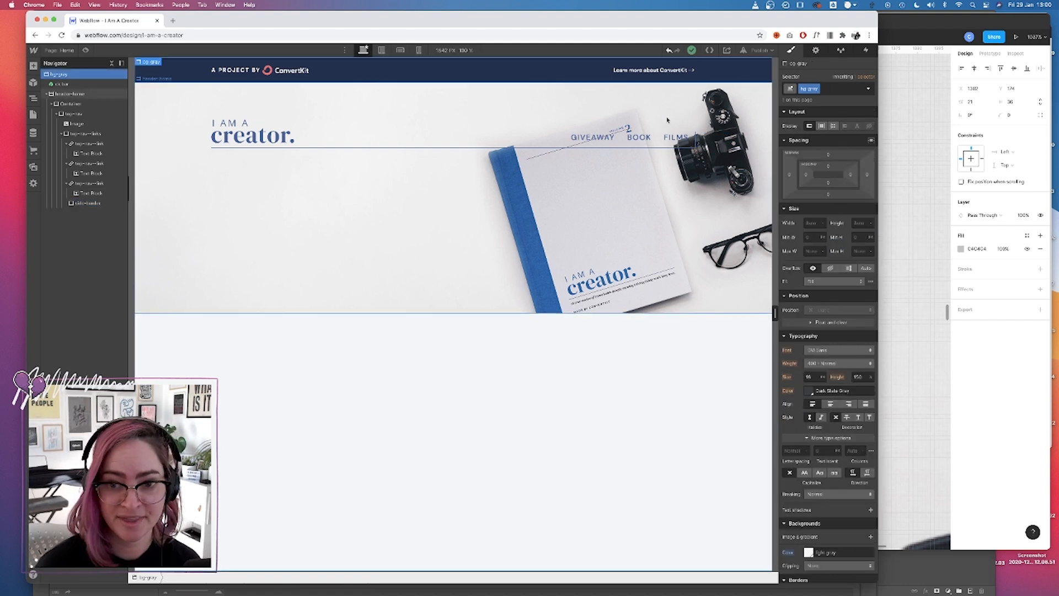
# Position the header-home background image at the top right, 100% left and 0% top.
pyautogui.click(720, 236)
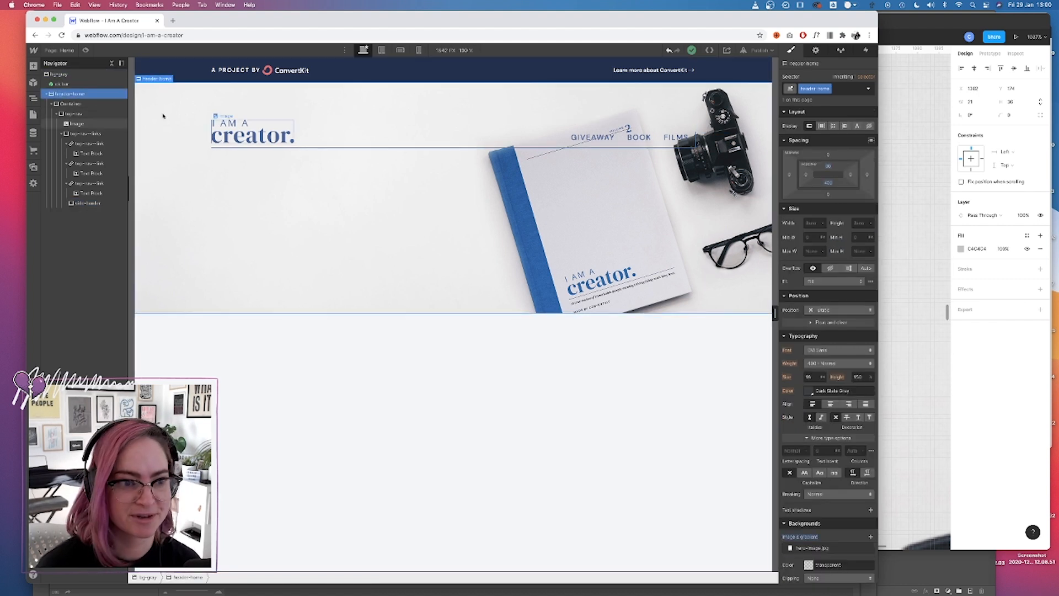
pyautogui.scroll(-5, 816, 442)
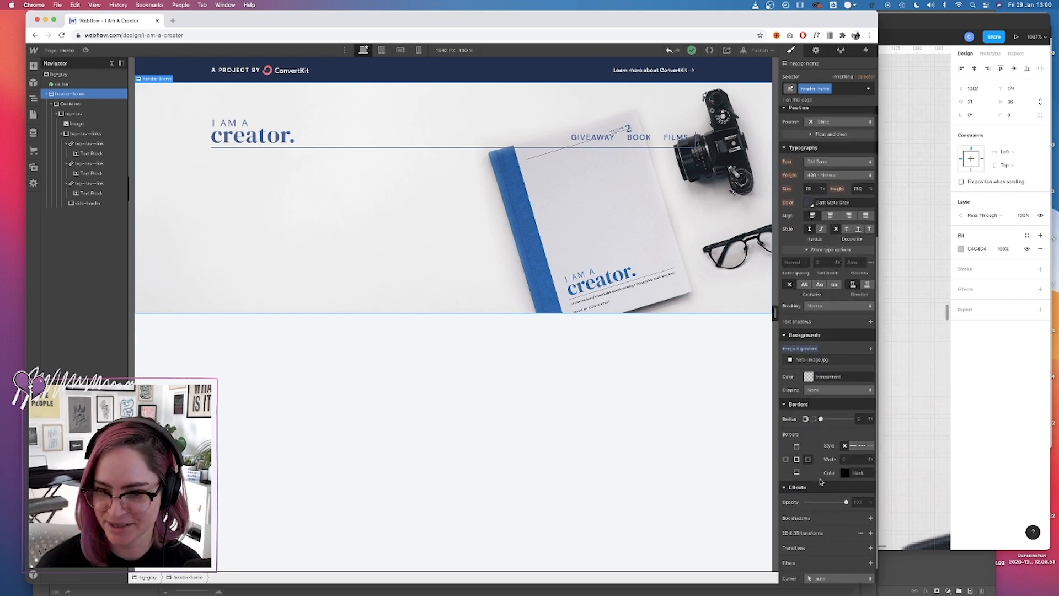
pyautogui.click(827, 376)
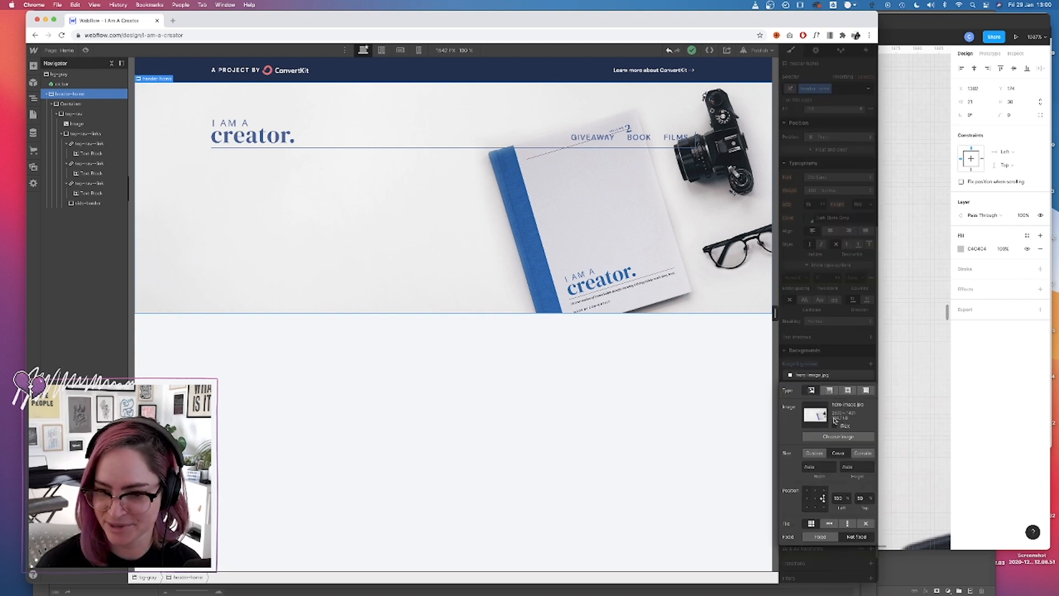
pyautogui.click(823, 508)
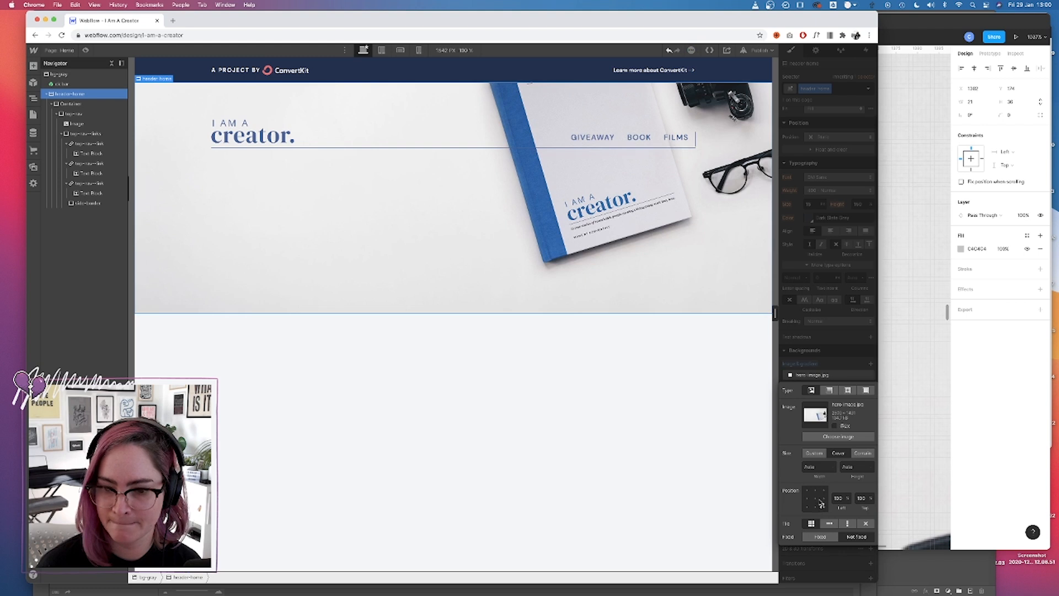
pyautogui.click(823, 491)
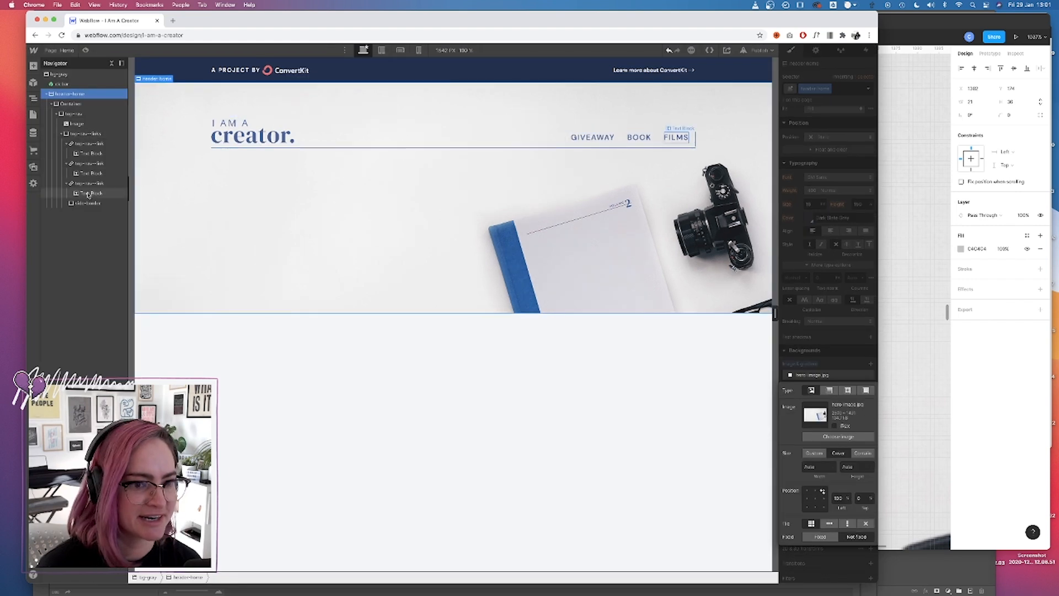
# Align the side-border block to the end within its flex parent.
pyautogui.click(89, 203)
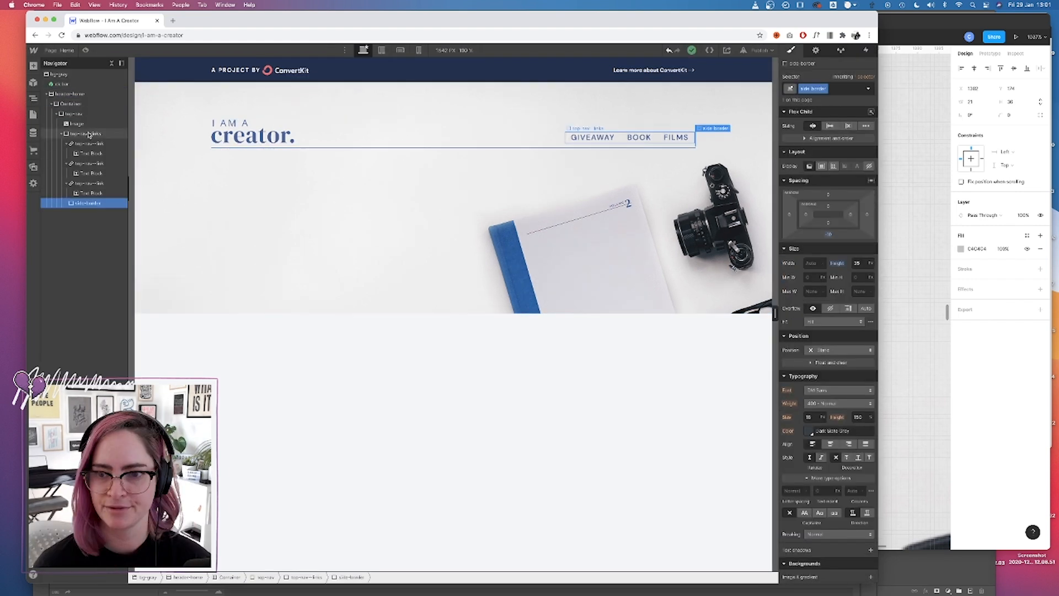
pyautogui.click(804, 139)
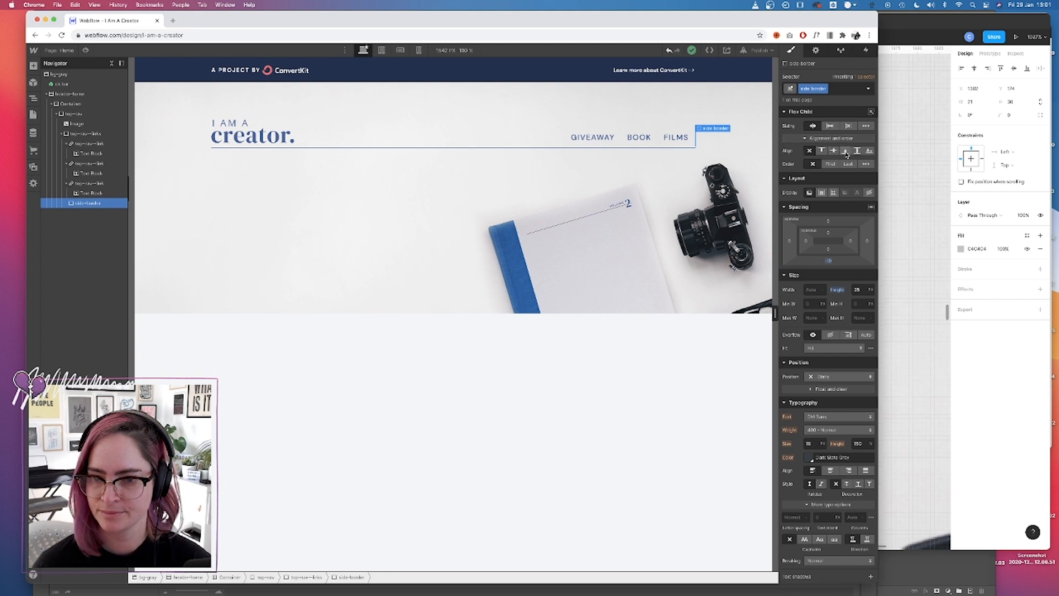
pyautogui.click(703, 350)
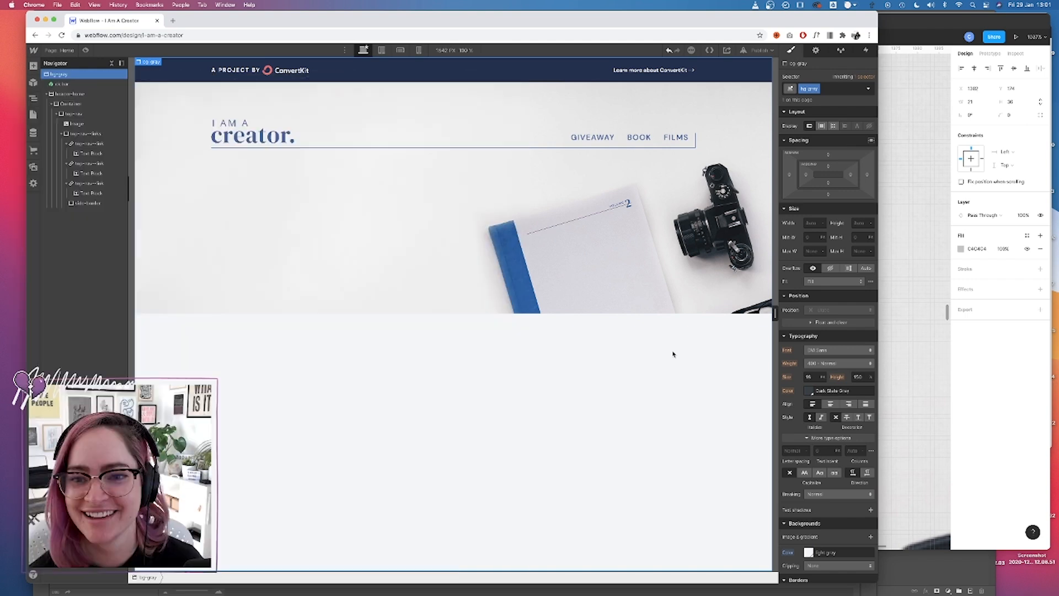
# Increase the side-border block's height to 39 px.
pyautogui.click(695, 144)
pyautogui.click(859, 291)
pyautogui.press('Up')
pyautogui.press('Up')
pyautogui.press('Up')
pyautogui.press('Up')
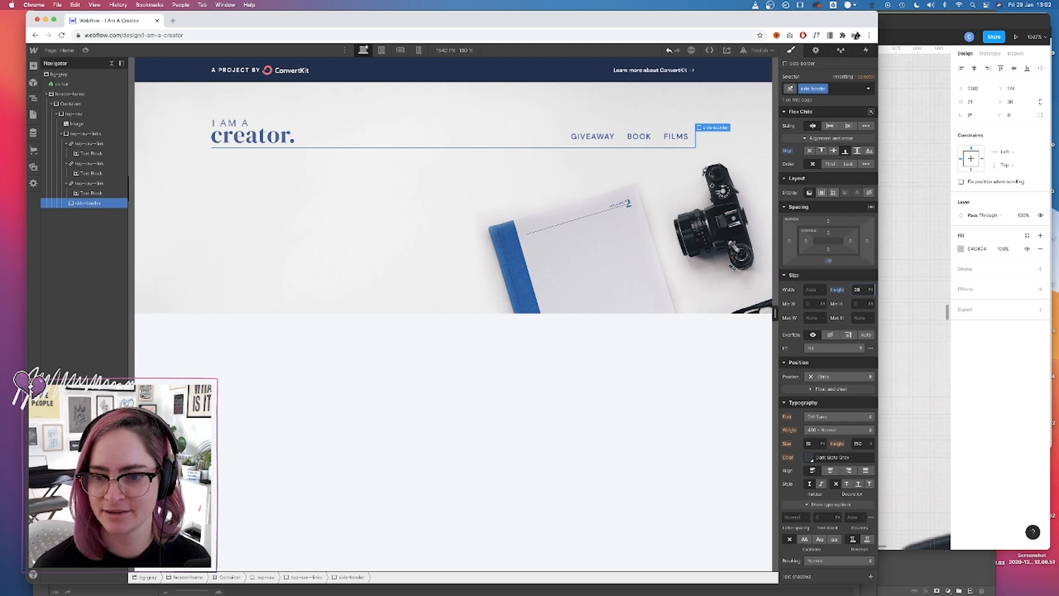
pyautogui.click(604, 404)
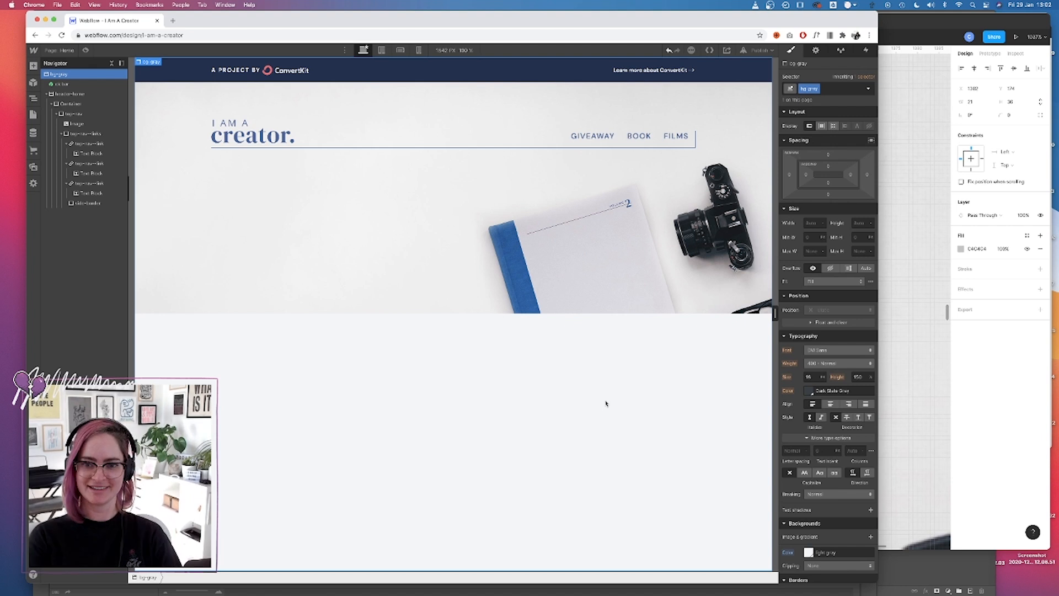
# Link the Giveaway navigation link block to the Home page.
pyautogui.click(596, 136)
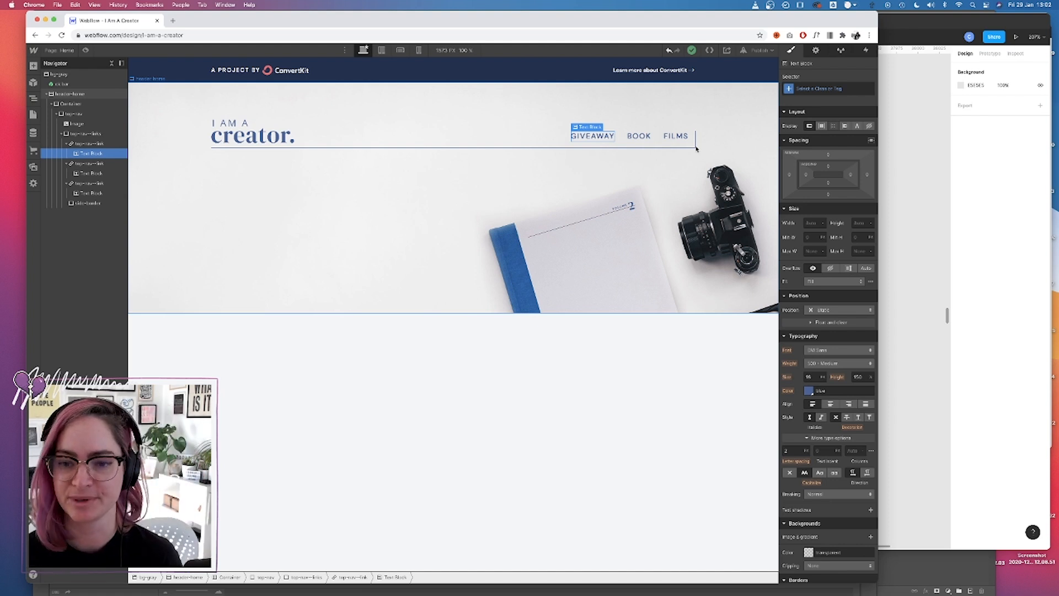
pyautogui.press('Up')
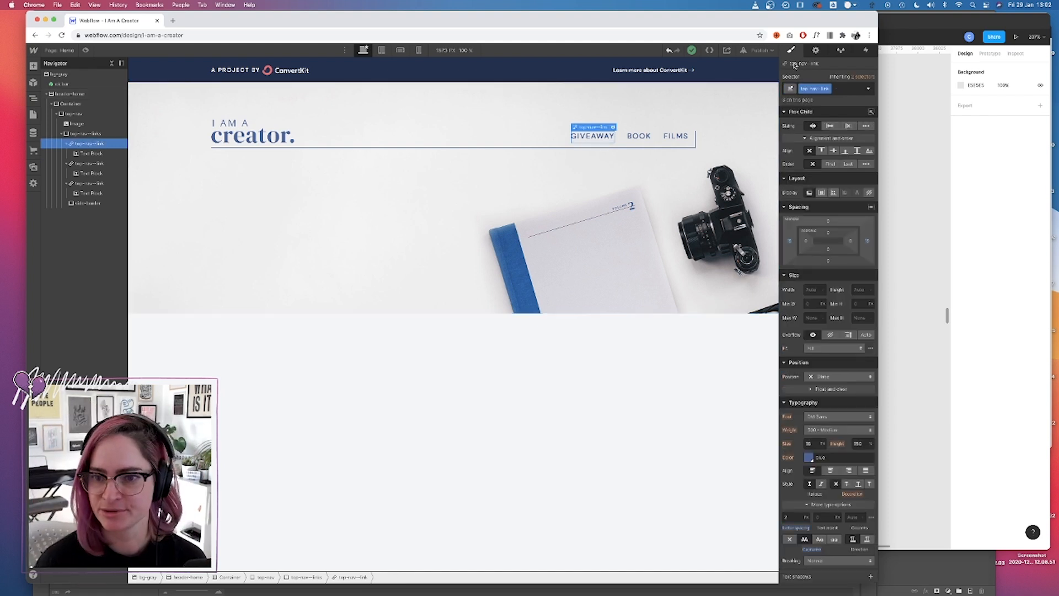
pyautogui.click(816, 51)
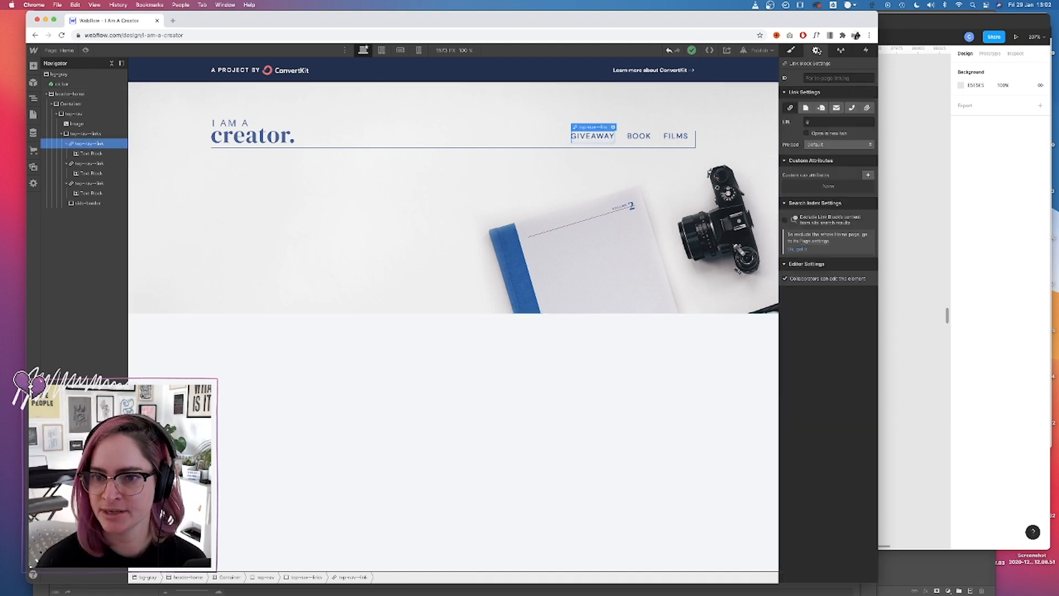
pyautogui.click(807, 108)
pyautogui.click(836, 122)
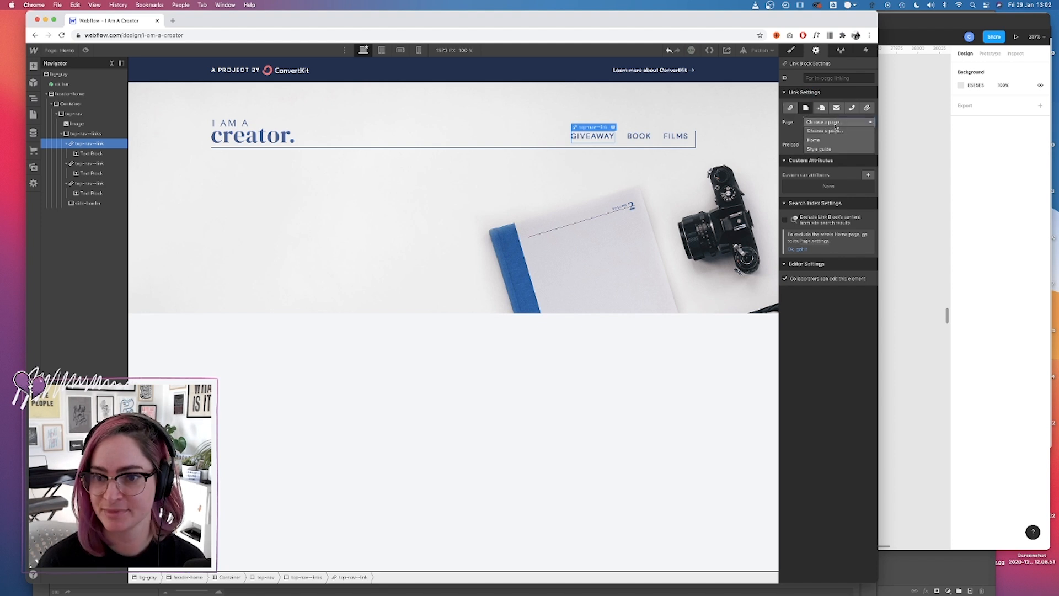
pyautogui.click(817, 140)
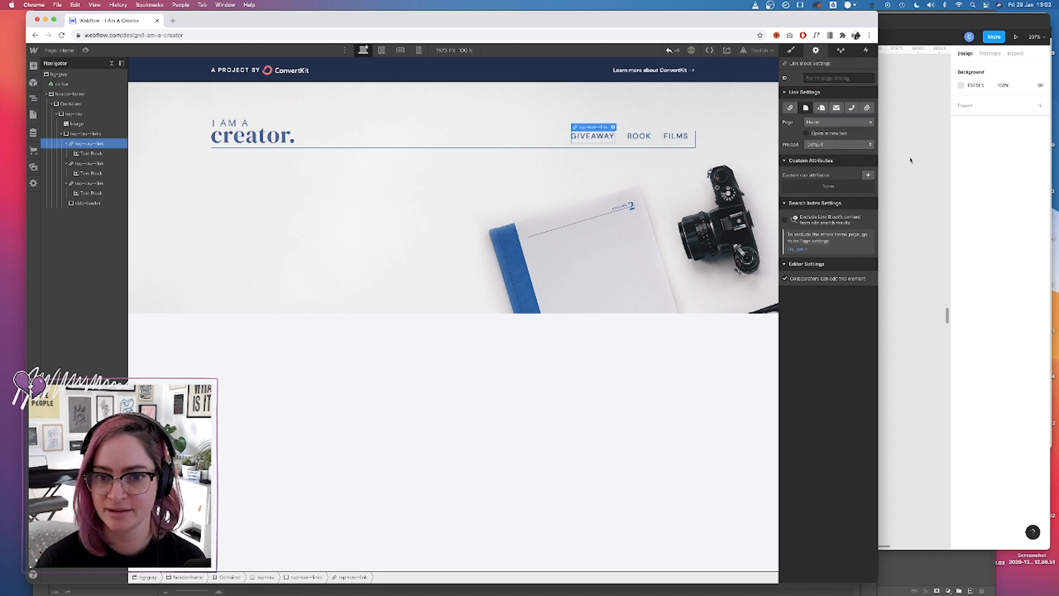
# Add a blue bottom border to the top navigation link's Current state and set its Hover state's bottom border width to 3 px.
pyautogui.click(792, 50)
pyautogui.click(870, 90)
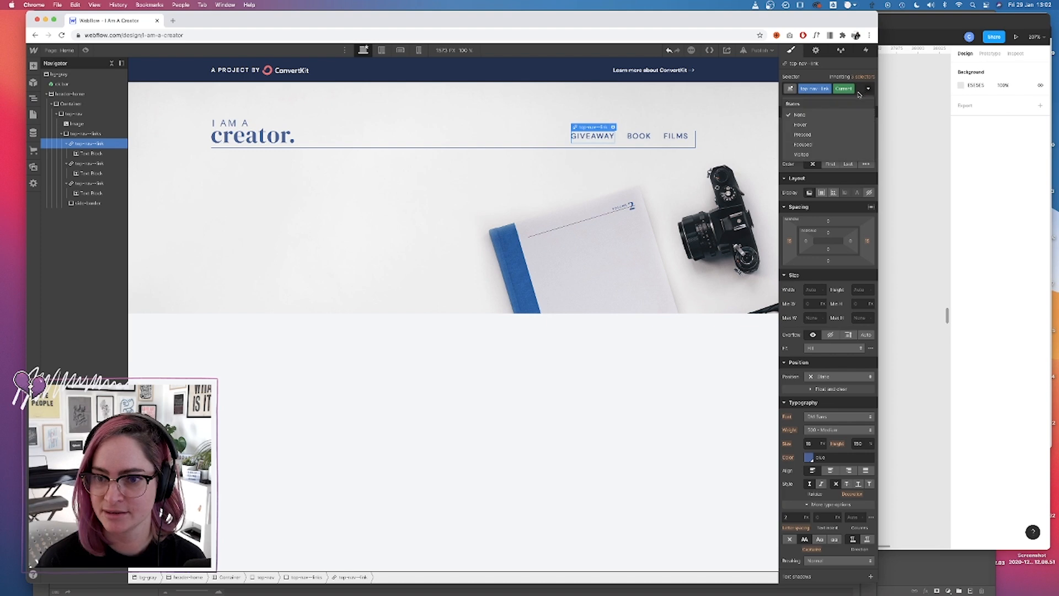
pyautogui.click(850, 90)
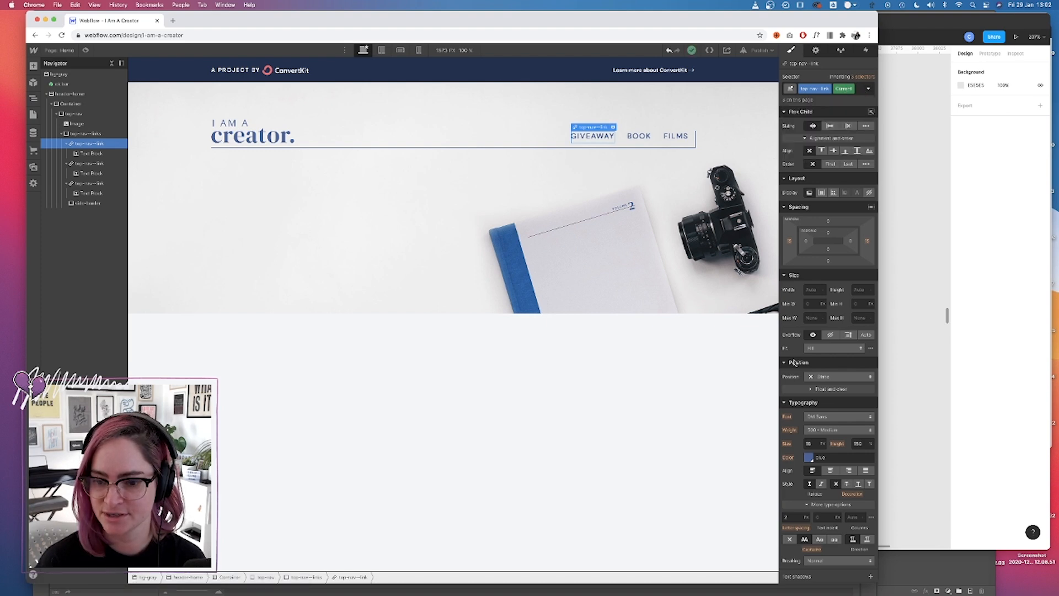
pyautogui.scroll(-10, 795, 455)
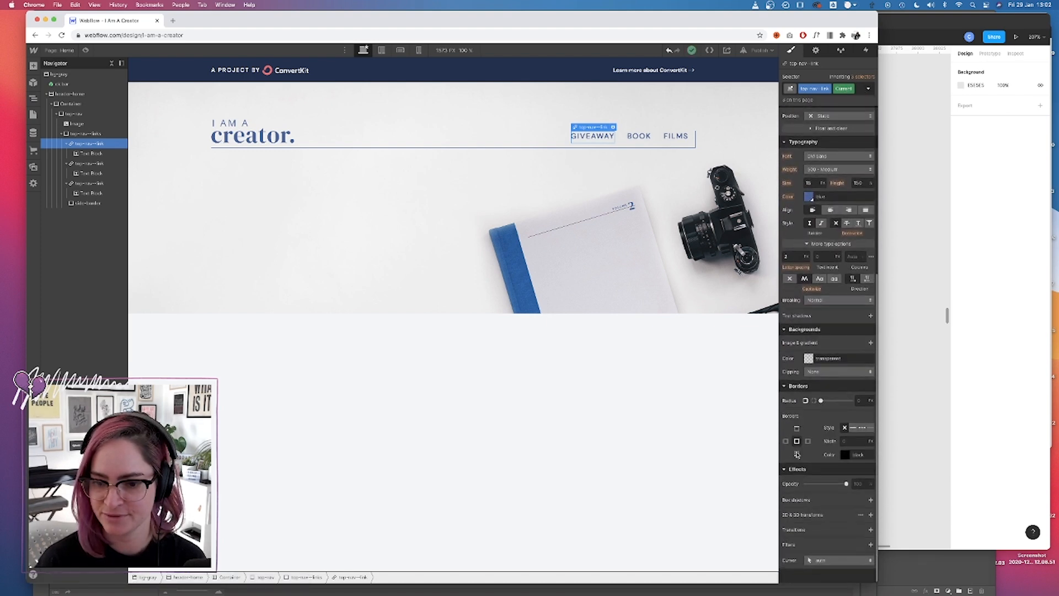
pyautogui.click(798, 457)
pyautogui.click(845, 455)
pyautogui.click(833, 442)
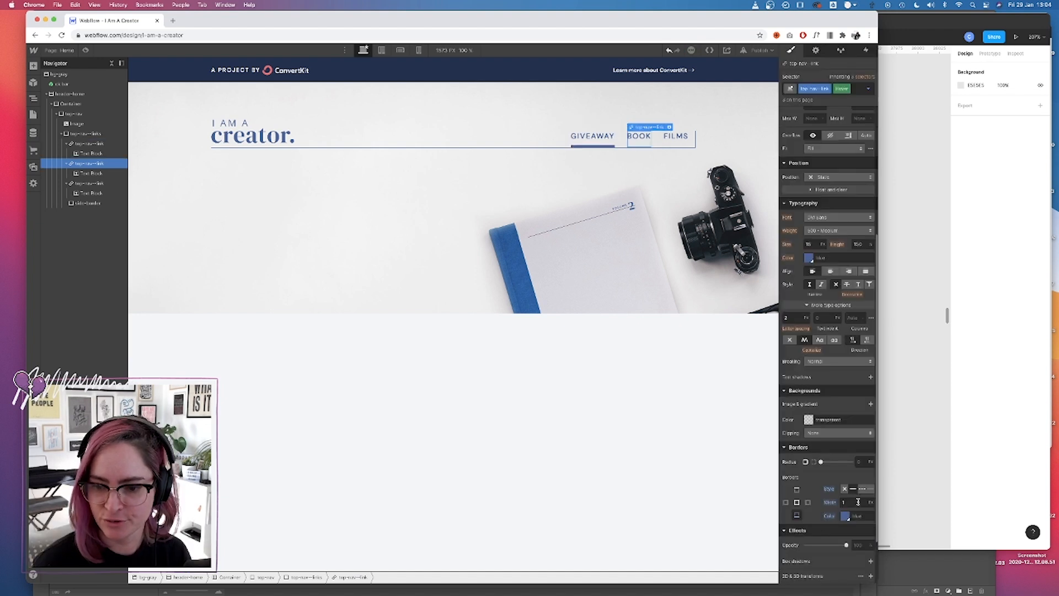
pyautogui.click(858, 502)
pyautogui.write('3')
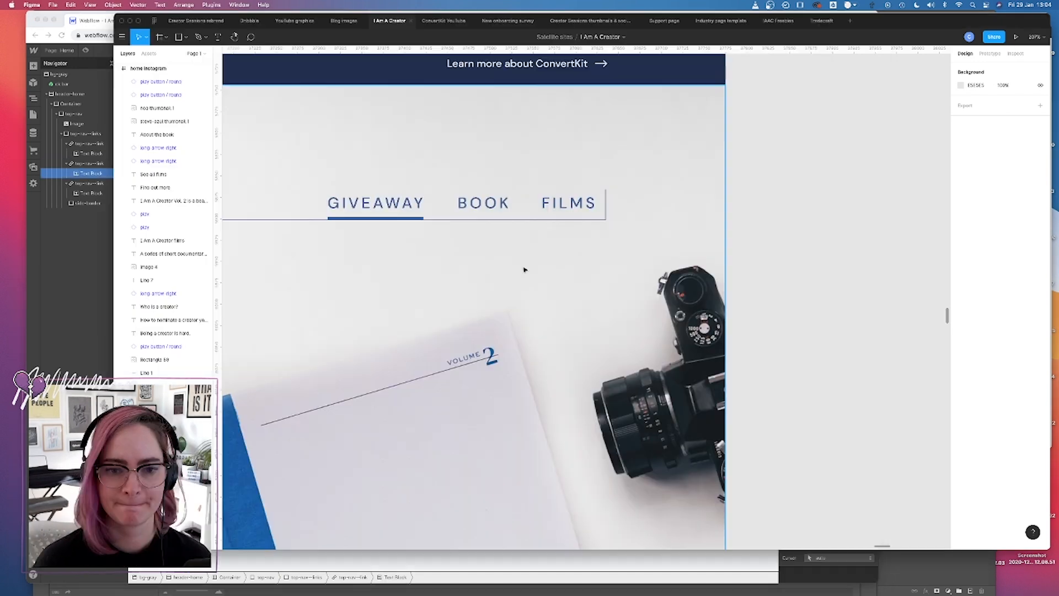
# Add an H1 heading to the header's container reading "True stories of remarkable people earning a living doing work they love".
pyautogui.scroll(-10, 525, 270)
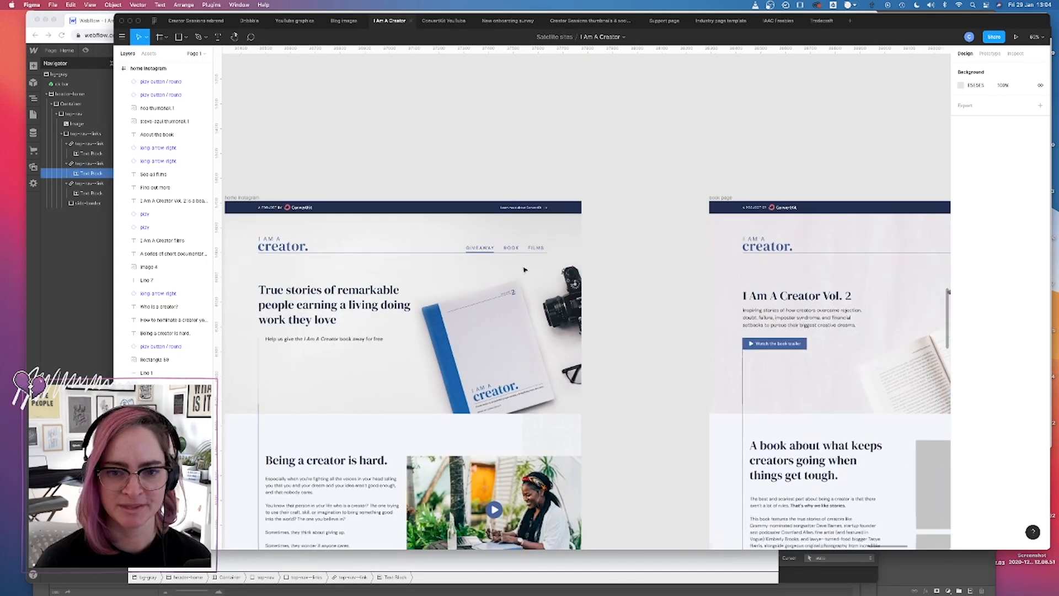
pyautogui.hscroll(-2, 525, 270)
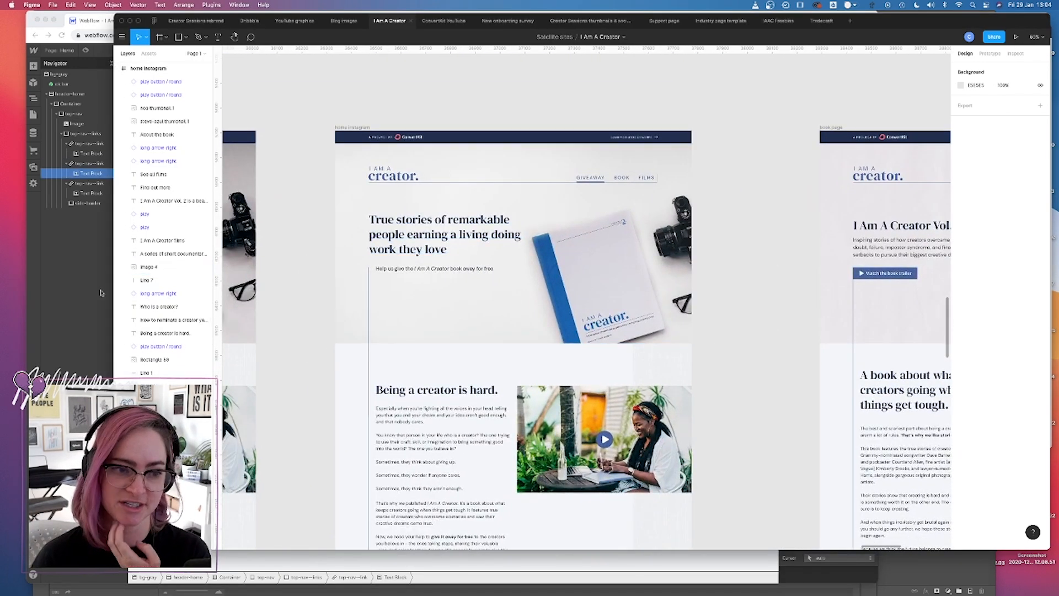
pyautogui.click(91, 287)
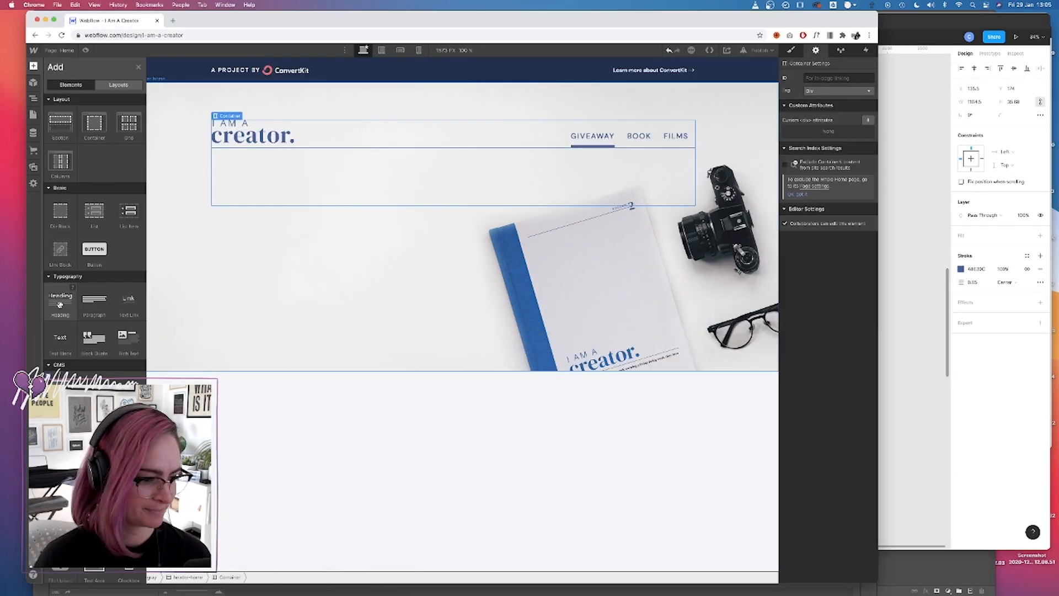
pyautogui.click(59, 302)
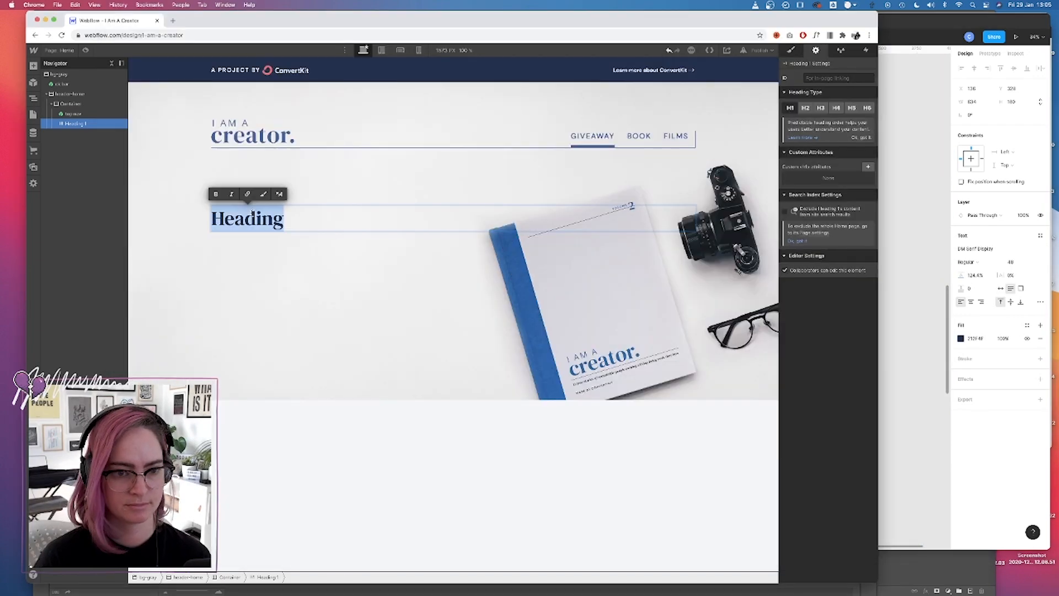
pyautogui.write('True stories of remarkable people earning a living doing work they love')
# Compare the hero heading's layout with the Figma design and add a Grid to the header-home container.
pyautogui.click(915, 281)
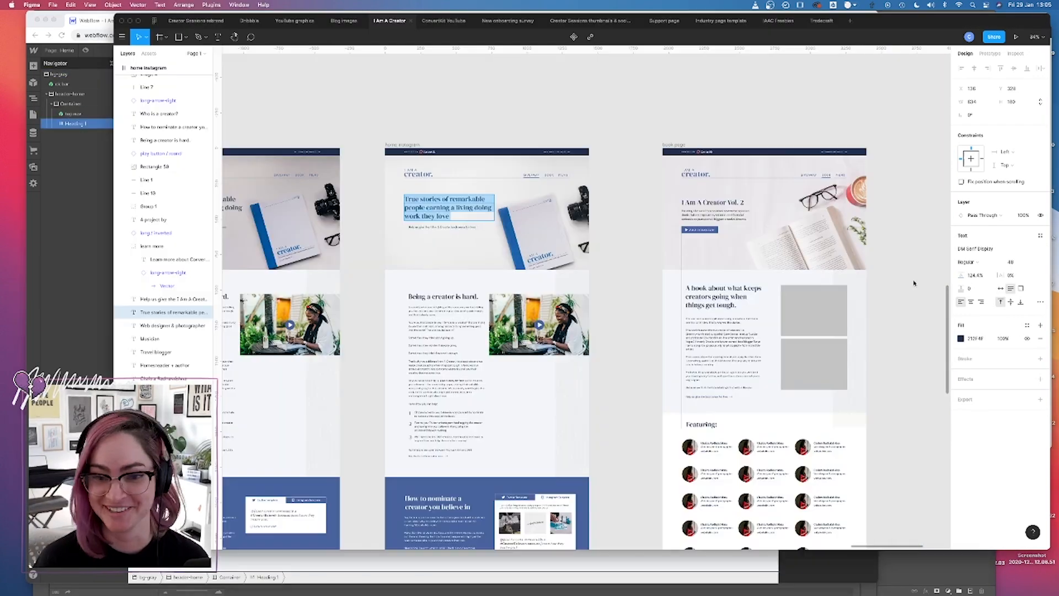
pyautogui.scroll(5, 366, 215)
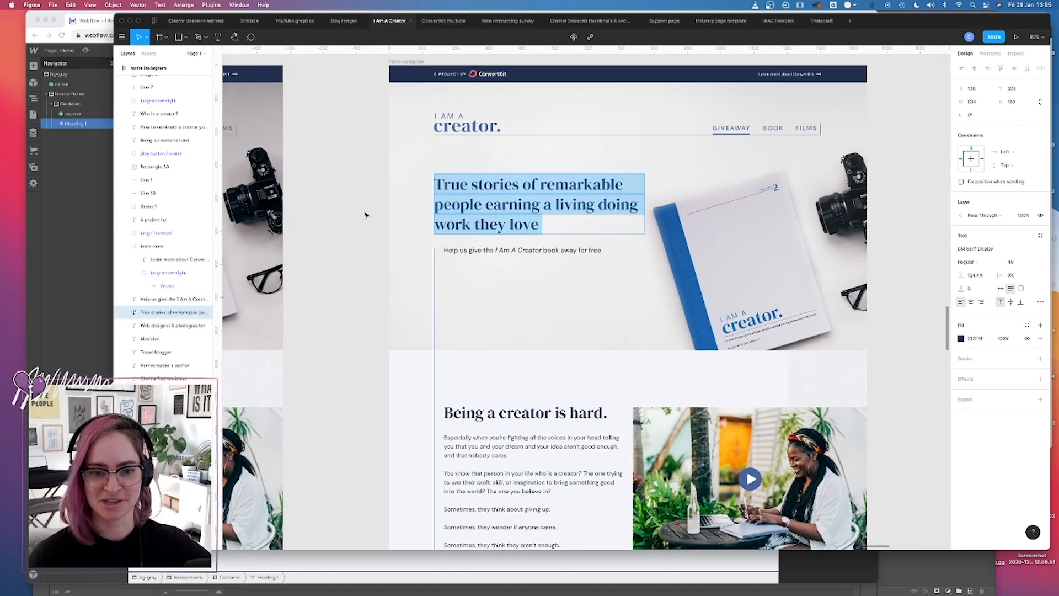
pyautogui.scroll(-3, 439, 271)
pyautogui.hscroll(3, 438, 271)
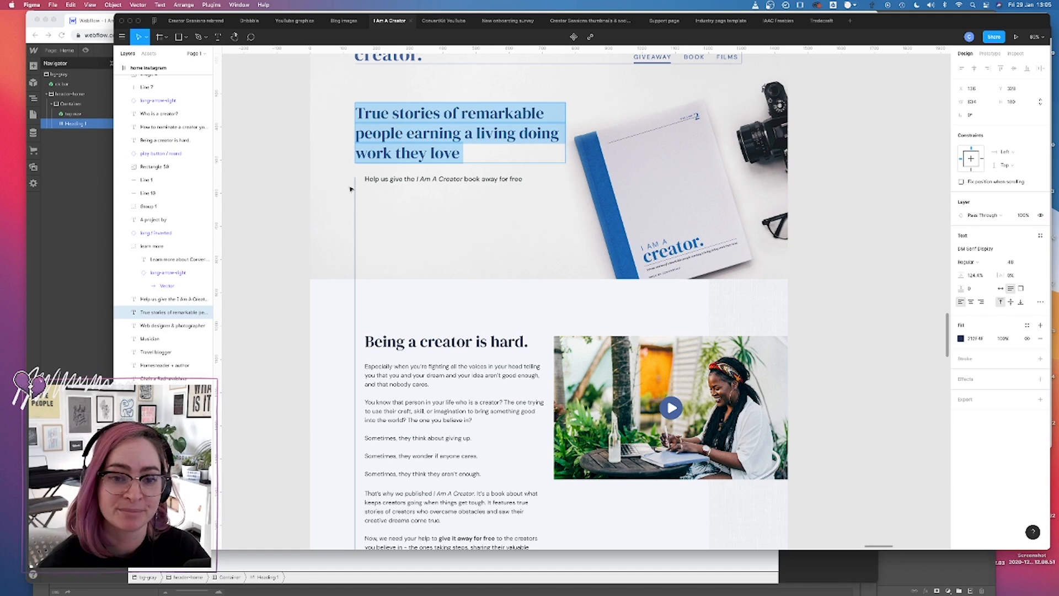
pyautogui.click(77, 201)
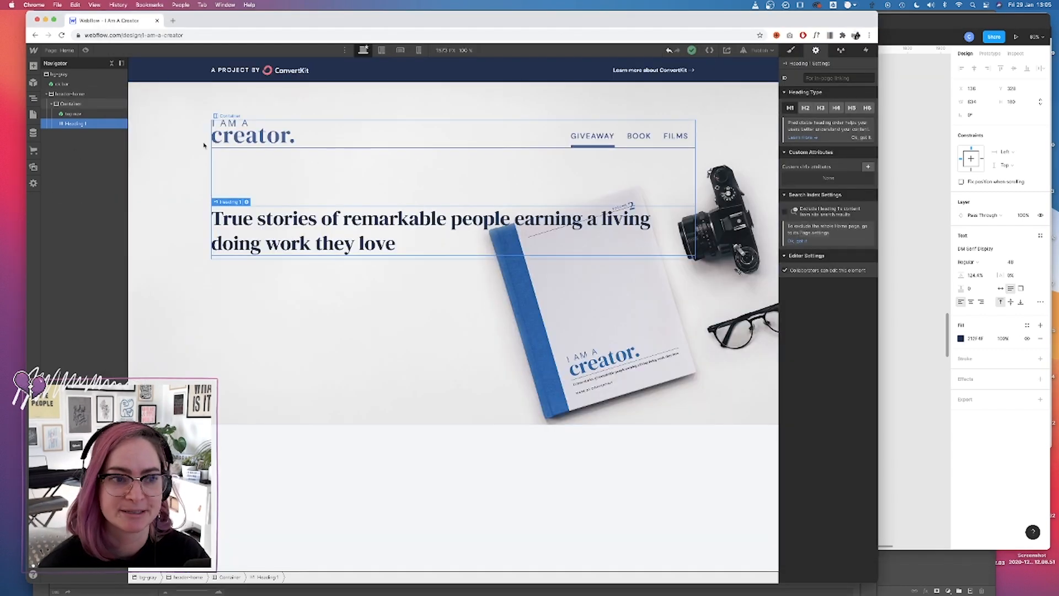
pyautogui.click(79, 95)
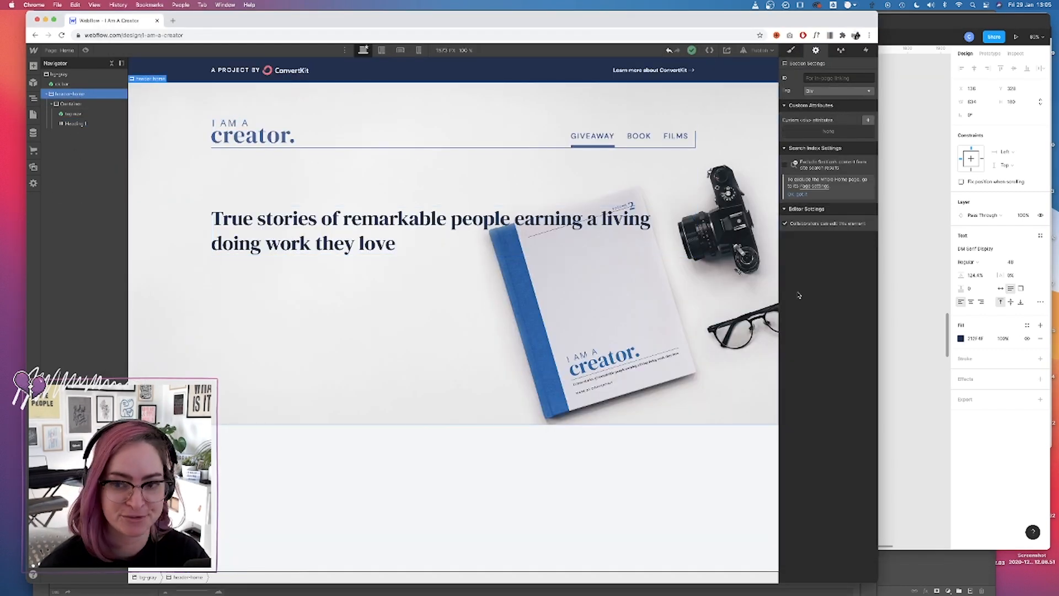
pyautogui.click(794, 52)
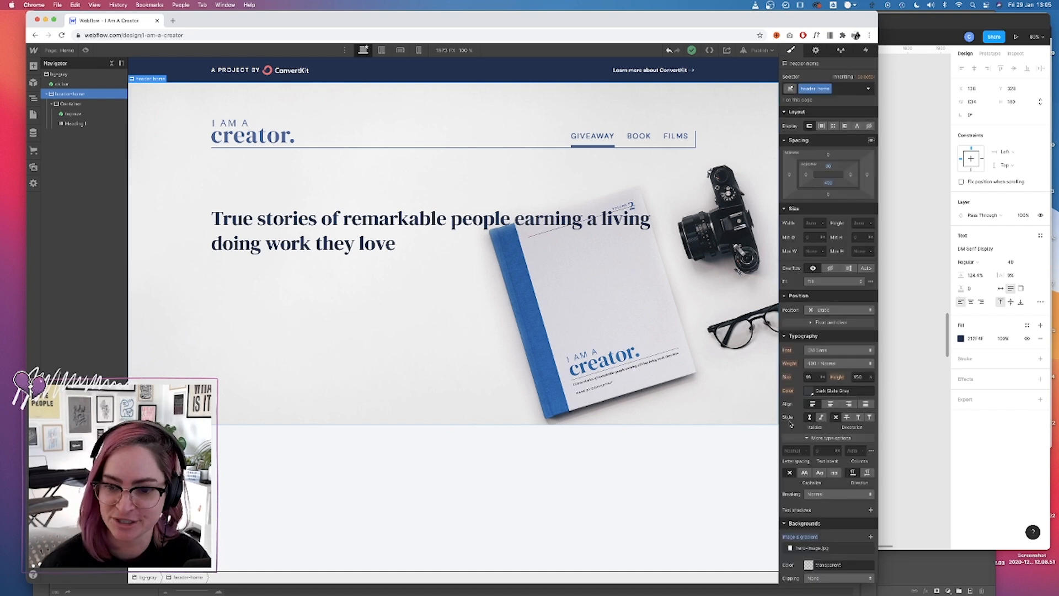
pyautogui.click(33, 65)
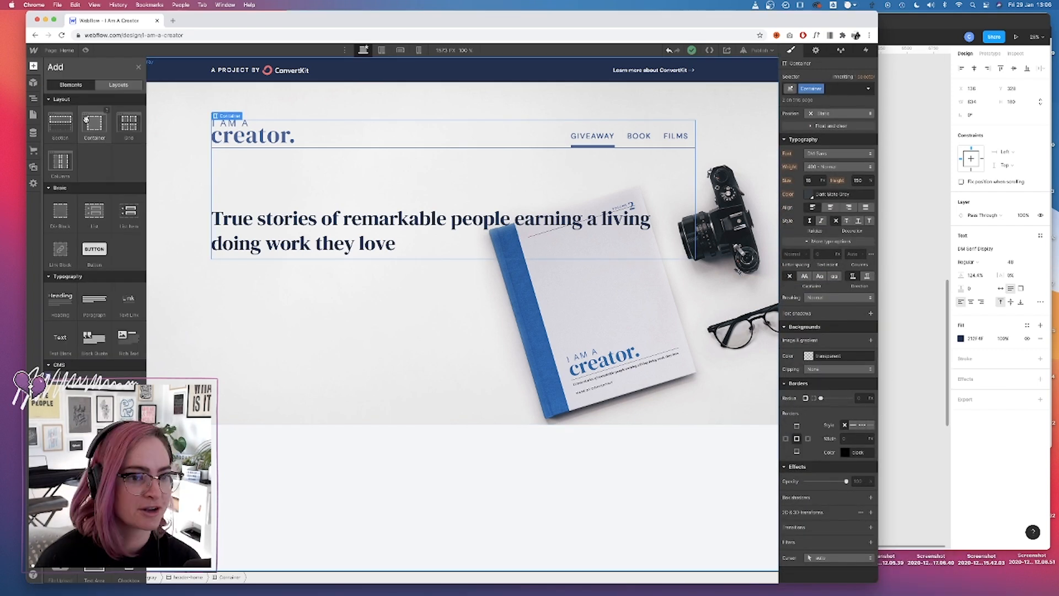
pyautogui.click(129, 124)
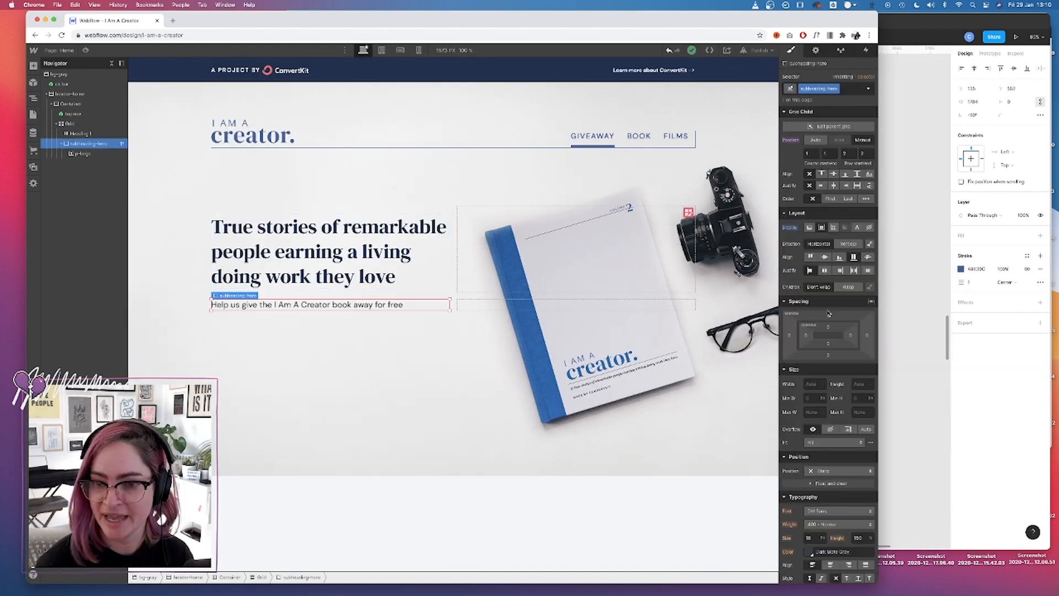
# Add a div block with the class long-line to the container of the section below the header and set its height to 600 px.
pyautogui.press('super+Tab')
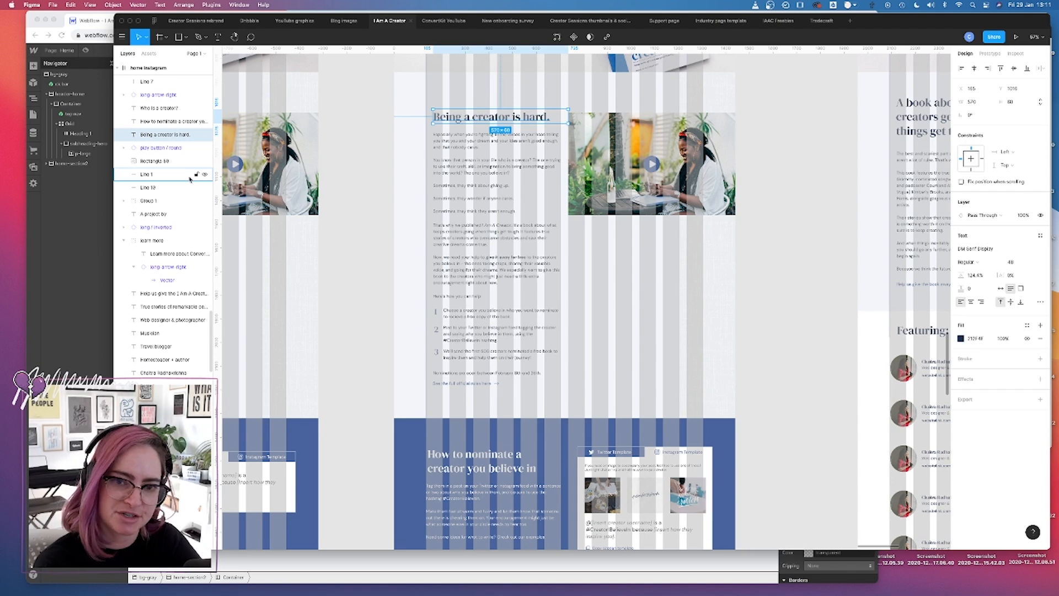
pyautogui.press('super+Tab')
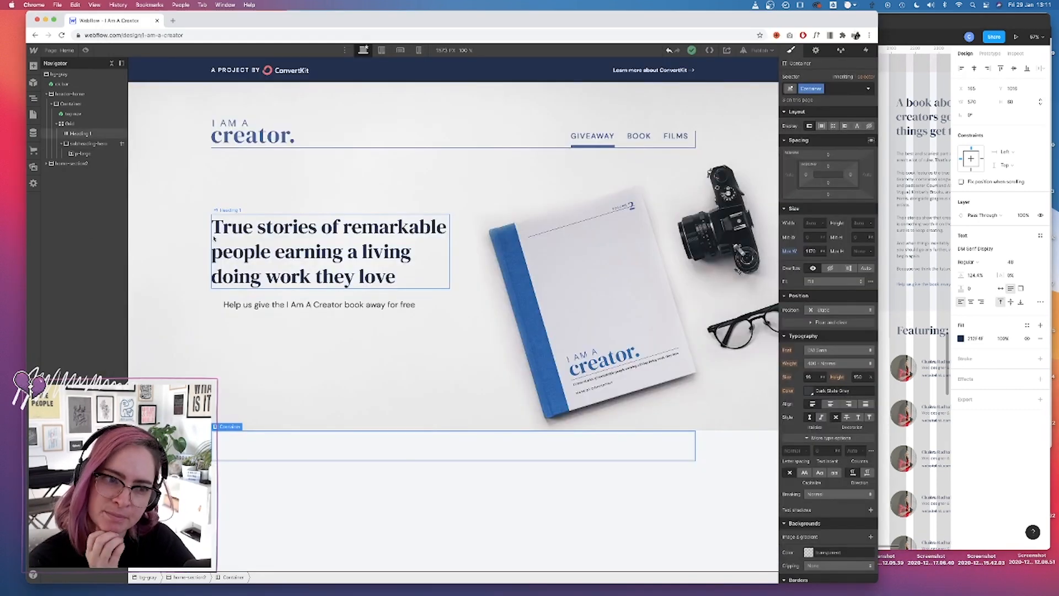
pyautogui.click(33, 65)
pyautogui.click(62, 212)
pyautogui.click(823, 88)
pyautogui.write('long-line')
pyautogui.press('Return')
pyautogui.click(858, 223)
pyautogui.write('600')
pyautogui.press('Return')
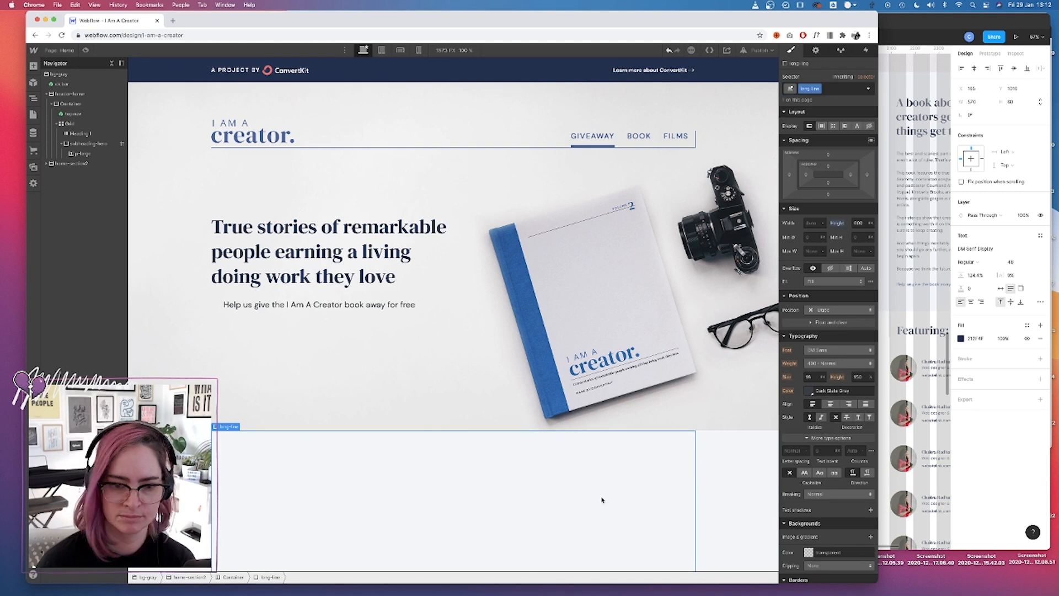
# Pull the long-line block up into the header with a negative top margin and set its display to flex.
pyautogui.click(77, 174)
pyautogui.click(78, 183)
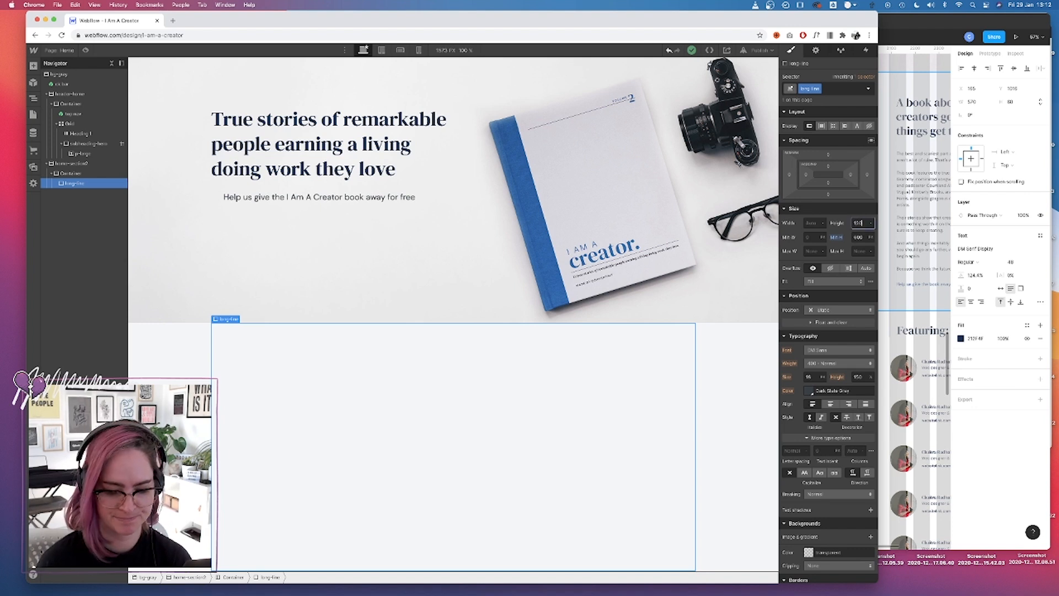
pyautogui.click(175, 393)
pyautogui.click(670, 364)
pyautogui.moveTo(828, 154); pyautogui.dragTo(831, 282)
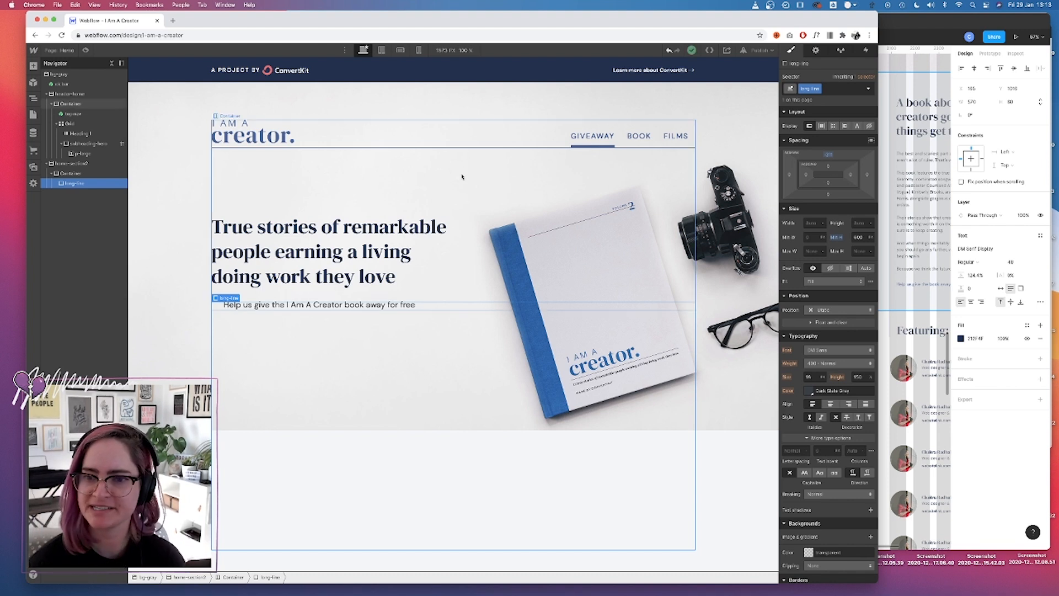
pyautogui.click(822, 127)
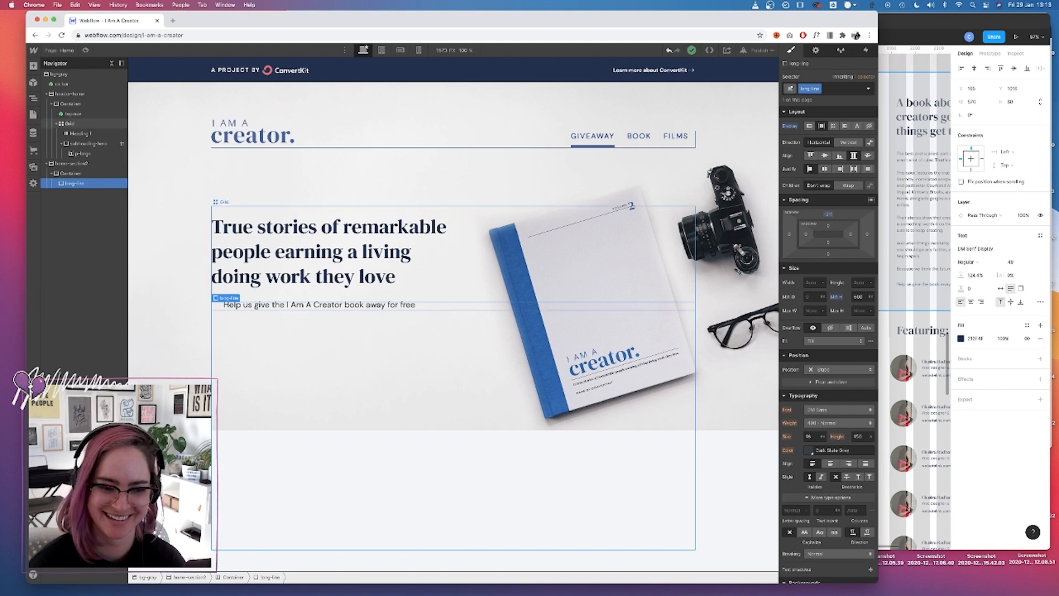
# Add a Grid below the long-line block in the section's container.
pyautogui.click(883, 285)
pyautogui.click(69, 222)
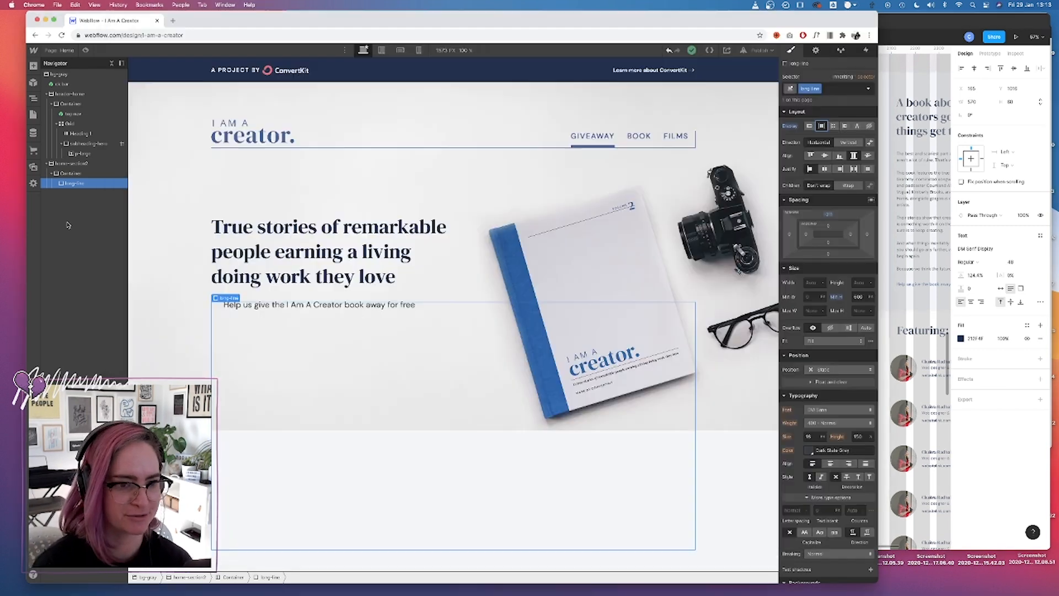
pyautogui.click(34, 67)
pyautogui.click(127, 125)
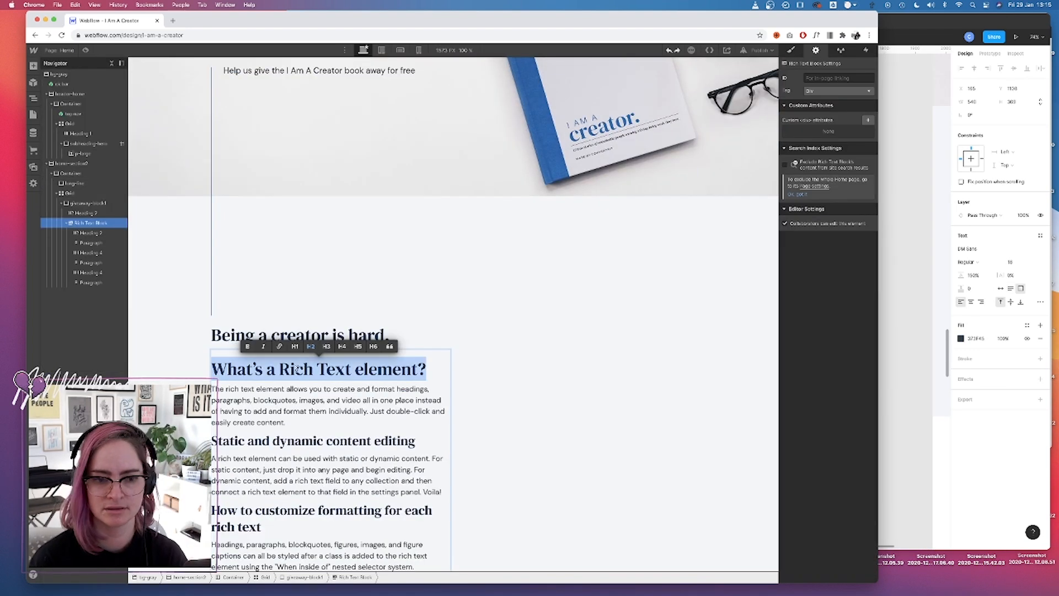
# Replace the rich text placeholder with the heading "Being a creator is hard." and the opening paragraphs starting "Especially when you're fighting all the voices".
pyautogui.write('Being a creator is hard.')
pyautogui.moveTo(212, 389)
pyautogui.mouseDown()
pyautogui.moveTo(429, 389)
pyautogui.moveTo(415, 567)
pyautogui.mouseUp()
pyautogui.write("Especially when you're fighting all the voices in your head telling you that you and your dream and your idea aren't good enough, and that nobody cares. You know that person in your life who is a creator? The one trying to use their craft, skill or imagination to bring something good into the world? The one you believe in? Sometimes, they think about giving up. Sometimes, they wonder if anyone cares. Sometimes, they think they aren't enough.")
# Copy the paragraphs starting "That's why we published I Am A Creator" from the Figma design into the end of the rich text block.
pyautogui.click(905, 328)
pyautogui.doubleClick(474, 334)
pyautogui.press('super+c')
pyautogui.press('super+Tab')
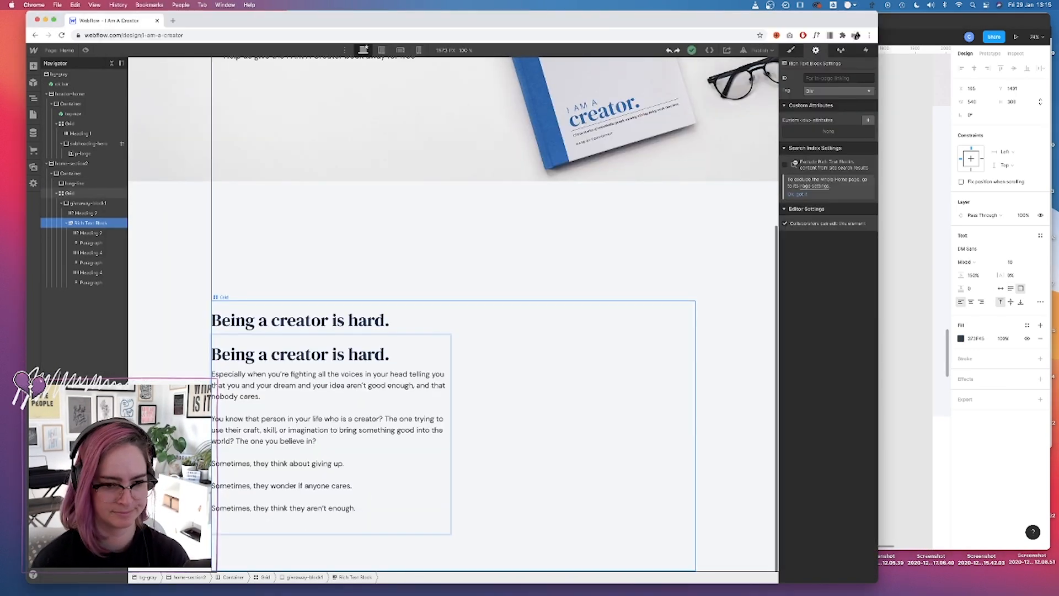
pyautogui.press('super+v')
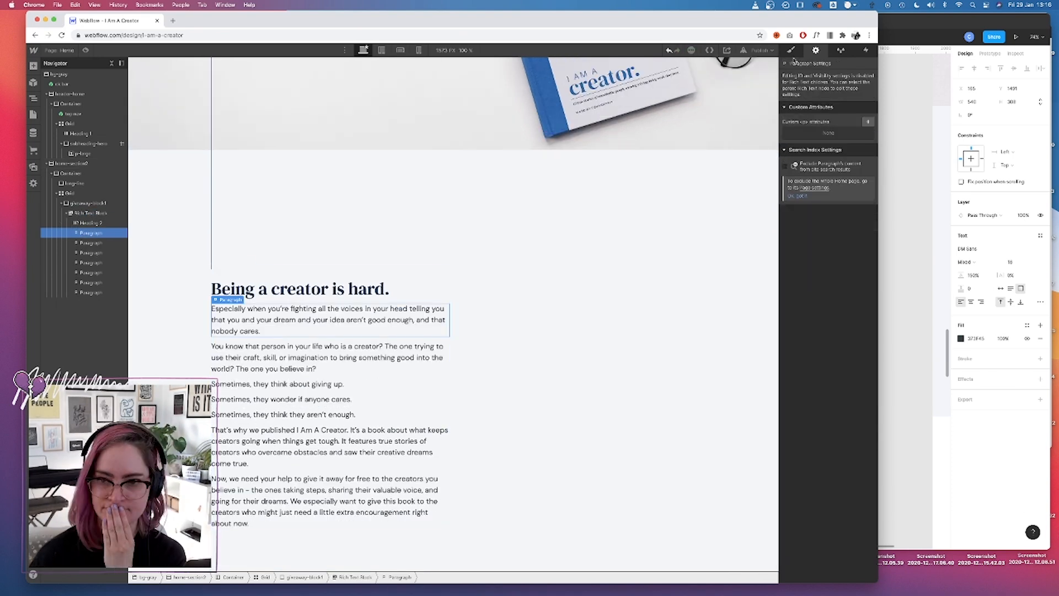
# Increase the bottom margin of all paragraphs, using a paragraph in the rich text block.
pyautogui.click(265, 305)
pyautogui.click(828, 220)
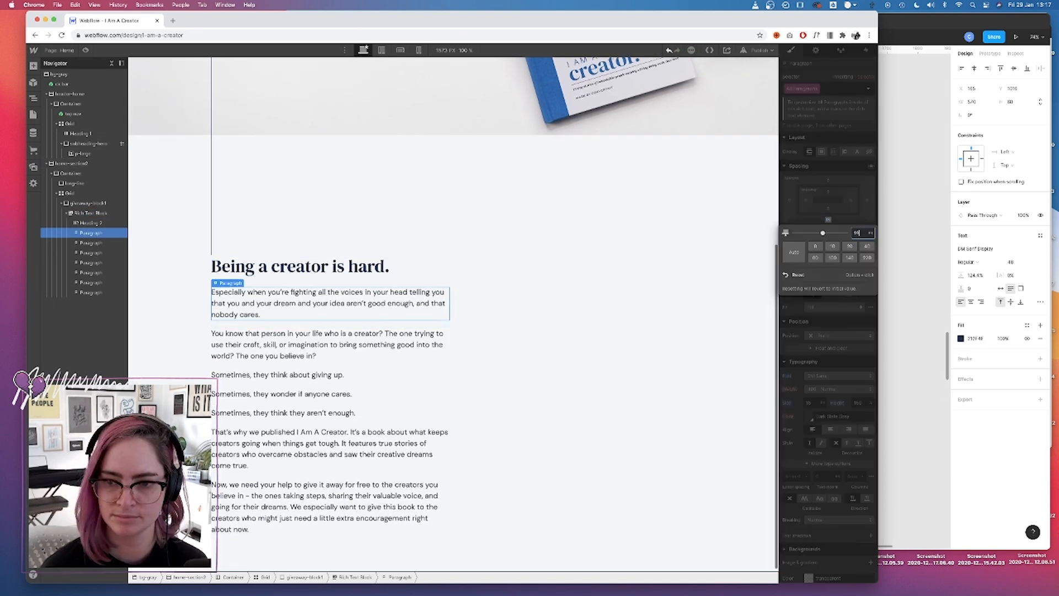
pyautogui.moveTo(822, 233); pyautogui.dragTo(823, 233)
pyautogui.click(737, 287)
# Italicize "I Am A Creator" and bold "give it away for free" in the last two paragraphs of the rich text block.
pyautogui.doubleClick(336, 438)
pyautogui.moveTo(297, 435); pyautogui.dragTo(348, 434)
pyautogui.click(267, 419)
pyautogui.moveTo(304, 488); pyautogui.dragTo(370, 487)
pyautogui.click(267, 471)
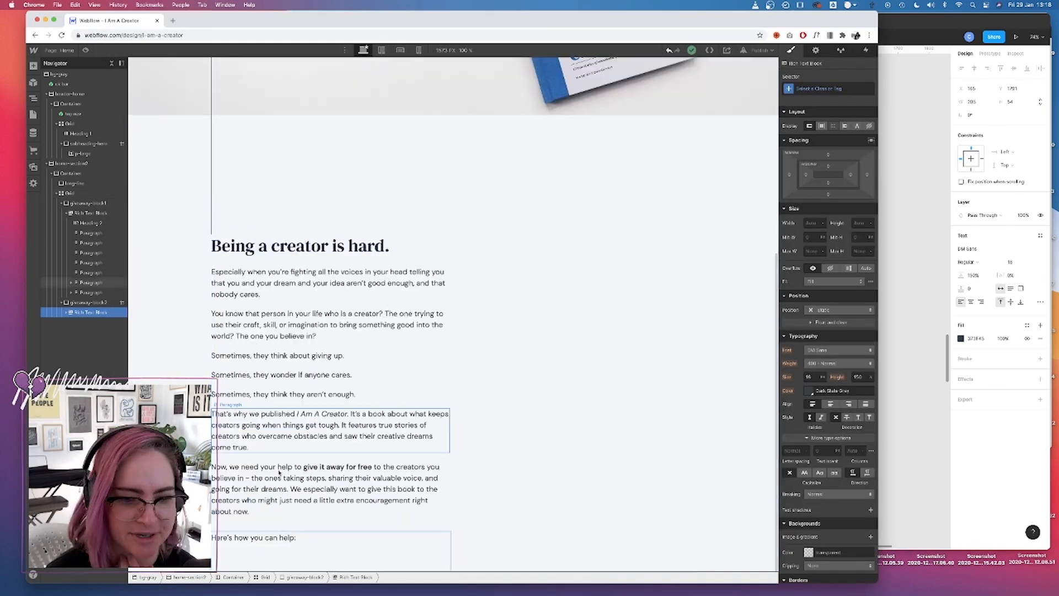
# Start a numbered list under "Here's how you can help:" with the Figma item about choosing a creator to nominate.
pyautogui.click(228, 558)
pyautogui.click(298, 559)
pyautogui.press('super+Tab')
pyautogui.moveTo(439, 365); pyautogui.dragTo(528, 374)
pyautogui.press('super+c')
pyautogui.press('super+Tab')
pyautogui.press('super+v')
# Copy the Figma items about posting to Twitter or Instagram and the first 500 creators into the numbered list.
pyautogui.press('super+Tab')
pyautogui.moveTo(439, 388); pyautogui.dragTo(510, 404)
pyautogui.press('super+Tab')
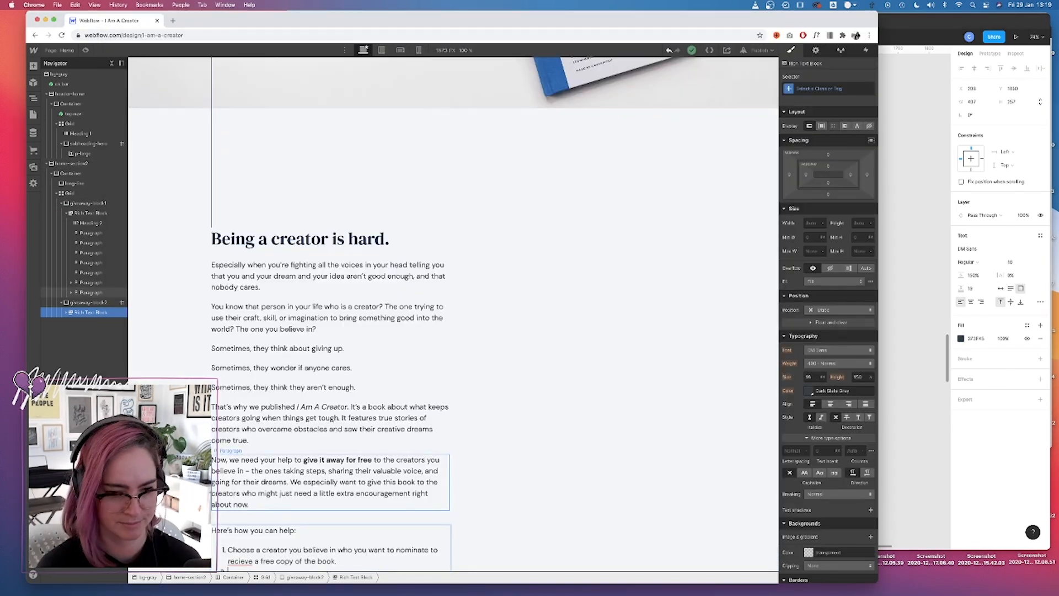
pyautogui.press('super+v')
pyautogui.press('super+Tab')
pyautogui.moveTo(439, 419); pyautogui.dragTo(553, 427)
pyautogui.press('super+v')
# Copy the line "Nominations are open between February 8th and 26th." from Figma to below the numbered list.
pyautogui.doubleClick(495, 446)
pyautogui.press('super+Tab')
pyautogui.press('super+Tab')
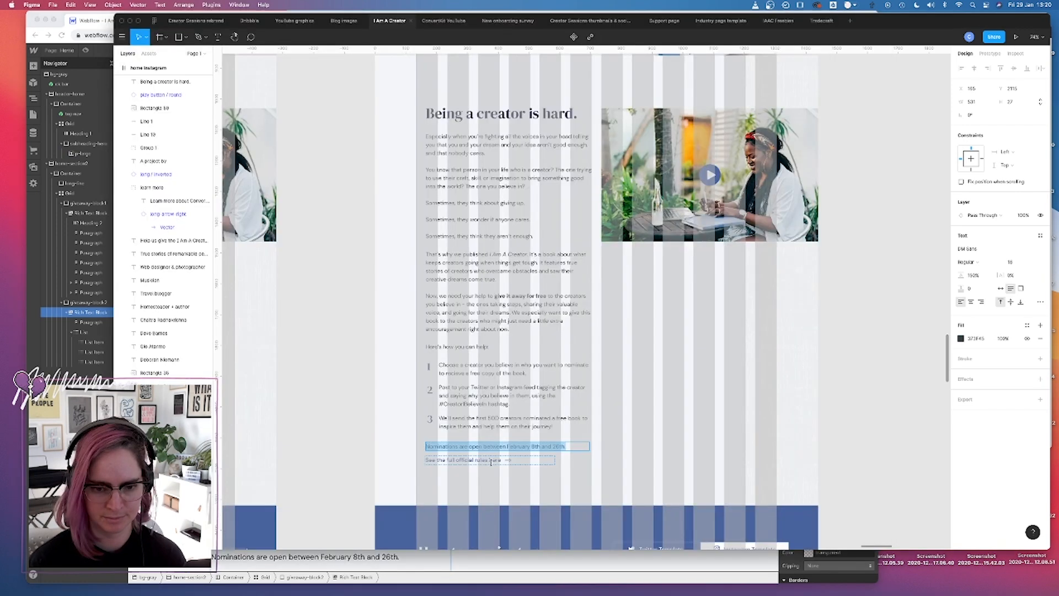
pyautogui.press('super+c')
pyautogui.press('super+Tab')
pyautogui.press('super+v')
# Add a Link Block below the nominations line for the "See the full official rules here" link.
pyautogui.click(33, 67)
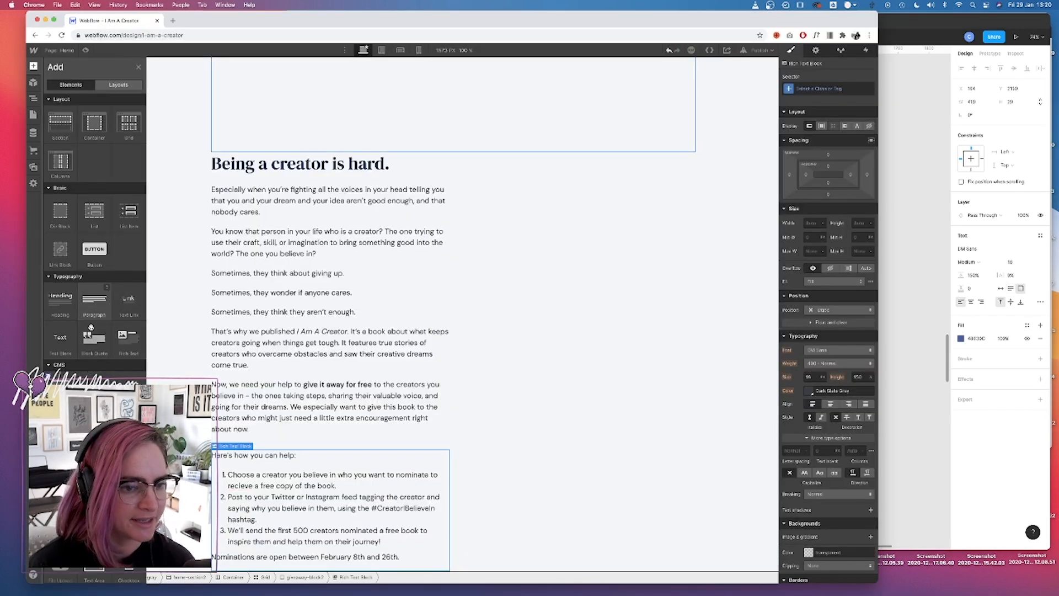
pyautogui.click(61, 249)
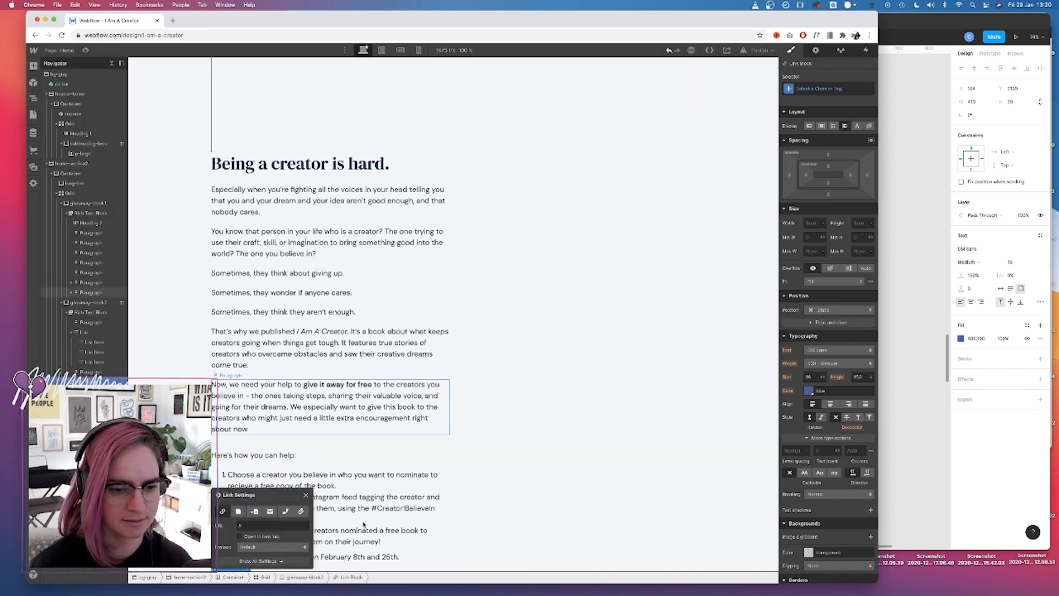
pyautogui.click(33, 65)
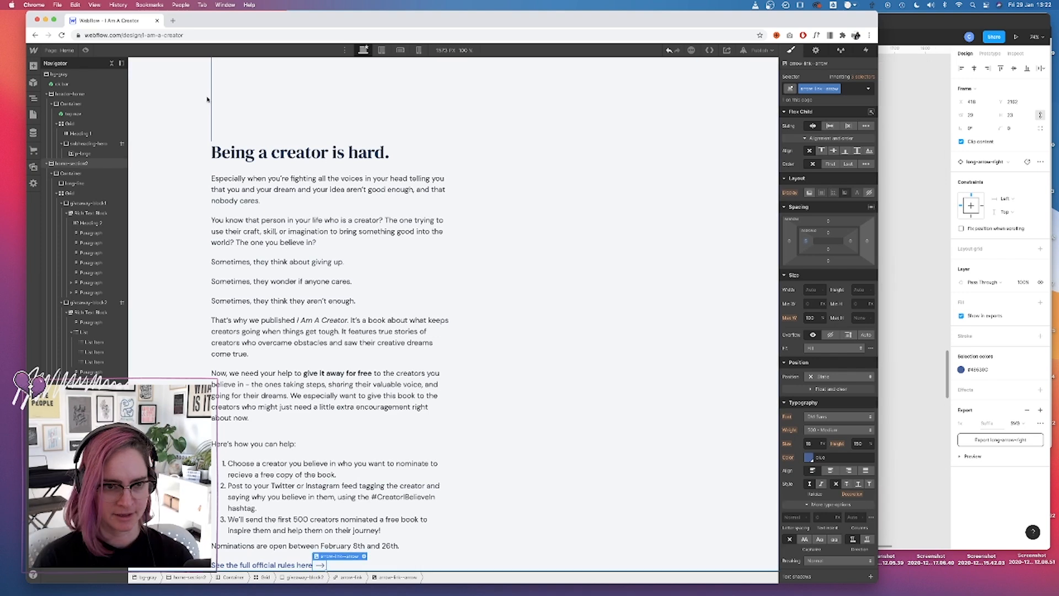
# Select the grid that holds the giveaway text and give it the class giveaway-content.
pyautogui.scroll(6, 207, 100)
pyautogui.scroll(-6, 207, 100)
pyautogui.click(266, 154)
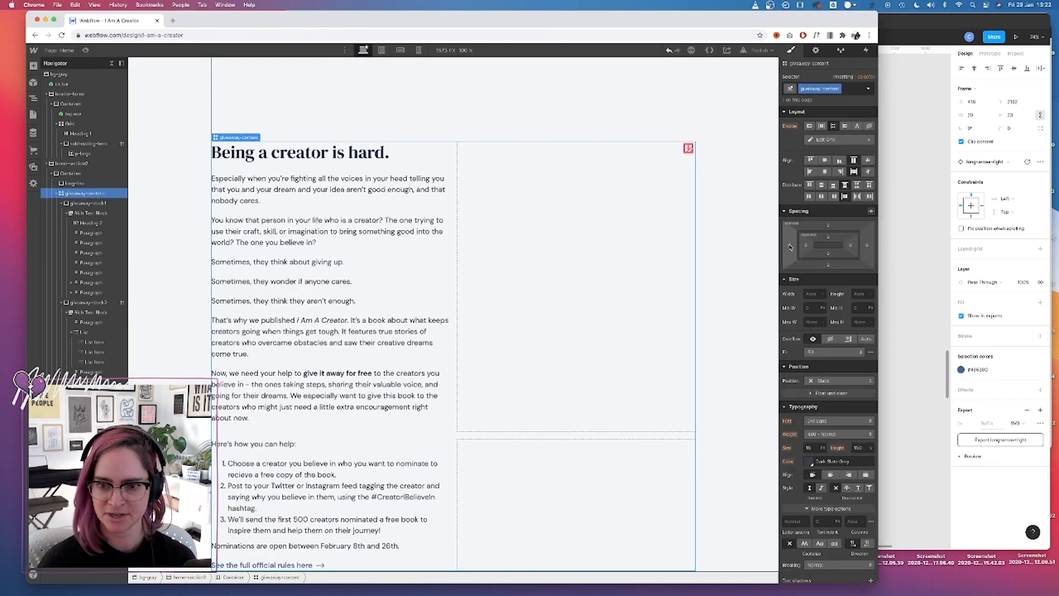
# Add a left margin to the giveaway-content grid so its text sits inset from the vertical line.
pyautogui.moveTo(792, 246); pyautogui.dragTo(781, 246)
# Set the long-line block's position to Absolute, make its flex direction vertical and change how its children are justified.
pyautogui.click(627, 239)
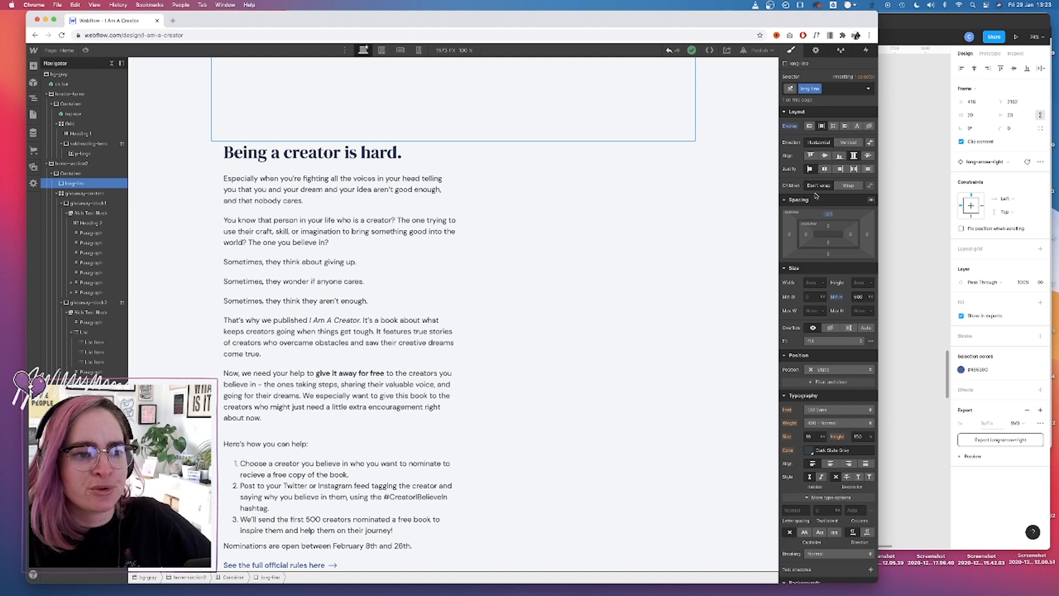
pyautogui.click(836, 370)
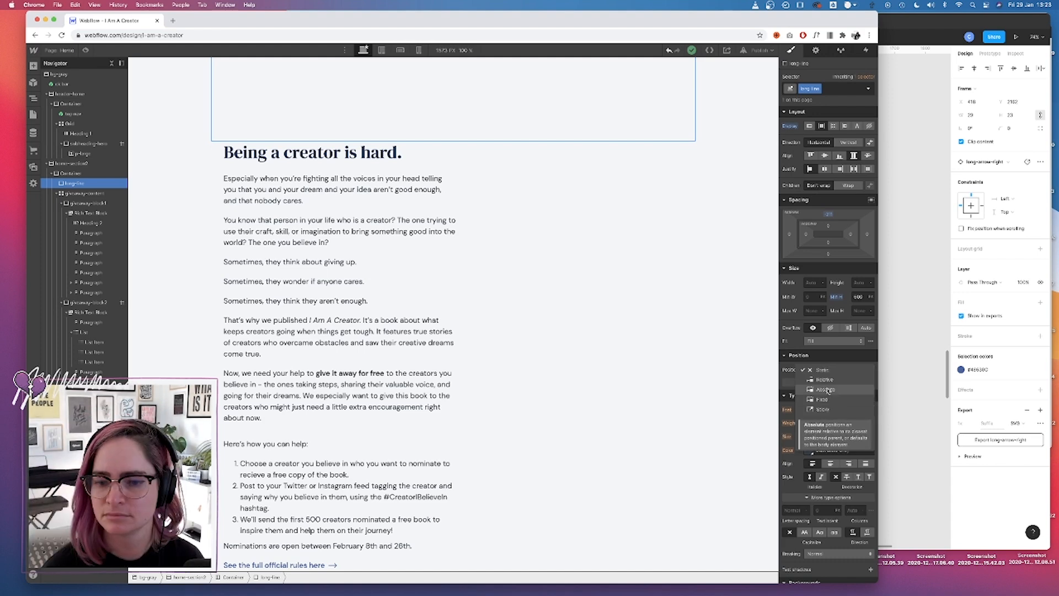
pyautogui.click(829, 390)
pyautogui.scroll(5, 548, 289)
pyautogui.scroll(-3, 428, 324)
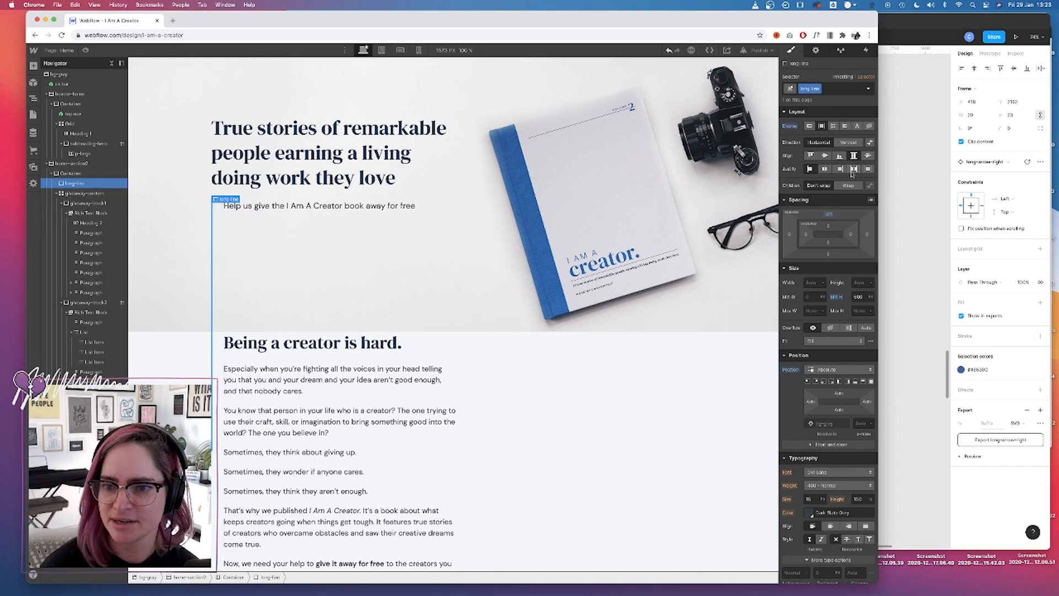
pyautogui.click(848, 144)
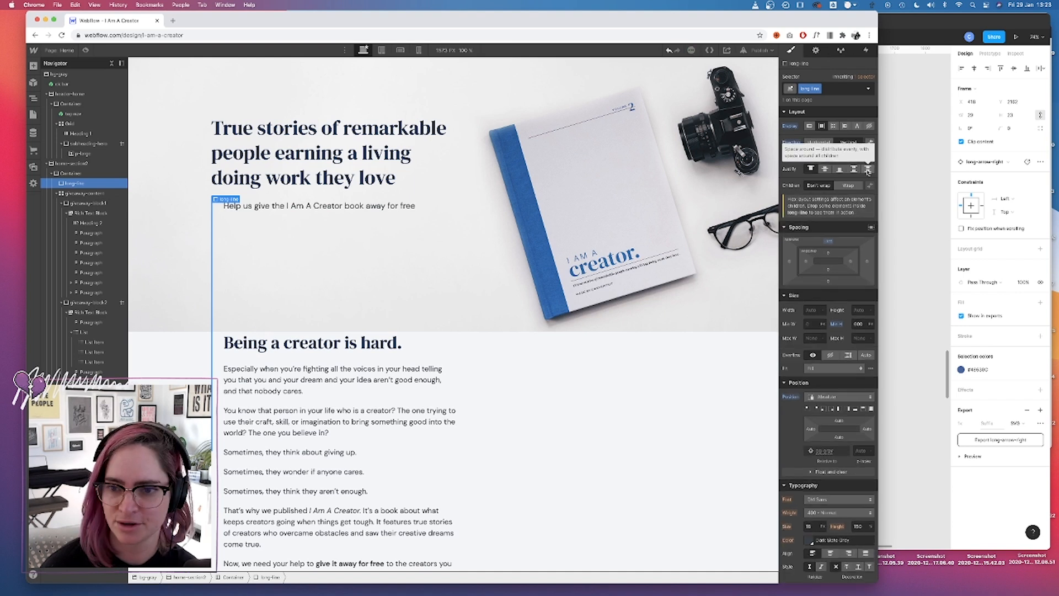
pyautogui.click(868, 169)
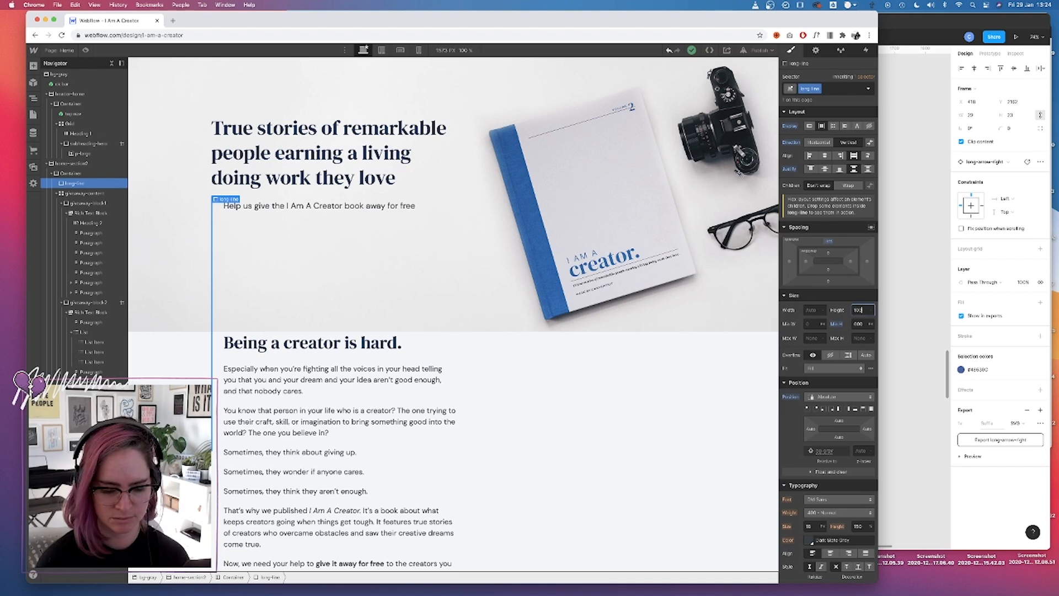
# Give the long-line block a height of 100%, increasing it to 120%.
pyautogui.press('Tab')
pyautogui.scroll(-4, 332, 458)
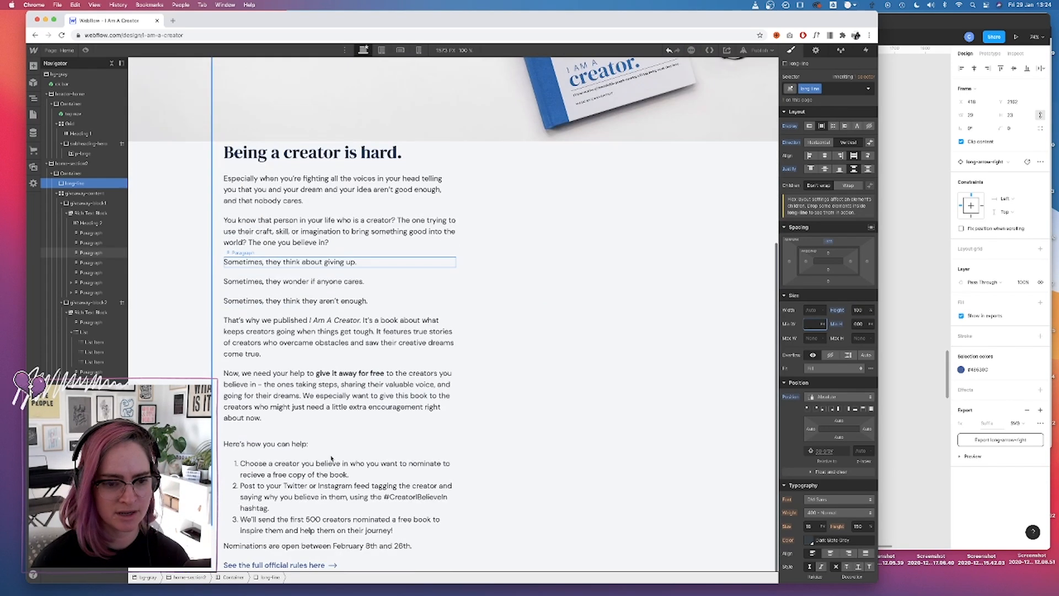
pyautogui.click(858, 310)
pyautogui.write('120')
pyautogui.press('Return')
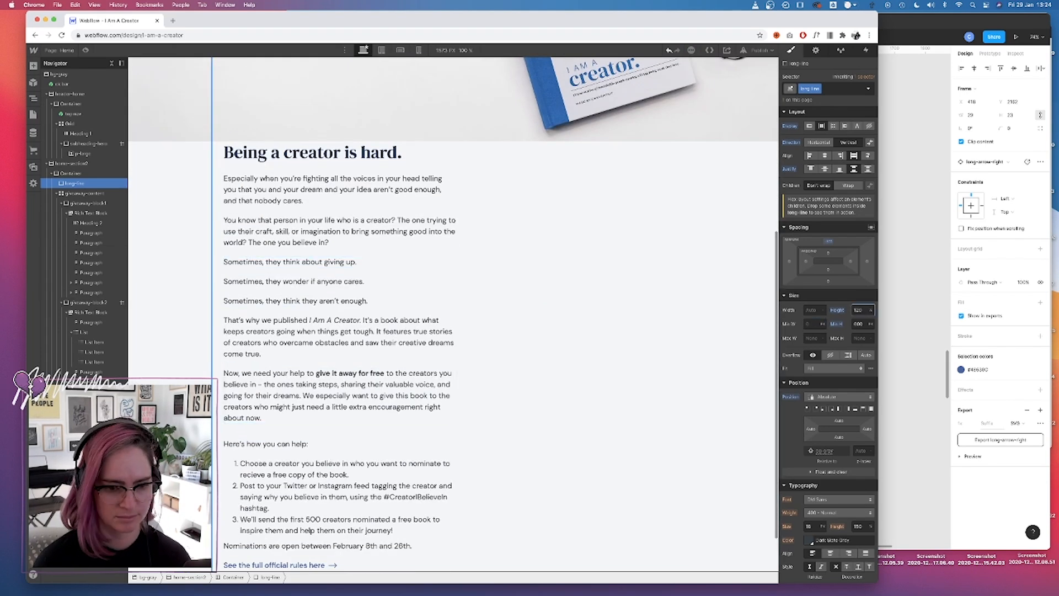
pyautogui.scroll(-1, 457, 237)
pyautogui.scroll(3, 457, 237)
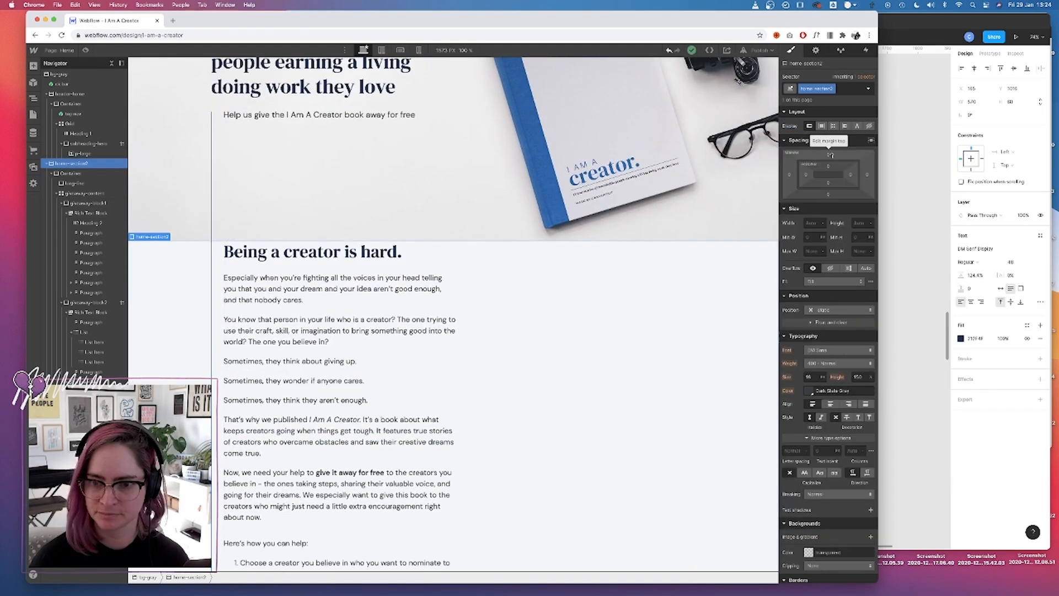
# Add a top margin to home-section2 and set the long-line block's height to 150%.
pyautogui.moveTo(829, 154); pyautogui.dragTo(829, 93)
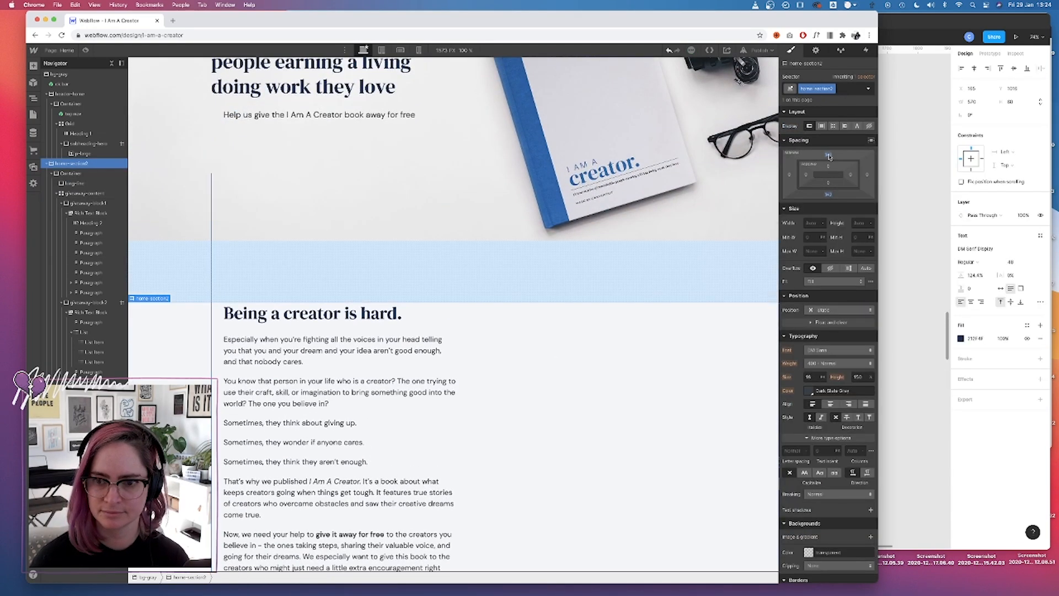
pyautogui.click(829, 154)
pyautogui.write('150')
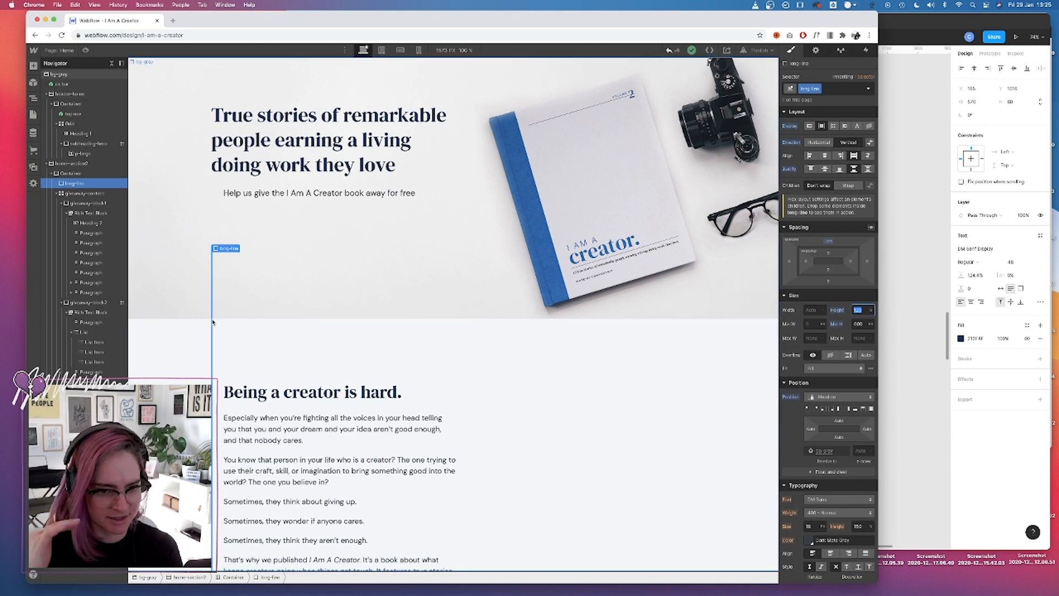
pyautogui.press('Tab')
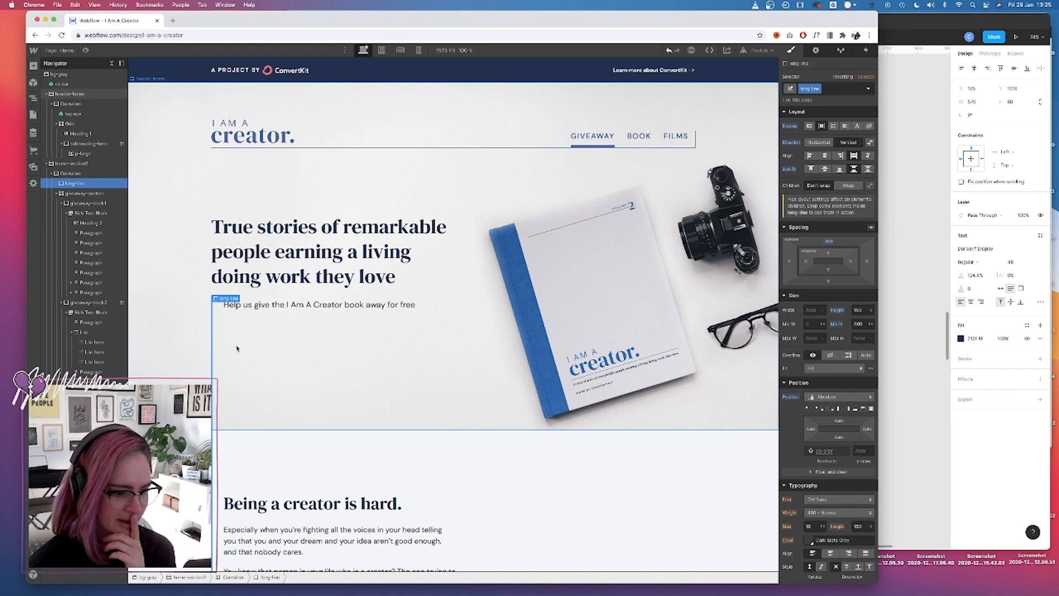
# Compare the giveaway content and its empty second column with the Figma design, toggling the layout grid overlay there.
pyautogui.click(627, 460)
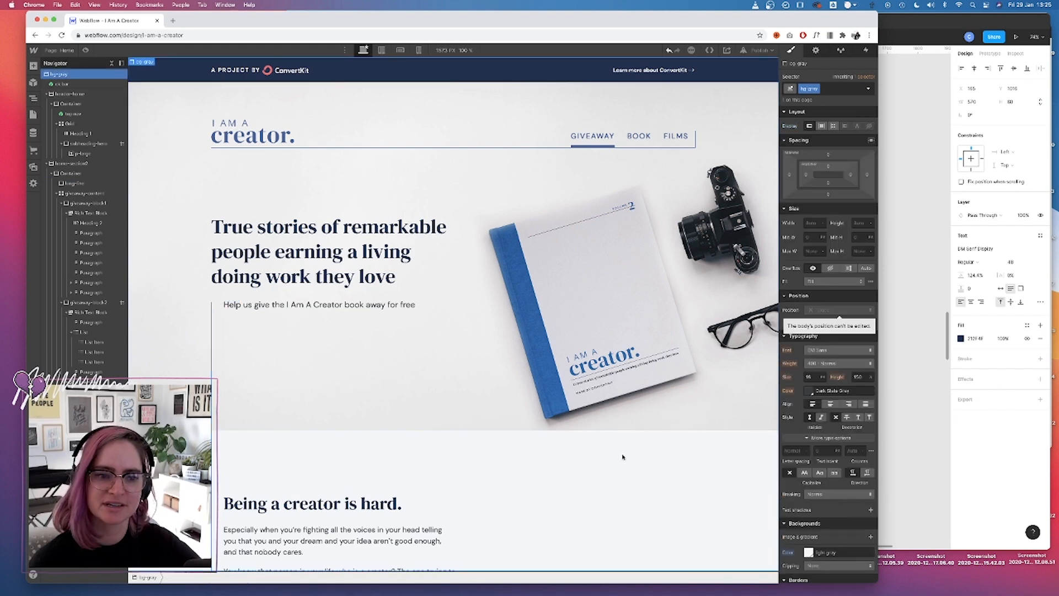
pyautogui.scroll(-10, 426, 455)
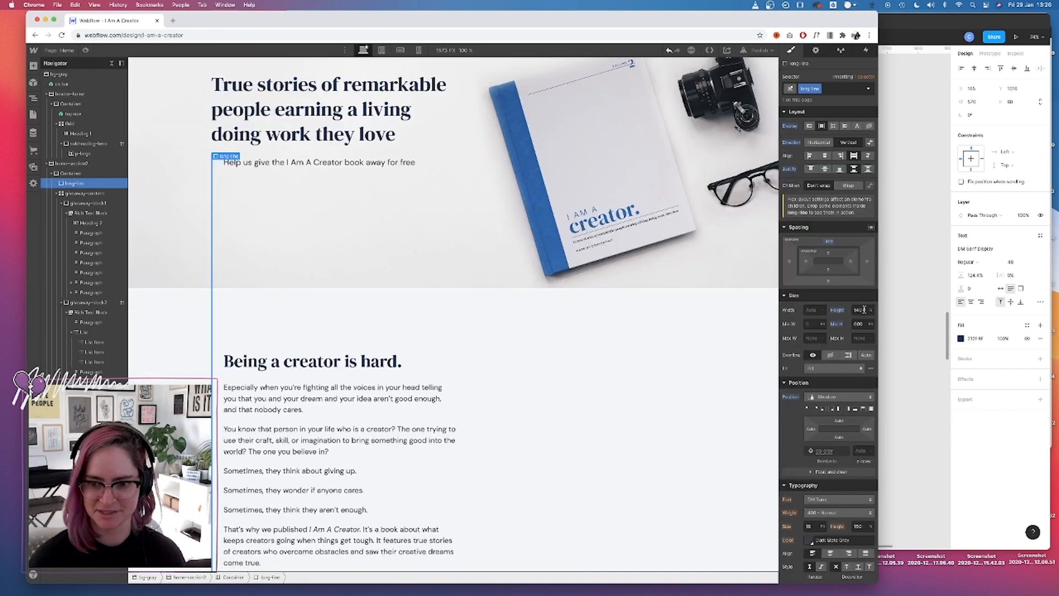
pyautogui.click(489, 367)
pyautogui.scroll(-5, 490, 367)
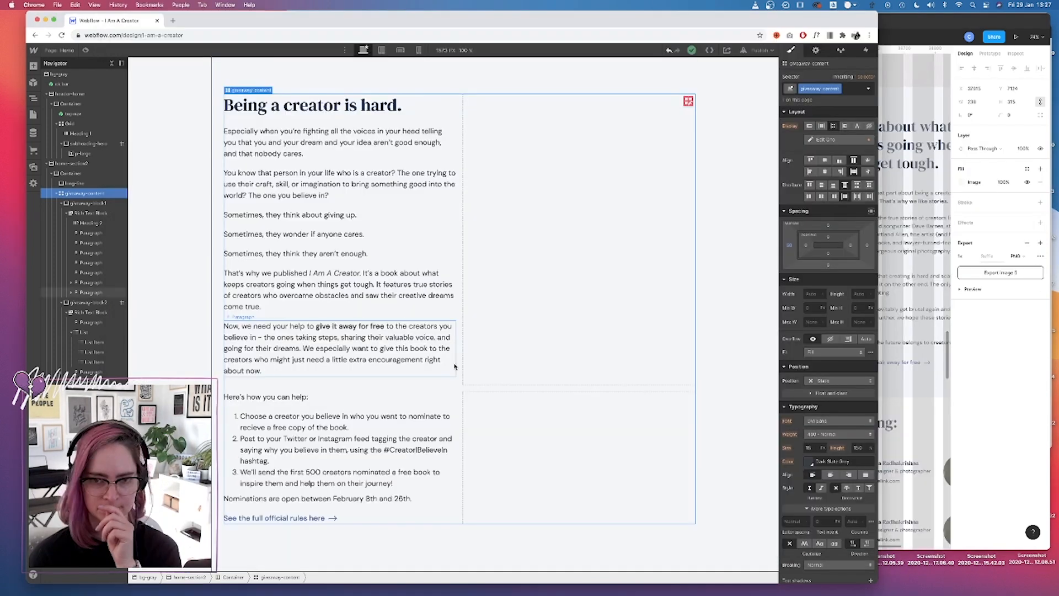
pyautogui.scroll(3, 461, 335)
pyautogui.scroll(-1, 461, 335)
pyautogui.press('super+Tab')
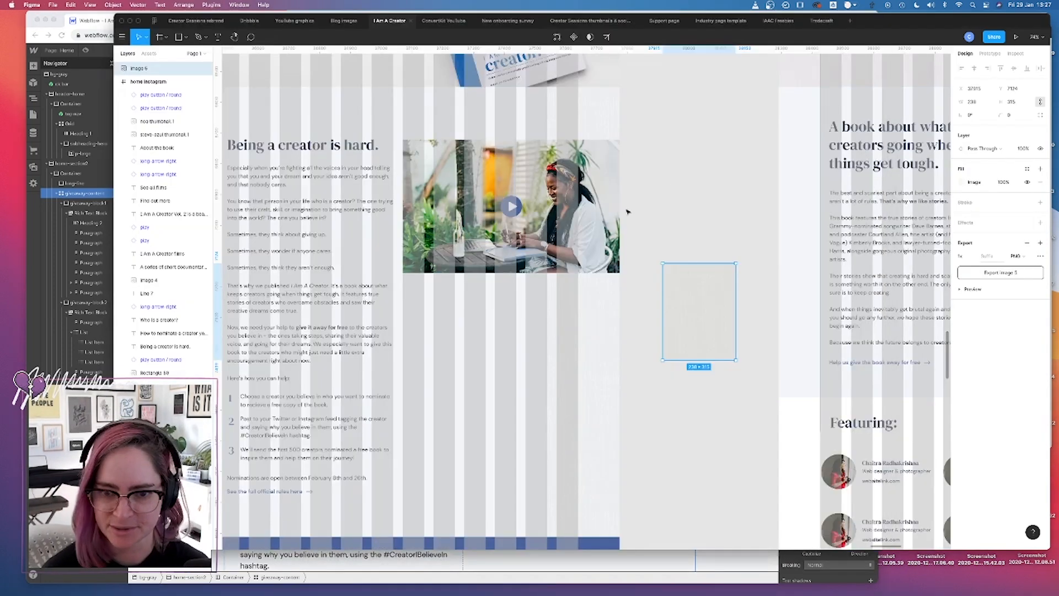
pyautogui.hotkey('ctrl', 'g')
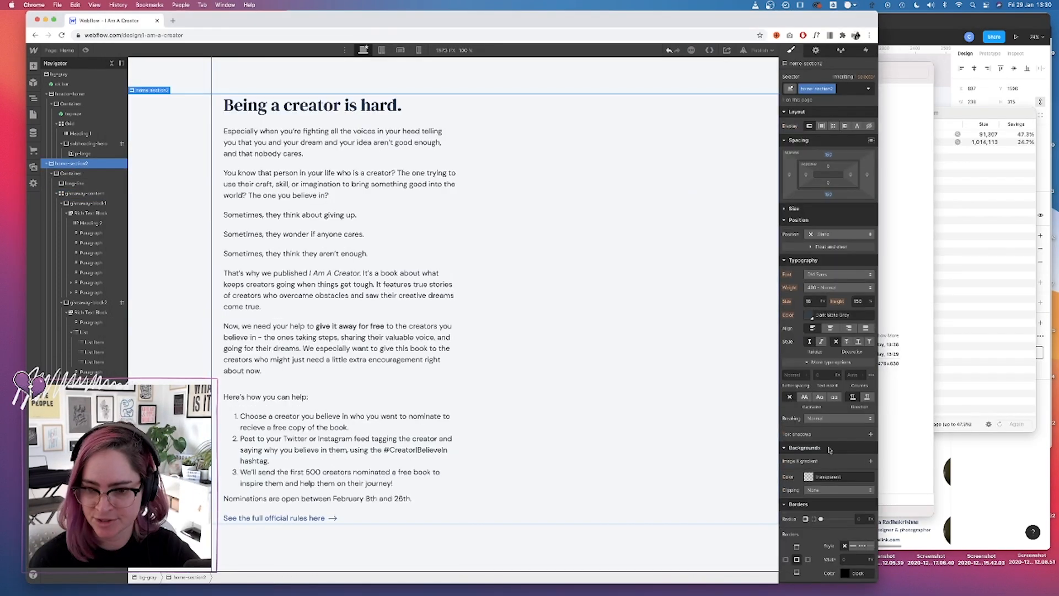
pyautogui.click(871, 460)
pyautogui.click(839, 357)
pyautogui.click(61, 131)
pyautogui.click(835, 347)
pyautogui.click(847, 444)
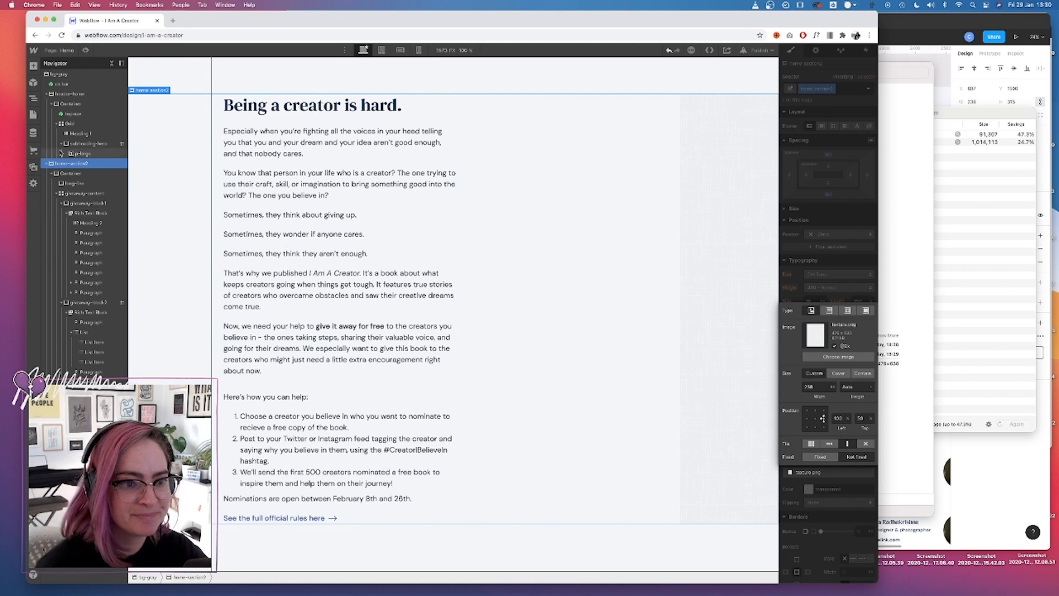
pyautogui.scroll(3, 555, 147)
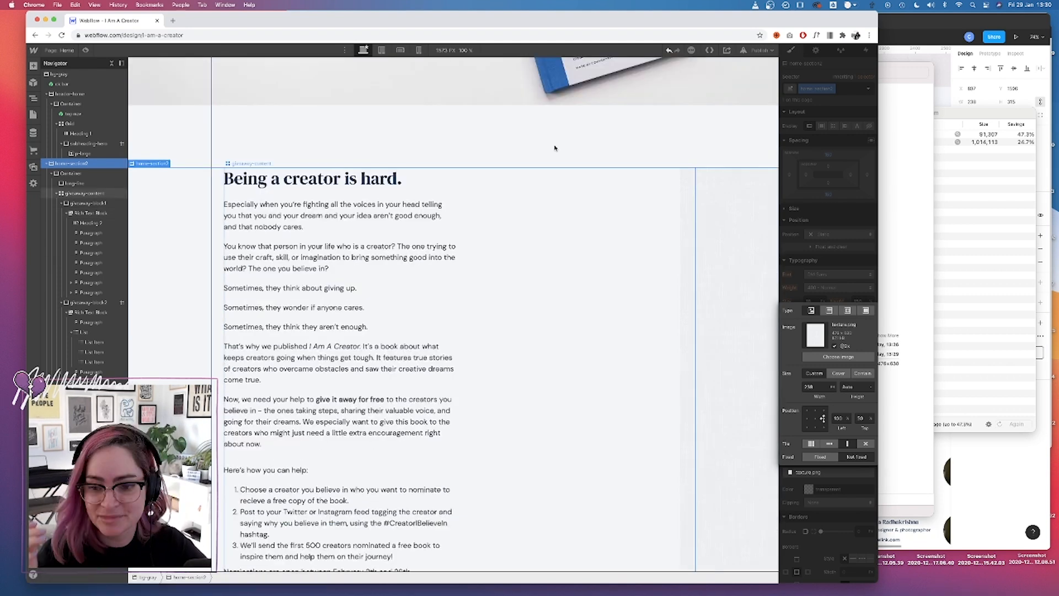
# Give the home-section3 section the blue swatch as its background color.
pyautogui.click(859, 269)
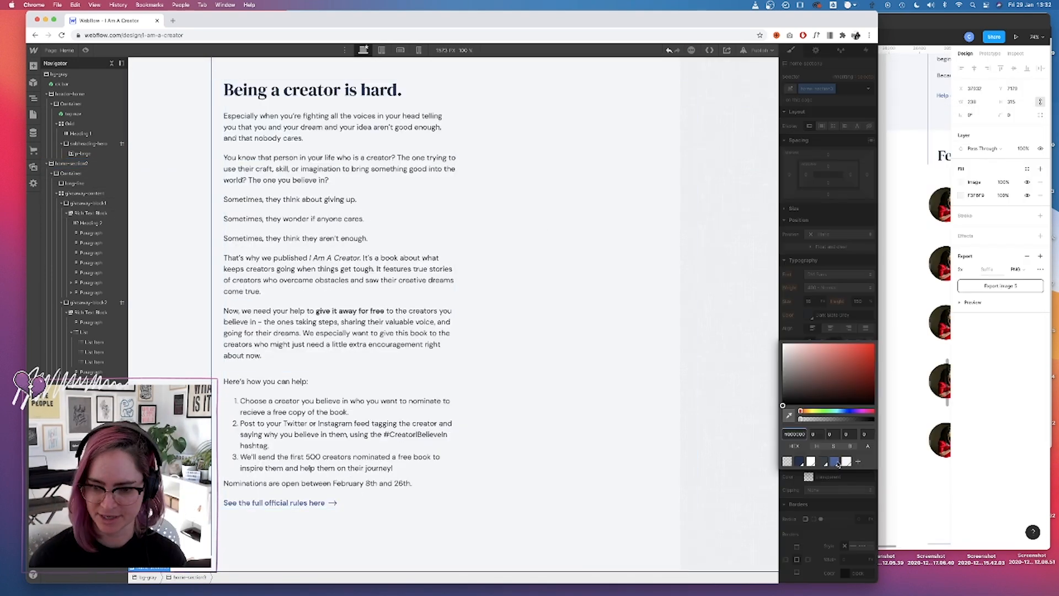
pyautogui.click(835, 444)
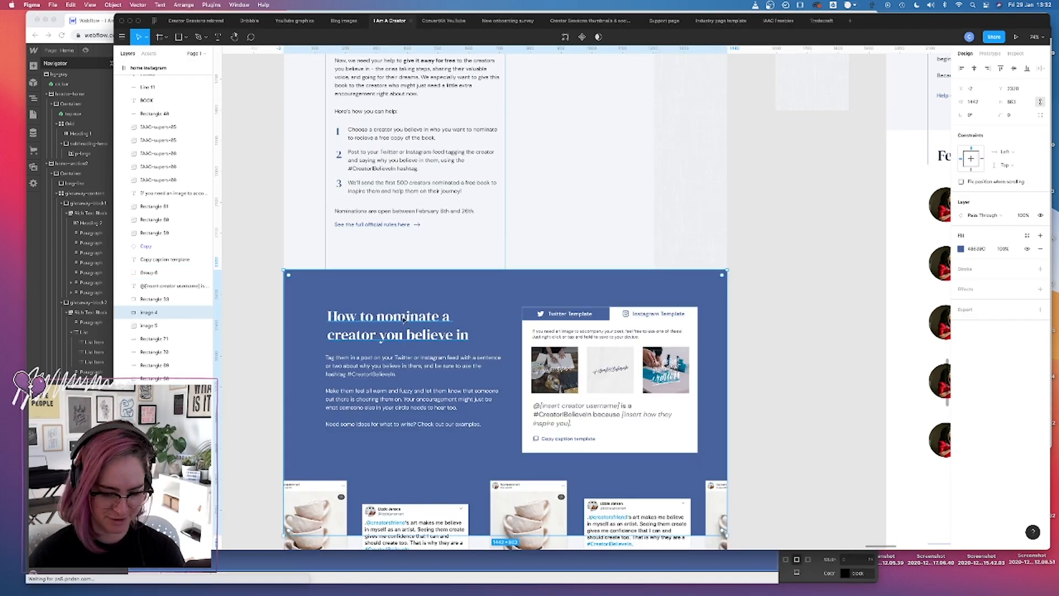
# Copy the "How to nominate a creator you believe in" heading from Figma and add a grid to the blue section in Webflow.
pyautogui.press('alt')
pyautogui.click(413, 318)
pyautogui.scroll(-3, 302, 339)
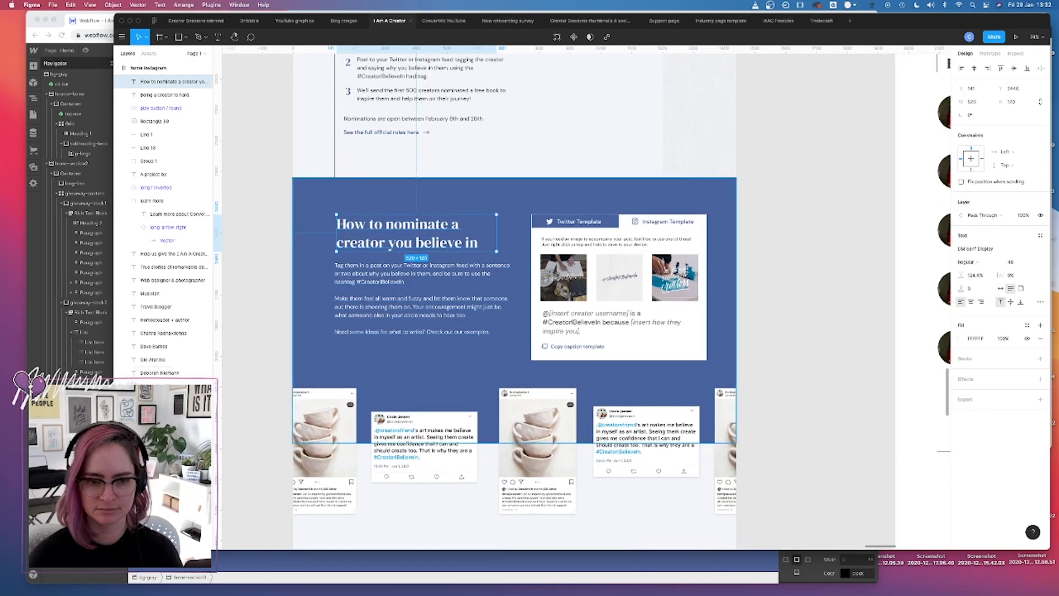
pyautogui.click(49, 41)
pyautogui.click(34, 67)
pyautogui.click(125, 124)
# Insert a heading in the grid's first cell reading "How to nominate a creator you believe in".
pyautogui.click(33, 66)
pyautogui.click(64, 310)
pyautogui.doubleClick(251, 500)
pyautogui.write('How to nominate a creator you believe in')
pyautogui.press('super+a')
pyautogui.press('Escape')
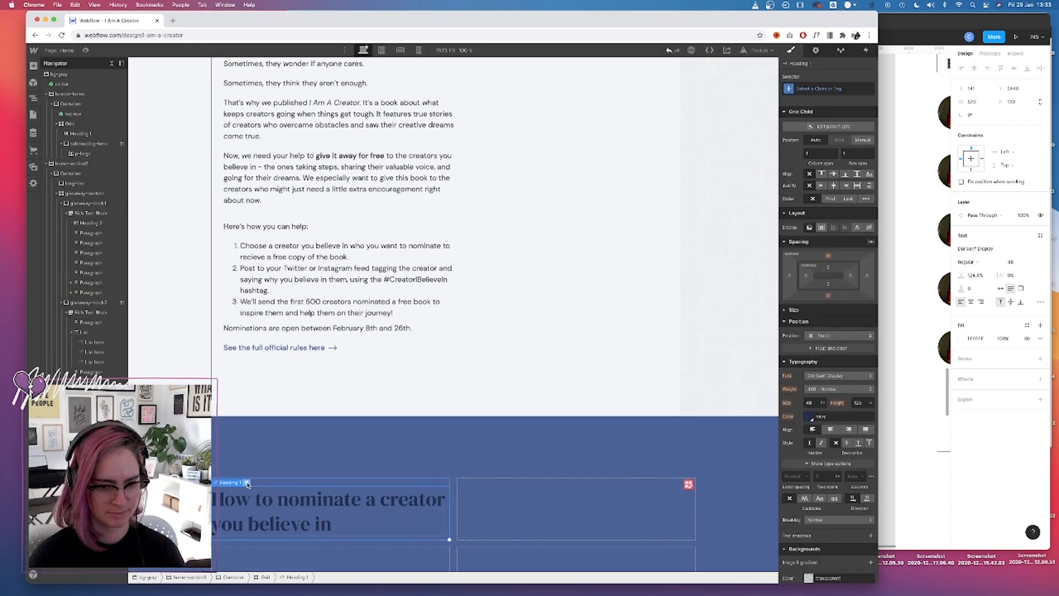
# Change the nomination heading to H2 and apply the existing heading-white class.
pyautogui.click(246, 482)
pyautogui.click(238, 426)
pyautogui.click(822, 89)
pyautogui.write('head')
pyautogui.click(804, 167)
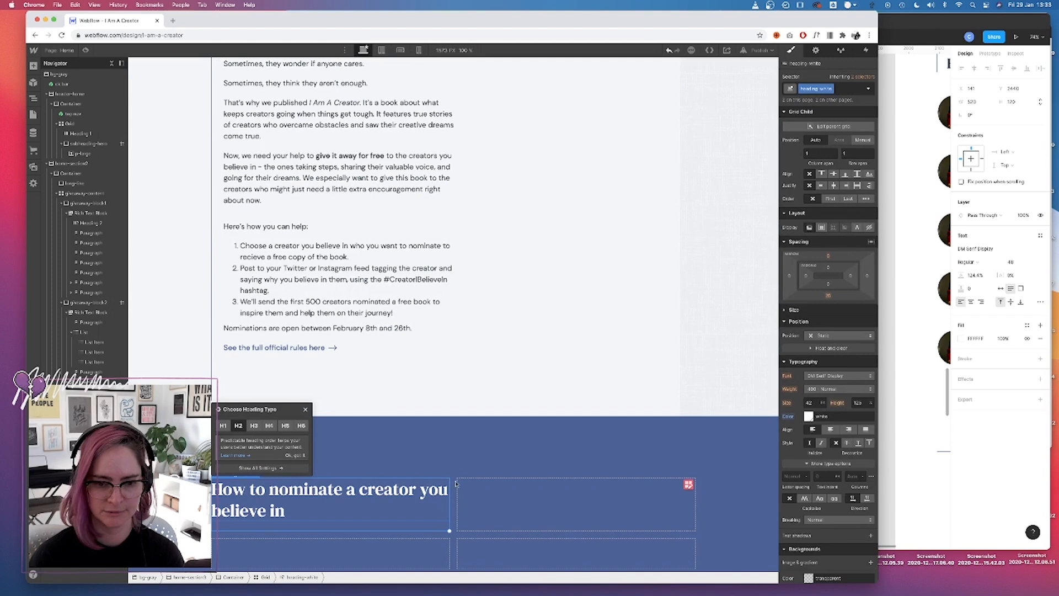
# Check the nomination heading's width in Figma and give the Webflow heading the combo class how-to.
pyautogui.press('super+Tab')
pyautogui.hotkey('ctrl', 'g')
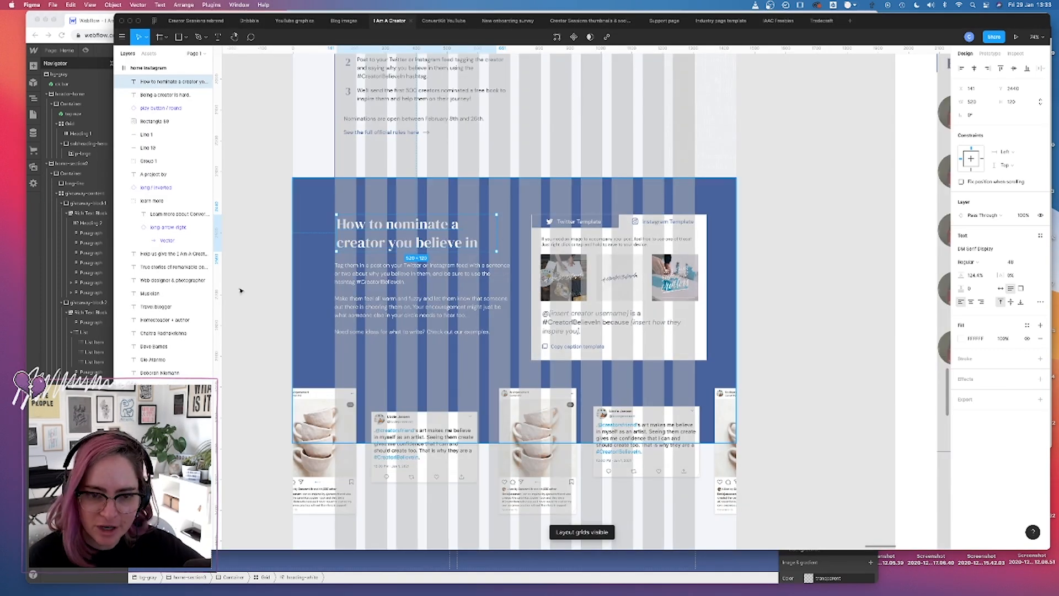
pyautogui.press('super+Tab')
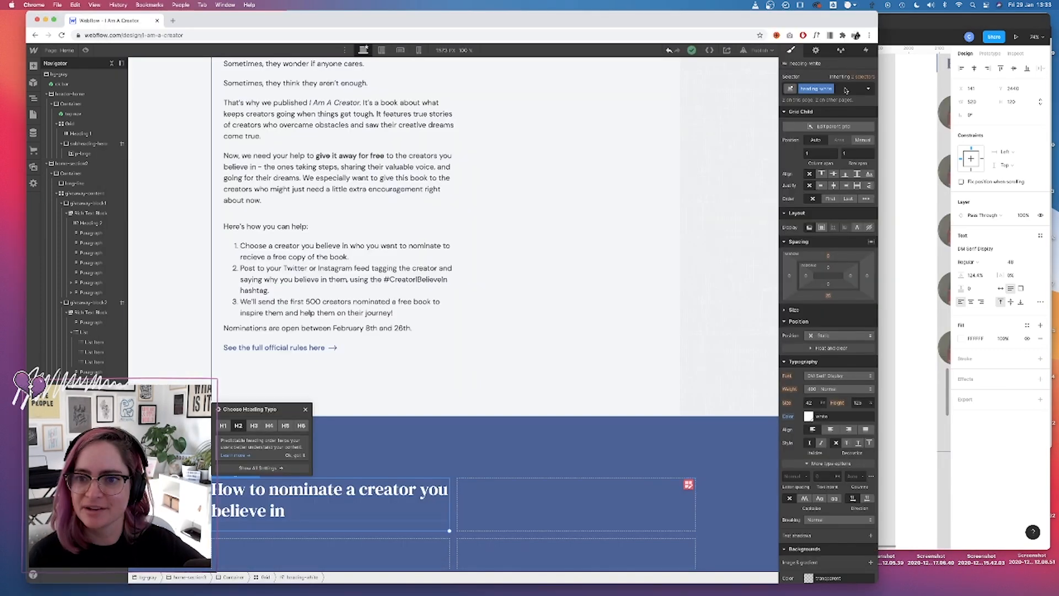
pyautogui.click(846, 90)
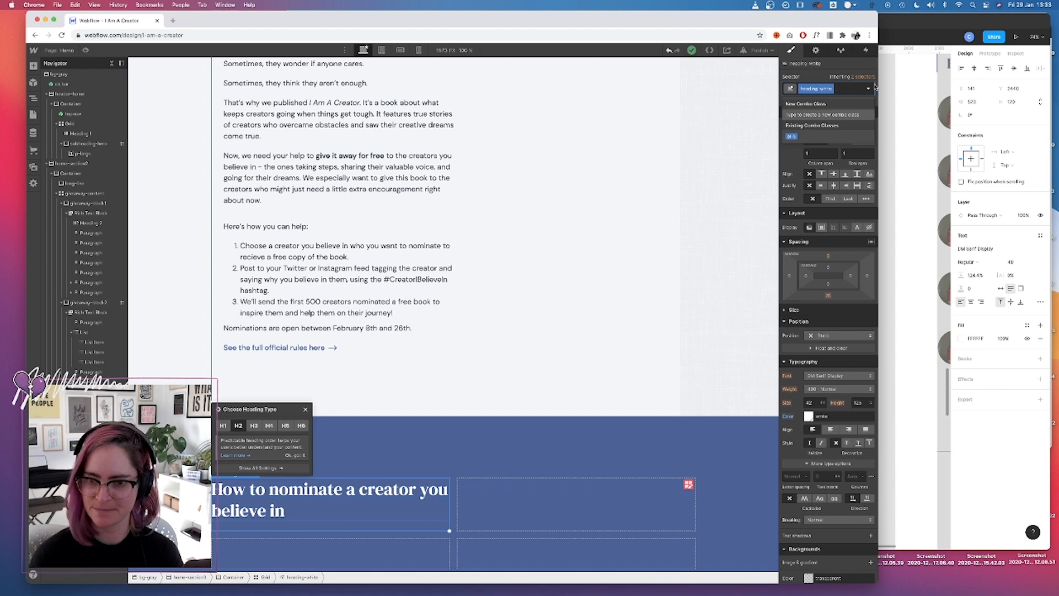
pyautogui.press('super+Tab')
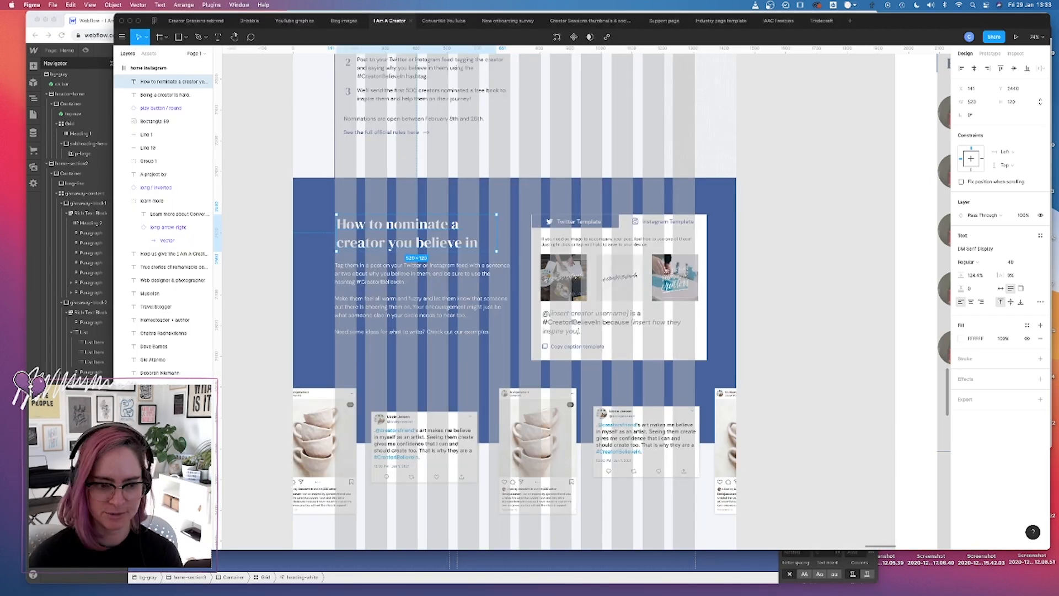
pyautogui.press('super+Tab')
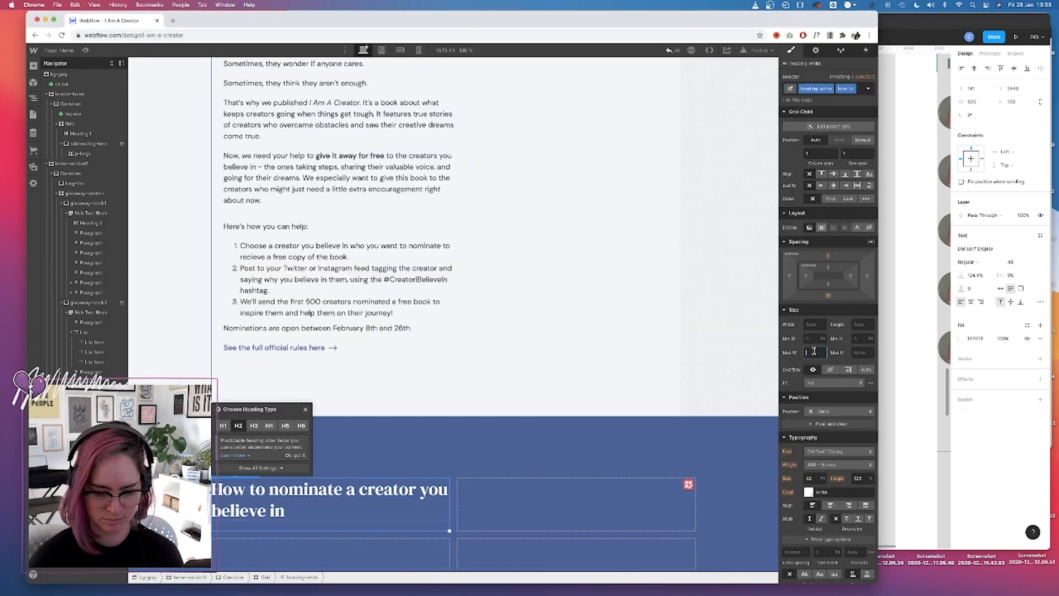
# Limit the nomination heading's maximum width to 490 px so it wraps after "How to nominate a".
pyautogui.write('520')
pyautogui.press('Tab')
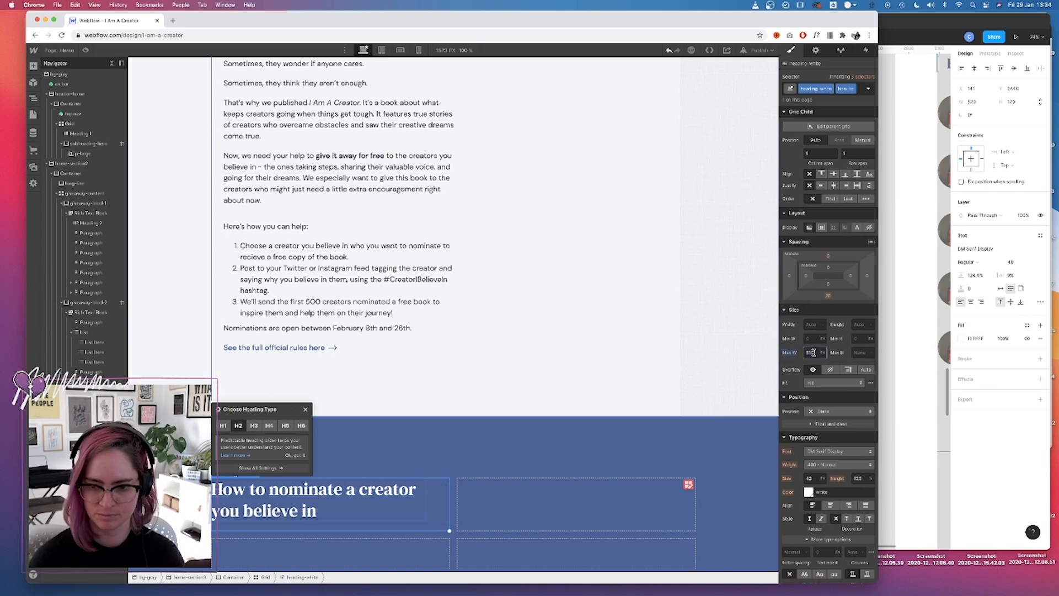
pyautogui.hotkey('shift', 'Down')
pyautogui.hotkey('shift', 'Down')
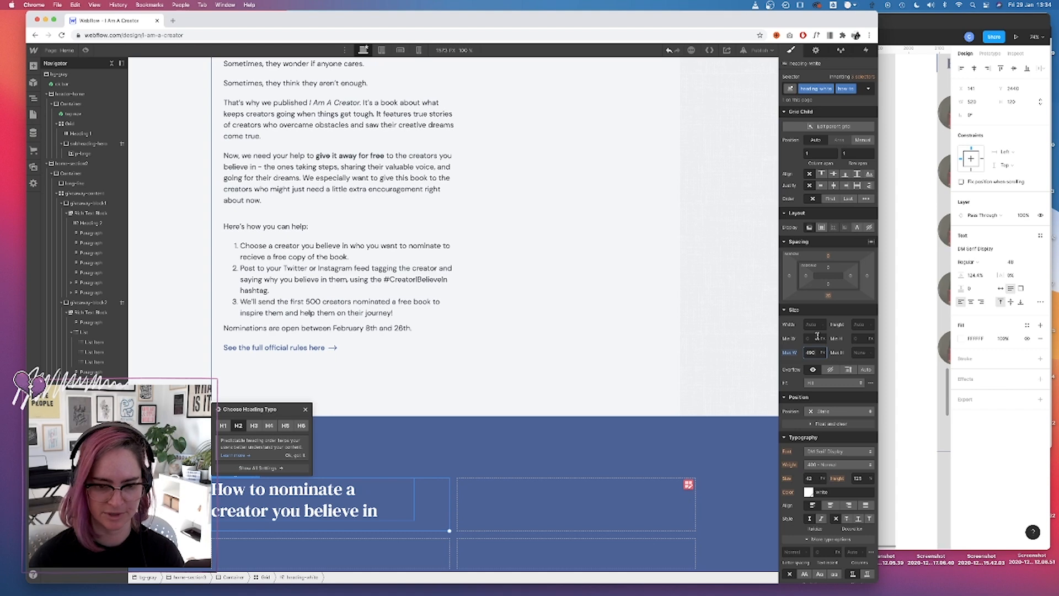
pyautogui.scroll(-2, 477, 398)
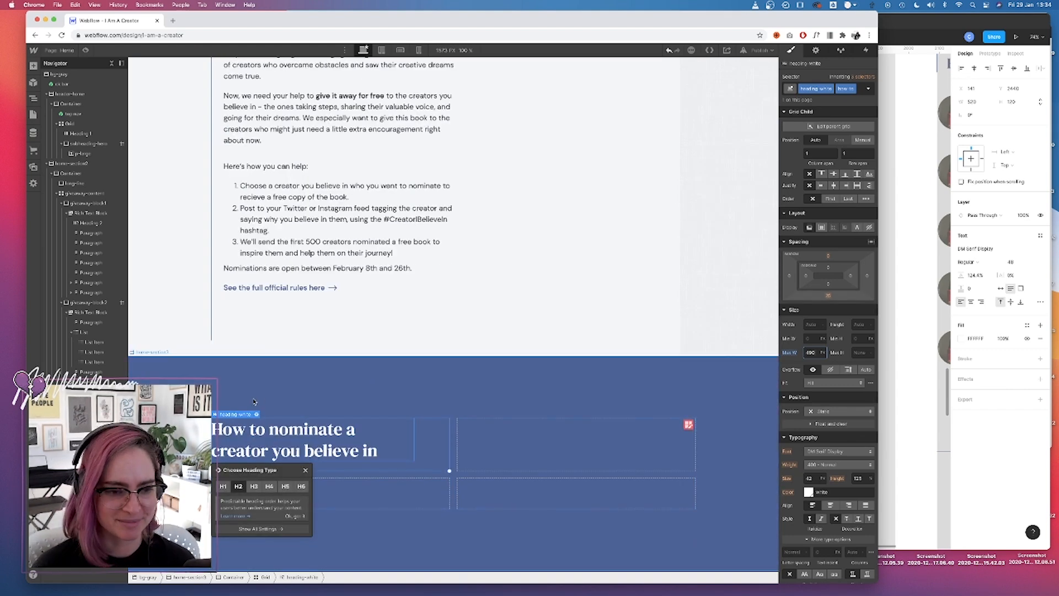
# Add a Tabs element to the grid cell beside the nomination heading.
pyautogui.press('super+Up')
pyautogui.press('a')
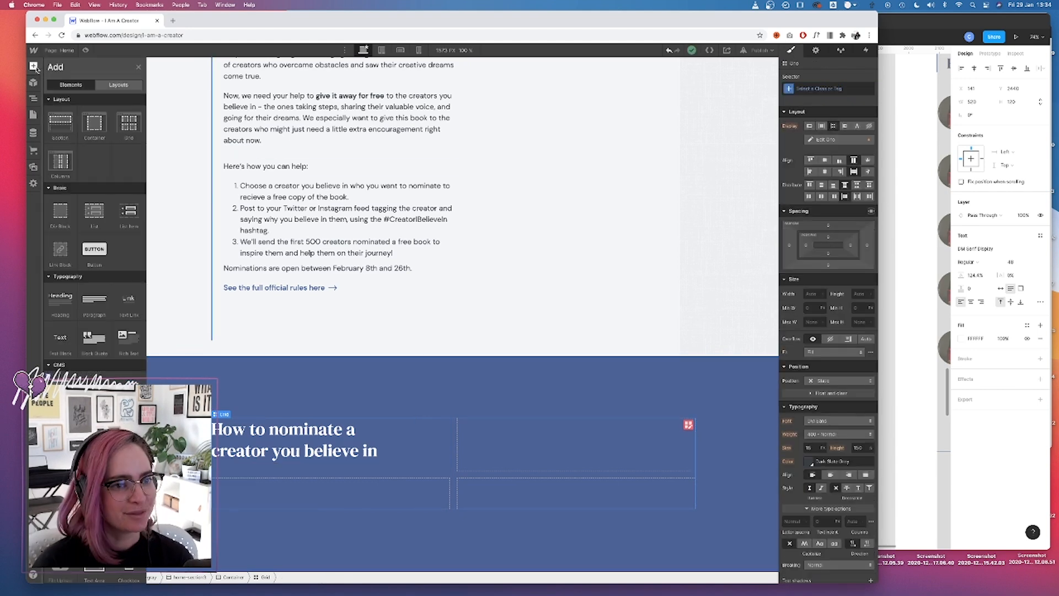
pyautogui.scroll(-8, 94, 221)
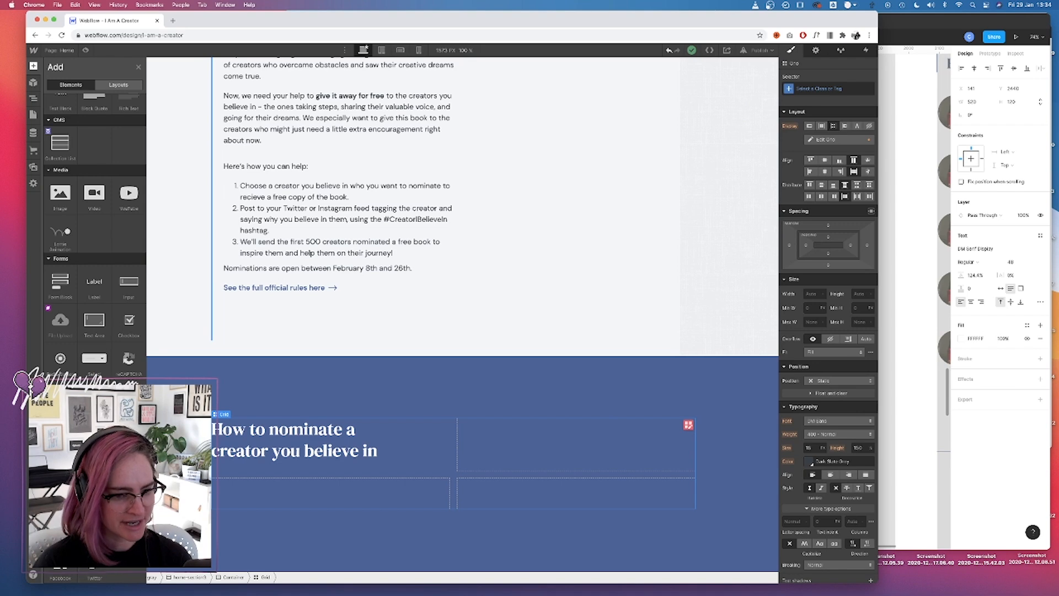
pyautogui.moveTo(94, 524); pyautogui.dragTo(520, 466)
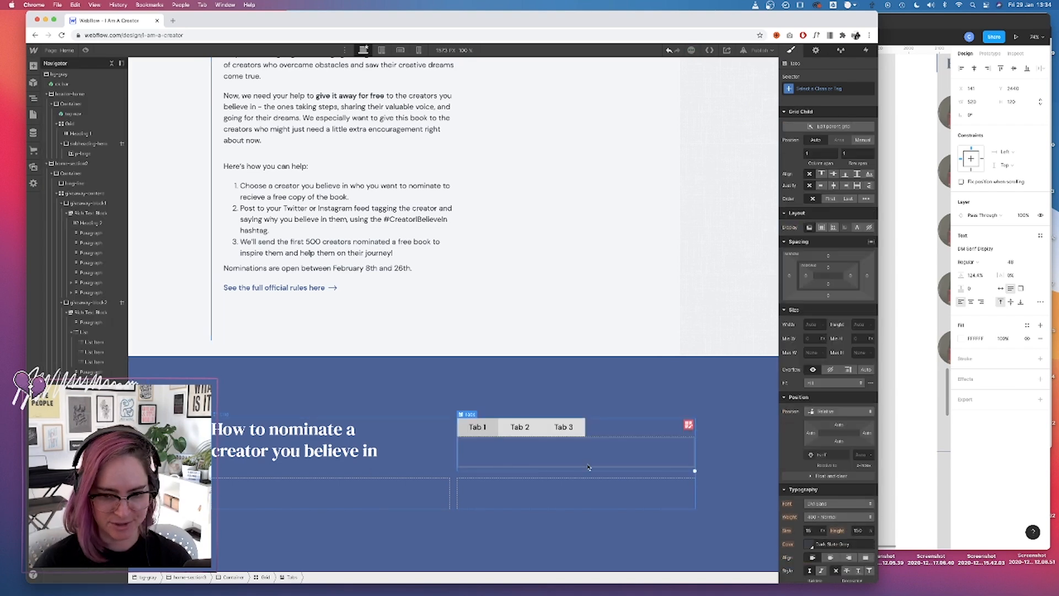
# Add a Rich Text block below the nomination heading, paste the three paragraphs of tagging instructions, and delete its placeholder heading.
pyautogui.press('a')
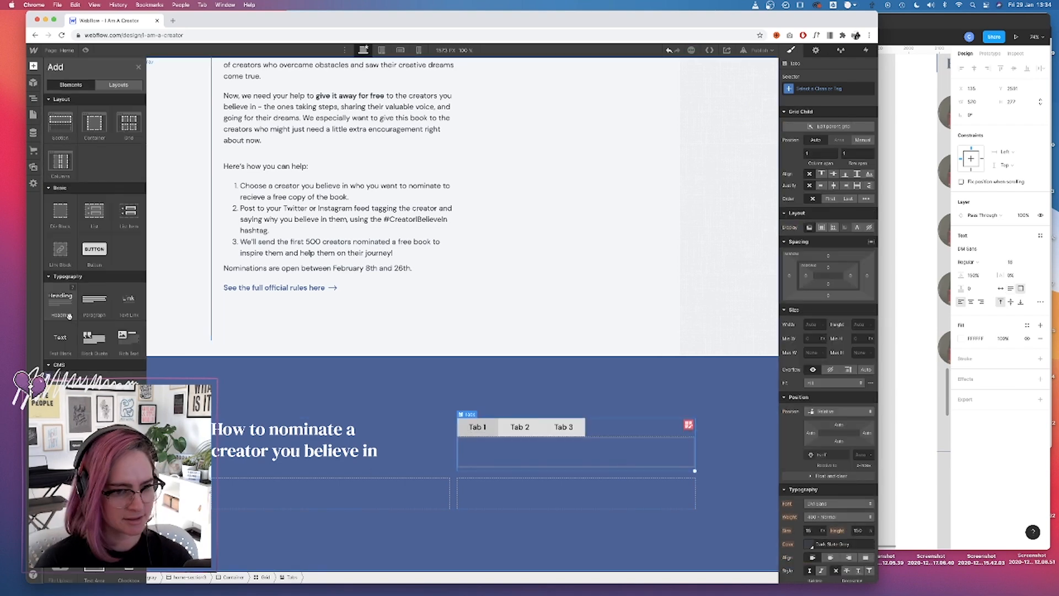
pyautogui.moveTo(129, 338); pyautogui.dragTo(326, 491)
pyautogui.scroll(-5, 325, 416)
pyautogui.click(324, 416)
pyautogui.doubleClick(324, 415)
pyautogui.write('Tag them in a post on your Twitter or Instagram feed with a sentence or two about why you believe in them, and be sure to use the hashtag #CreatorIBelieveIn. Make them feel all warm and fuzzy and let them know that someone out there is cheering them on. Your encouragement might just be what someone else in your circle needs to hear too. Need some ideas for what to write? Check out our examples.')
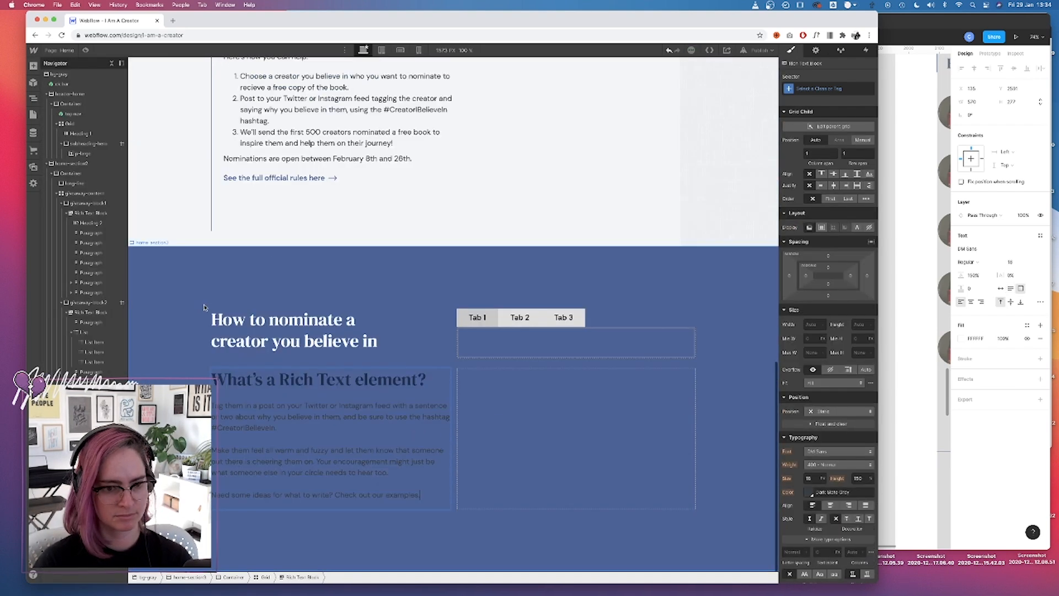
pyautogui.press('BackSpace')
# Apply the existing p-white class to the rich text block and switch to the Figma design.
pyautogui.click(828, 89)
pyautogui.write('p-')
pyautogui.click(799, 142)
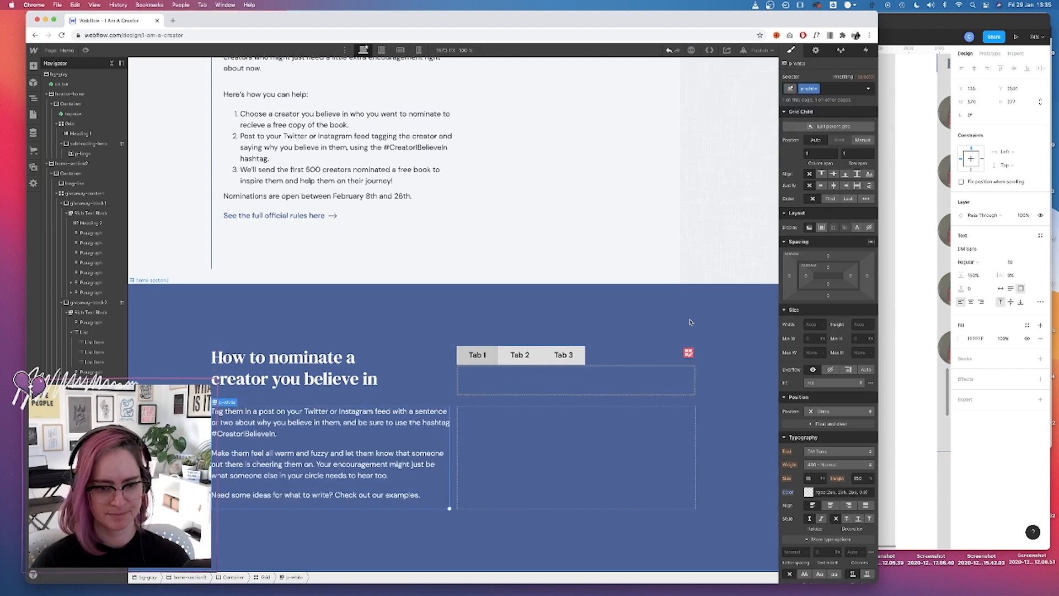
pyautogui.press('super+Tab')
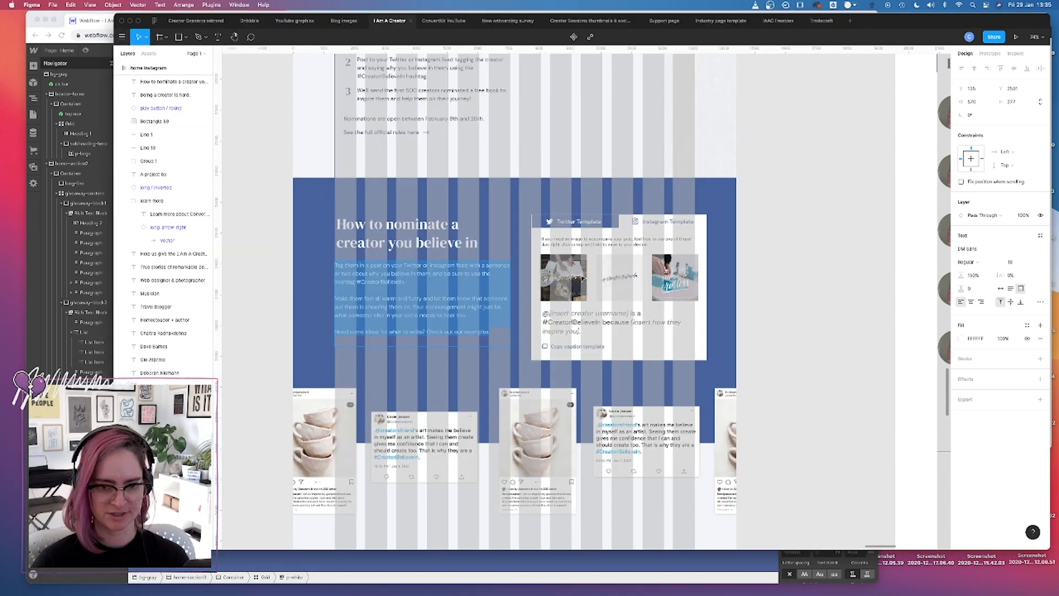
pyautogui.click(423, 229)
pyautogui.moveTo(423, 229); pyautogui.dragTo(612, 171)
pyautogui.moveTo(405, 292); pyautogui.dragTo(572, 391)
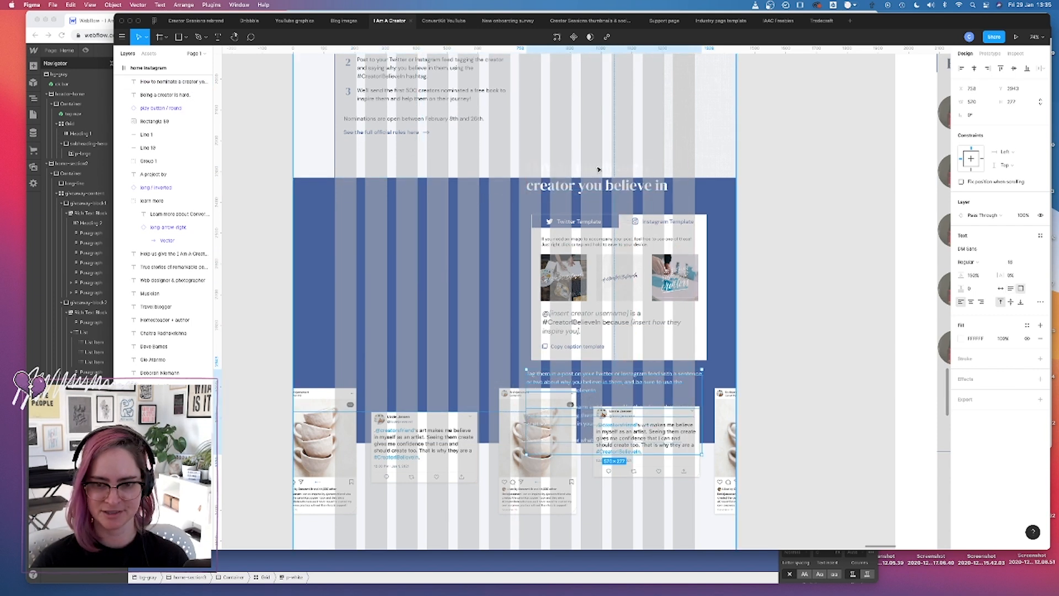
pyautogui.hotkey('ctrl', 'z')
pyautogui.hotkey('ctrl', 'z')
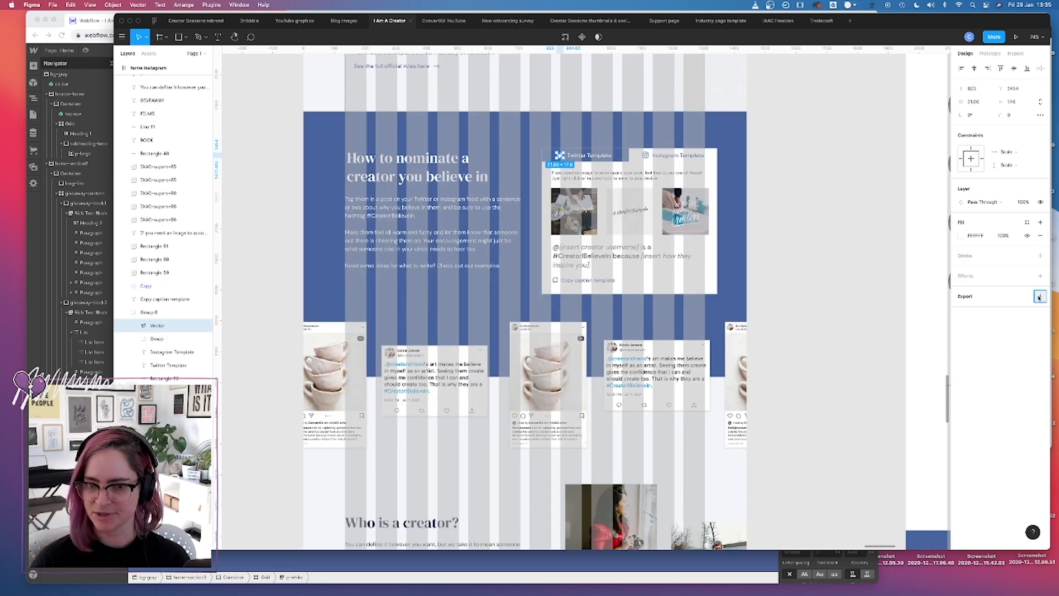
# Export the Twitter icon as twitter-icon.svg into the _exports folder.
pyautogui.click(1039, 297)
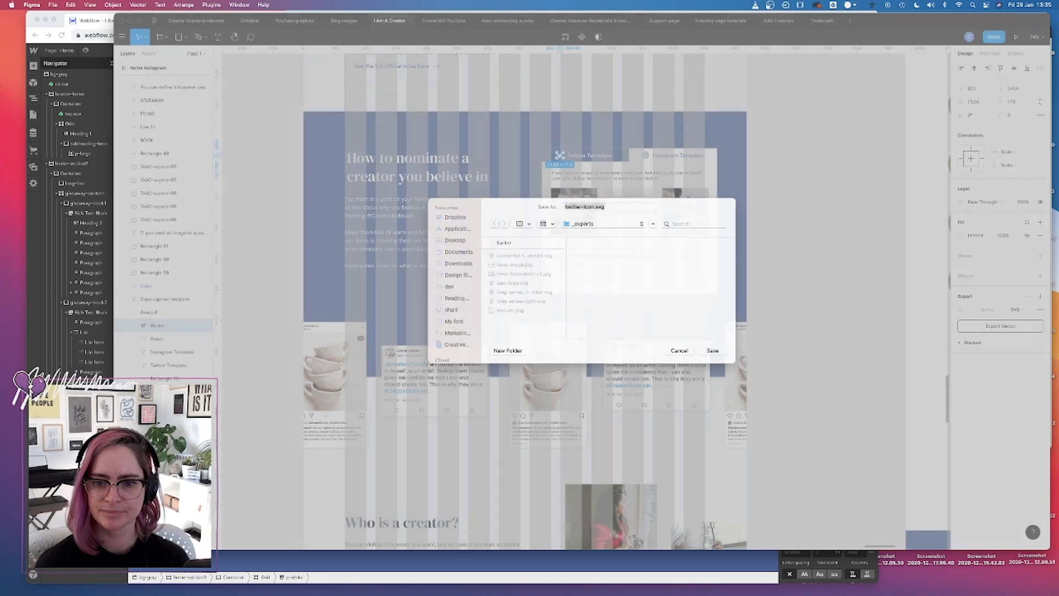
pyautogui.press('Return')
# Recolour the Instagram icon copy above the template card white and set it up for export.
pyautogui.click(646, 155)
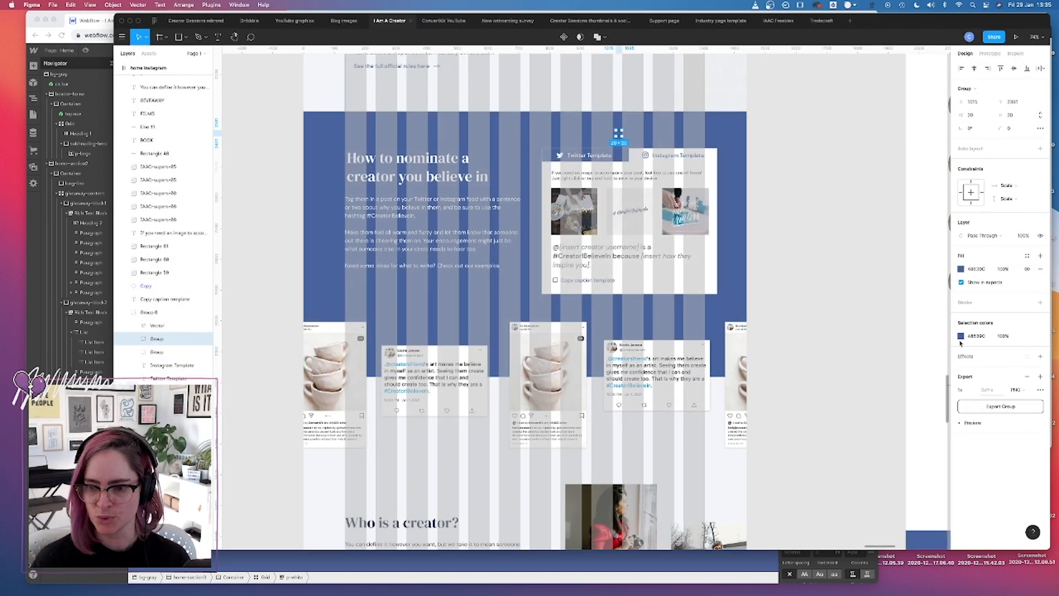
pyautogui.click(962, 336)
pyautogui.click(892, 519)
pyautogui.click(755, 205)
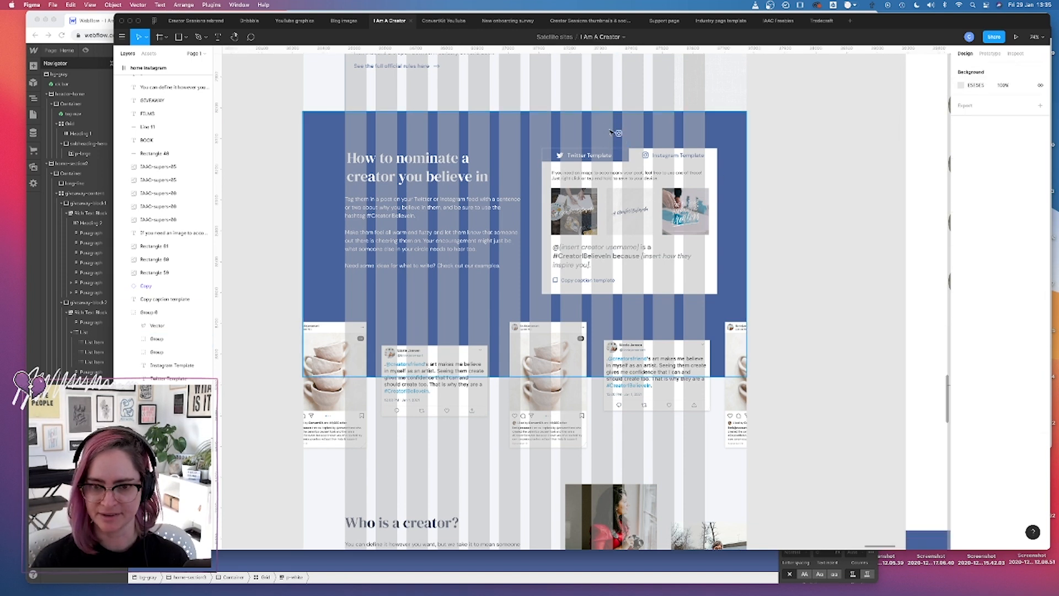
pyautogui.click(619, 132)
pyautogui.doubleClick(619, 134)
pyautogui.click(1041, 377)
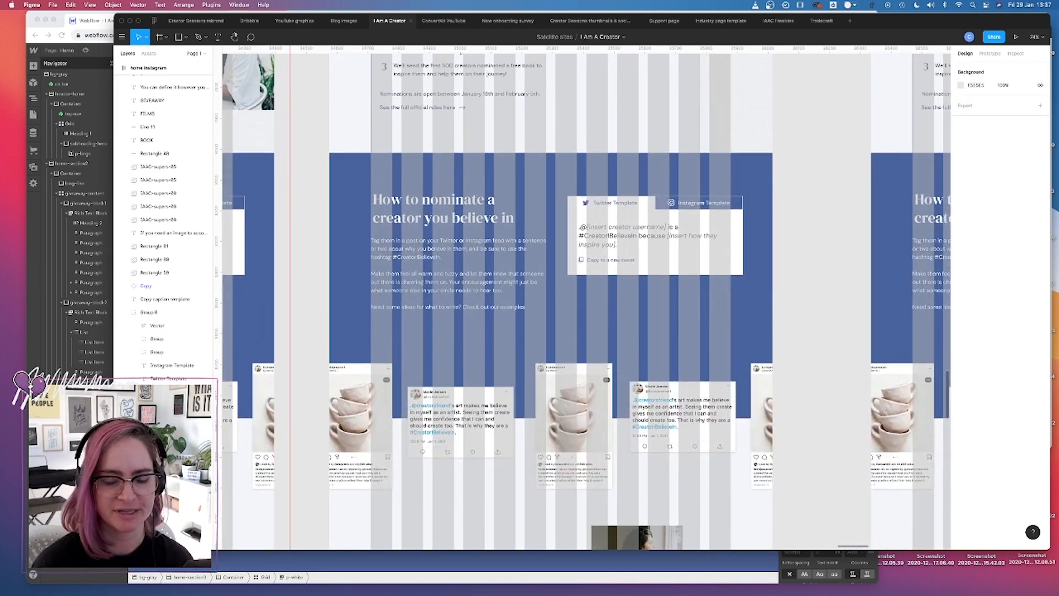
# Switch back to Webflow and give the whole Tabs element the class examples.
pyautogui.press('super+Tab')
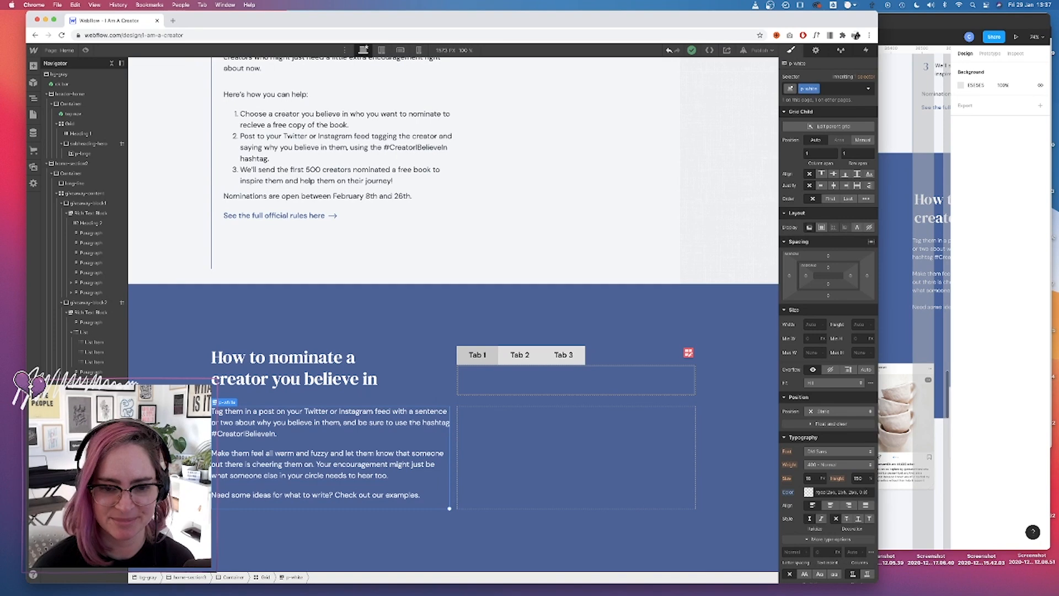
pyautogui.click(497, 362)
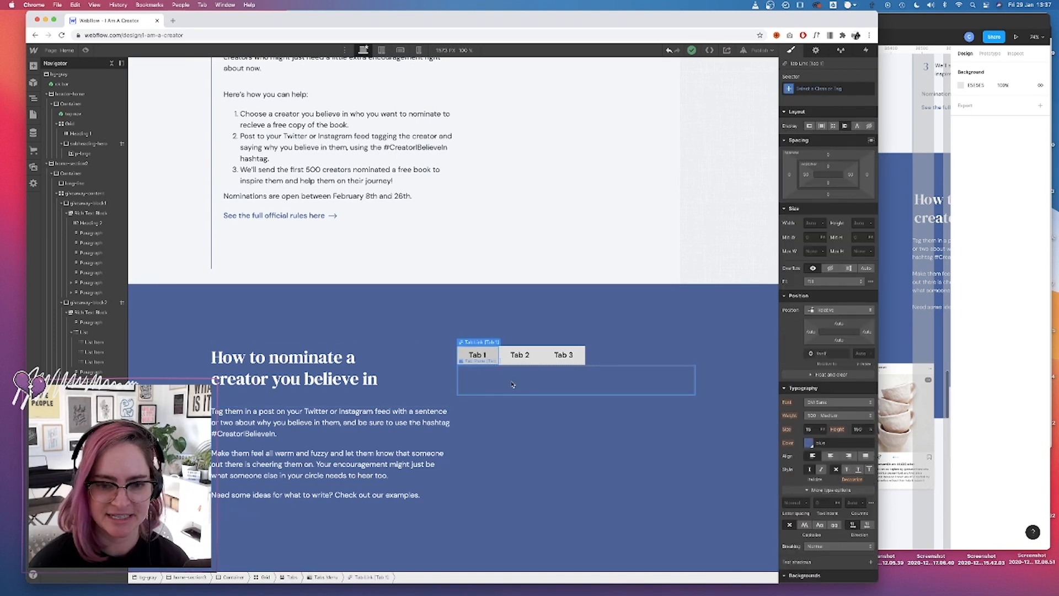
pyautogui.click(515, 384)
pyautogui.press('Up')
pyautogui.press('Up')
pyautogui.press('super+Return')
pyautogui.write('example')
pyautogui.press('Return')
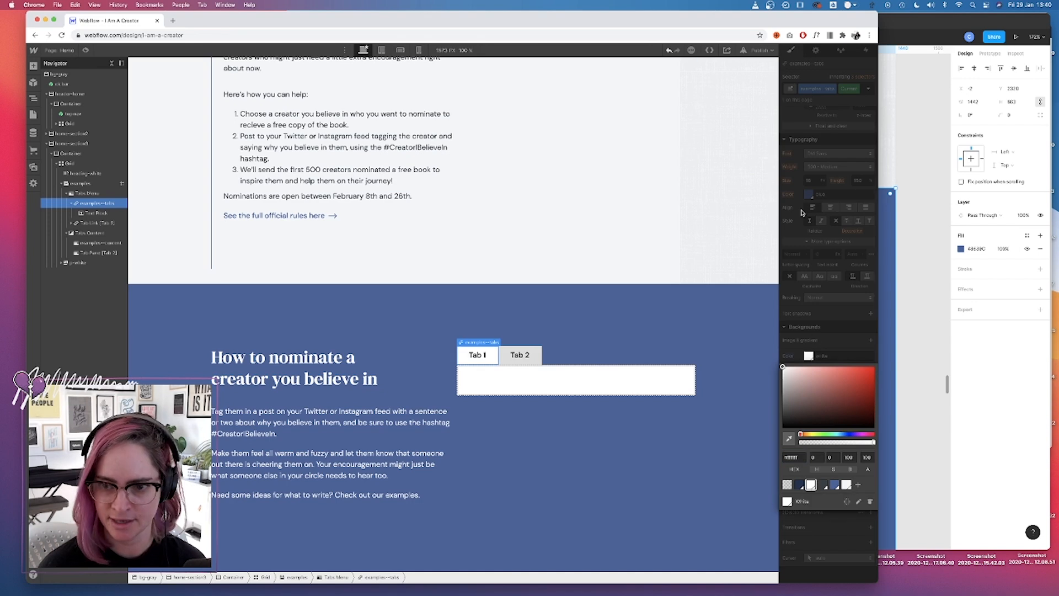
# Set the first tab's text colour to the blue swatch and label the tab "Twitter template".
pyautogui.click(810, 195)
pyautogui.click(810, 196)
pyautogui.click(834, 323)
pyautogui.doubleClick(476, 355)
pyautogui.write('Twitter template')
pyautogui.press('Escape')
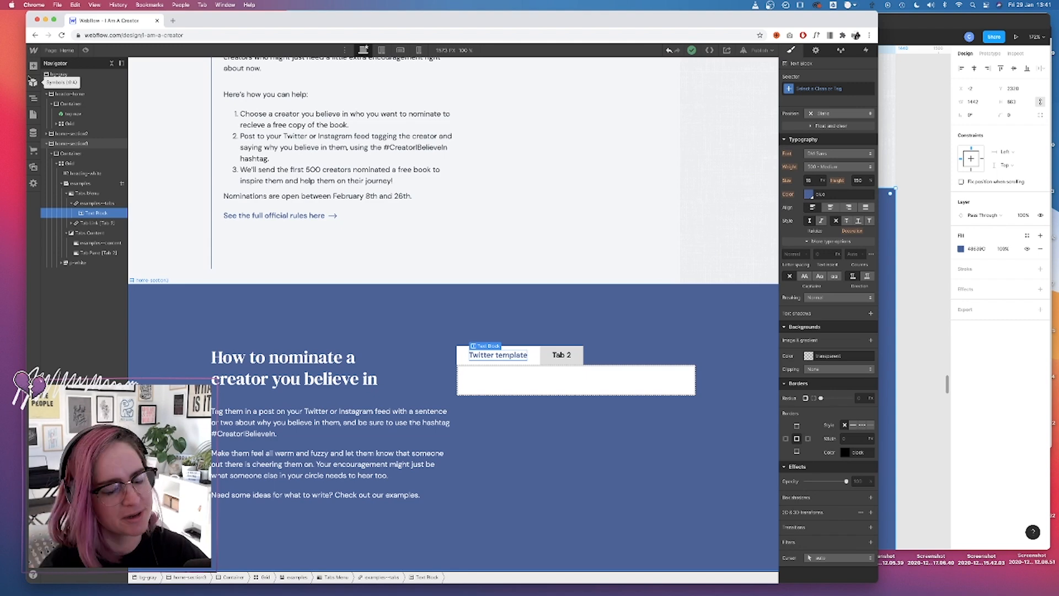
# Upload instagram-icon.svg and twitter-icon.svg from the _exports folder to the Webflow site's assets.
pyautogui.click(33, 65)
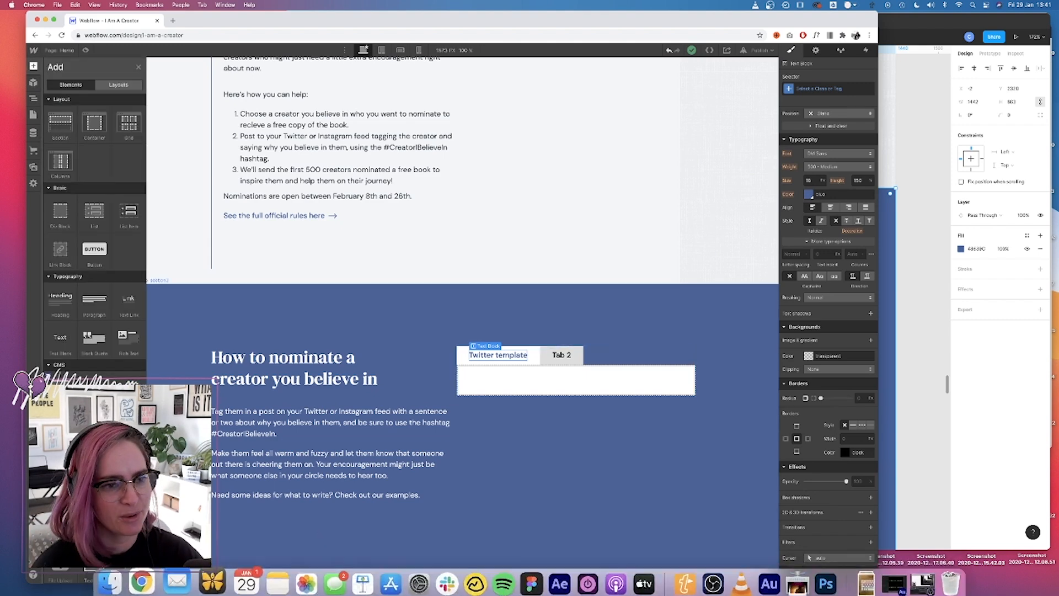
pyautogui.click(33, 167)
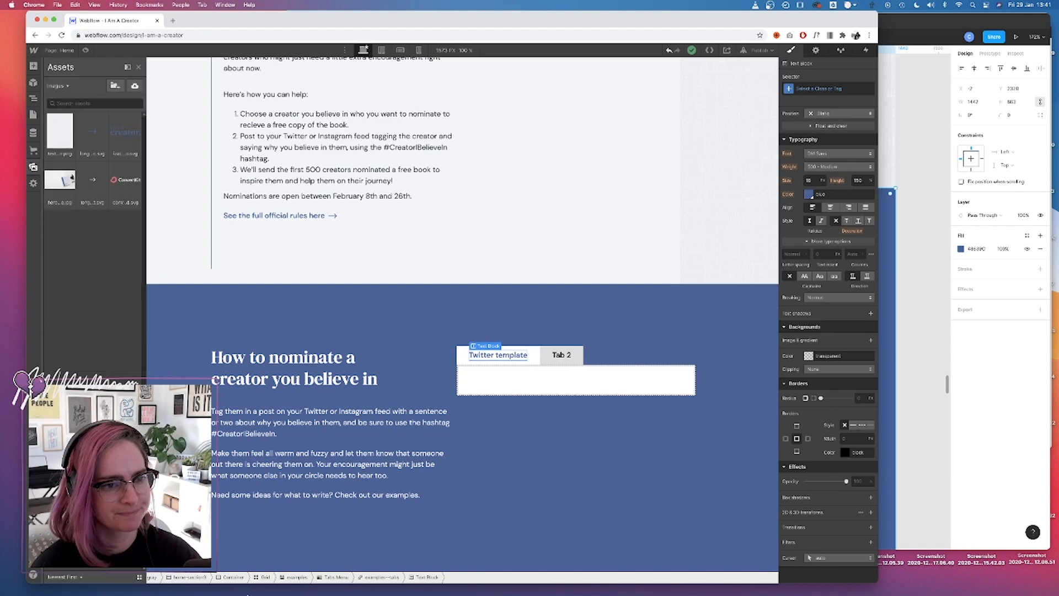
pyautogui.click(255, 577)
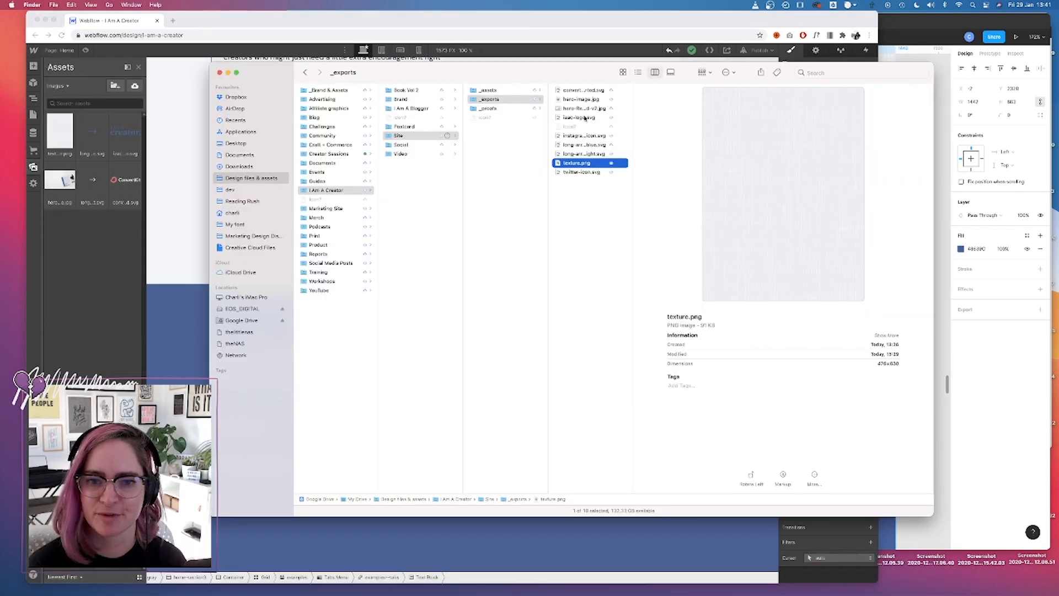
pyautogui.click(589, 137)
pyautogui.keyDown('super'); pyautogui.click(585, 173); pyautogui.keyUp('super')
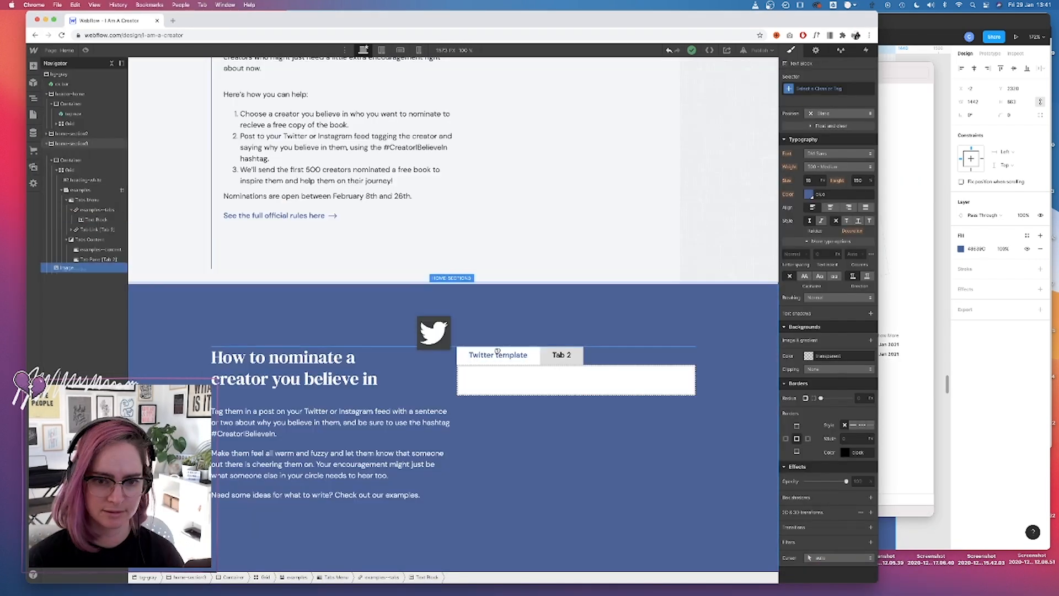
# Place the Twitter icon before the "Twitter template" label and set that tab link's display to flex.
pyautogui.moveTo(436, 334); pyautogui.dragTo(452, 374)
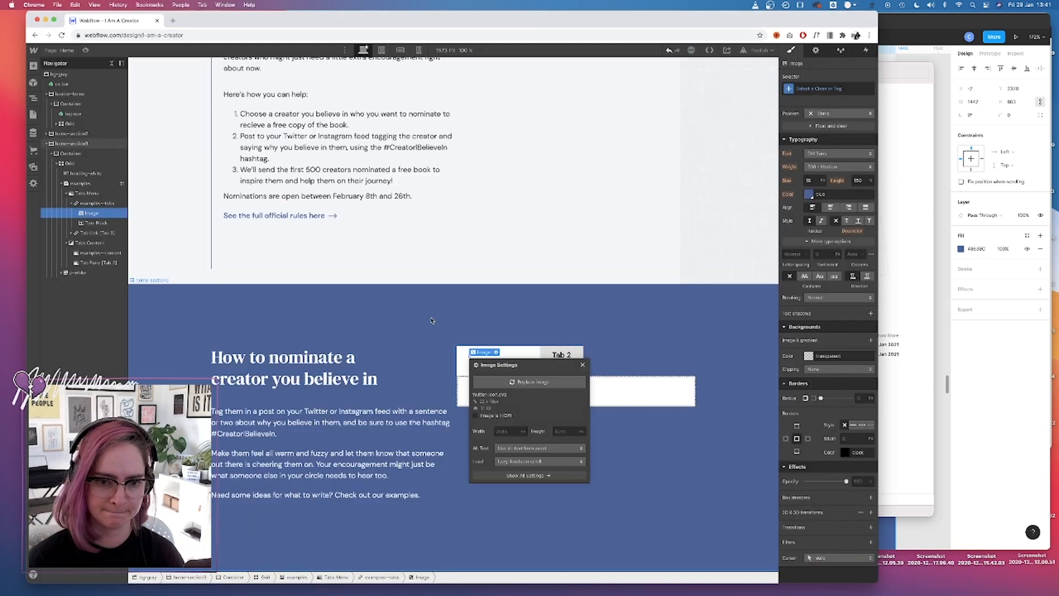
pyautogui.click(97, 203)
pyautogui.scroll(5, 832, 131)
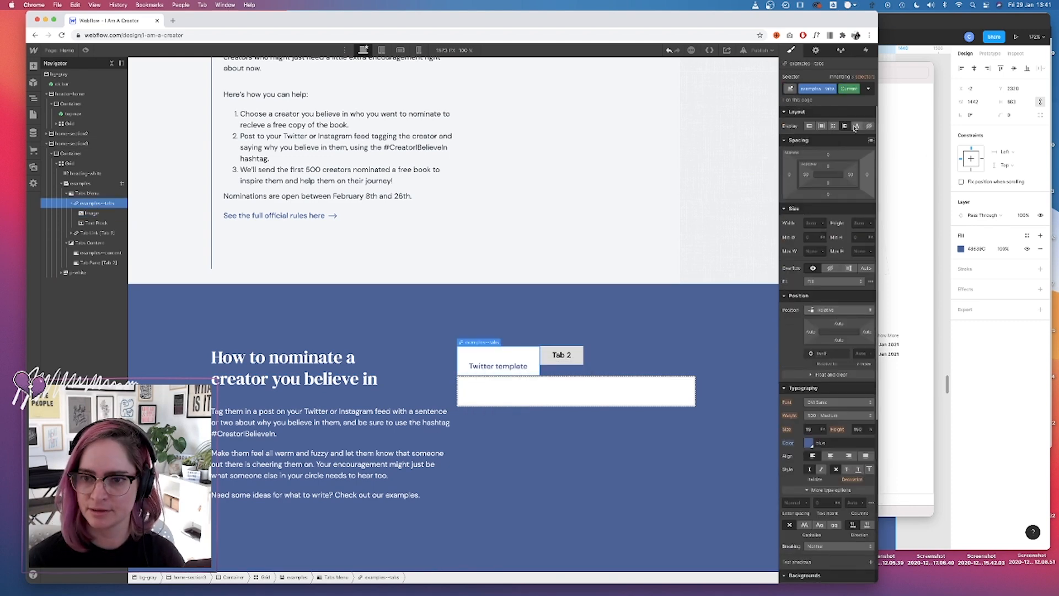
pyautogui.click(821, 127)
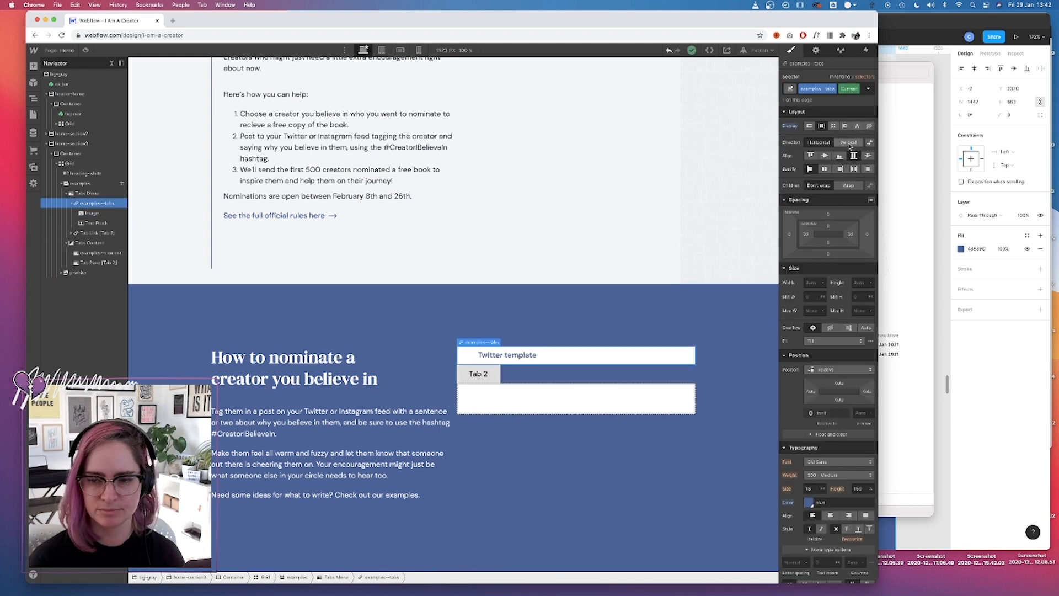
# Apply the existing examples--tabs class to the second tab link.
pyautogui.click(97, 233)
pyautogui.click(828, 89)
pyautogui.write('exa')
pyautogui.click(821, 157)
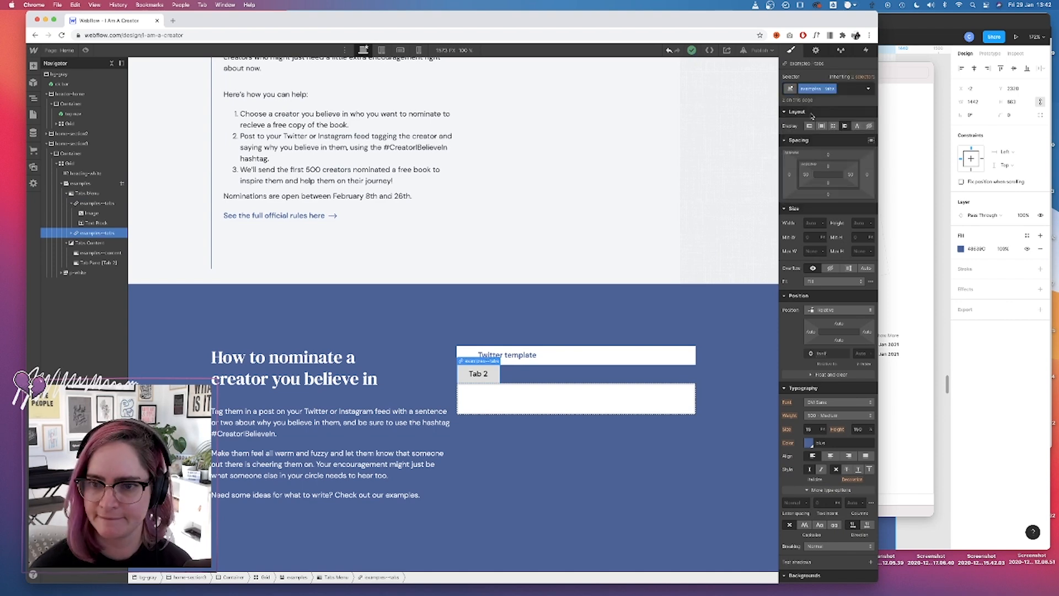
# Make the examples--tabs class's background colour transparent in its default state.
pyautogui.scroll(-3, 787, 397)
pyautogui.click(809, 528)
pyautogui.click(806, 511)
pyautogui.click(794, 386)
# Give the second tab a solid white border 1 px wide.
pyautogui.scroll(-4, 806, 457)
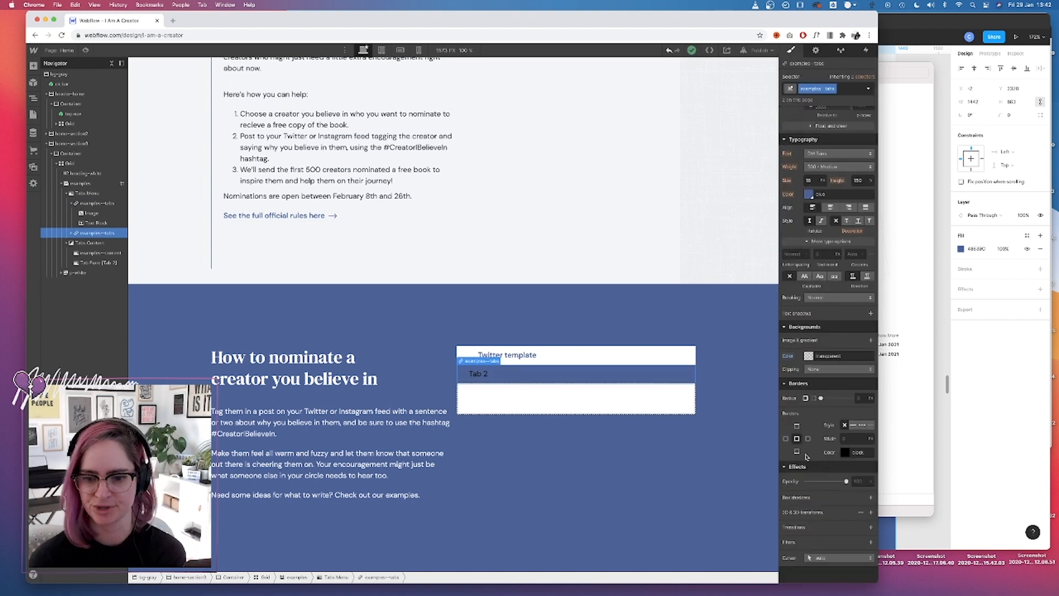
pyautogui.click(853, 425)
pyautogui.click(846, 452)
pyautogui.click(811, 421)
pyautogui.click(822, 468)
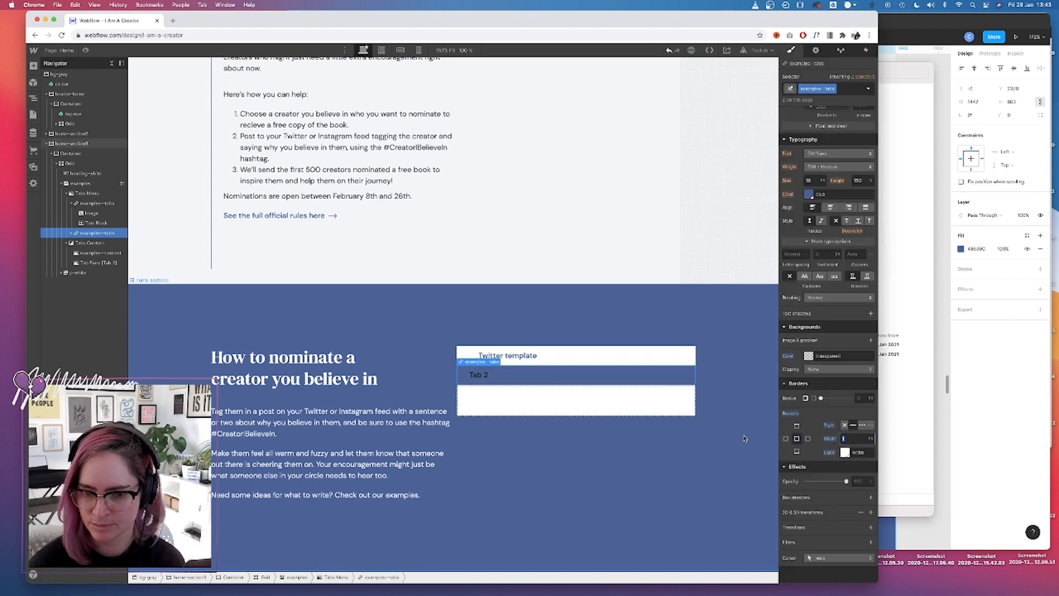
pyautogui.click(734, 425)
pyautogui.click(624, 356)
pyautogui.click(756, 384)
# Label the second tab "Instagram template" and set its text colour to white.
pyautogui.doubleClick(479, 375)
pyautogui.write('Instagram template')
pyautogui.click(607, 375)
pyautogui.click(809, 194)
pyautogui.click(811, 339)
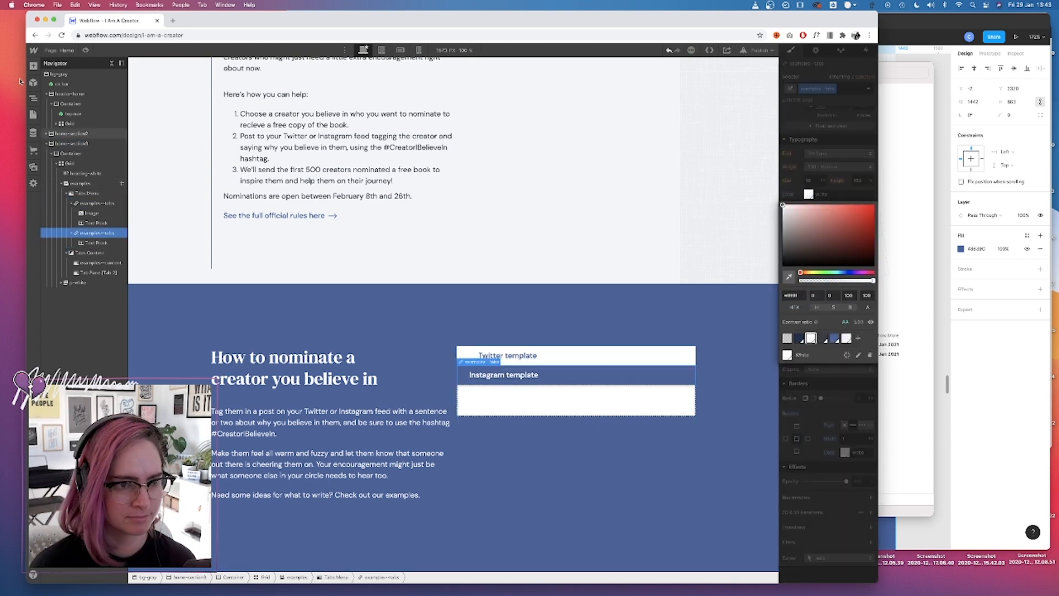
# Place the Instagram icon before the "Instagram template" label inside the second tab.
pyautogui.click(33, 167)
pyautogui.moveTo(66, 127); pyautogui.dragTo(473, 381)
pyautogui.press('super+Return')
pyautogui.write('pr-5')
pyautogui.press('Return')
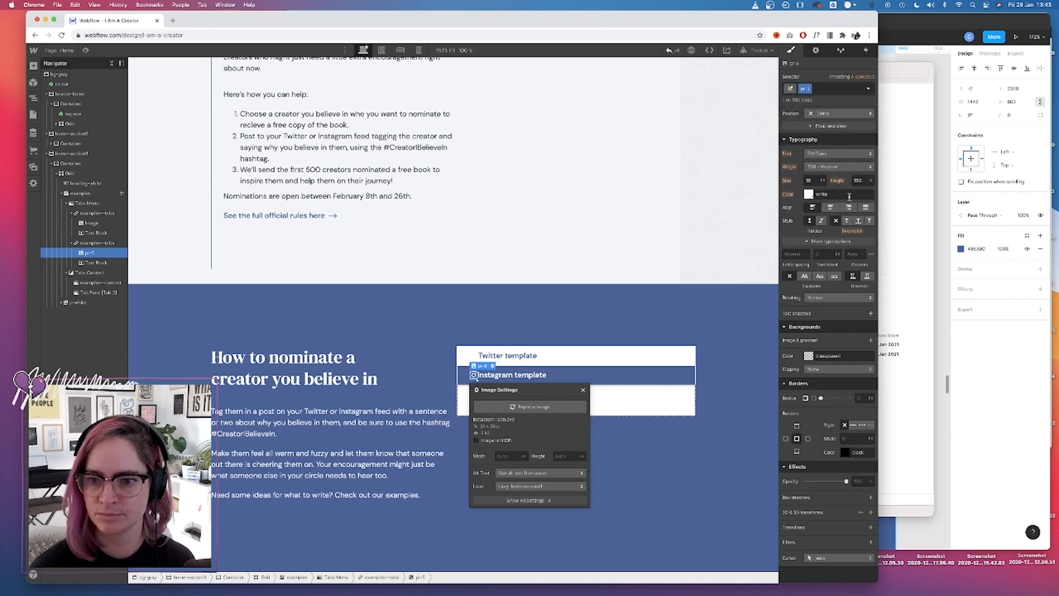
pyautogui.moveTo(852, 248); pyautogui.dragTo(852, 247)
pyautogui.click(851, 241)
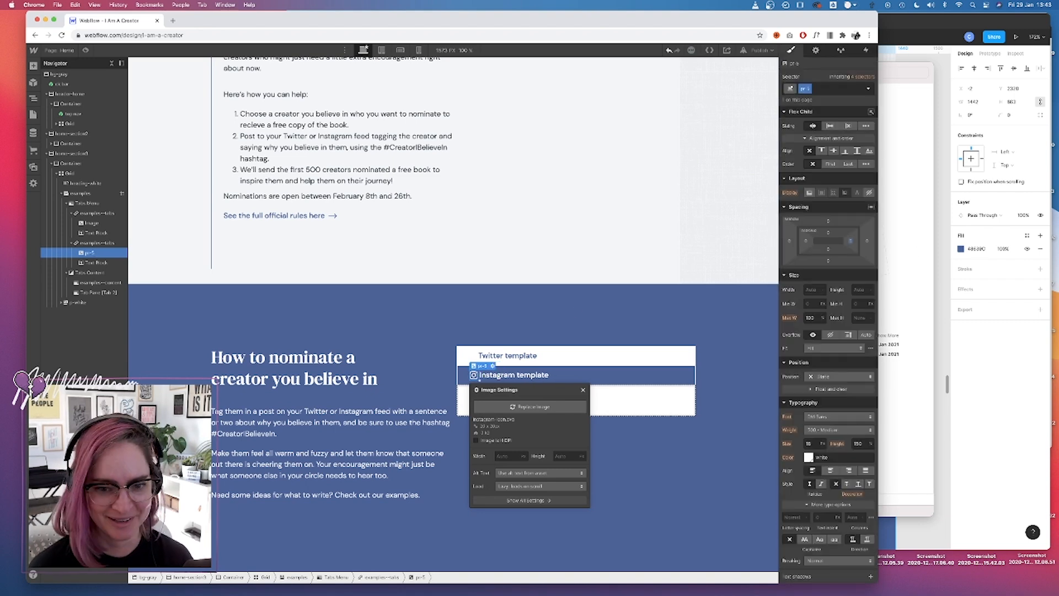
pyautogui.press('super+z')
# Create the class pr-10 on the Instagram icon and add right padding to separate it from its label.
pyautogui.click(474, 356)
pyautogui.click(477, 378)
pyautogui.press('super+Return')
pyautogui.write('pr-10')
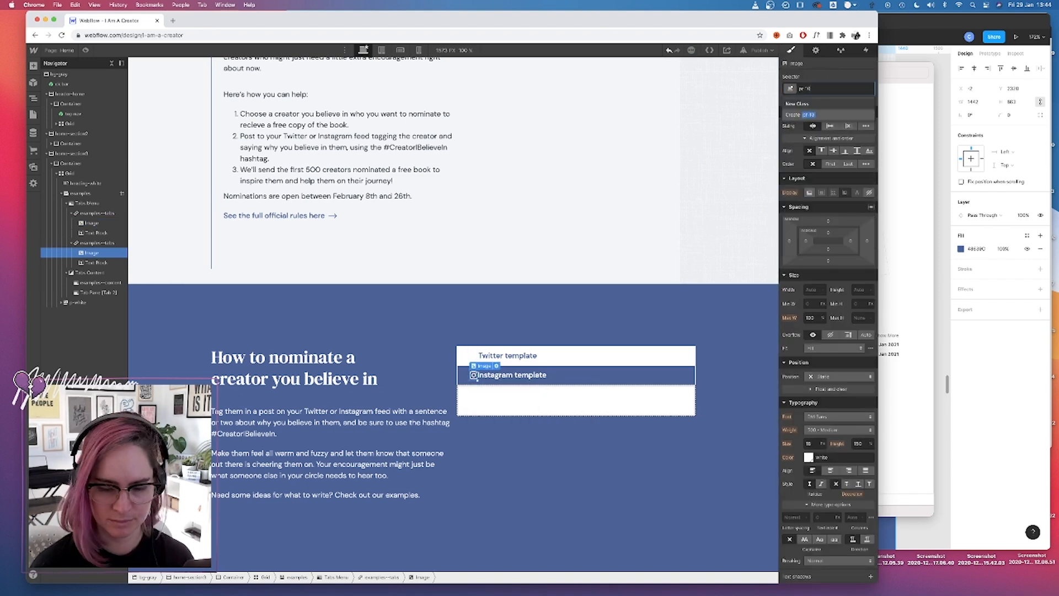
pyautogui.press('Return')
pyautogui.moveTo(851, 243); pyautogui.dragTo(845, 244)
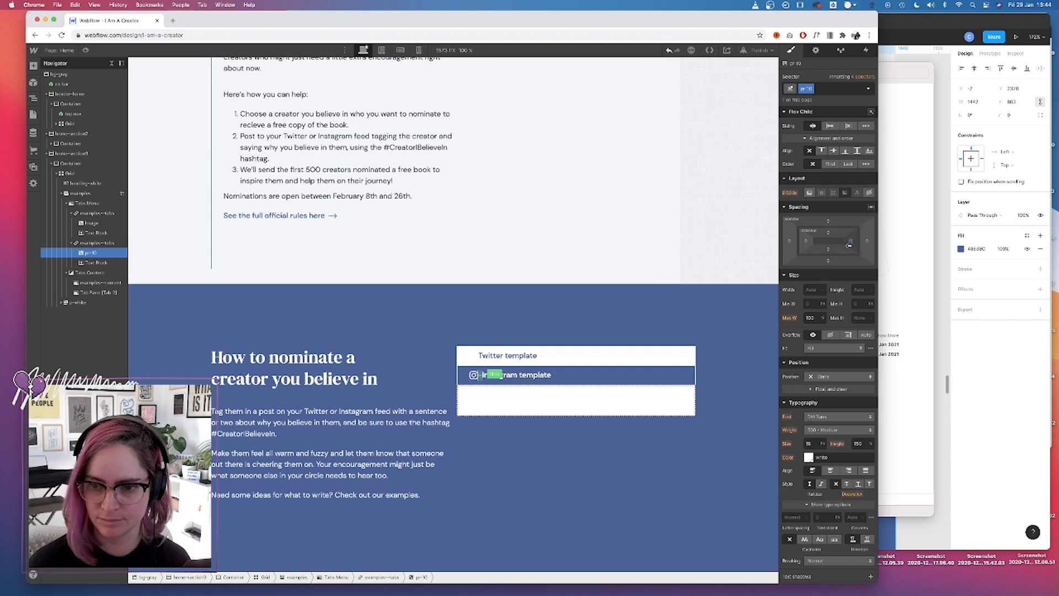
# Apply the existing pr-10 class to the Twitter icon in the first tab.
pyautogui.click(475, 356)
pyautogui.press('super+Return')
pyautogui.write('pr-10')
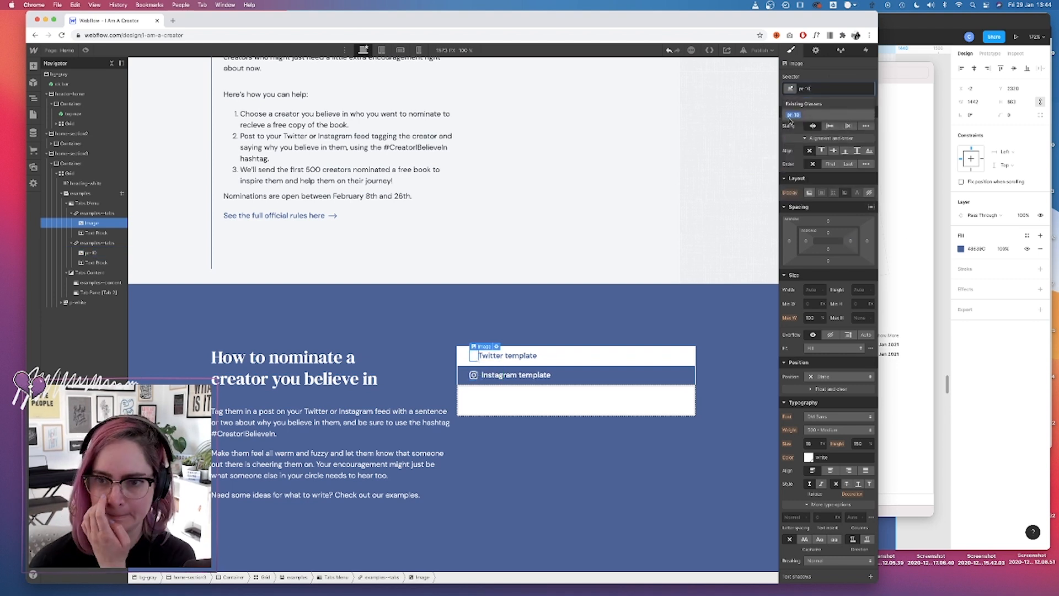
pyautogui.click(799, 114)
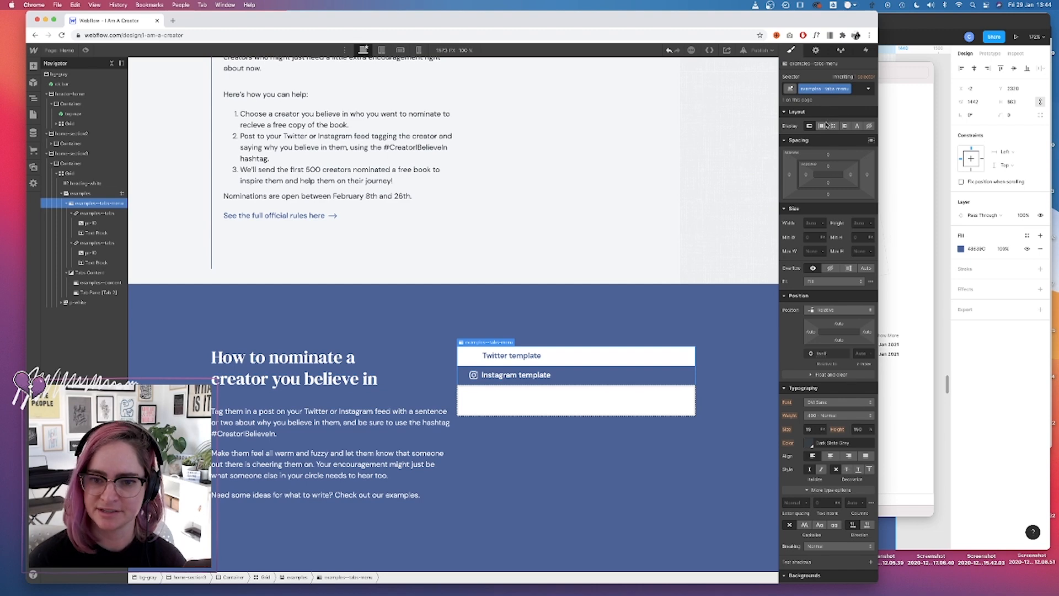
# Set the tabs menu's display to flex and the Twitter tab's width to 50%.
pyautogui.click(823, 126)
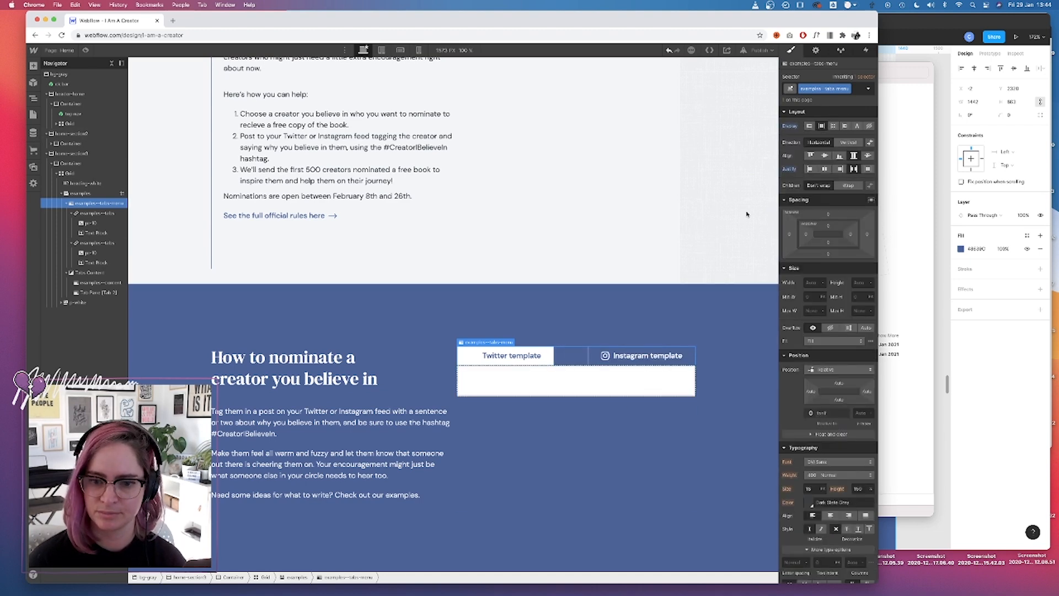
pyautogui.click(513, 355)
pyautogui.write('50%')
pyautogui.press('Tab')
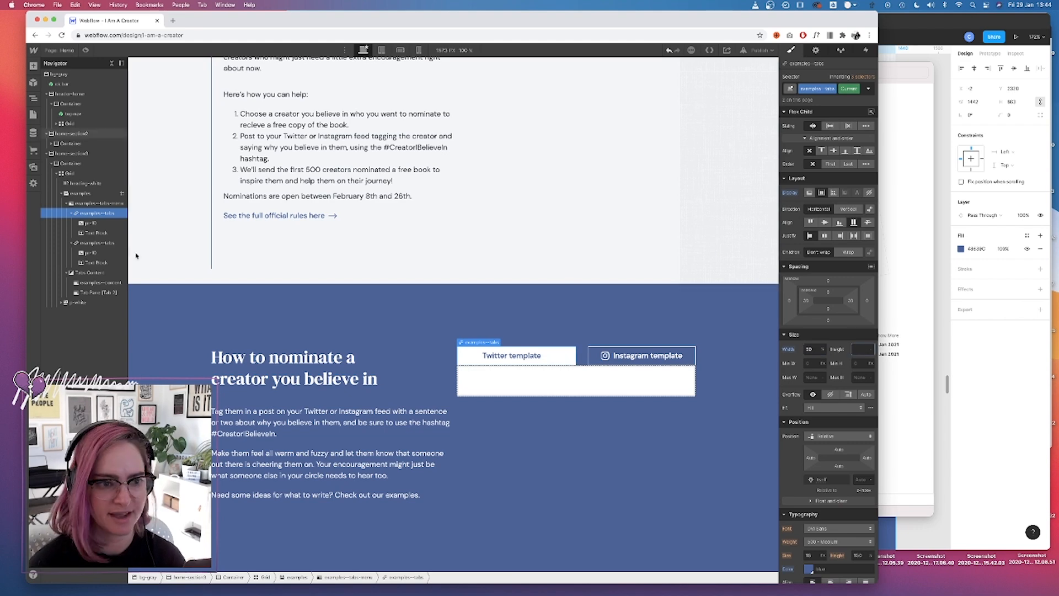
# Set the Instagram tab's width to 50%.
pyautogui.click(105, 243)
pyautogui.click(813, 350)
pyautogui.write('50%')
pyautogui.press('Tab')
pyautogui.click(103, 245)
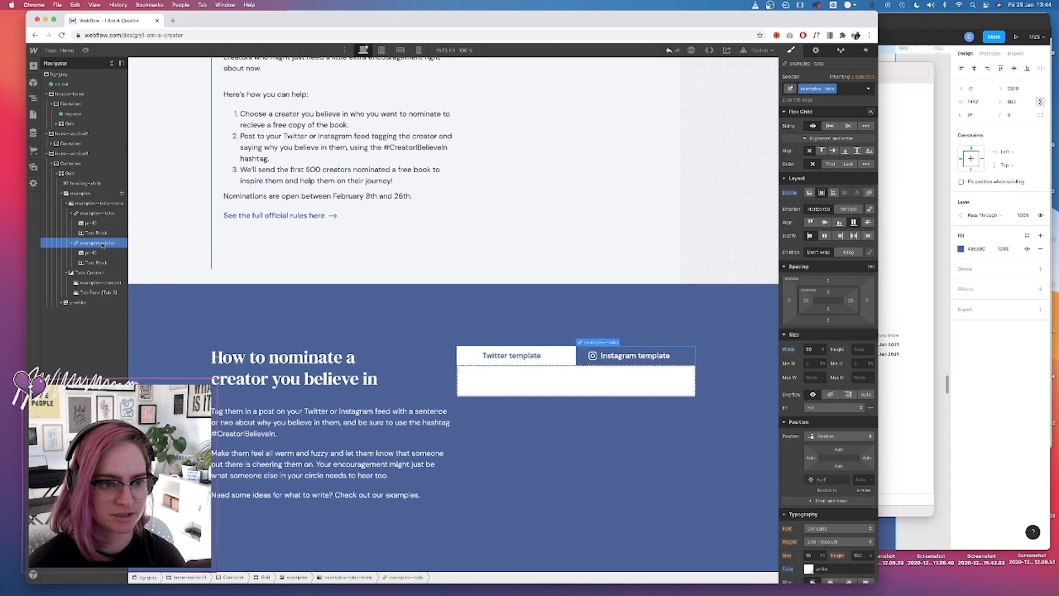
# Apply the examples--content class to the Instagram tab pane and add padding on all sides of the class.
pyautogui.press('super+Tab')
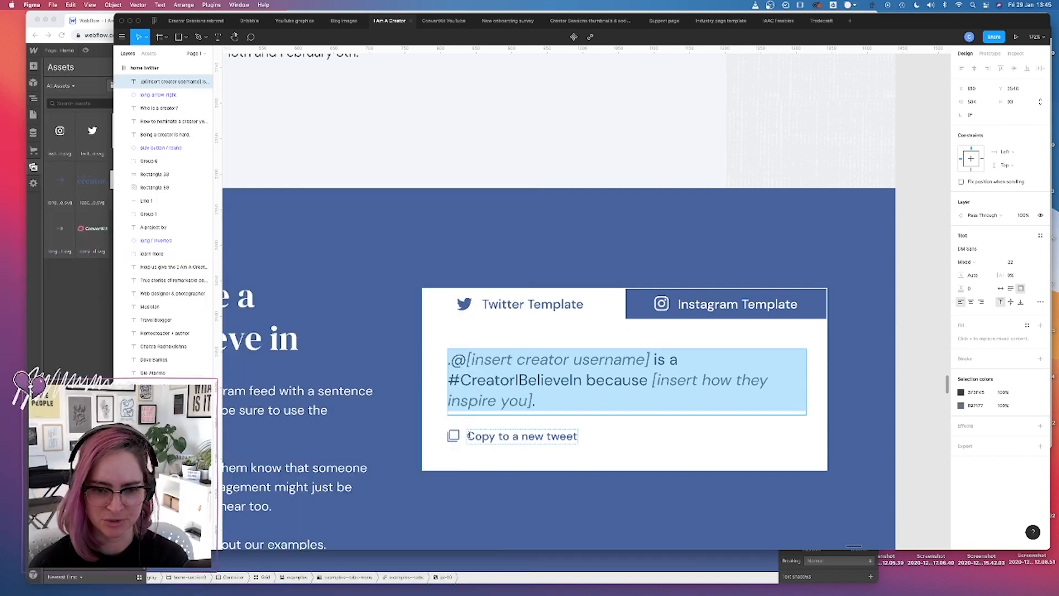
pyautogui.click(75, 302)
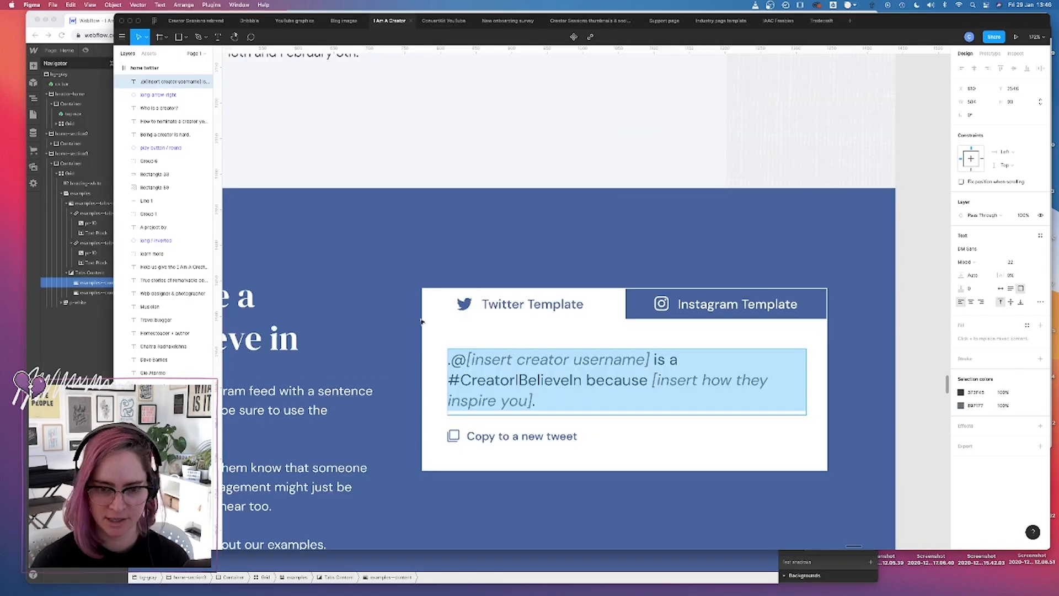
pyautogui.press('Escape')
pyautogui.press('alt')
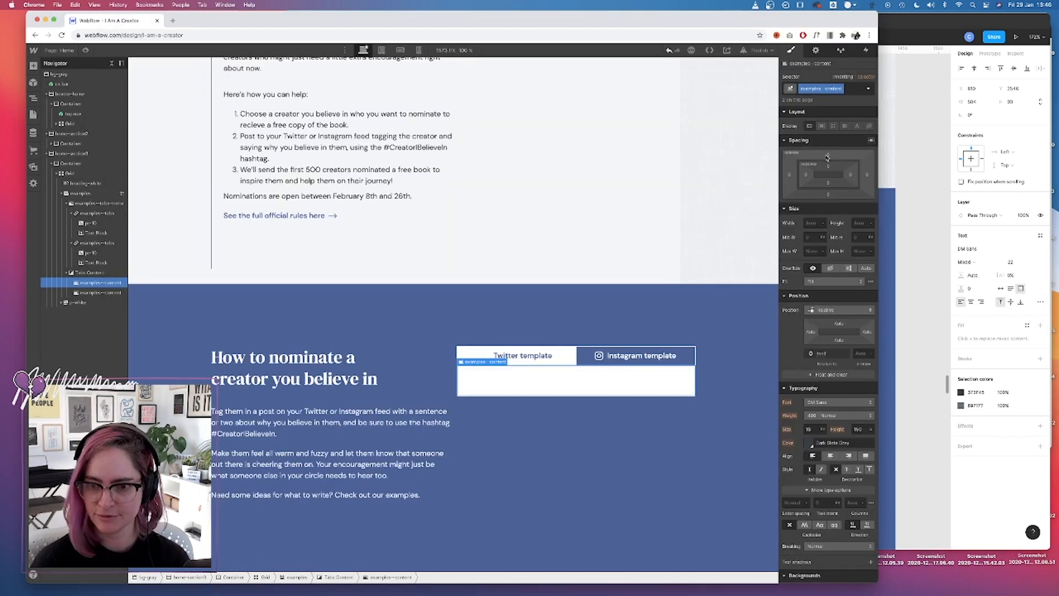
# Add a text block to the Twitter pane reading ".@[insert creator username] is a #CreatorIBelieveIn because [insert how they inspire you].".
pyautogui.press('a')
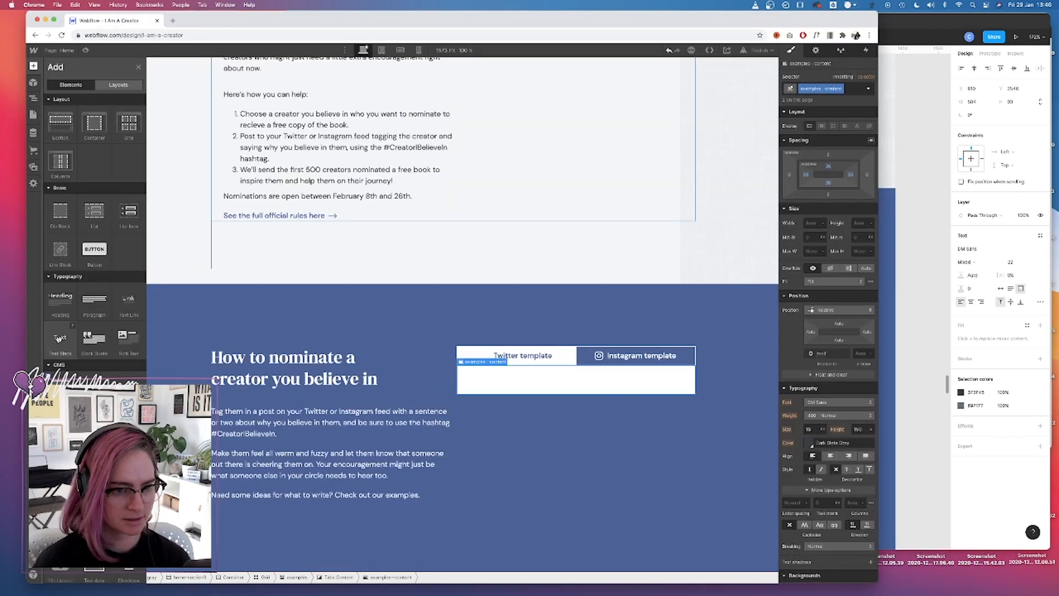
pyautogui.click(62, 338)
pyautogui.doubleClick(549, 383)
pyautogui.write('.@[insert creator username] is a #CreatorIBelieveIn because [insert how they inspire you].')
pyautogui.moveTo(568, 386); pyautogui.dragTo(481, 385)
pyautogui.click(620, 386)
pyautogui.click(922, 409)
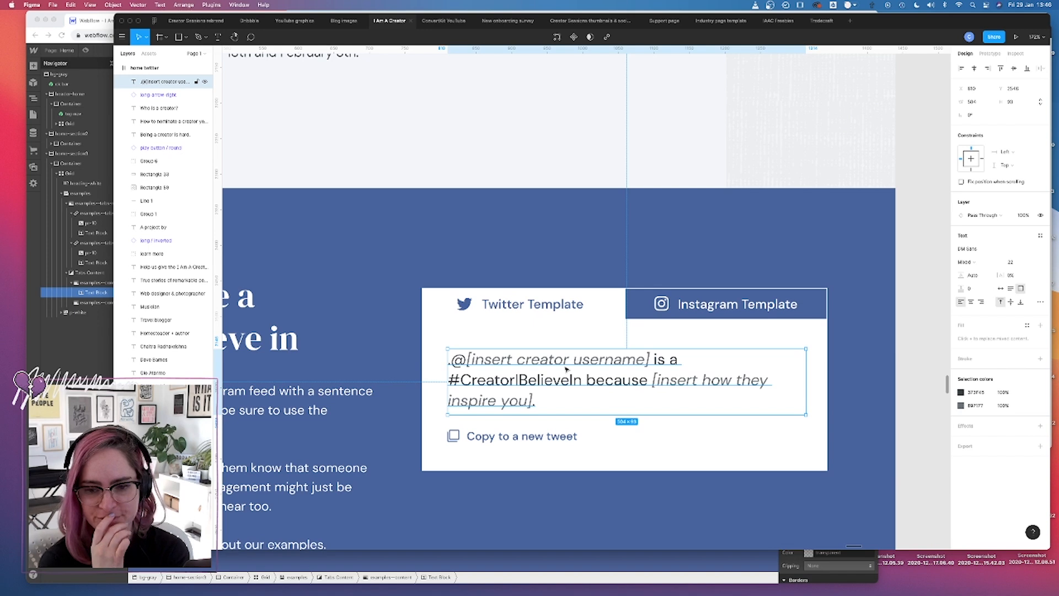
pyautogui.press('super+Tab')
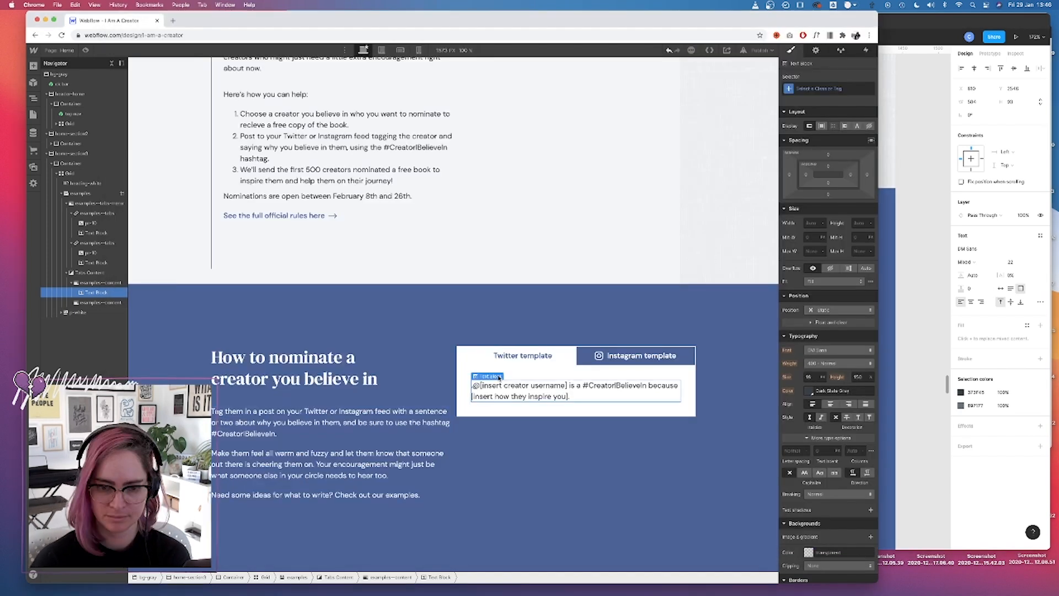
# Try a rich text block below the text block, replacing its placeholder content with the same template sentence.
pyautogui.click(33, 65)
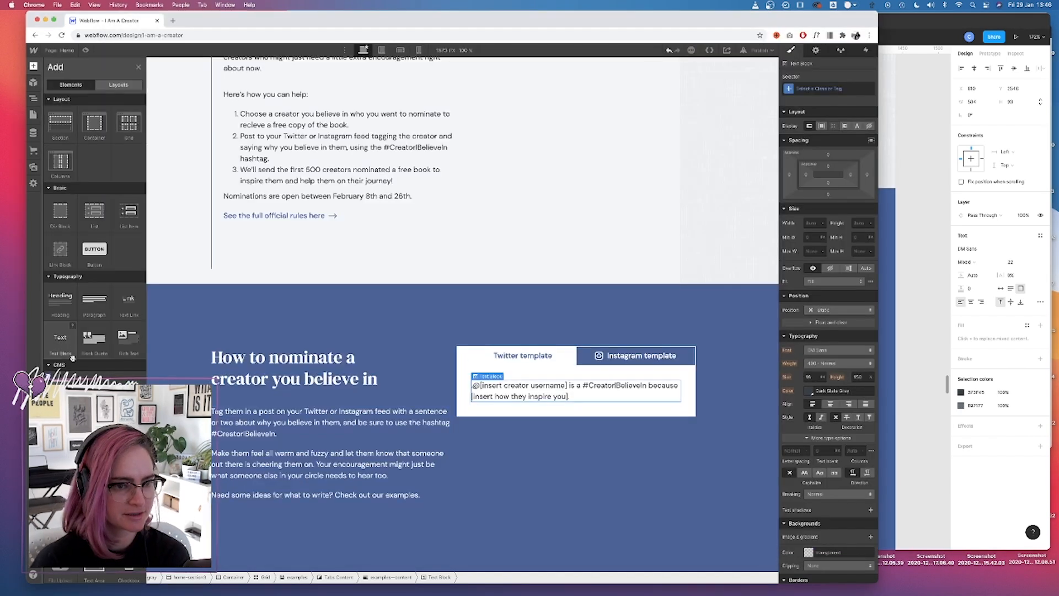
pyautogui.click(126, 338)
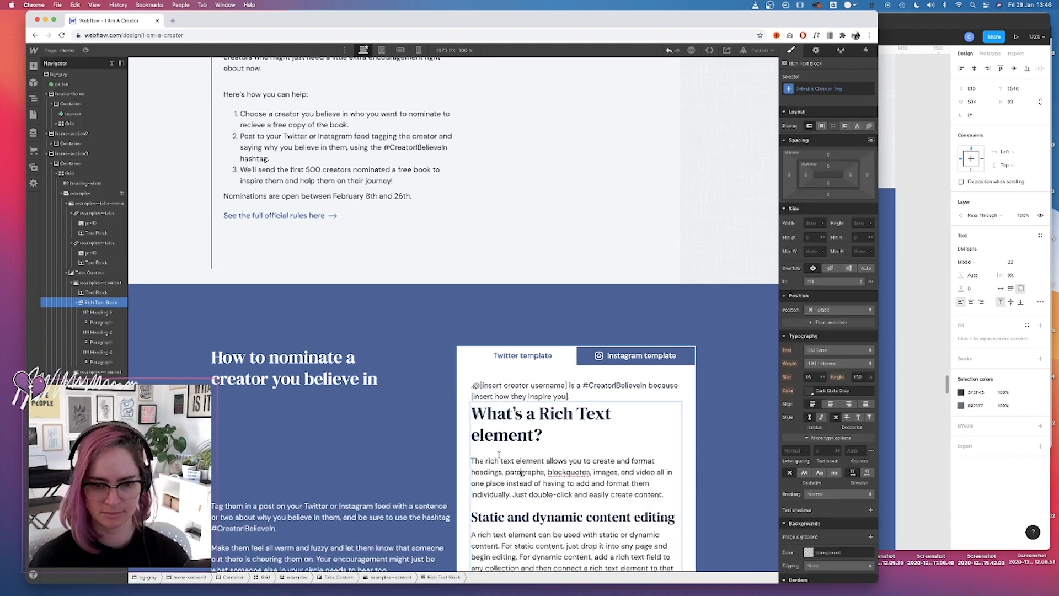
pyautogui.press('BackSpace')
pyautogui.press('super+a')
pyautogui.write('.@[insert creator username] is a #CreatorIBelieveIn because [insert how they inspire you].')
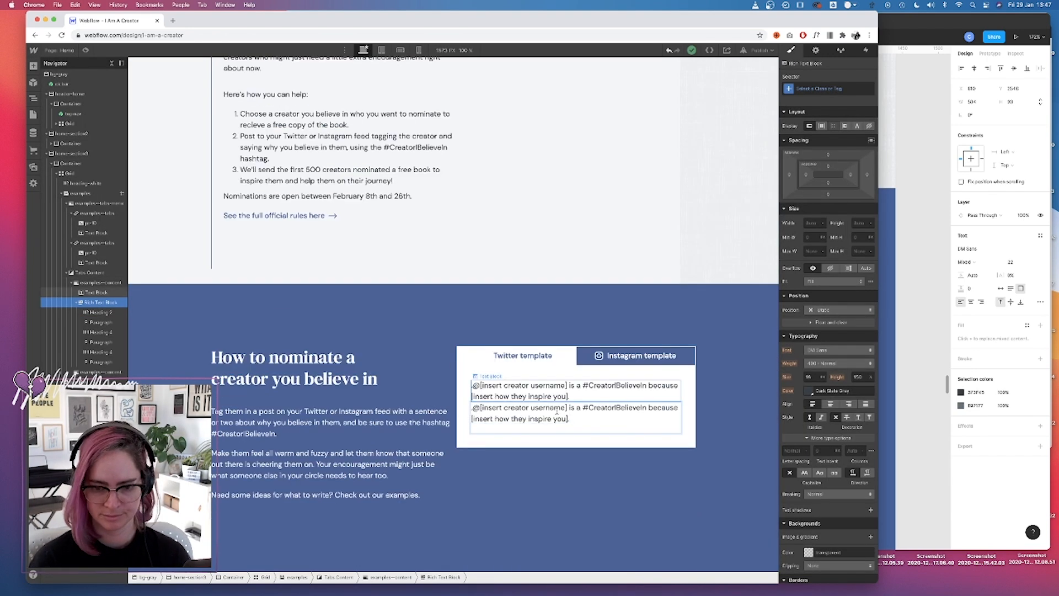
# Try the design's grey placeholder colour on the rich text block and delete that block.
pyautogui.moveTo(568, 409); pyautogui.dragTo(480, 408)
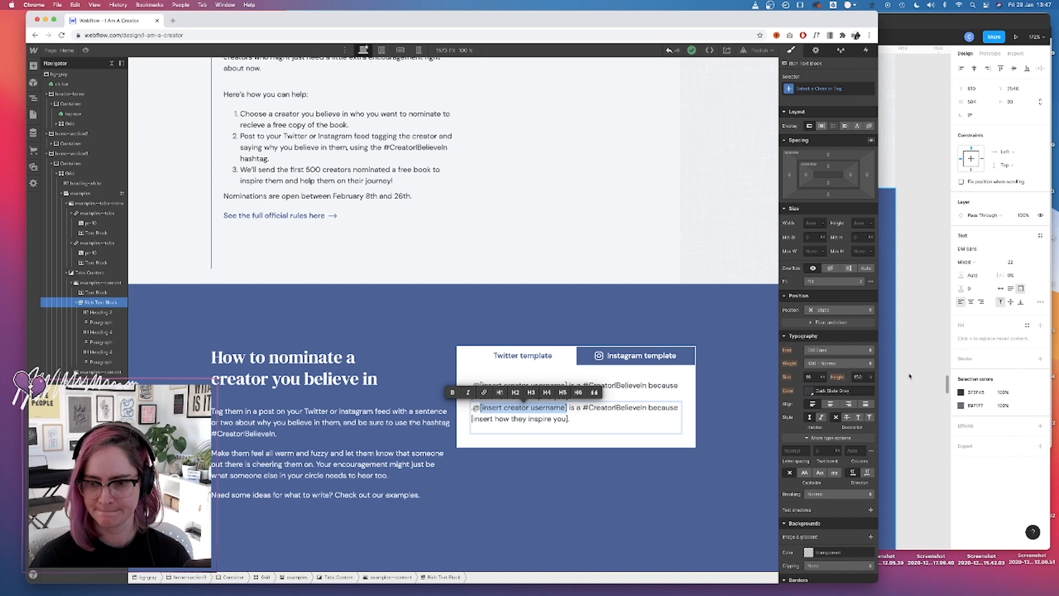
pyautogui.press('super+Tab')
pyautogui.press('super+Tab')
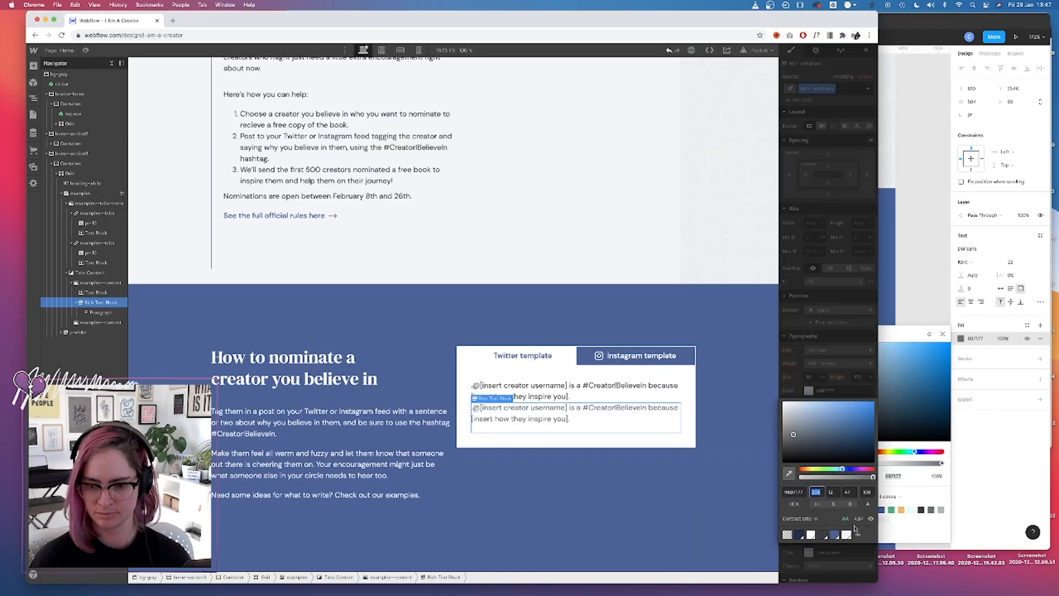
pyautogui.click(102, 292)
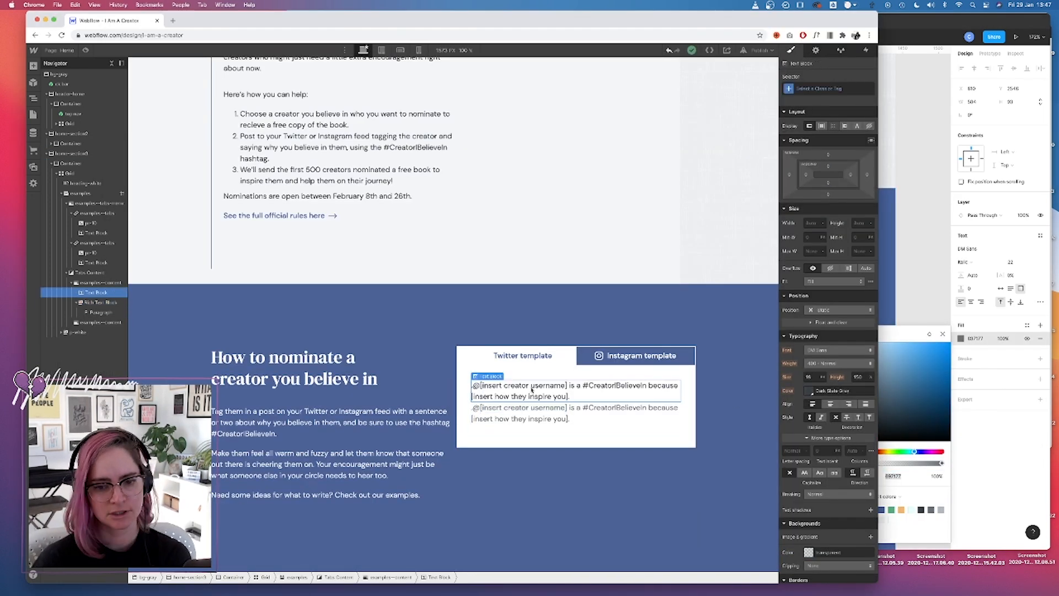
pyautogui.click(94, 303)
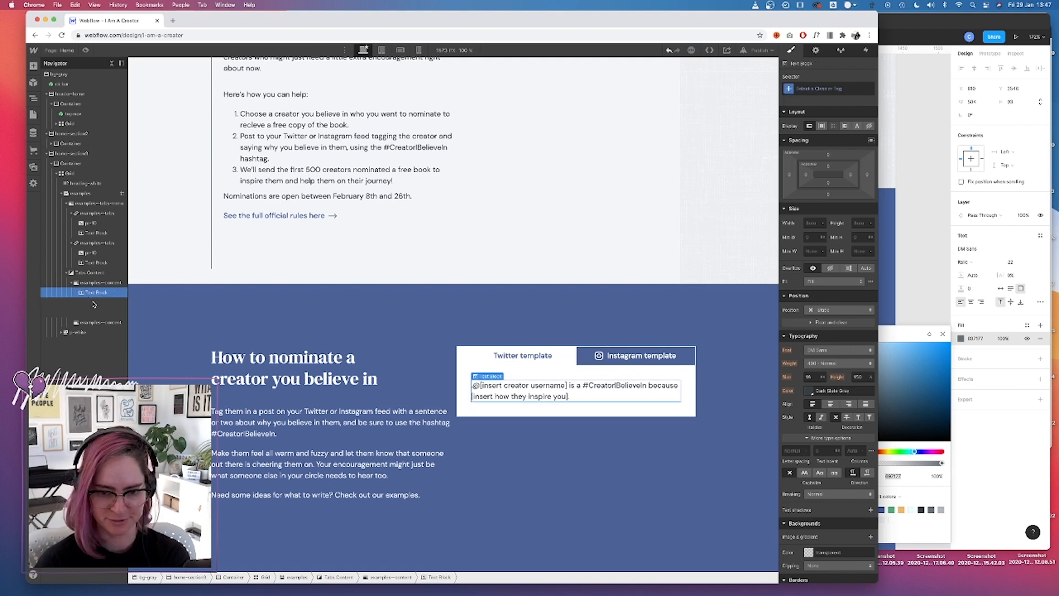
# Create the class examples--content--caption on the template text block and set its font size to 22 px.
pyautogui.click(932, 284)
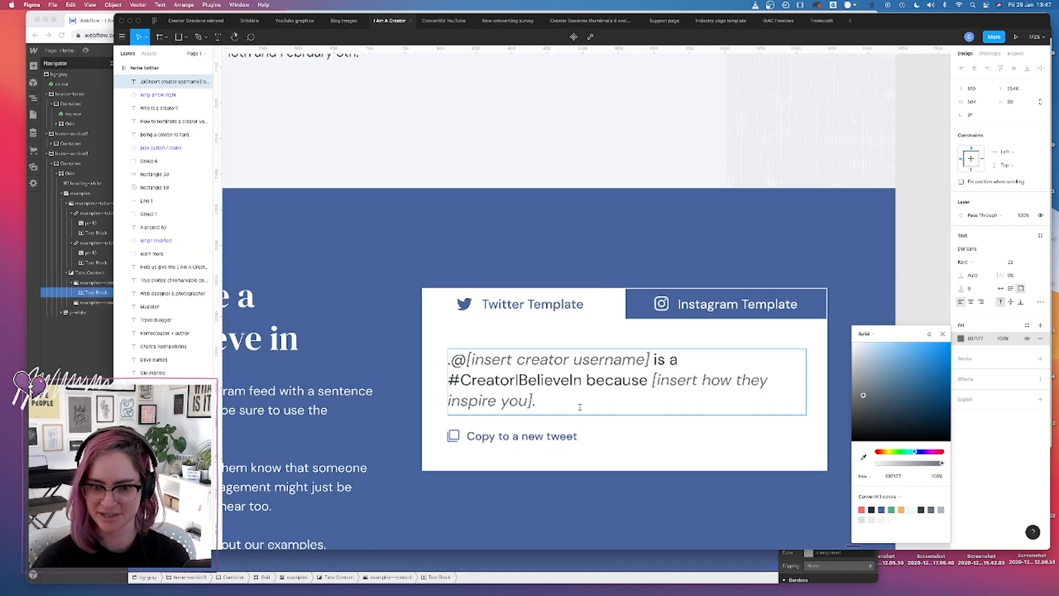
pyautogui.press('super+Tab')
pyautogui.write('20')
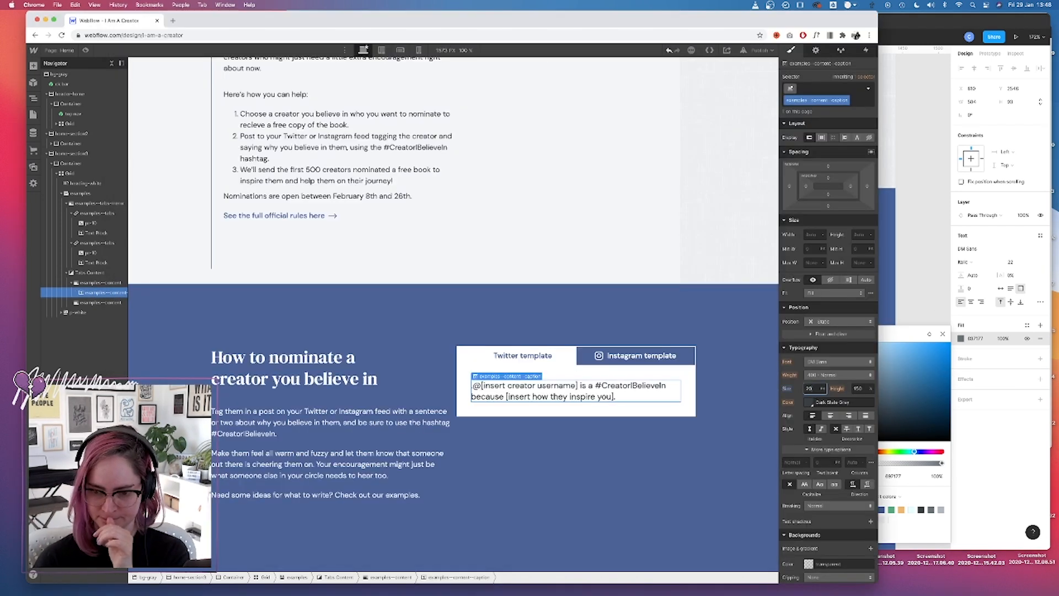
pyautogui.press('Up')
pyautogui.press('Up')
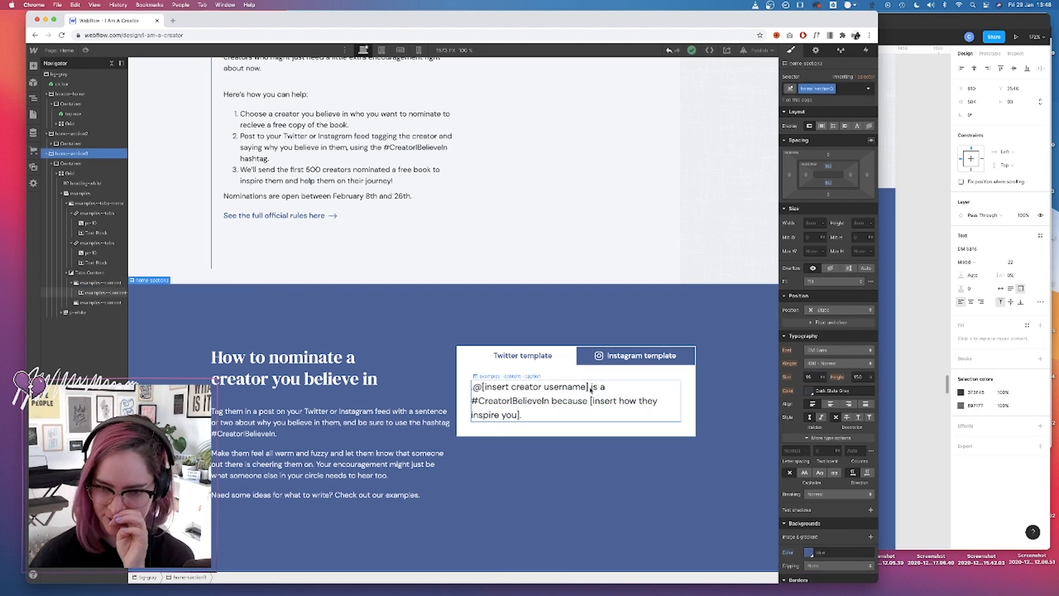
# Build a link block below the caption containing the copy icon and the text "Copy to a new tweet".
pyautogui.click(906, 389)
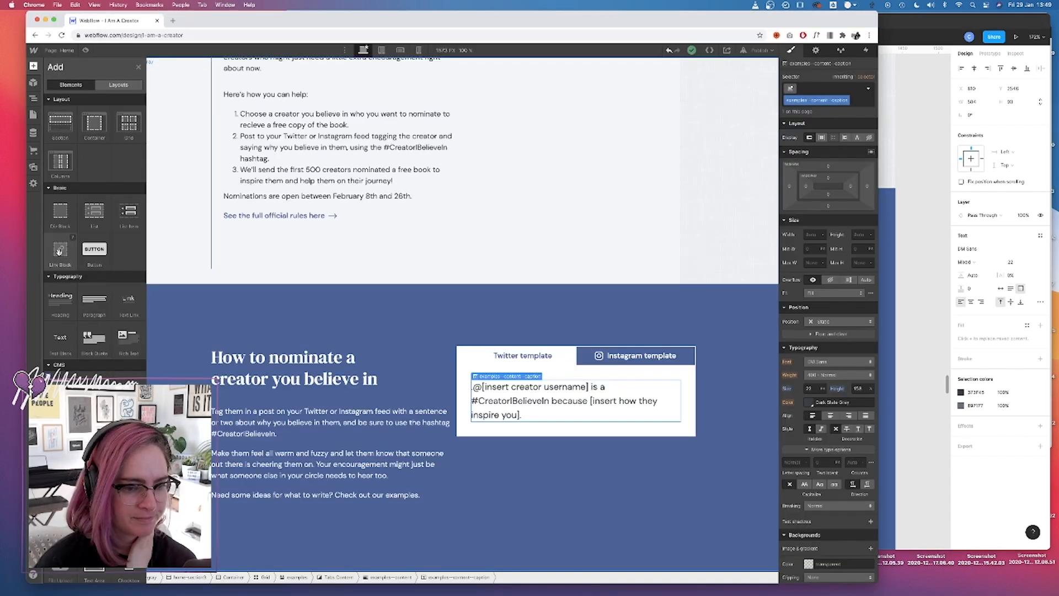
pyautogui.moveTo(59, 251); pyautogui.dragTo(496, 428)
pyautogui.moveTo(59, 337); pyautogui.dragTo(539, 433)
pyautogui.doubleClick(538, 433)
pyautogui.write('Copy to a new tweet')
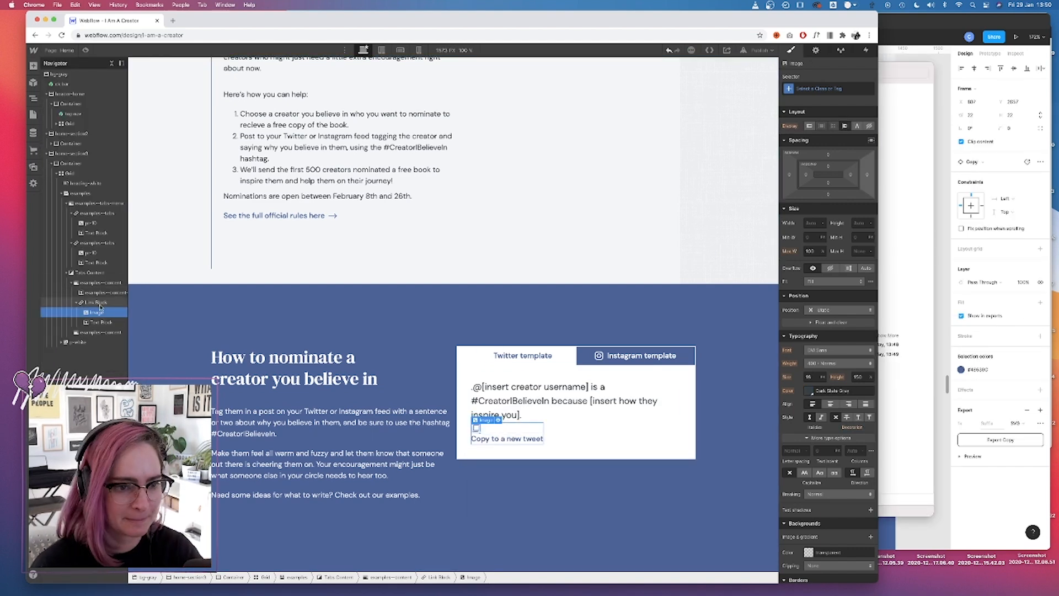
# Lay out the copy link with flex-side-by-side and pr-5 on its icon, and add bottom margin to the caption above it.
pyautogui.click(476, 428)
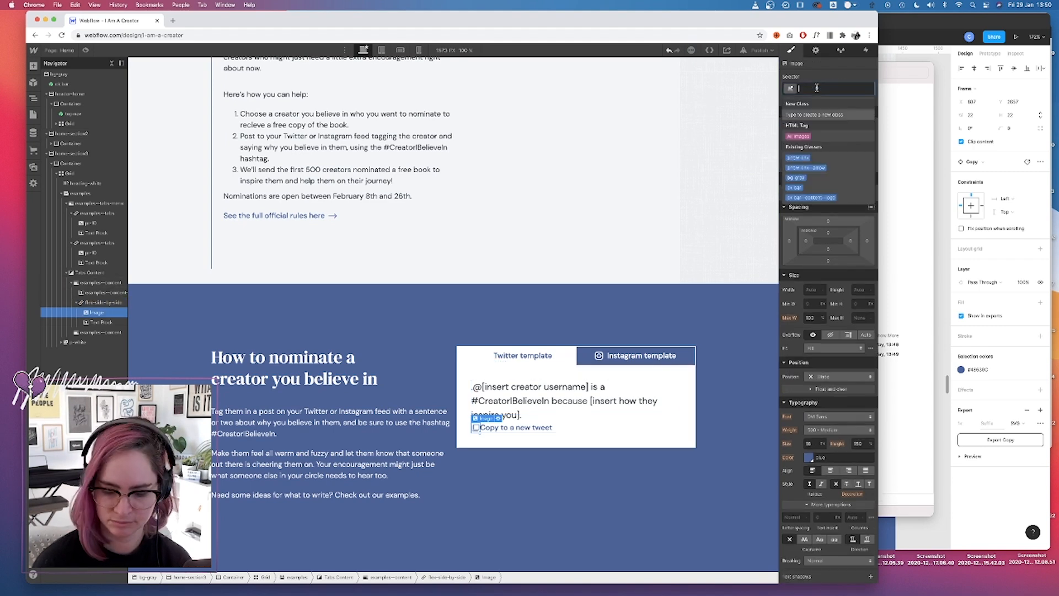
pyautogui.click(577, 403)
pyautogui.moveTo(830, 204); pyautogui.dragTo(831, 216)
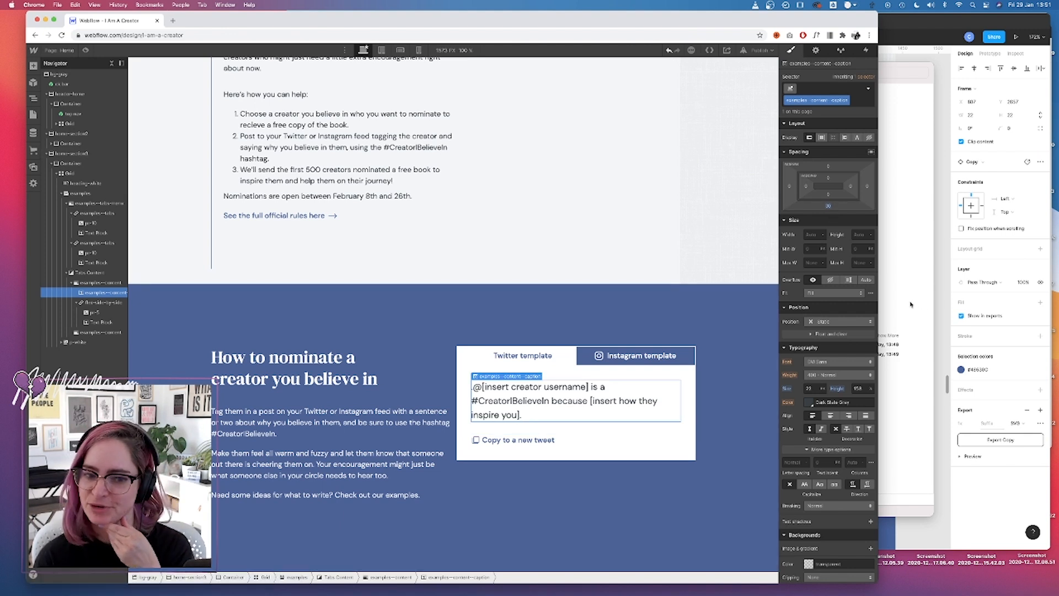
# Set the column gap of the nomination section's grid to 50 px.
pyautogui.click(72, 173)
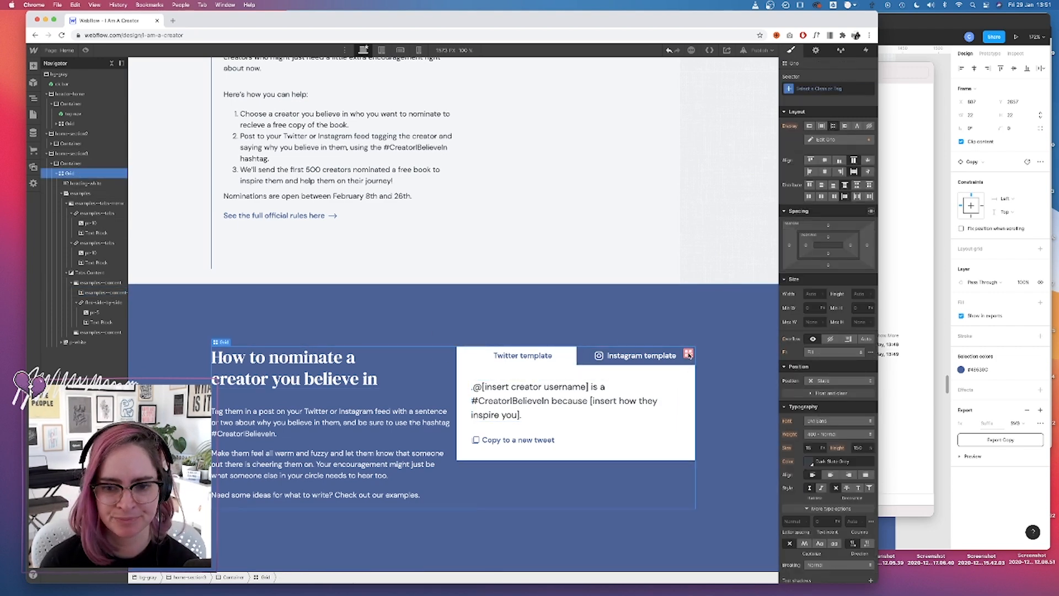
pyautogui.click(837, 142)
pyautogui.click(811, 156)
pyautogui.write('60')
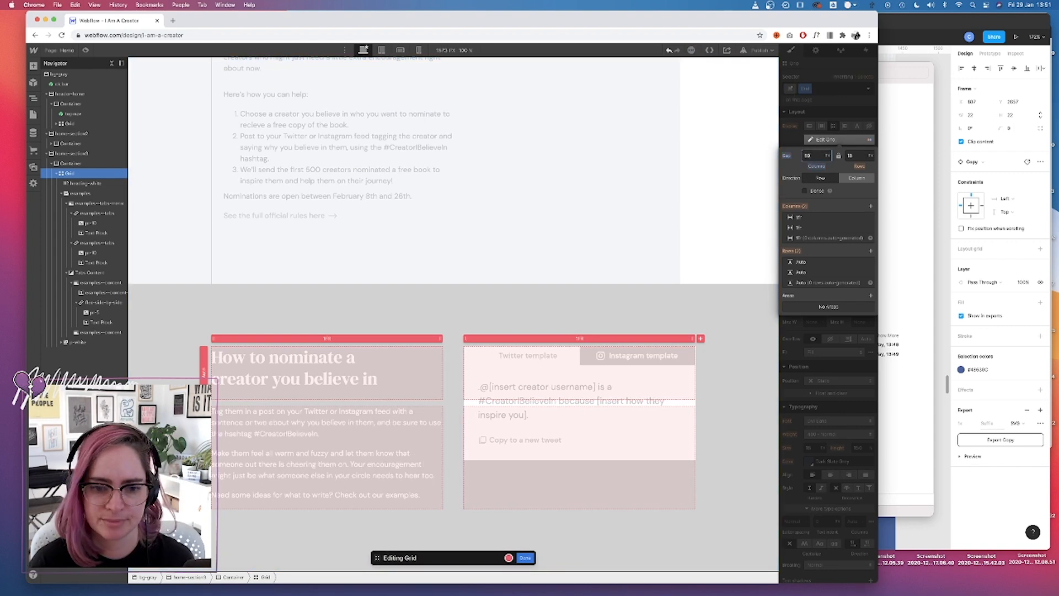
pyautogui.click(525, 557)
# Set the column gap of the giveaway-content grid to 50 px.
pyautogui.scroll(5, 579, 317)
pyautogui.click(386, 298)
pyautogui.click(84, 163)
pyautogui.click(852, 144)
pyautogui.click(811, 156)
pyautogui.write('50')
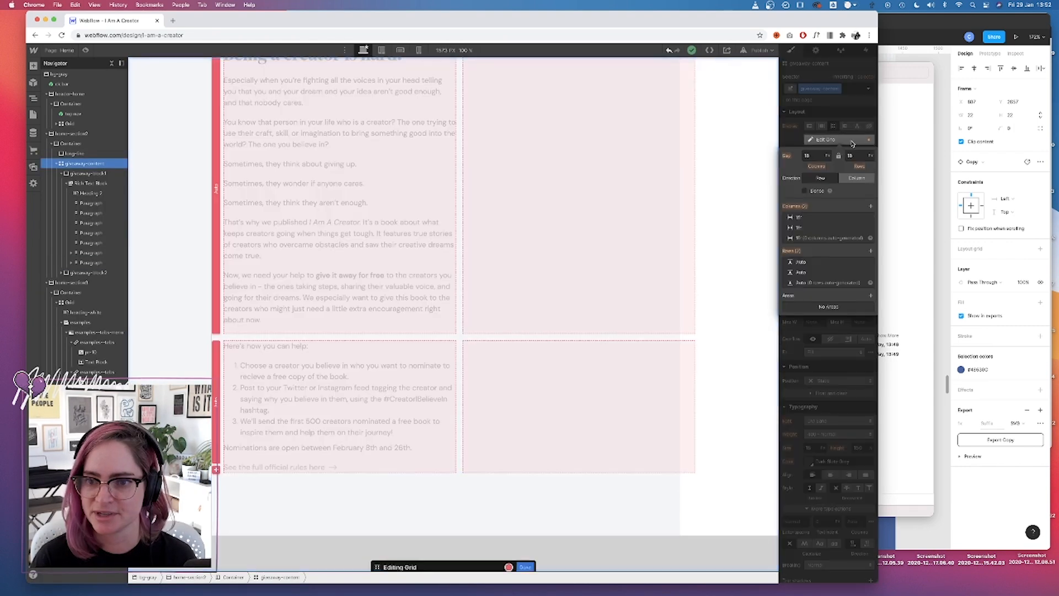
pyautogui.click(526, 558)
# In the Figma design, remove the box shadows from the Instagram and tweet example images and add an export setting.
pyautogui.press('super+Tab')
pyautogui.scroll(-5, 530, 331)
pyautogui.click(389, 365)
pyautogui.scroll(4, 433, 350)
pyautogui.scroll(5, 433, 351)
pyautogui.click(661, 347)
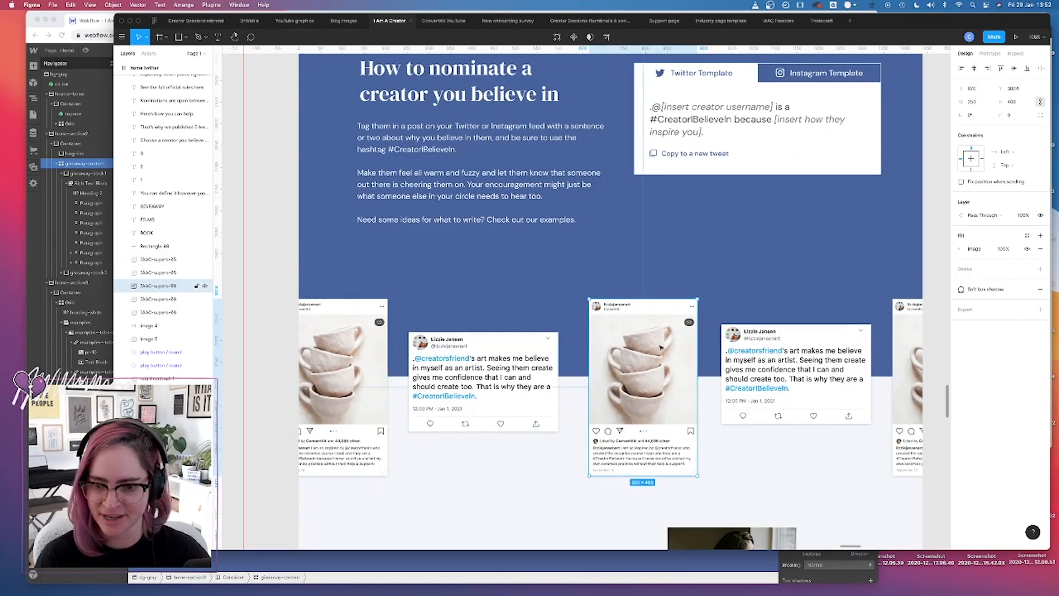
pyautogui.click(1041, 290)
pyautogui.click(797, 376)
pyautogui.click(1041, 289)
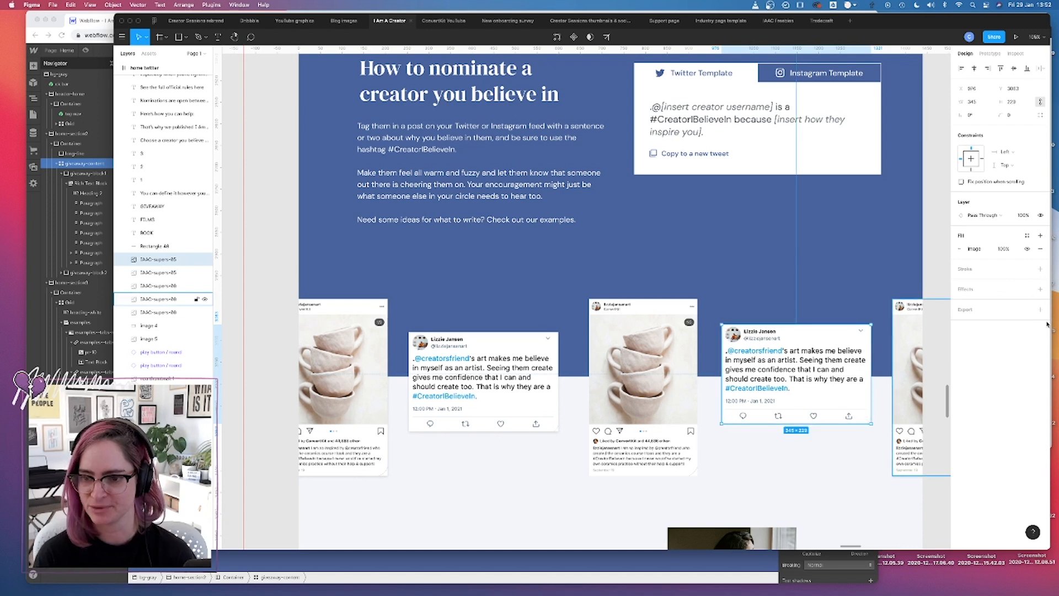
pyautogui.click(1041, 309)
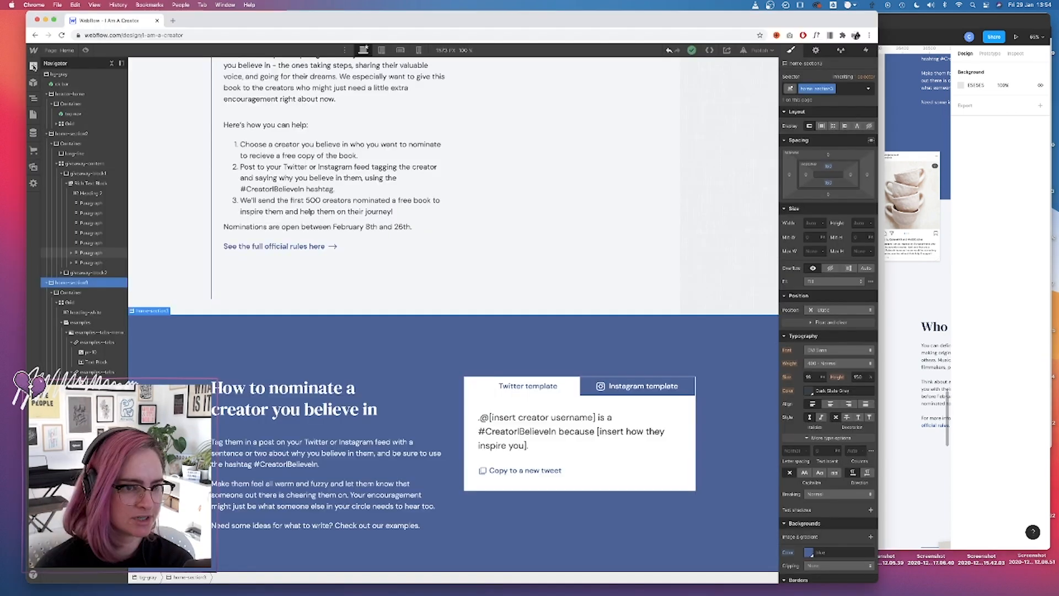
# In Webflow, build an example-images block with the Instagram and tweet images in the nomination section and hide its overflow.
pyautogui.click(33, 67)
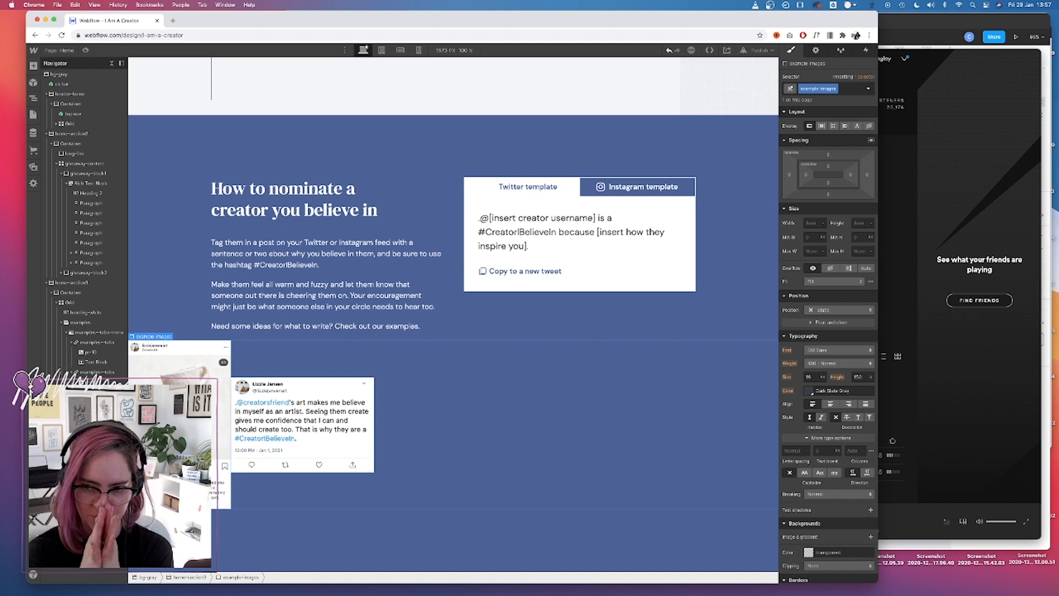
pyautogui.click(831, 270)
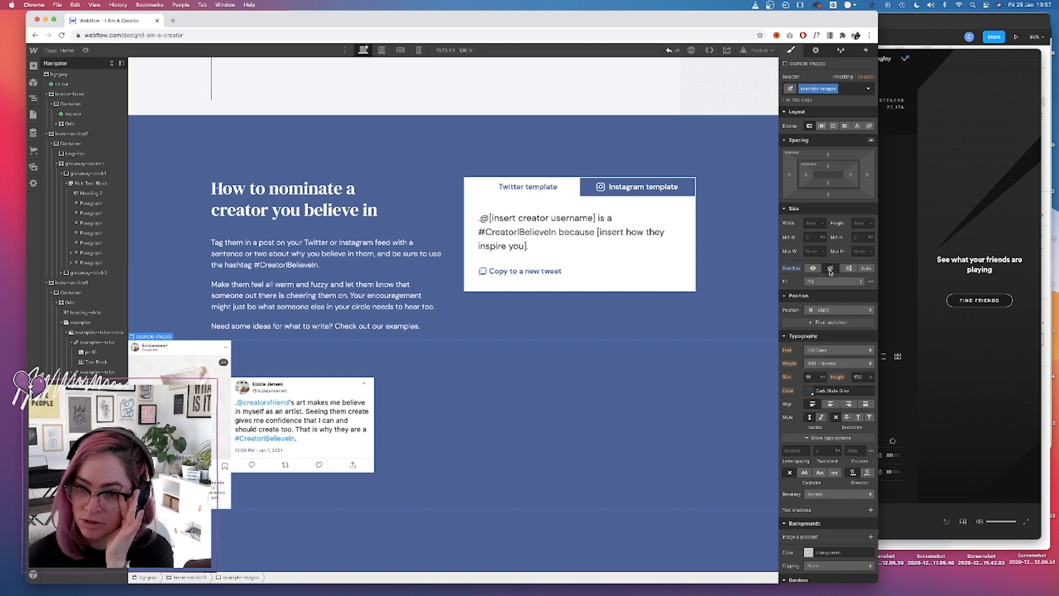
# Create the class example-images--screenshot for the example images and give it left and right margins.
pyautogui.click(222, 406)
pyautogui.press('super+Return')
pyautogui.write('example-images')
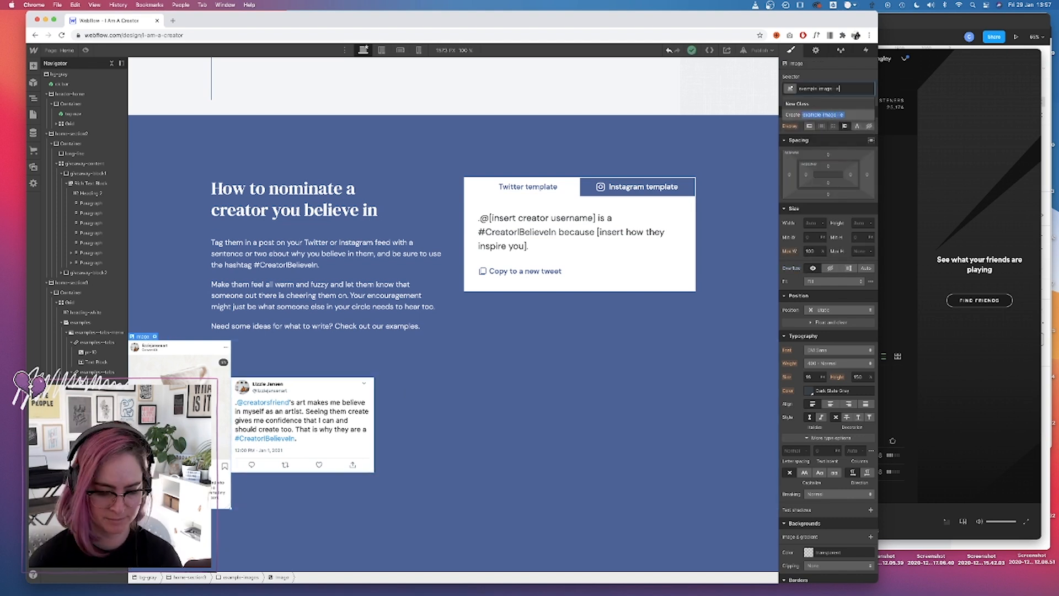
pyautogui.write('--screenshot')
pyautogui.press('Return')
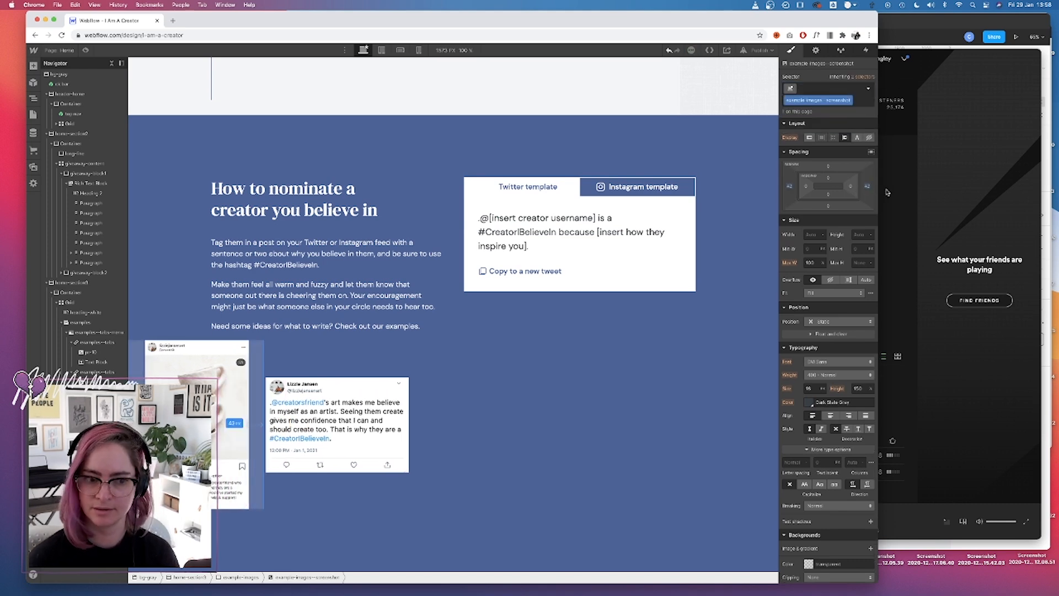
# Add an outside box shadow to the screenshots with 1 px distance and 10 px blur, and adjust its colour.
pyautogui.scroll(-5, 828, 331)
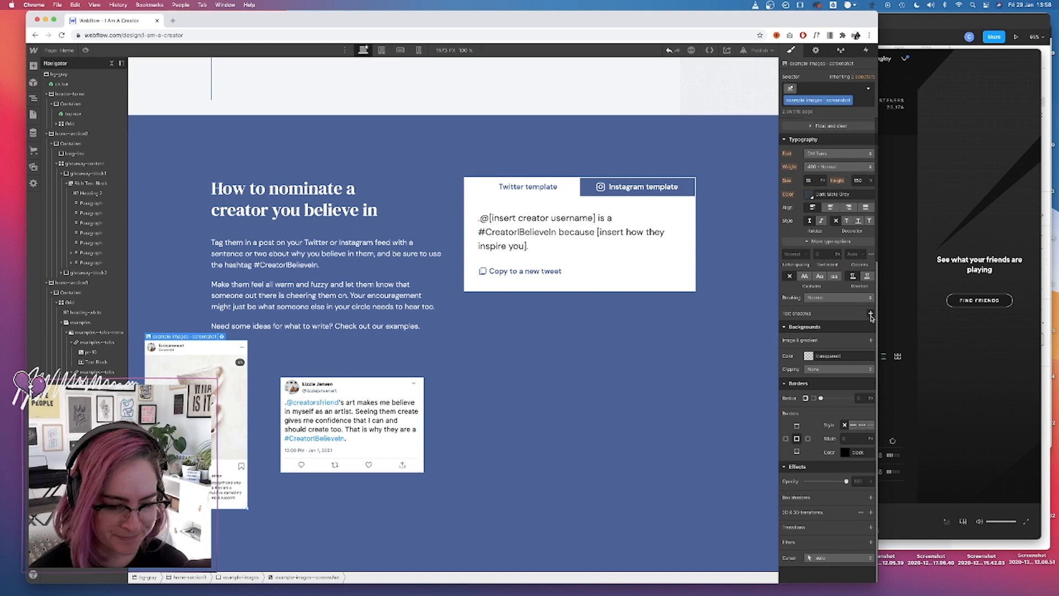
pyautogui.click(871, 497)
pyautogui.moveTo(810, 467); pyautogui.dragTo(822, 466)
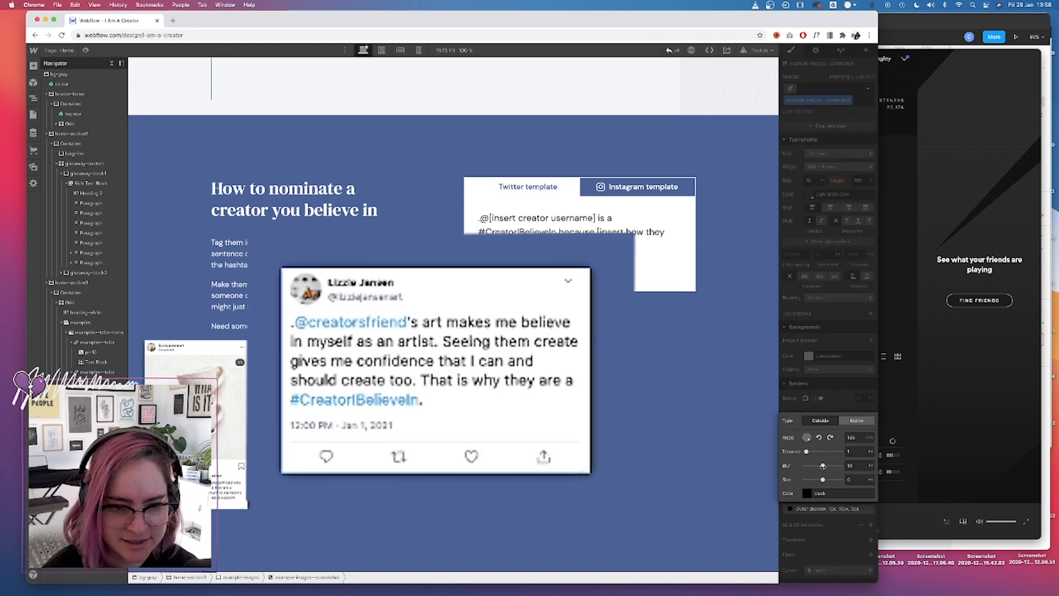
pyautogui.click(807, 493)
# Repeat the Instagram and tweet screenshots along the row and set the example-images block's top and bottom margins.
pyautogui.click(362, 397)
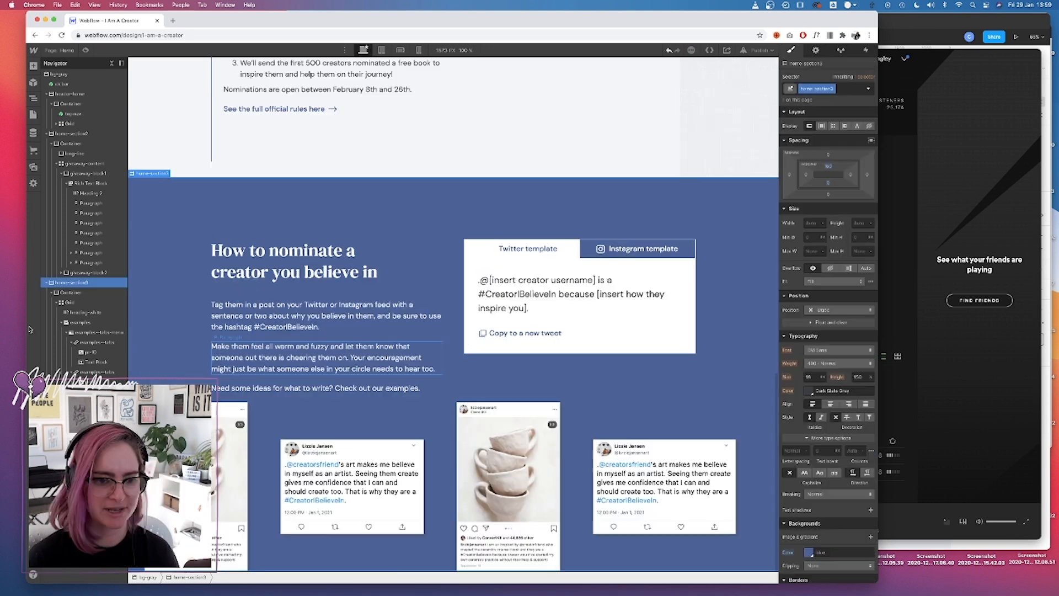
pyautogui.moveTo(828, 154); pyautogui.dragTo(829, 132)
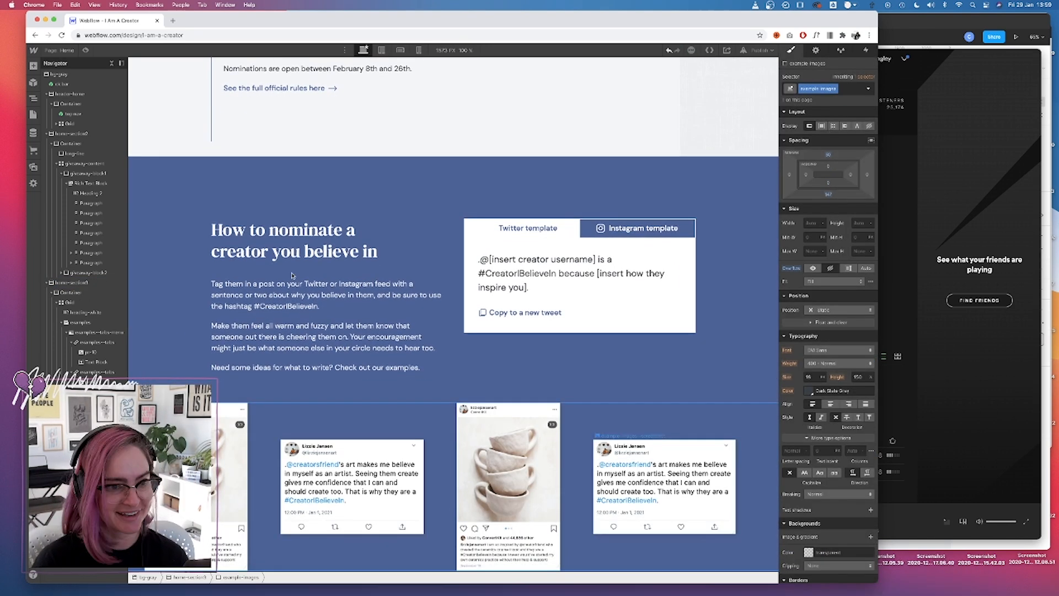
# Add the home-section4 section below the nomination section with a light-gray background and larger top padding.
pyautogui.click(686, 555)
pyautogui.click(809, 552)
pyautogui.moveTo(828, 166); pyautogui.dragTo(844, 227)
pyautogui.press('super+Tab')
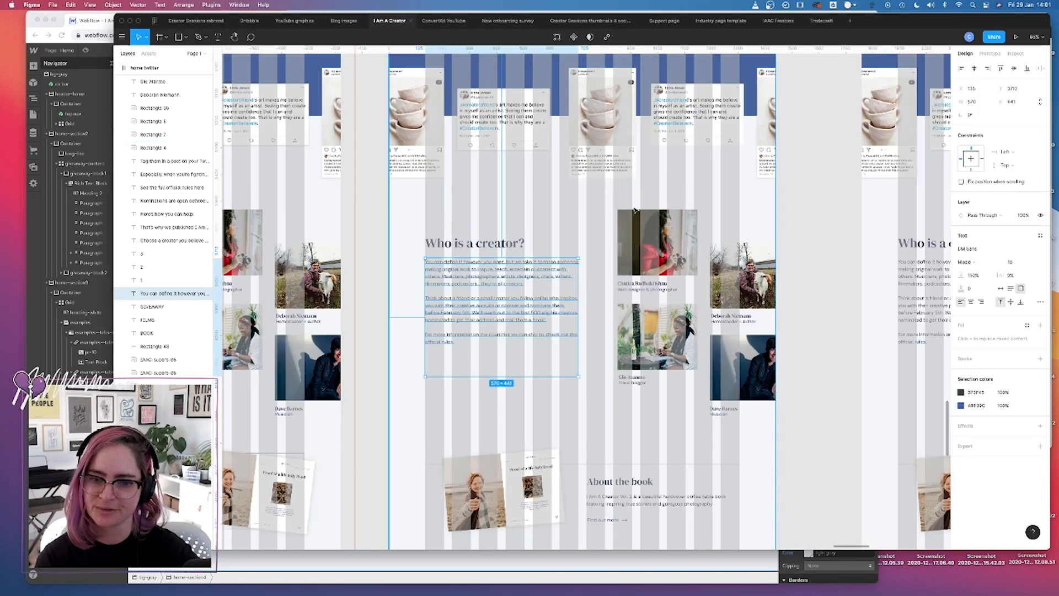
pyautogui.click(631, 236)
pyautogui.moveTo(631, 236); pyautogui.dragTo(681, 296)
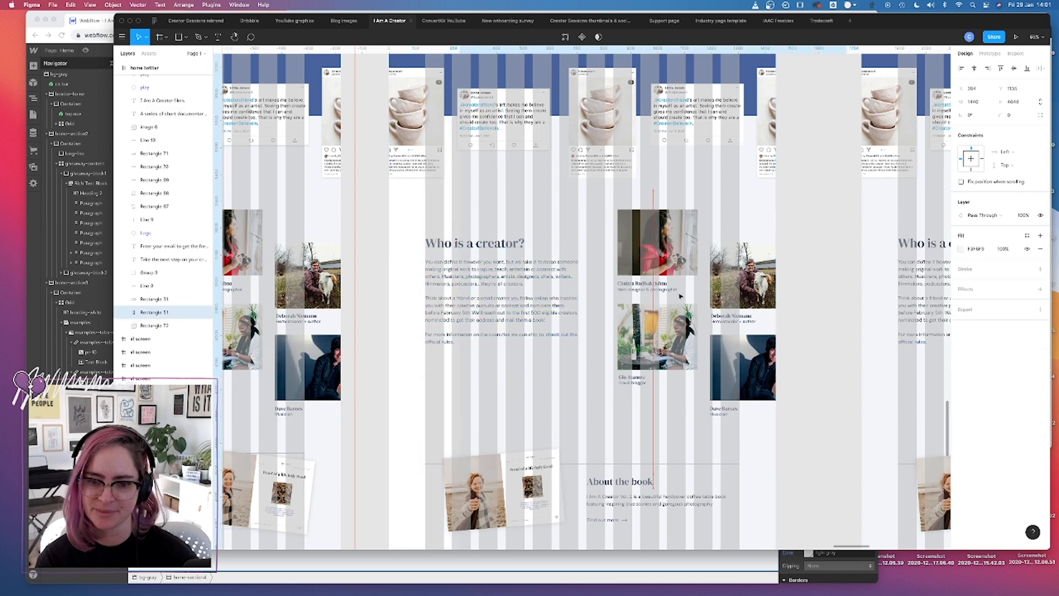
pyautogui.press('super+z')
# Move the four creator photos and their captions closer to the "Who is a creator?" text.
pyautogui.click(819, 423)
pyautogui.moveTo(819, 424); pyautogui.dragTo(603, 225)
pyautogui.moveTo(657, 336); pyautogui.dragTo(607, 337)
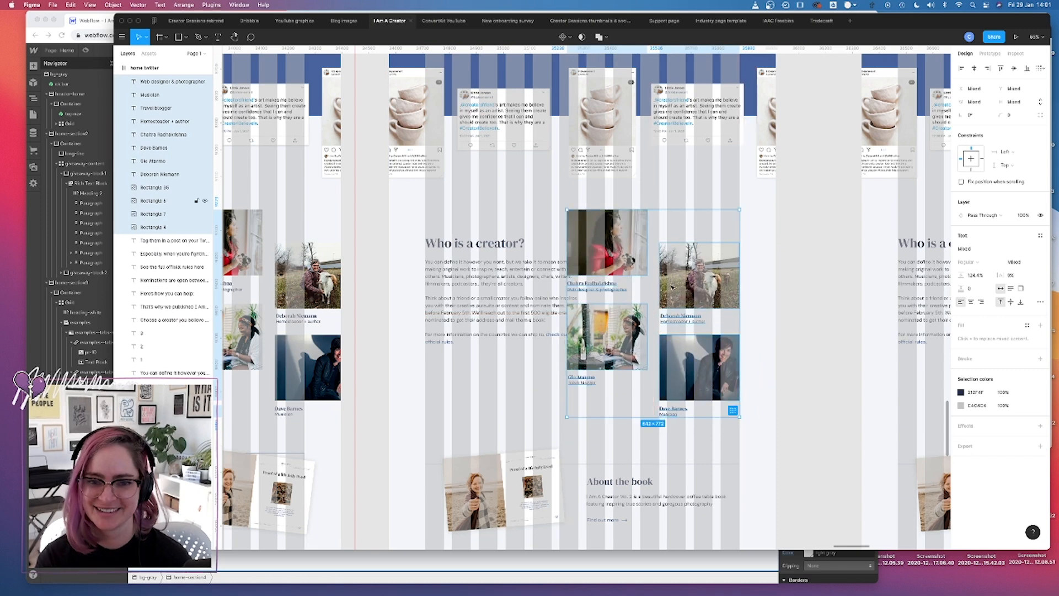
# Narrow the "Who is a creator?" paragraph box to about 442 px wide so it clears the photos, and hide the layout grid.
pyautogui.click(476, 282)
pyautogui.moveTo(579, 287); pyautogui.dragTo(544, 290)
pyautogui.click(364, 297)
pyautogui.hotkey('ctrl', 'g')
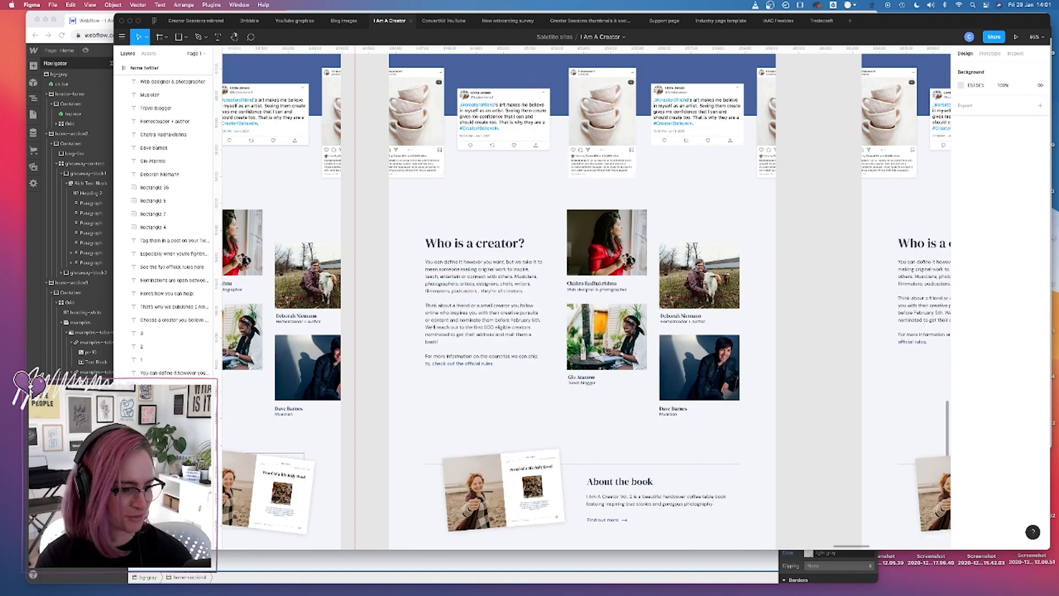
# Switch to Webflow, position the example-images block absolutely and shift it sideways with a negative left margin.
pyautogui.click(36, 336)
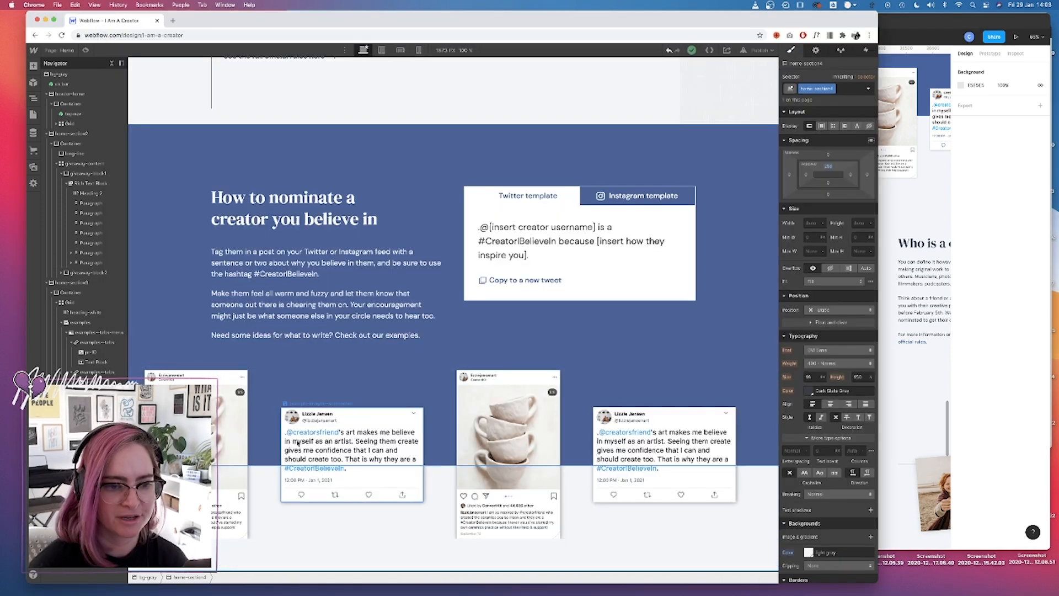
pyautogui.click(231, 424)
pyautogui.click(264, 422)
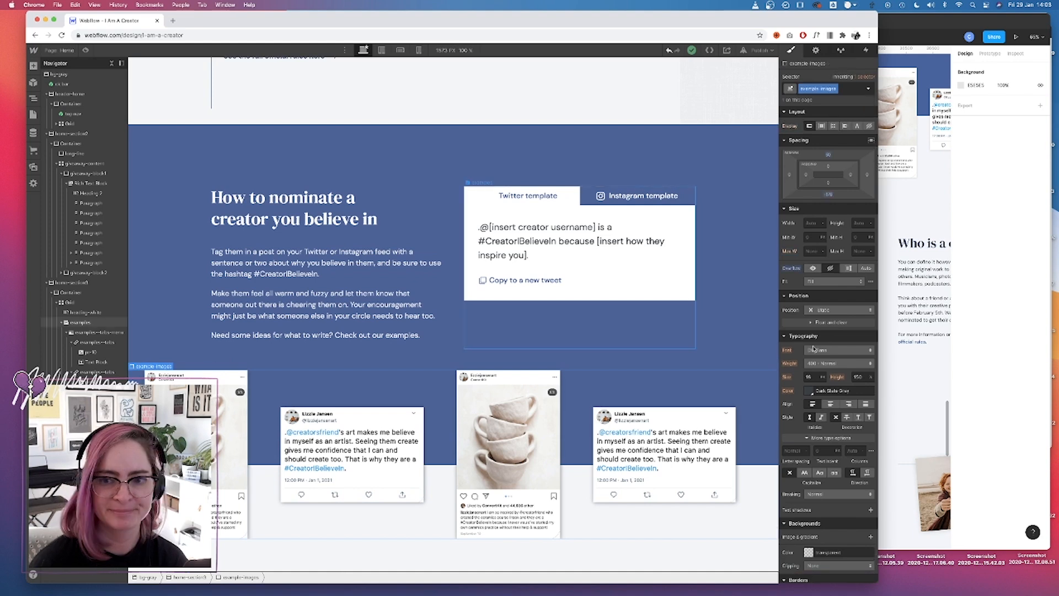
pyautogui.click(840, 310)
pyautogui.click(830, 349)
pyautogui.click(831, 385)
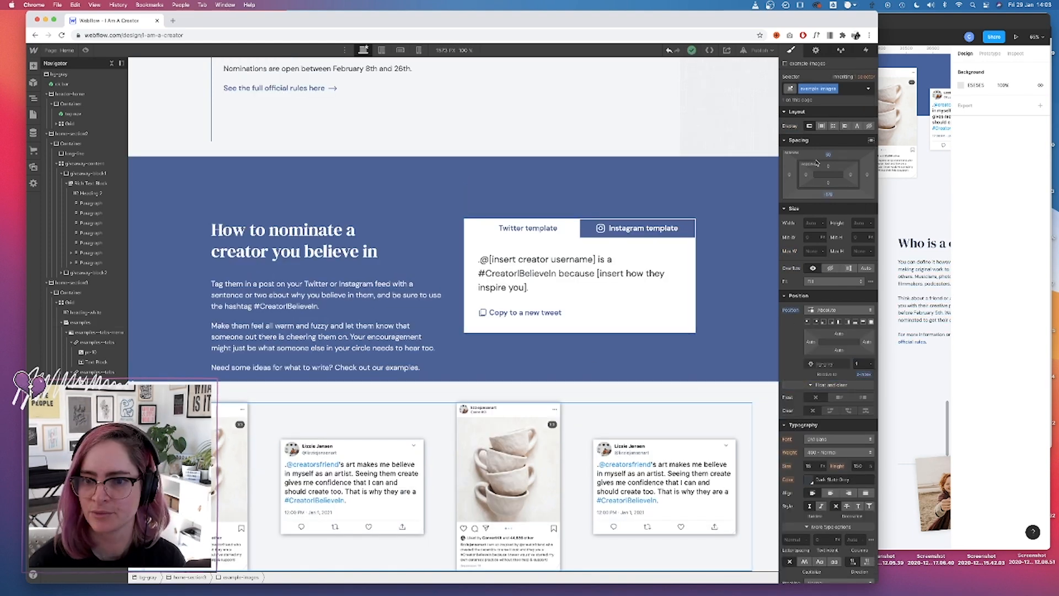
pyautogui.moveTo(790, 174); pyautogui.dragTo(822, 175)
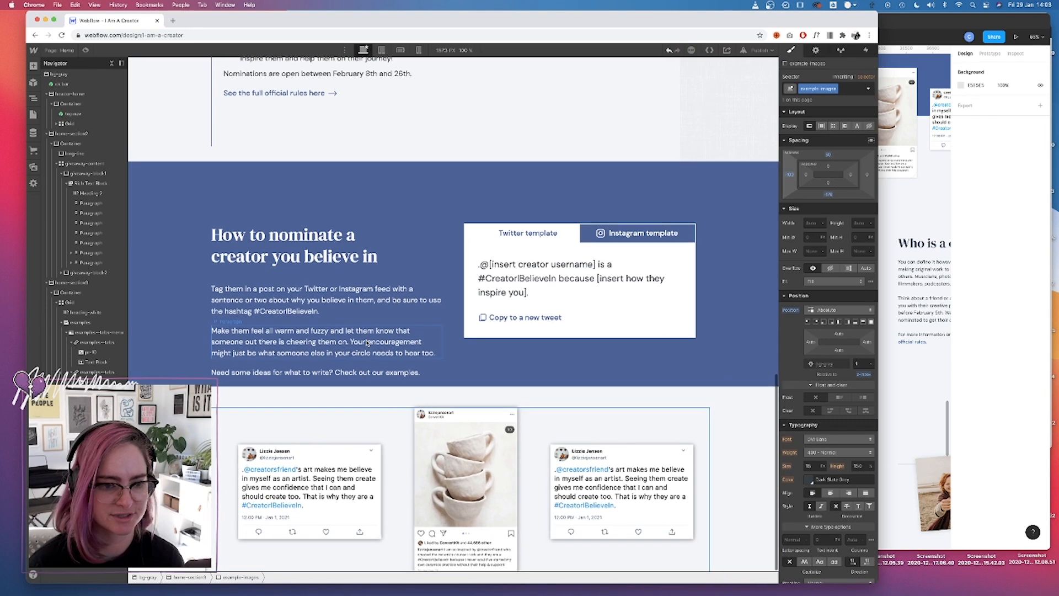
# Increase the nomination section's bottom padding behind the screenshots and extend the example-images row past the page's right edge with a negative right margin.
pyautogui.click(739, 191)
pyautogui.click(828, 183)
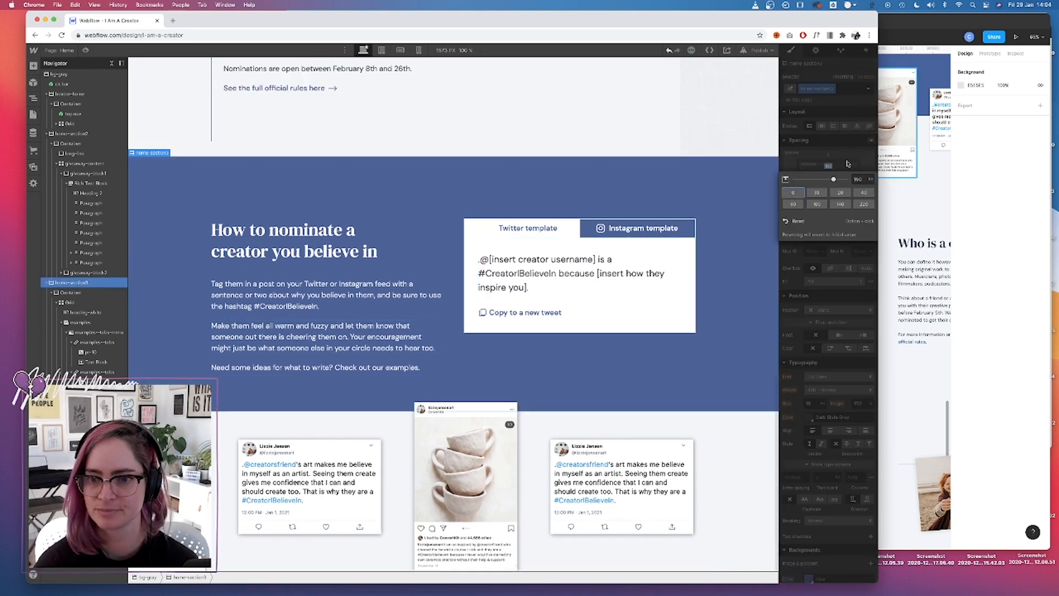
pyautogui.moveTo(828, 183); pyautogui.dragTo(829, 134)
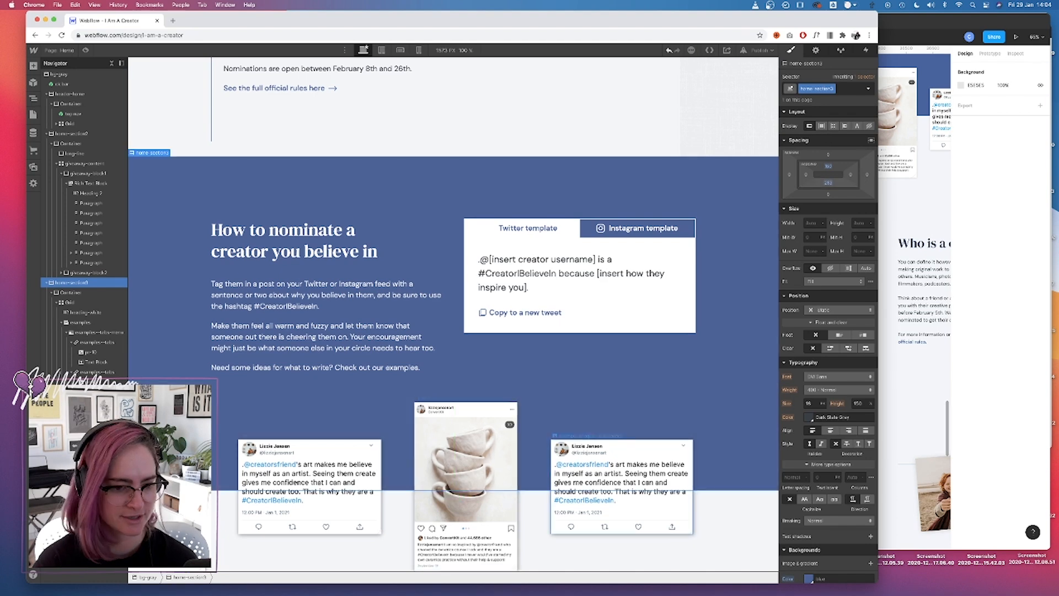
pyautogui.click(740, 469)
pyautogui.scroll(-3, 745, 397)
pyautogui.scroll(3, 745, 398)
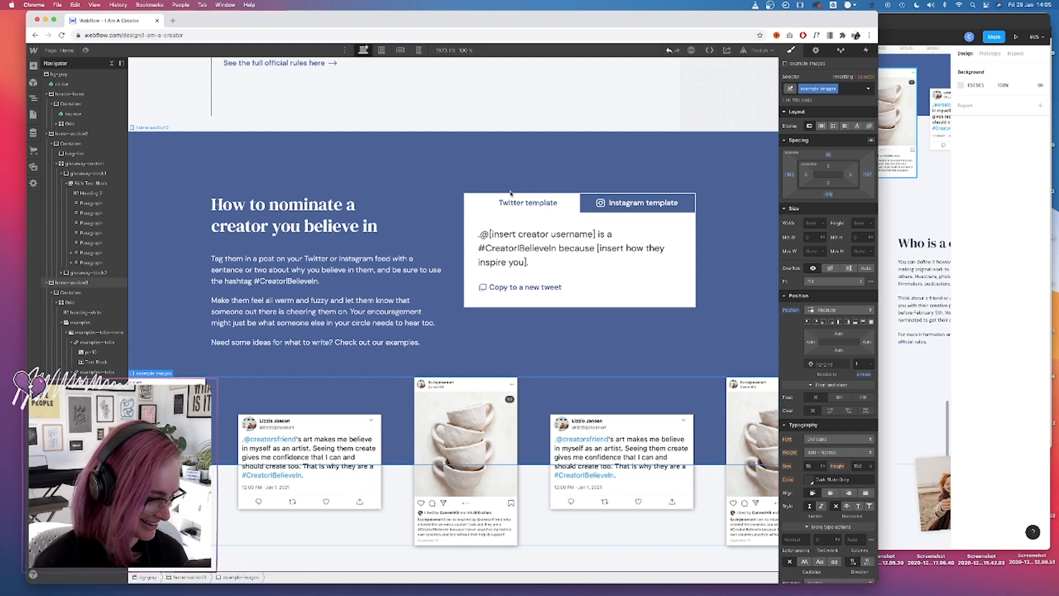
# Add a creator-grid holding the "Who is a creator?" text to home-section4 and divide the grid into three columns.
pyautogui.click(510, 193)
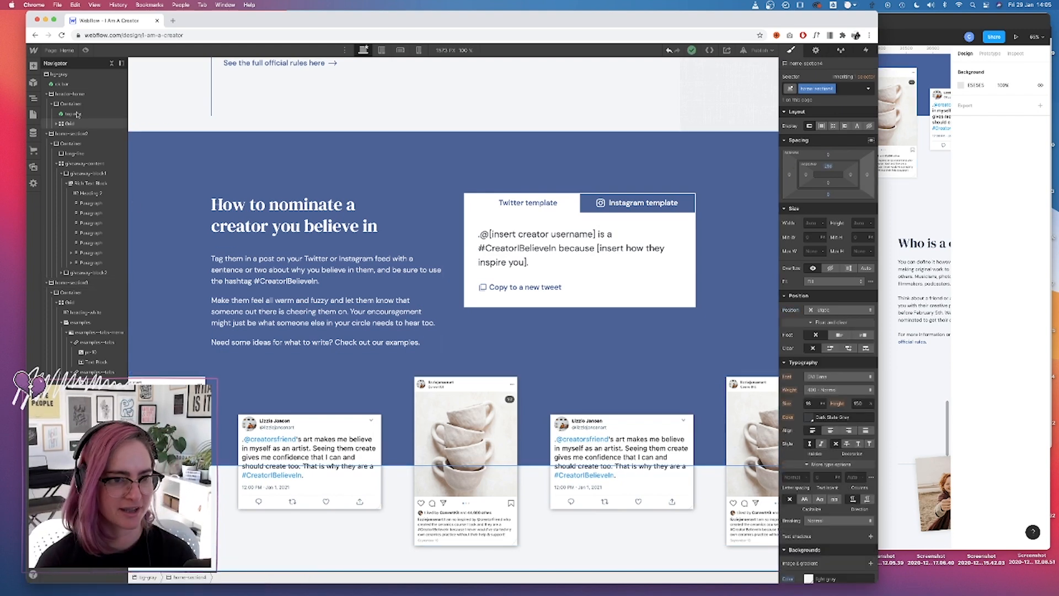
pyautogui.click(33, 66)
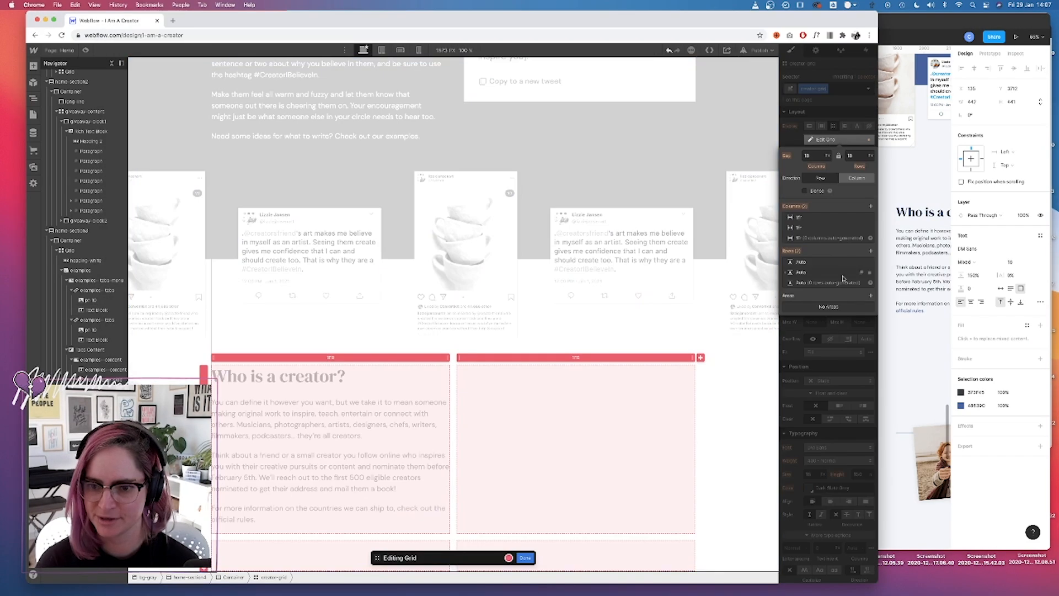
pyautogui.click(432, 354)
pyautogui.moveTo(418, 357); pyautogui.dragTo(388, 357)
pyautogui.moveTo(463, 358); pyautogui.dragTo(552, 357)
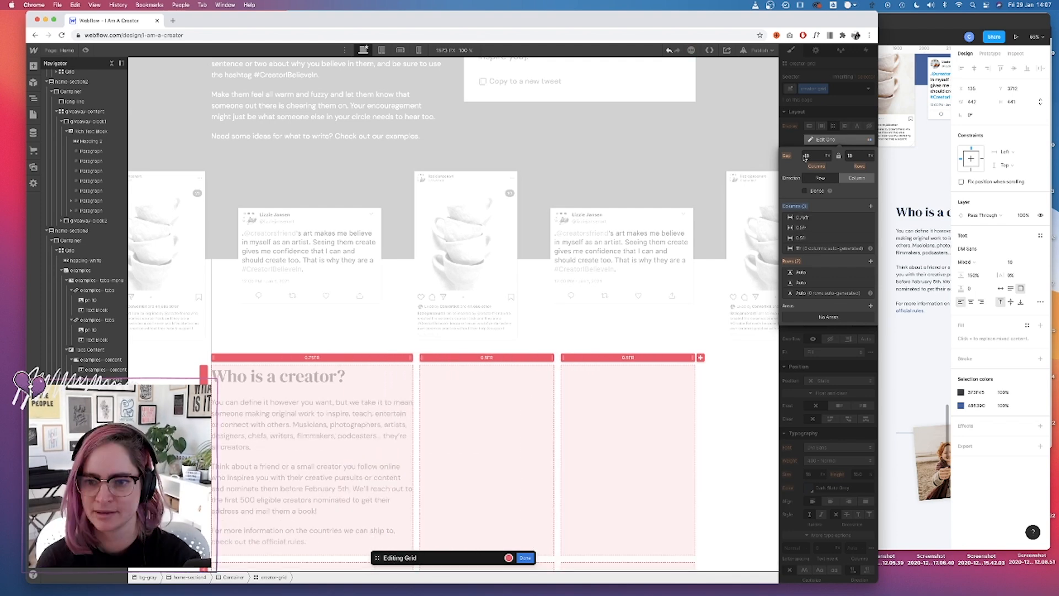
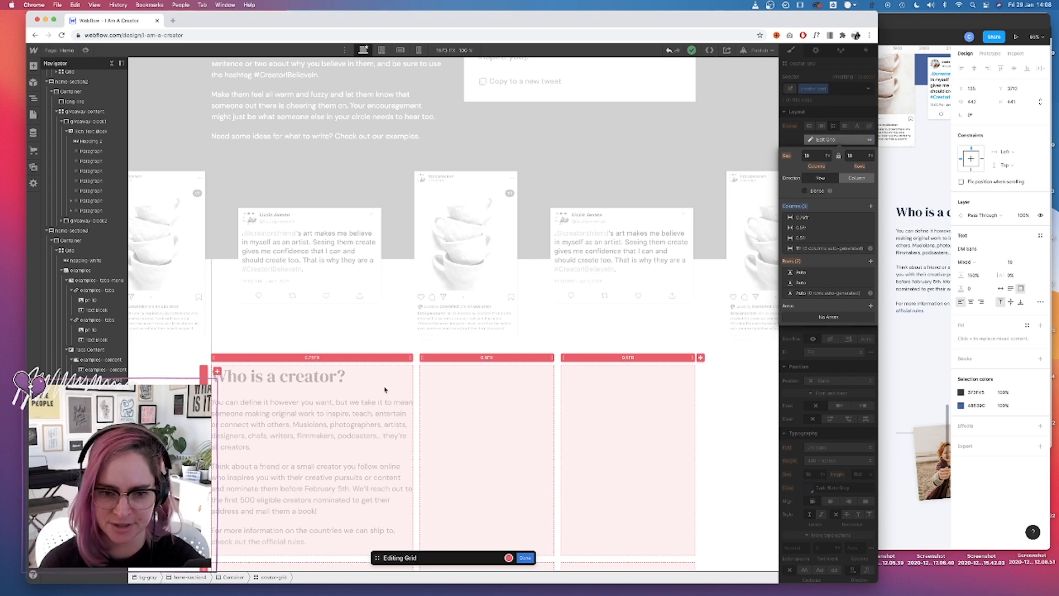
# Give the creator-grid's three columns equal widths and widen the gap between the columns.
pyautogui.moveTo(411, 357); pyautogui.dragTo(367, 358)
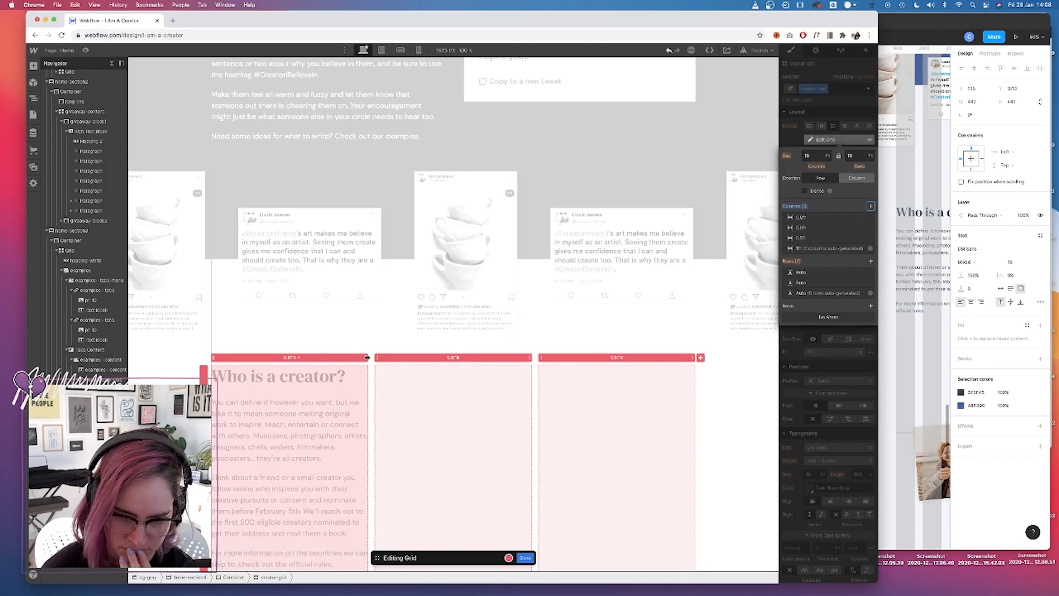
pyautogui.scroll(-3, 448, 350)
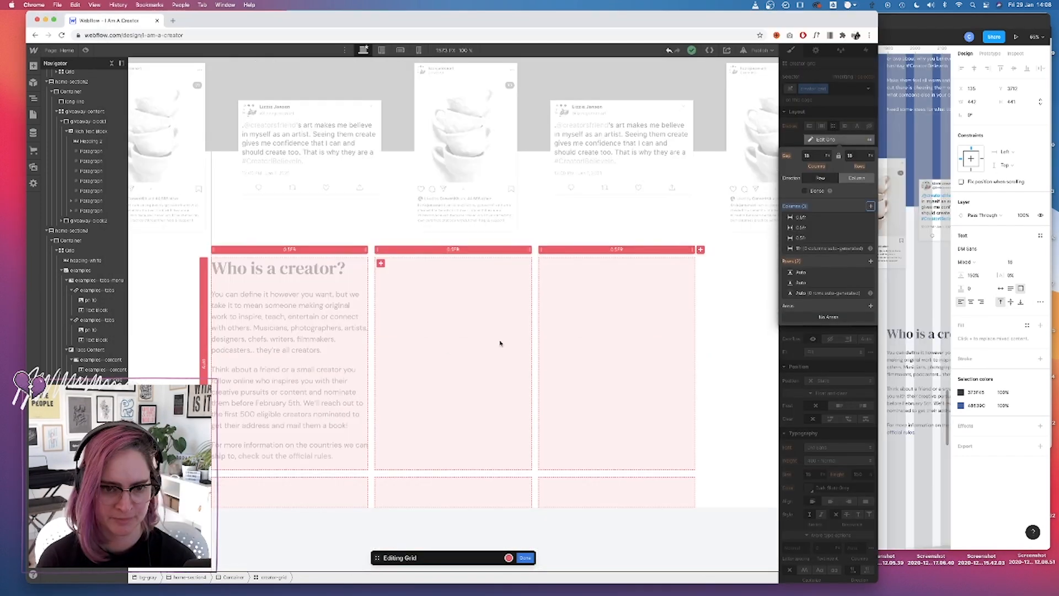
pyautogui.click(807, 155)
pyautogui.write('60')
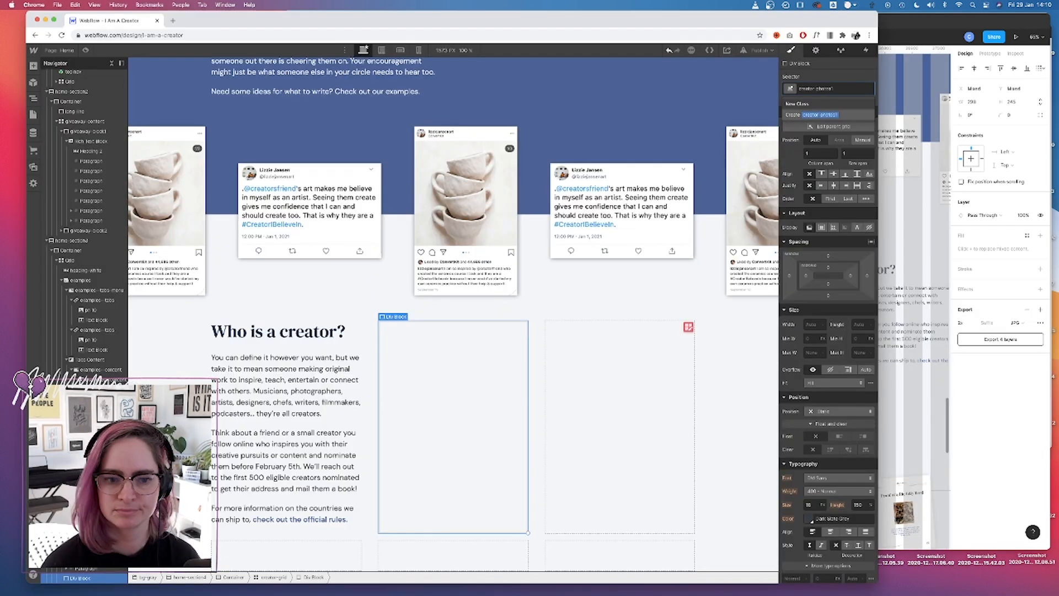
# Fill a creator-photos1 block in the second column with two photo entries captioned "Web designer & photographer" and "Travel blogger & coach".
pyautogui.press('a')
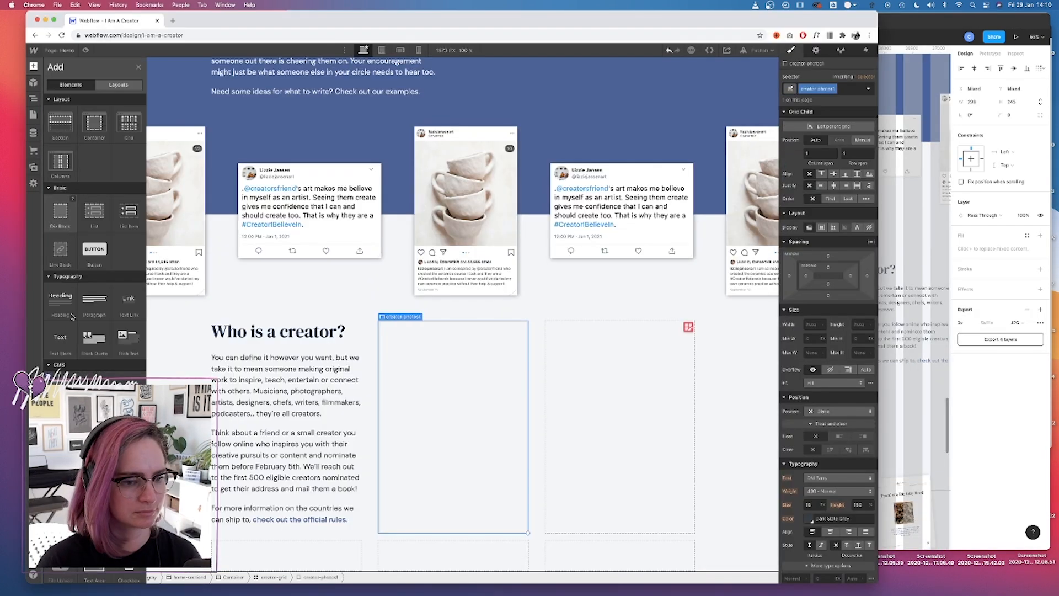
pyautogui.click(93, 315)
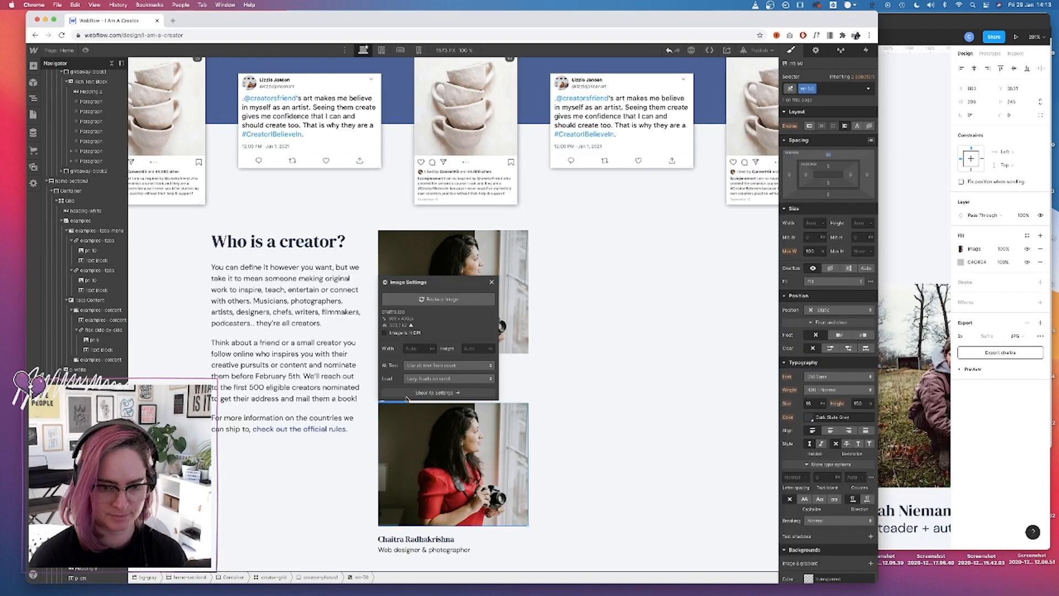
pyautogui.click(438, 299)
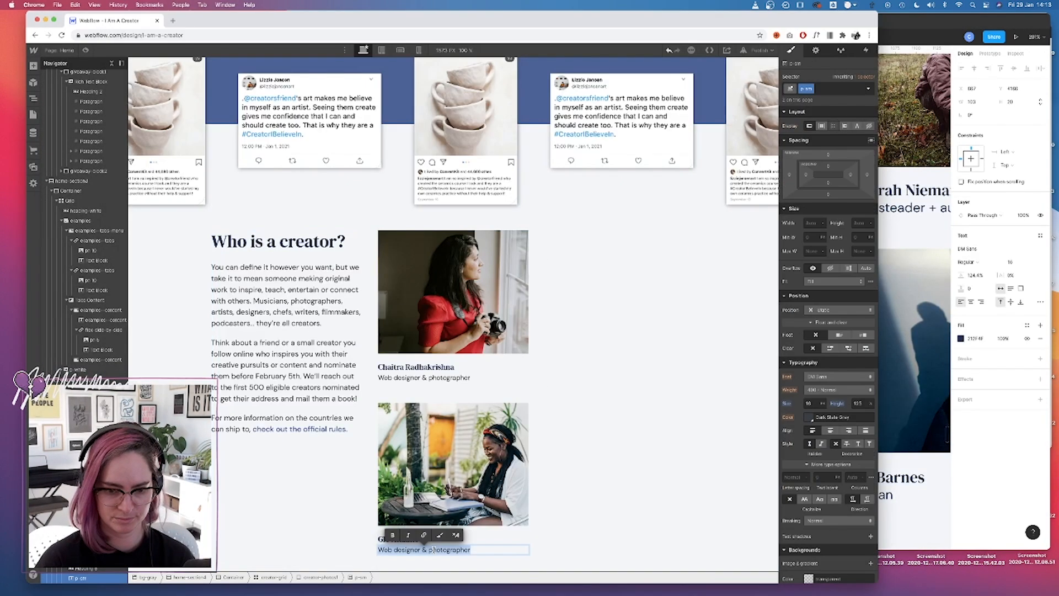
pyautogui.write('Travel blogger & cod')
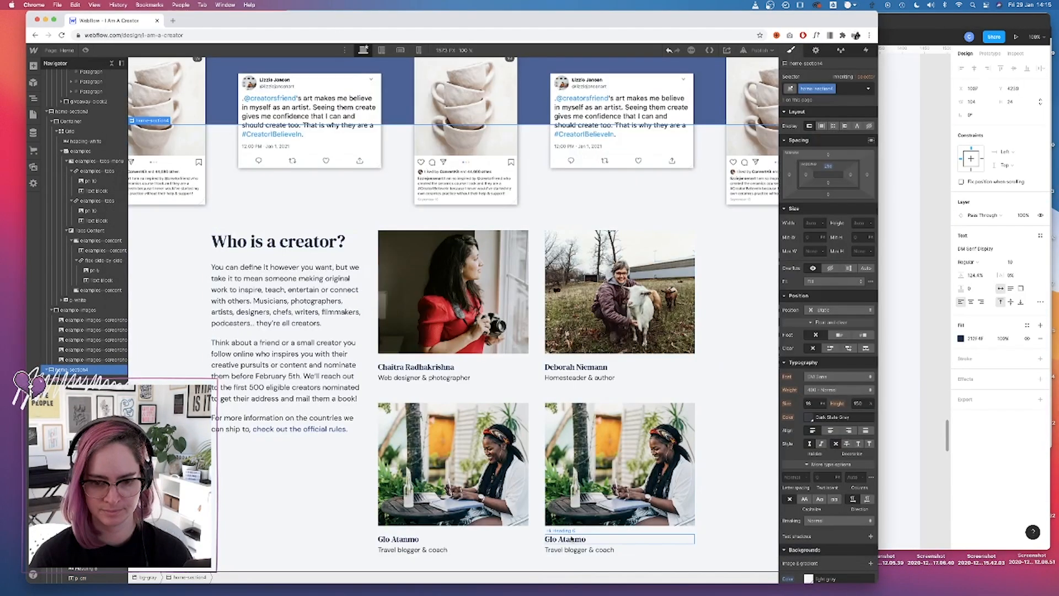
# Replace the lower photo in the third column with the musician's portrait and offset the creator-photos2 block downward with a top margin.
pyautogui.click(637, 438)
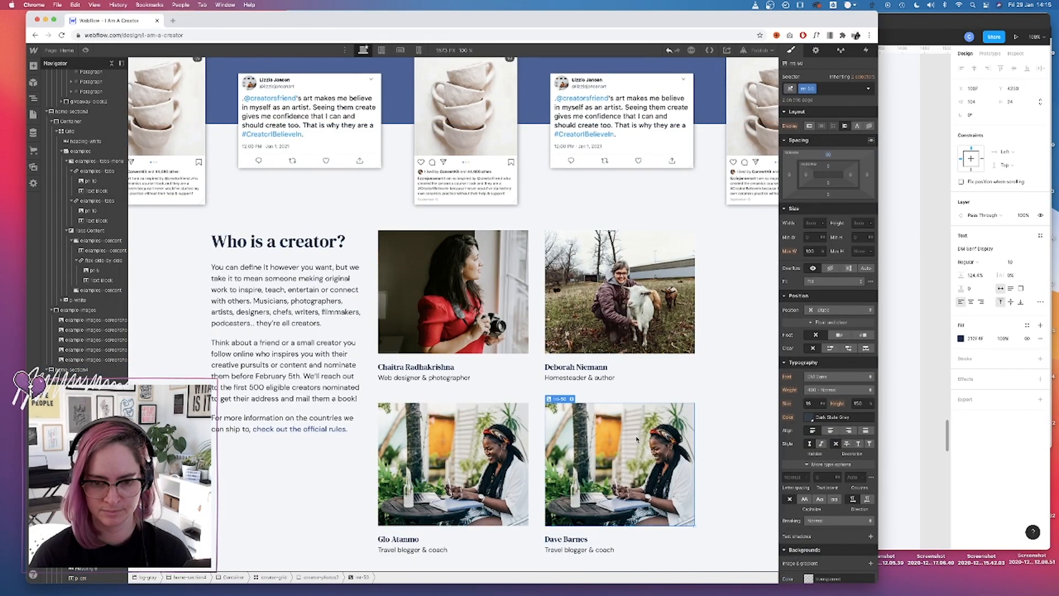
pyautogui.doubleClick(637, 439)
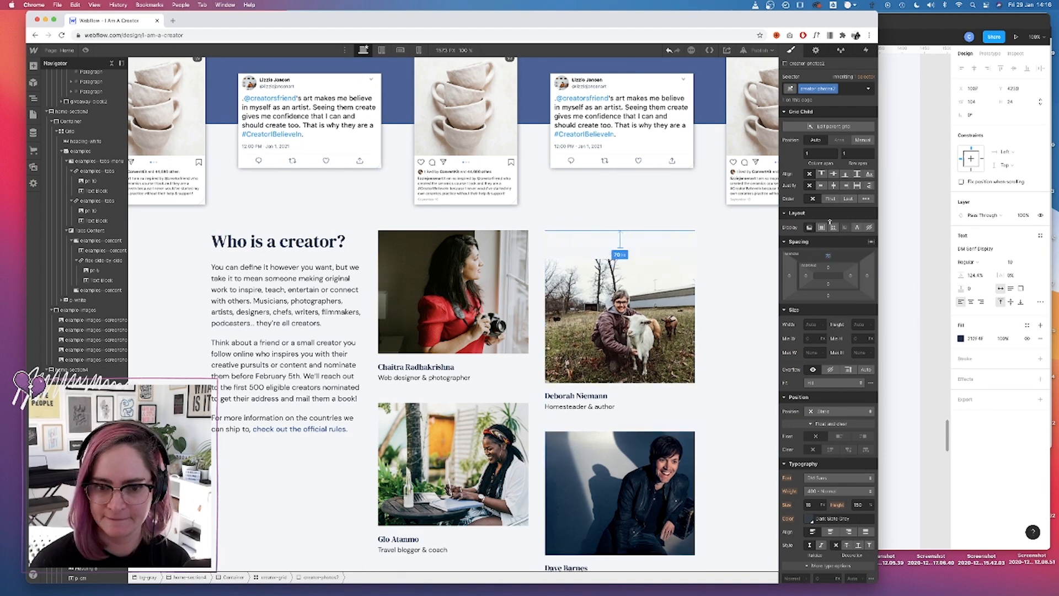
pyautogui.moveTo(830, 222)
pyautogui.mouseDown()
pyautogui.moveTo(829, 198)
pyautogui.moveTo(828, 226)
pyautogui.mouseUp()
pyautogui.moveTo(827, 225); pyautogui.dragTo(827, 225)
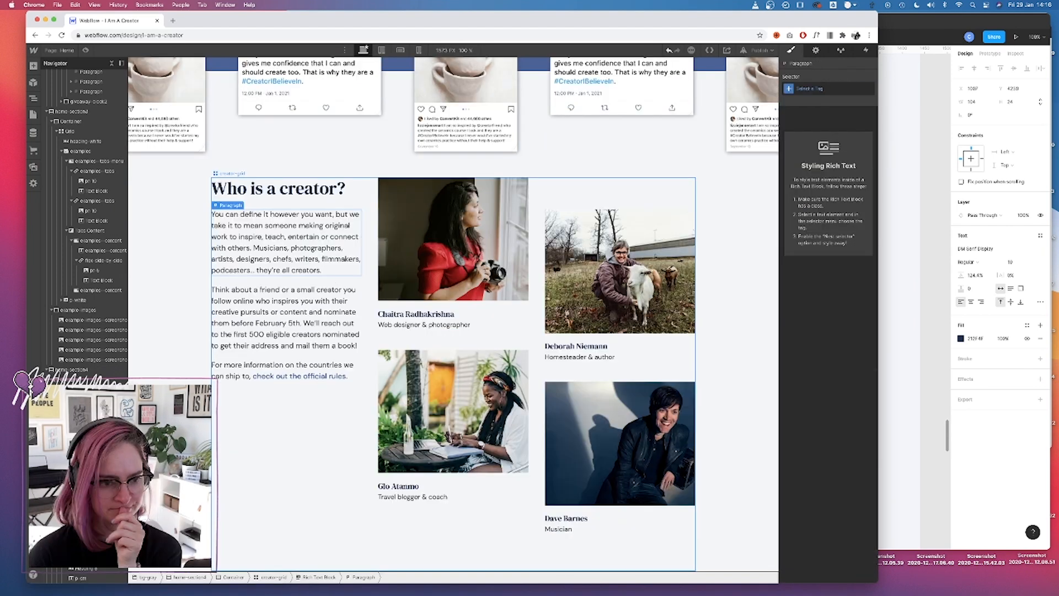
# Center the "Who is a creator?" text vertically with a vertical flex layout and increase home-section4's top padding.
pyautogui.click(295, 474)
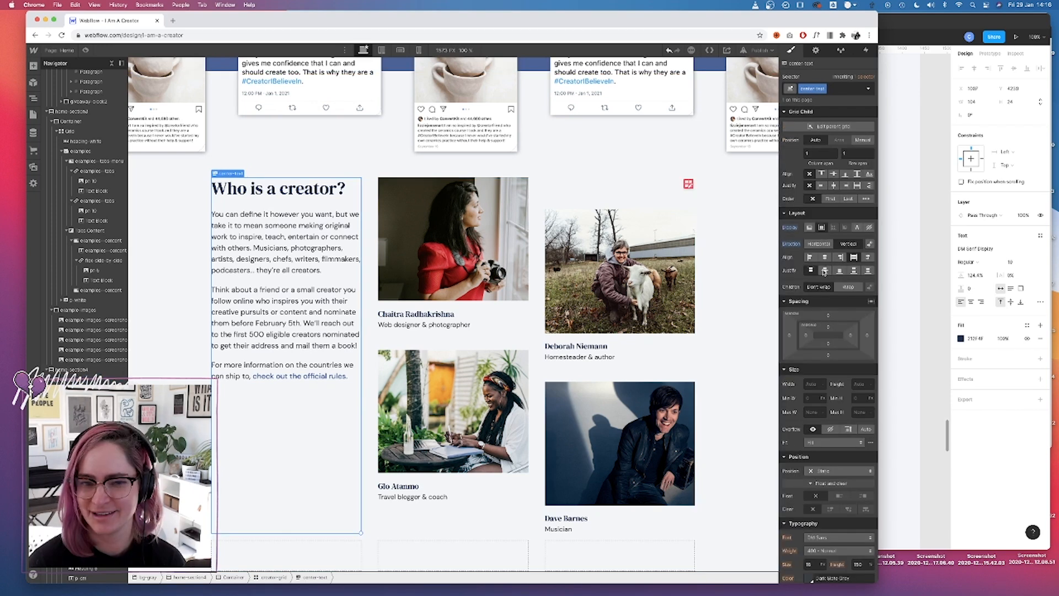
pyautogui.click(825, 271)
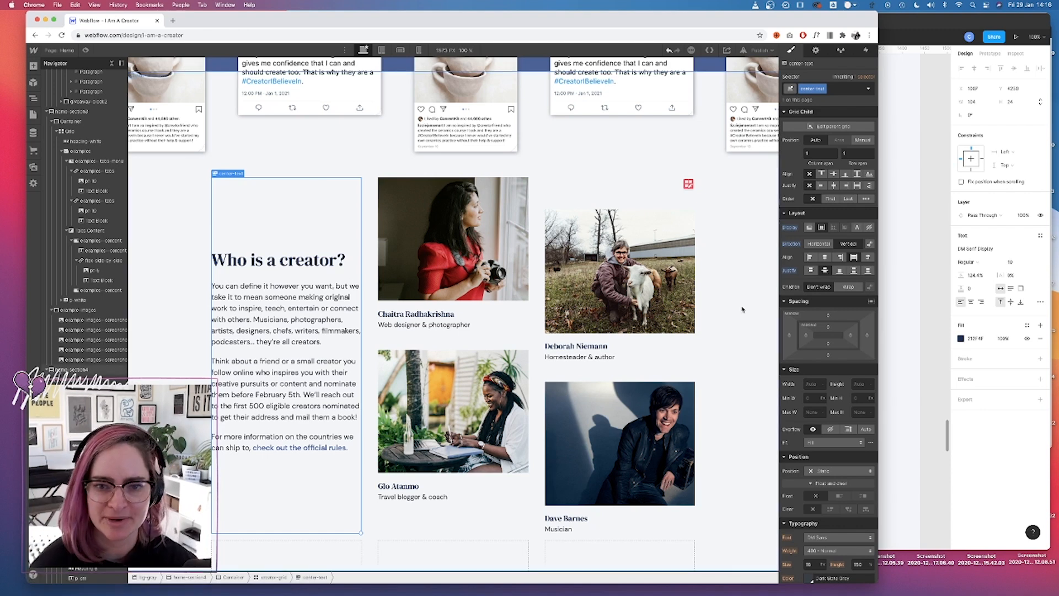
pyautogui.click(718, 271)
pyautogui.moveTo(828, 167); pyautogui.dragTo(827, 184)
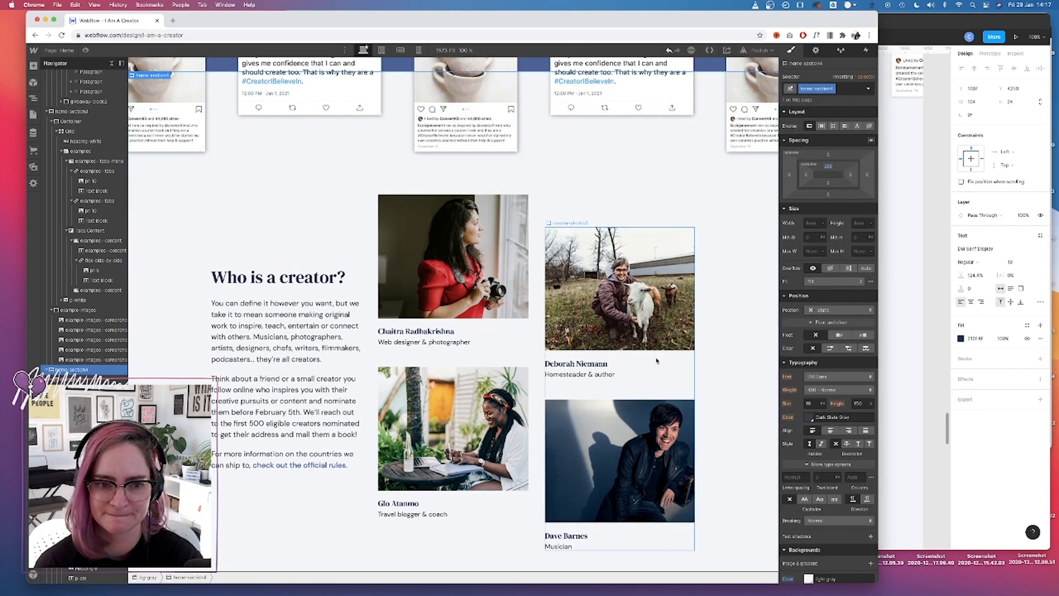
# Switch to Figma and set the rotation of the open-book image beside "About the book" to 0°.
pyautogui.scroll(-1, 657, 361)
pyautogui.click(885, 347)
pyautogui.scroll(-7, 629, 419)
pyautogui.scroll(3, 627, 421)
pyautogui.hscroll(-2, 552, 359)
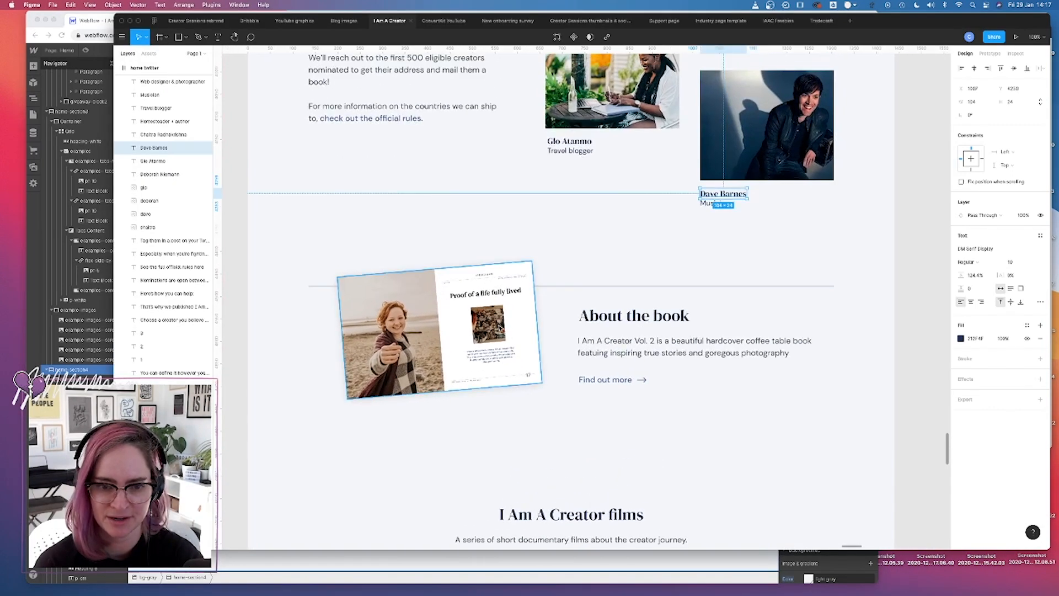
pyautogui.click(501, 327)
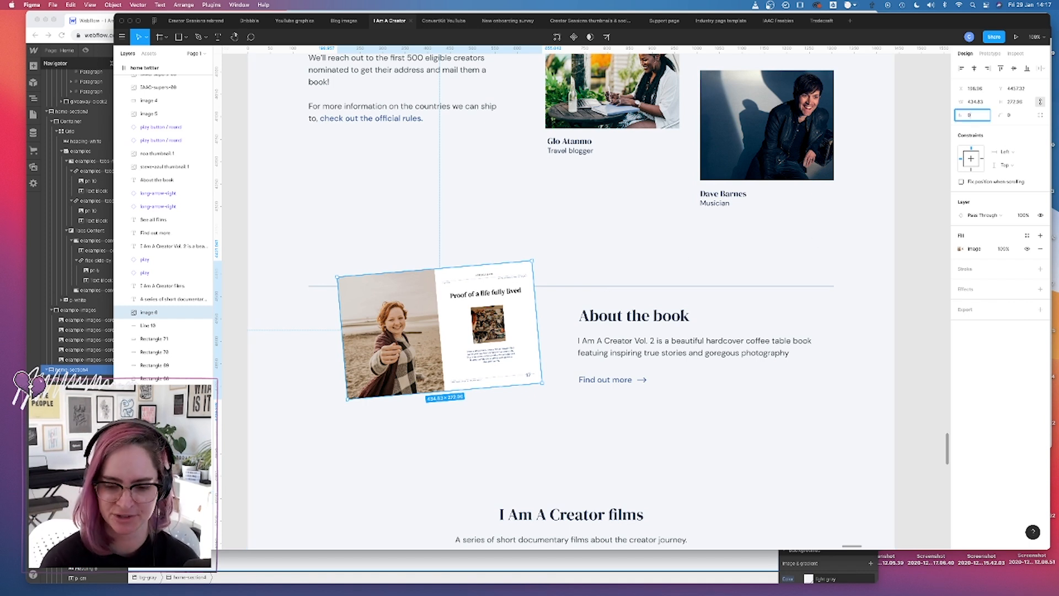
pyautogui.press('Return')
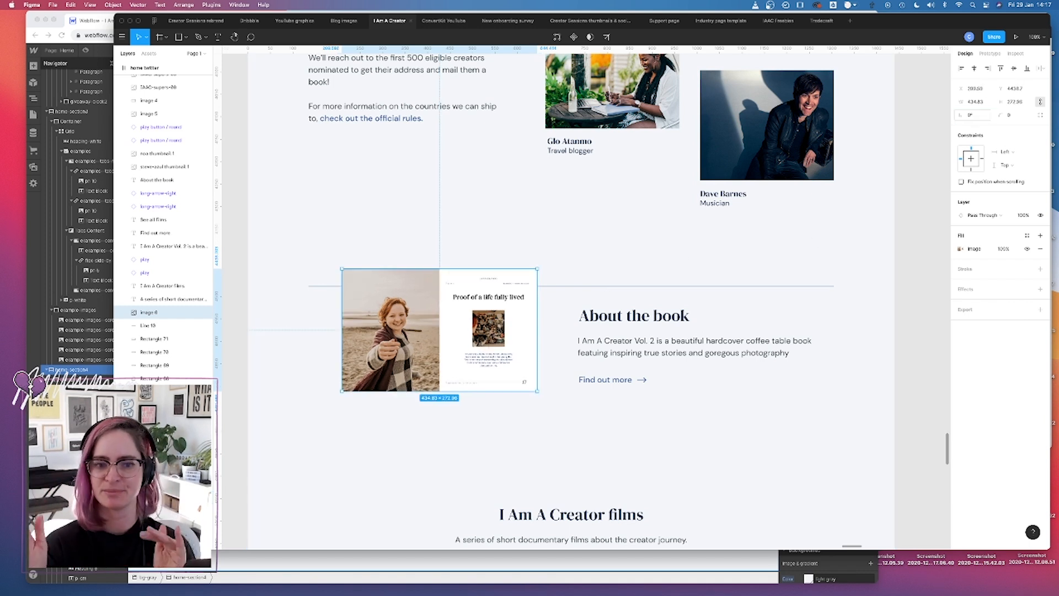
# Add an export setting to the straightened book image and export it as JPG.
pyautogui.click(1040, 310)
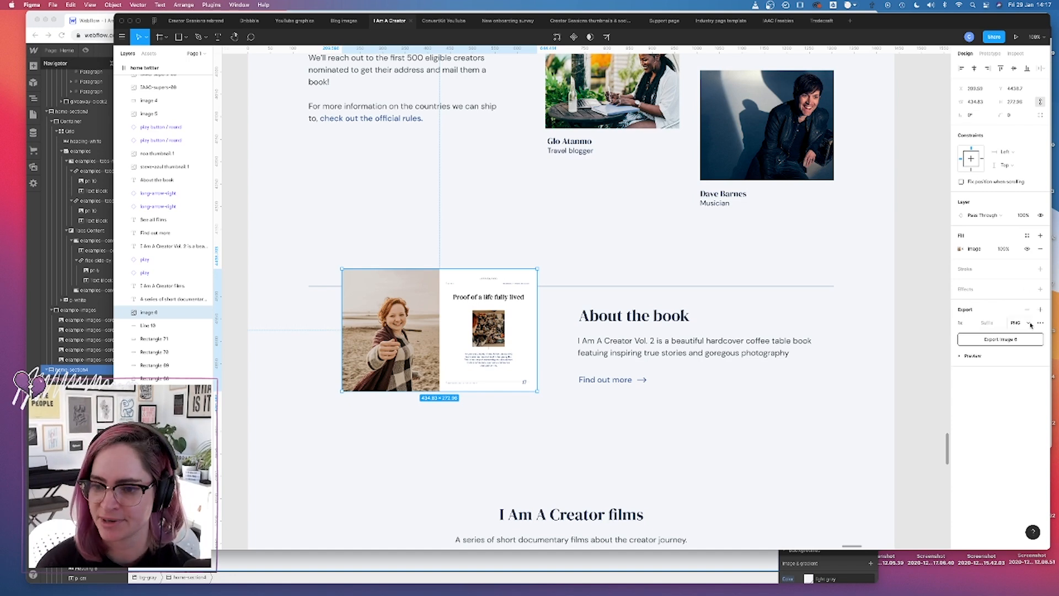
pyautogui.click(1030, 324)
pyautogui.click(1026, 333)
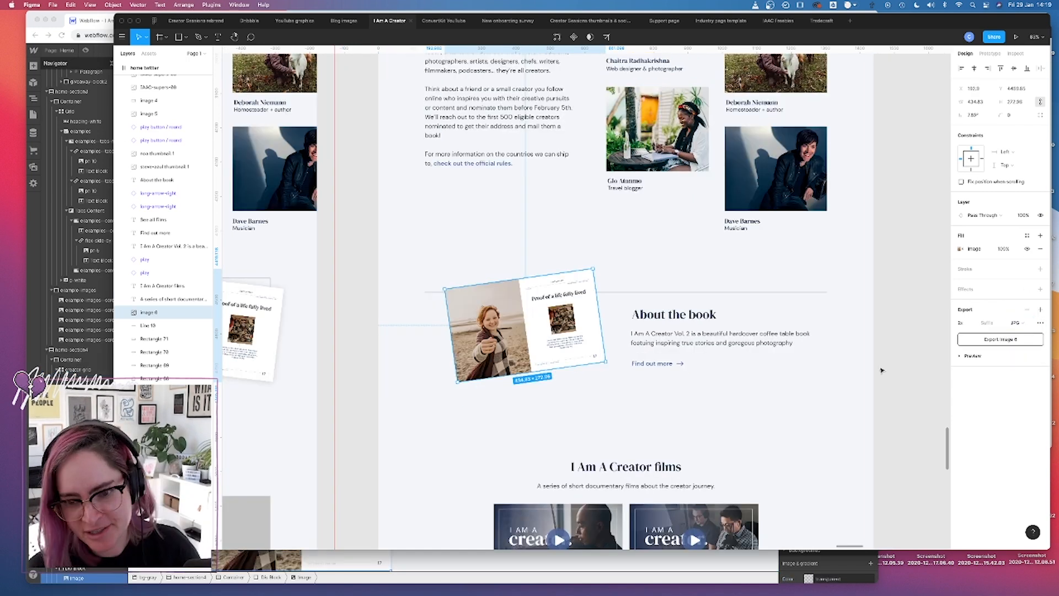
# Place the book image in a book-promo--home block below the creators in Webflow and give it the class book-promo--home--book.
pyautogui.click(672, 295)
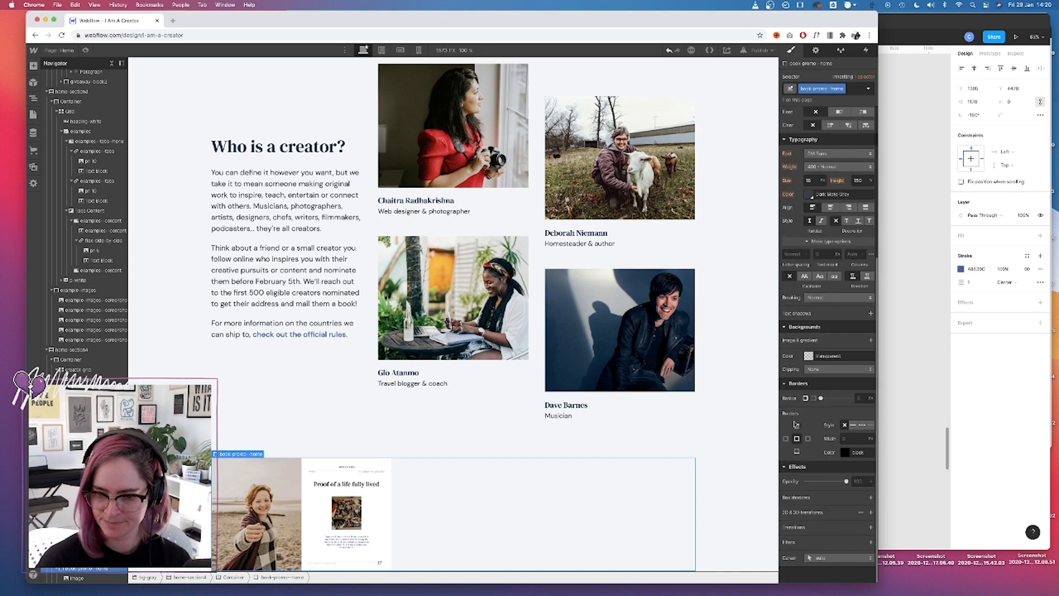
pyautogui.click(357, 445)
pyautogui.click(347, 486)
pyautogui.click(814, 89)
pyautogui.write('book-promo--home--book')
pyautogui.press('Return')
# Add a translucent dark navy outer shadow to the book image and tilt it slightly counterclockwise with a transform.
pyautogui.click(870, 498)
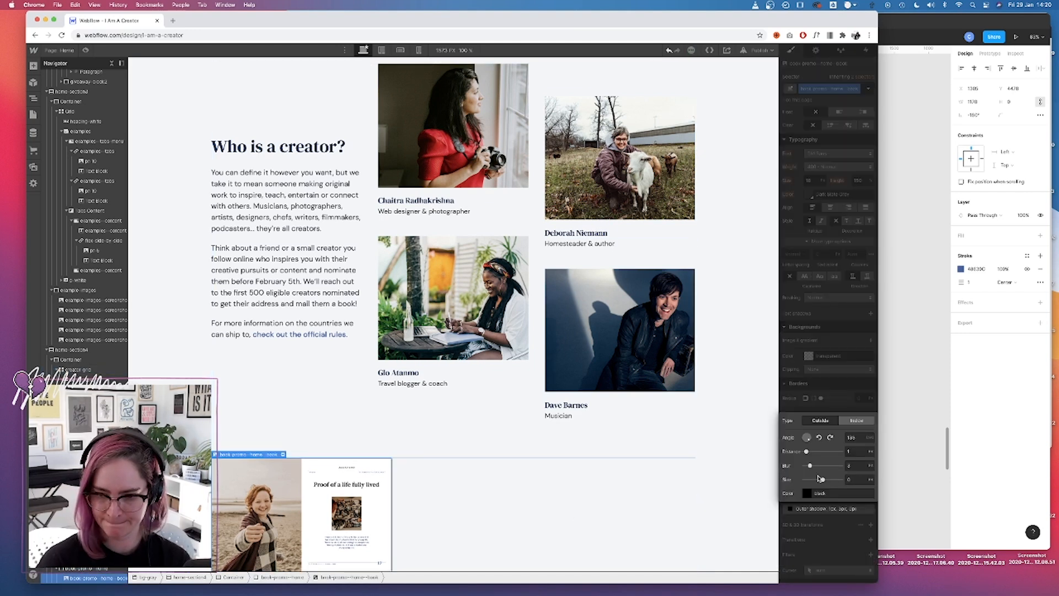
pyautogui.click(807, 493)
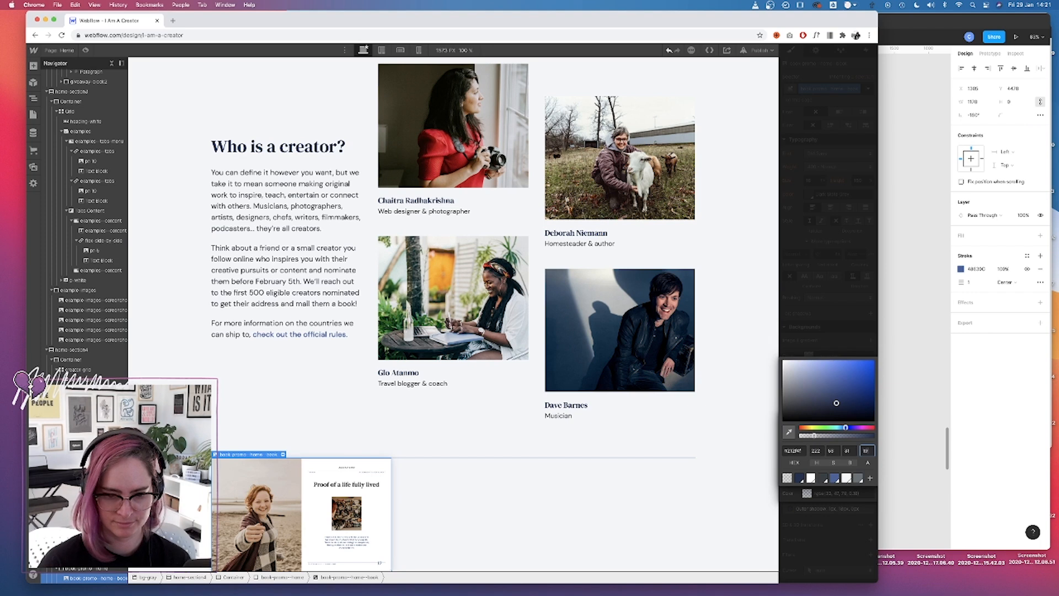
pyautogui.click(871, 525)
pyautogui.click(847, 463)
pyautogui.moveTo(821, 507); pyautogui.dragTo(820, 508)
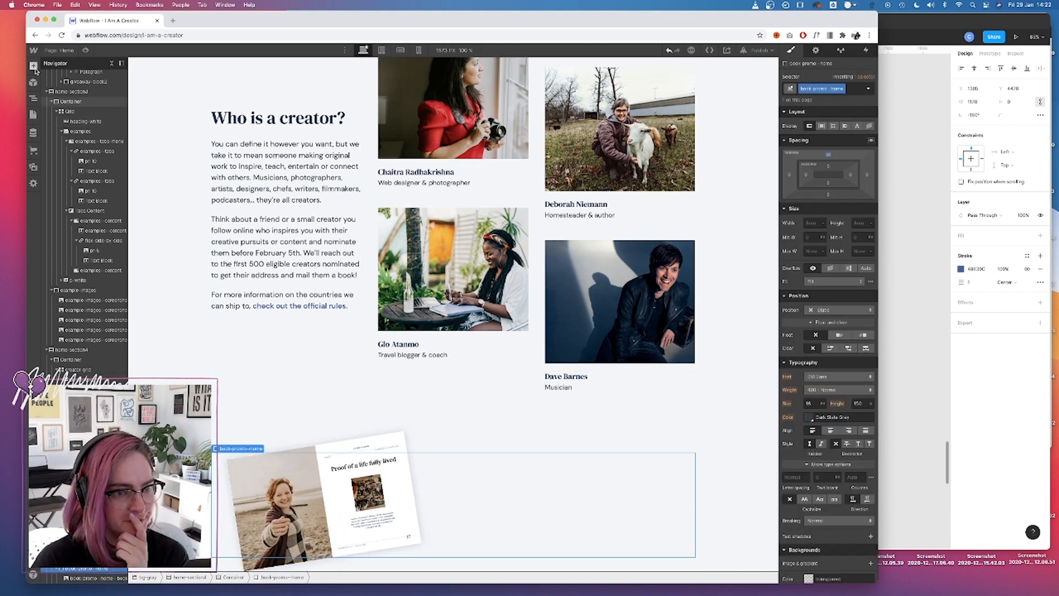
# Add a div block inside book-promo--home containing an H3 heading that reads "About the book".
pyautogui.click(34, 66)
pyautogui.click(60, 213)
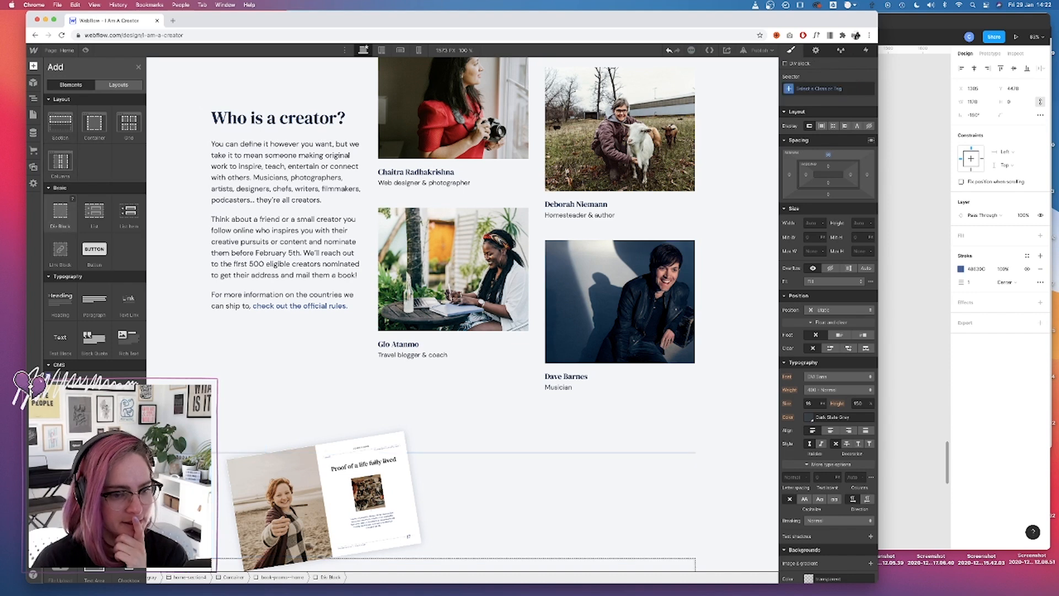
pyautogui.click(33, 66)
pyautogui.click(60, 302)
pyautogui.click(254, 495)
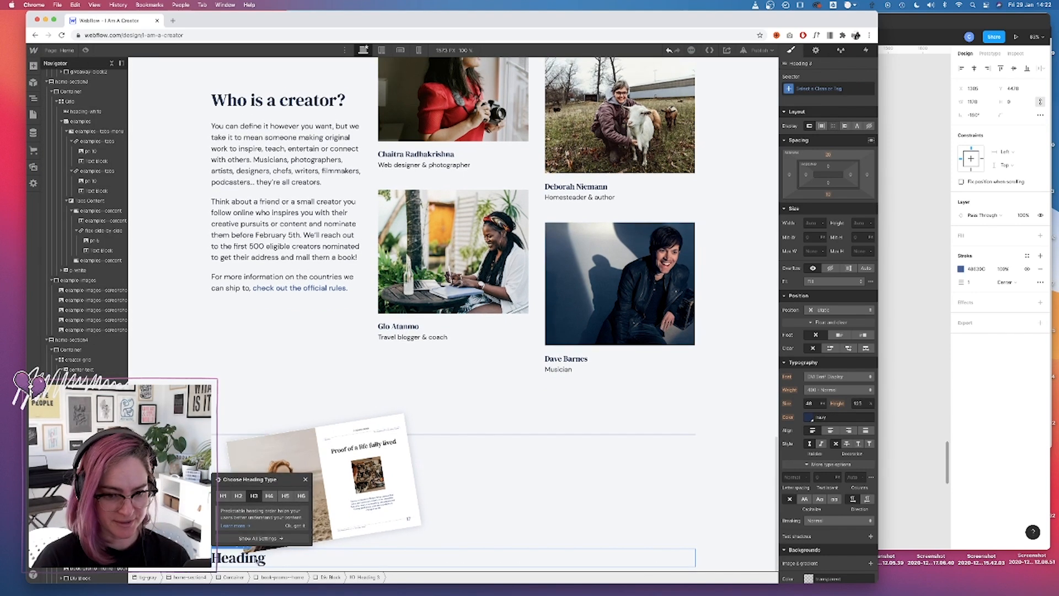
pyautogui.doubleClick(253, 559)
pyautogui.write('About the book')
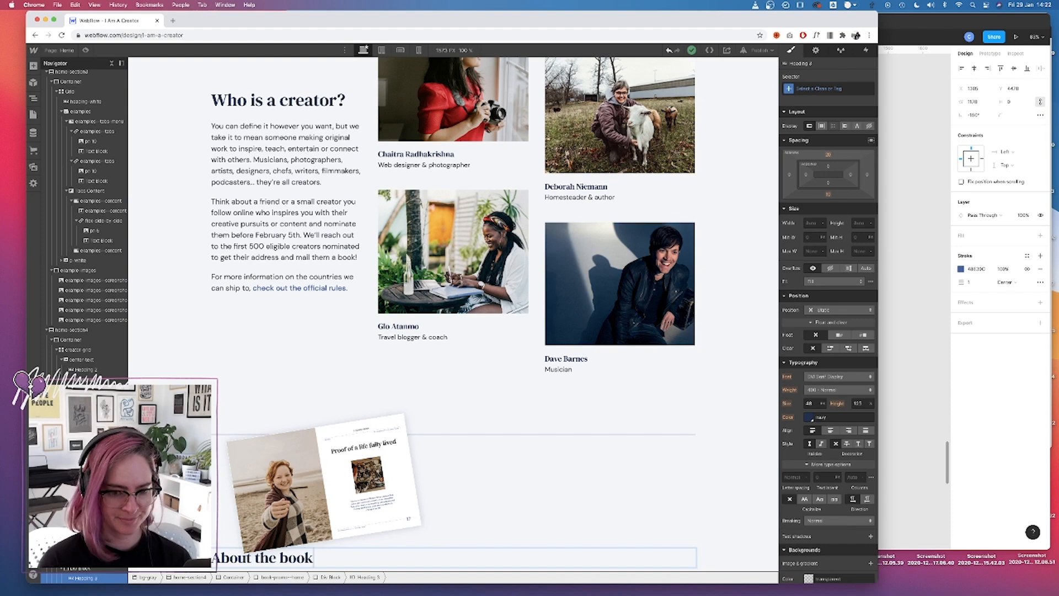
# Copy the book description from the Figma design and paste it into a new paragraph below the "About the book" heading in Webflow.
pyautogui.press('super+Tab')
pyautogui.doubleClick(709, 186)
pyautogui.press('super+c')
pyautogui.press('super+Tab')
pyautogui.click(105, 301)
pyautogui.doubleClick(279, 548)
pyautogui.press('super+v')
# Add a link block below the book description containing a text block that reads "Find out more".
pyautogui.click(61, 254)
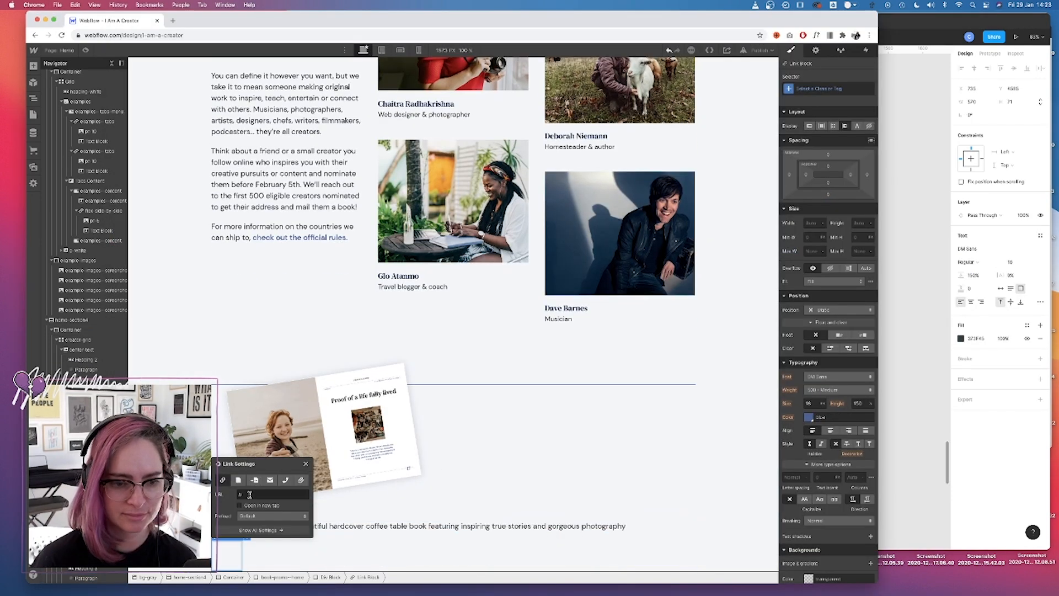
pyautogui.click(33, 66)
pyautogui.click(61, 335)
pyautogui.doubleClick(265, 565)
pyautogui.write('Find out more')
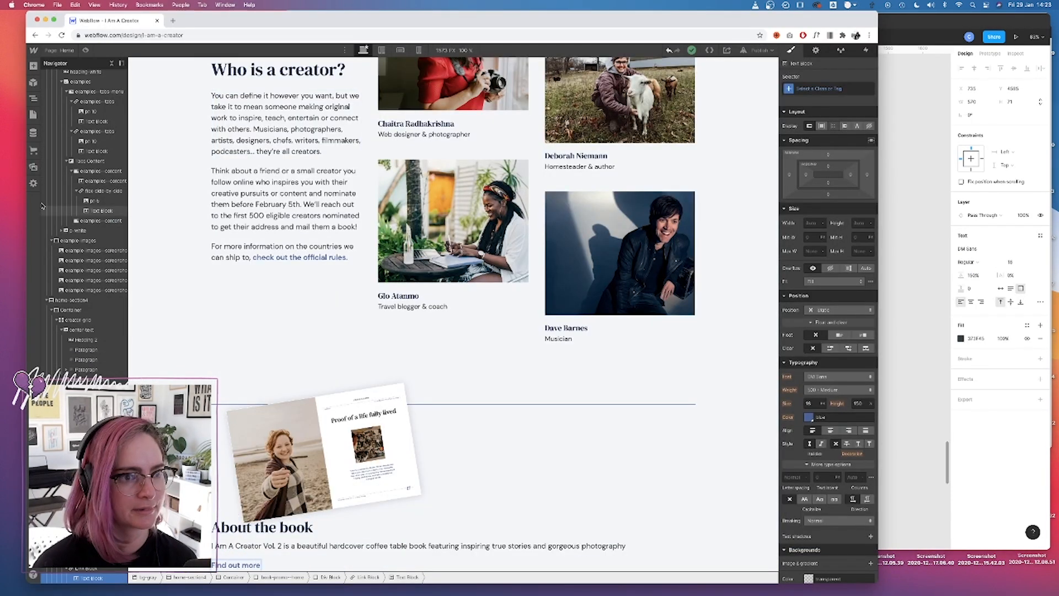
# Insert an arrow image after "Find out more" inside the link block.
pyautogui.click(33, 65)
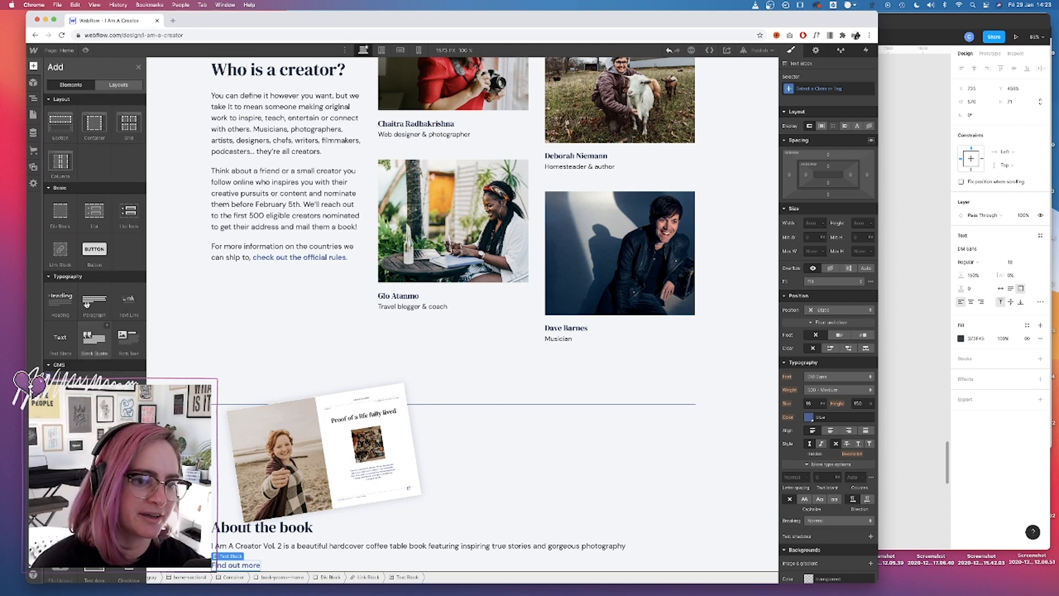
pyautogui.click(60, 163)
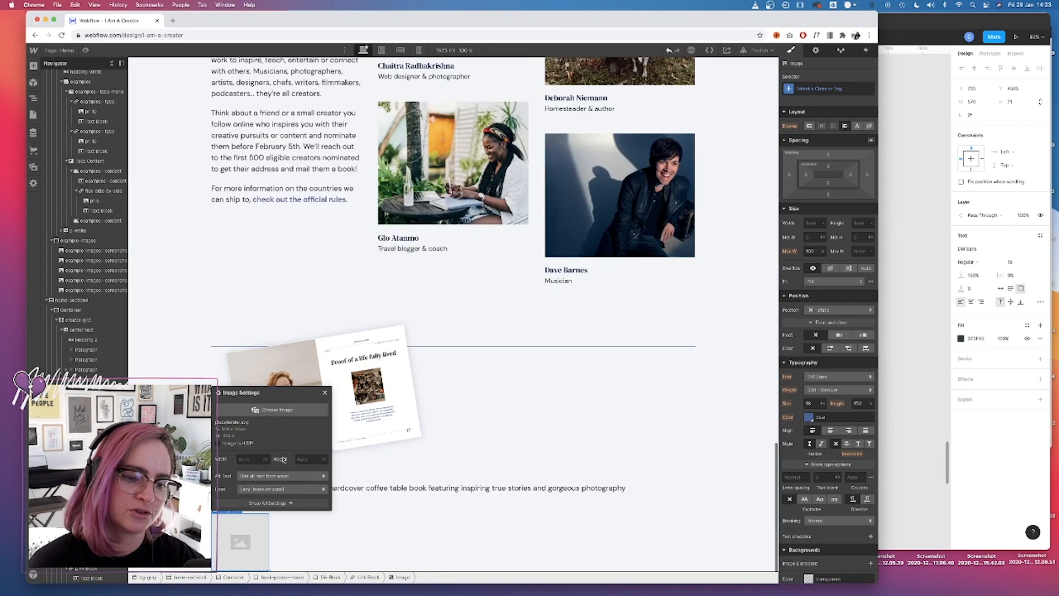
pyautogui.click(282, 413)
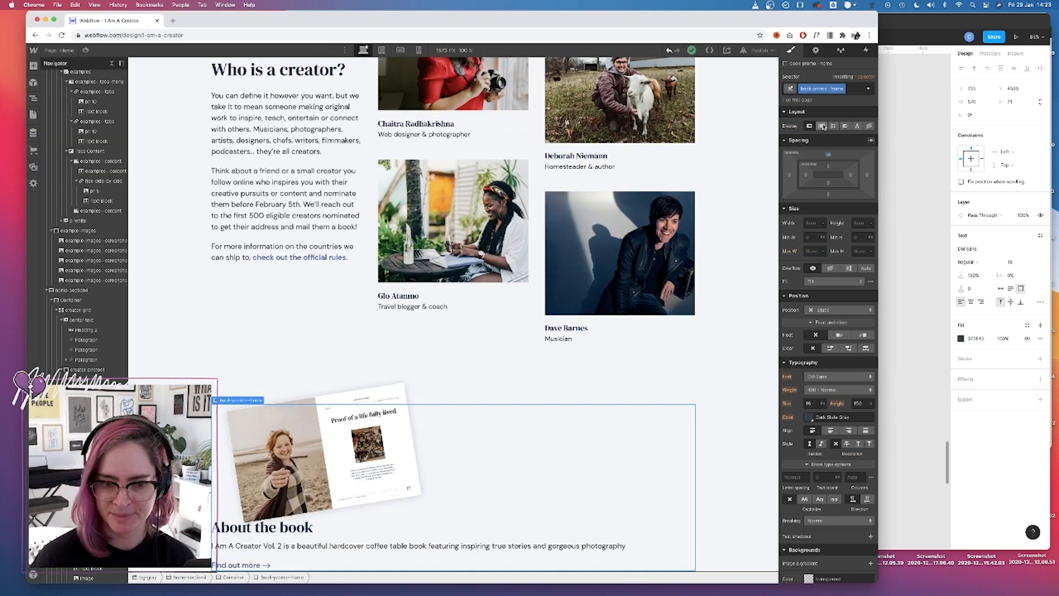
# Lay out book-promo--home as a horizontal flex row and give the book image side margins and a top margin of about -43 px.
pyautogui.click(822, 126)
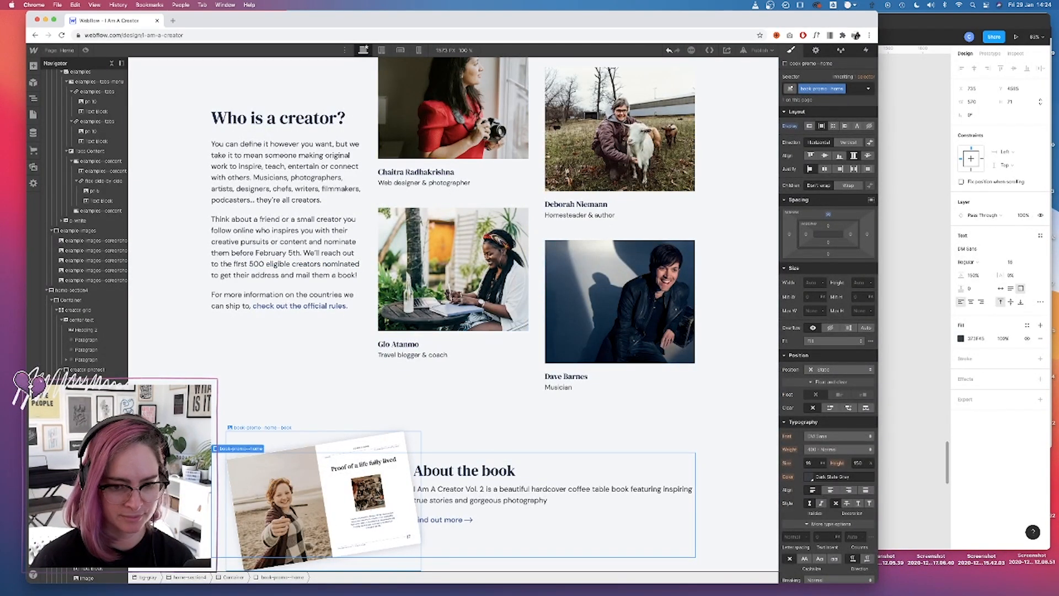
pyautogui.click(249, 483)
pyautogui.moveTo(870, 243); pyautogui.dragTo(894, 246)
pyautogui.moveTo(829, 221); pyautogui.dragTo(830, 232)
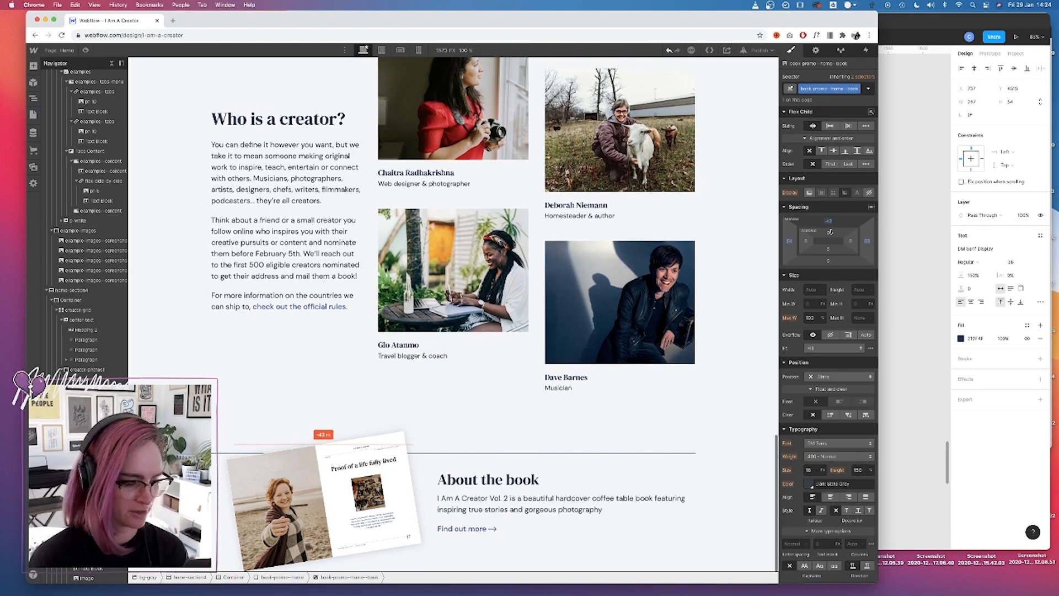
# Set up the block below the book promo with class film-promo--home, an "I Am A Creator films" heading and centered text.
pyautogui.click(491, 564)
pyautogui.click(822, 88)
pyautogui.write('film-promo--home')
pyautogui.press('Return')
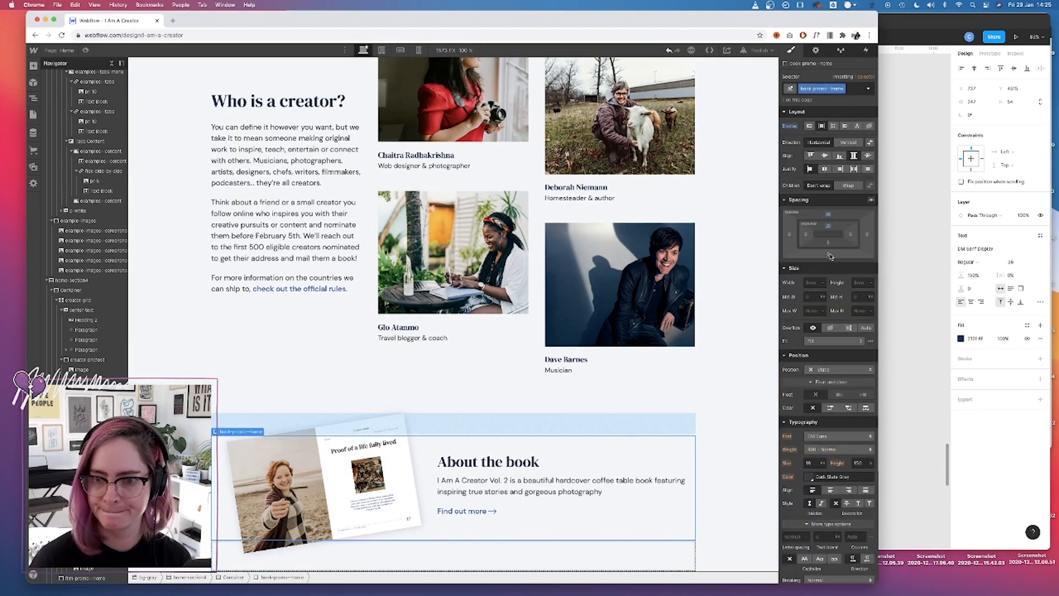
pyautogui.press('a')
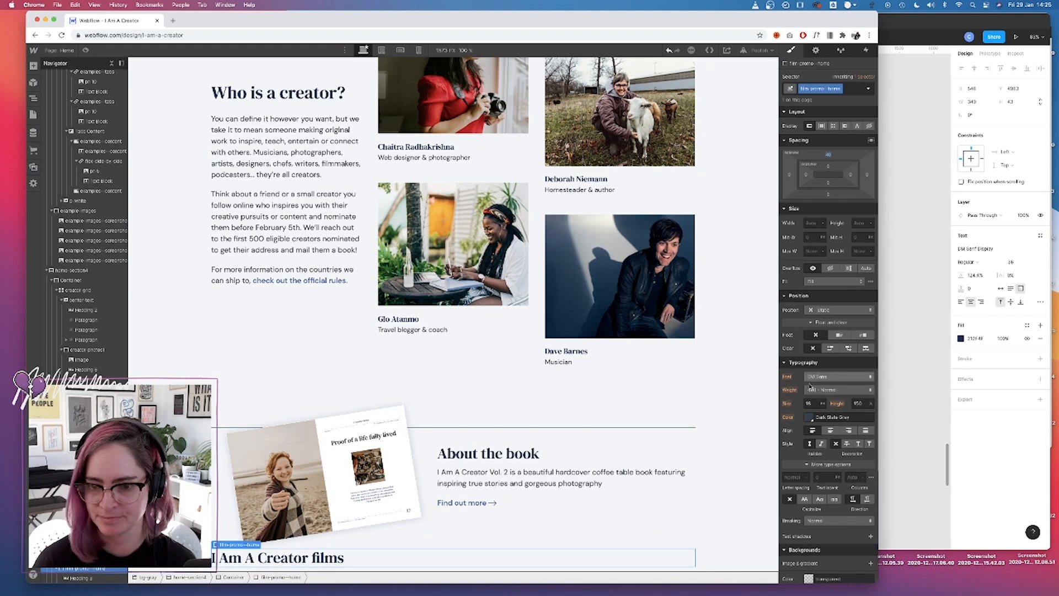
pyautogui.click(831, 430)
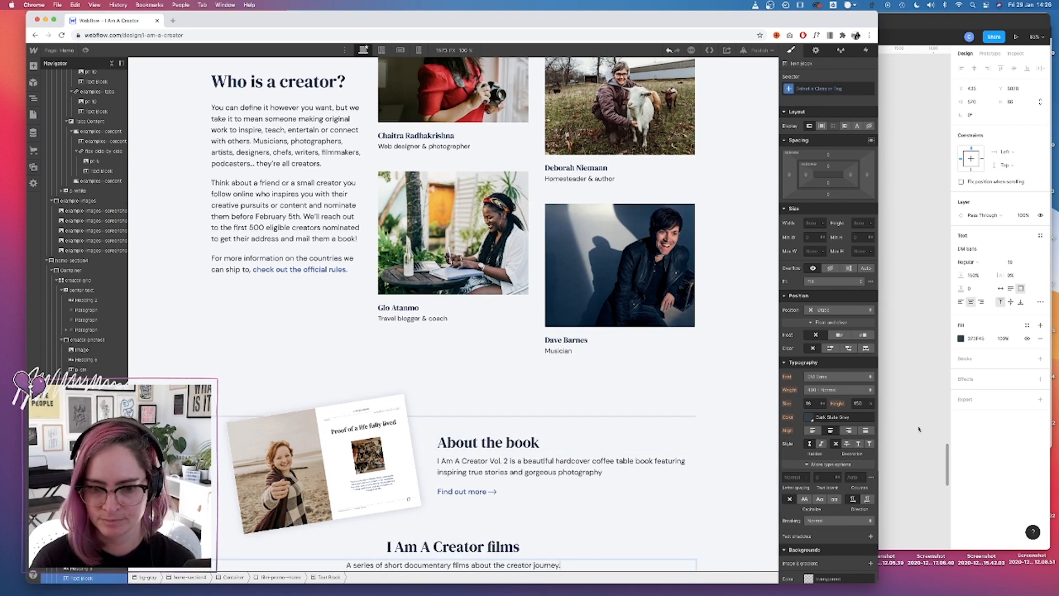
# Check the film thumbnails in the Figma design and start a new CMS collection named Films in Webflow.
pyautogui.click(921, 428)
pyautogui.scroll(-5, 619, 198)
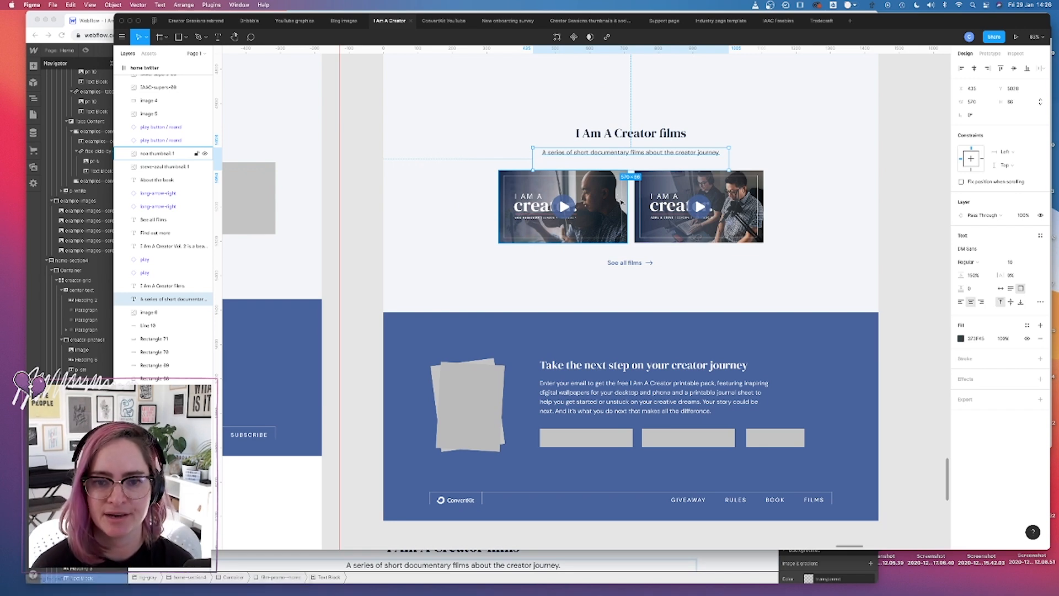
pyautogui.click(667, 201)
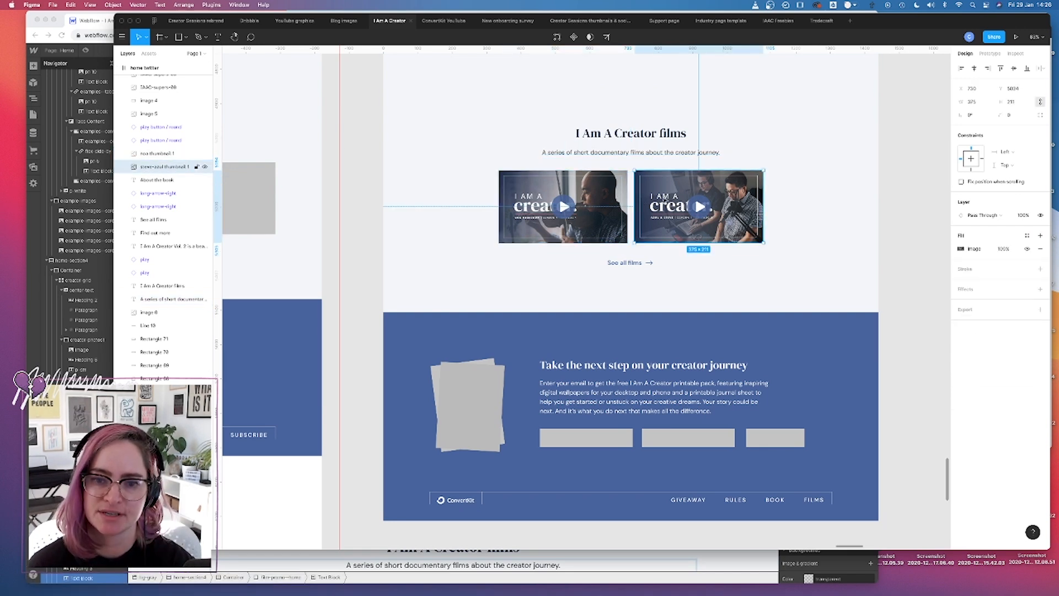
pyautogui.click(94, 69)
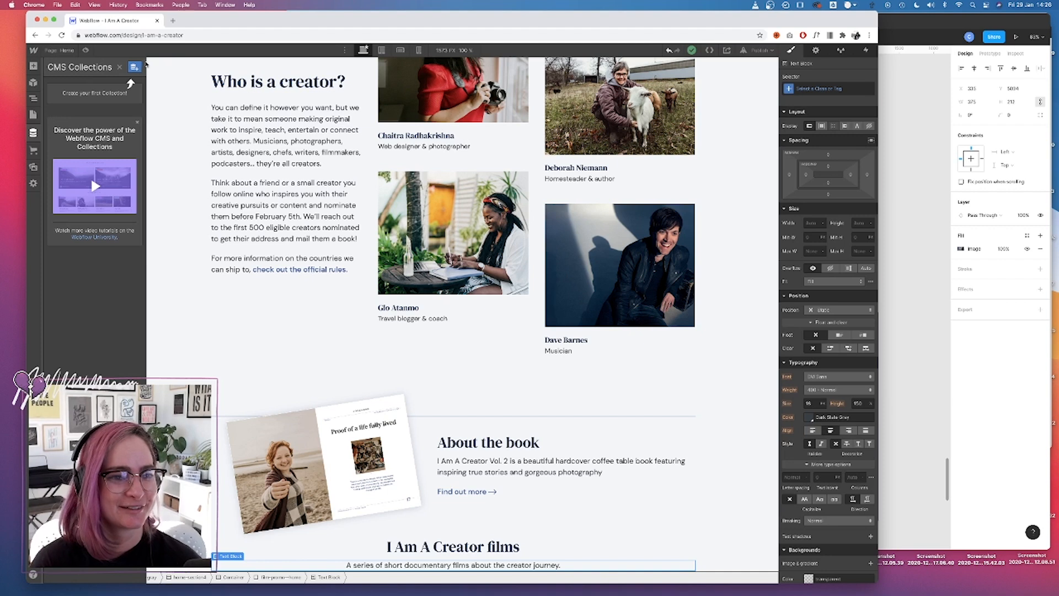
pyautogui.click(134, 67)
pyautogui.click(522, 340)
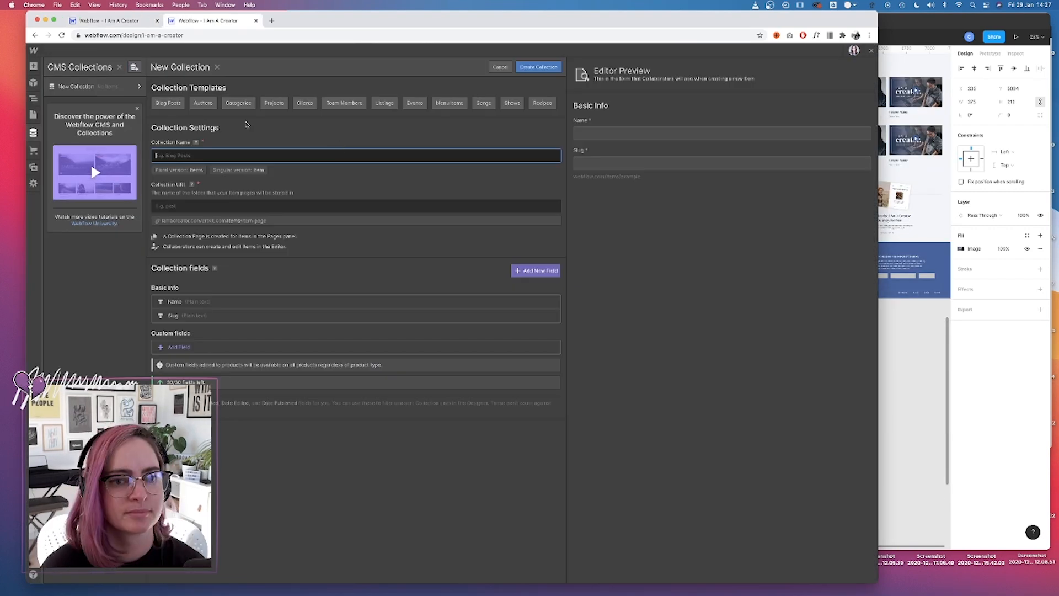
pyautogui.write('Films')
# Add a "YouTube link" video field and a "Thumbnail" image field to the Films collection.
pyautogui.click(185, 347)
pyautogui.click(356, 375)
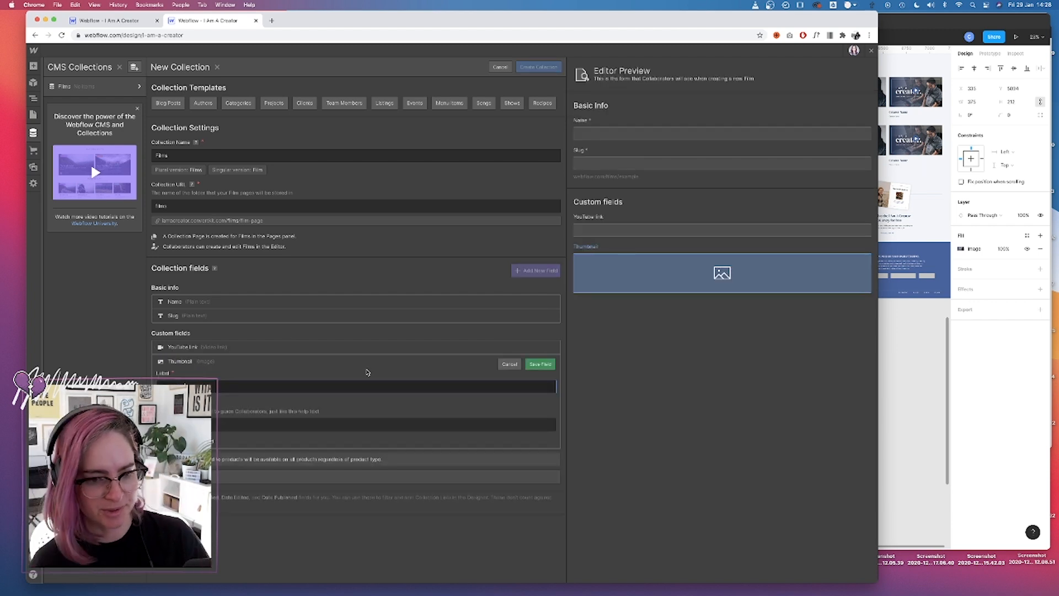
pyautogui.click(526, 367)
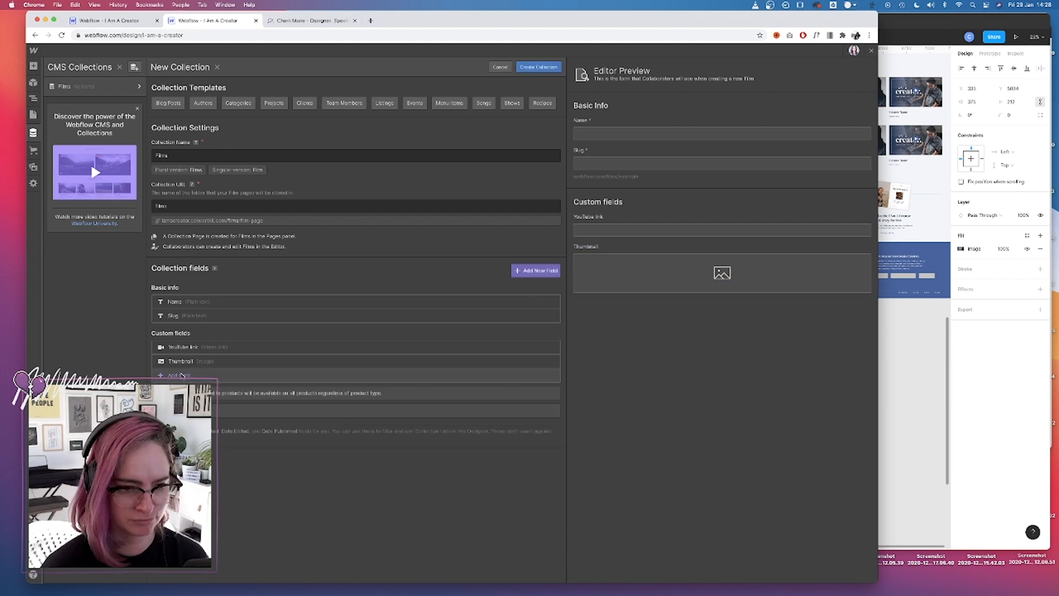
# Check the films page design in Figma and add a plain text field labelled "Creator type" to the Films collection.
pyautogui.click(905, 366)
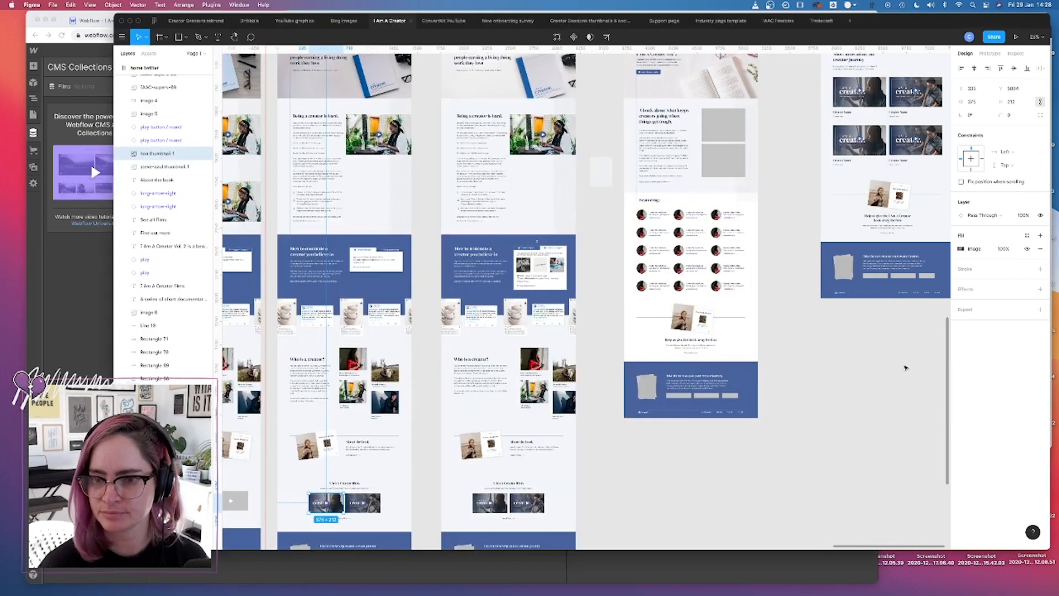
pyautogui.scroll(5, 861, 298)
pyautogui.scroll(3, 710, 191)
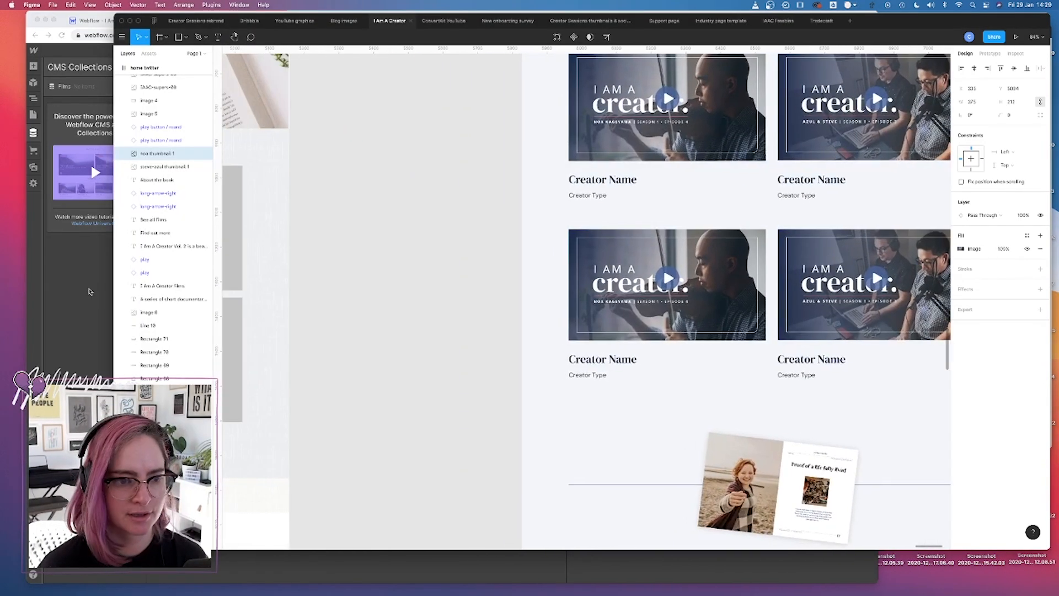
pyautogui.click(82, 300)
pyautogui.click(536, 270)
pyautogui.click(176, 405)
pyautogui.write('Creator type')
pyautogui.click(540, 380)
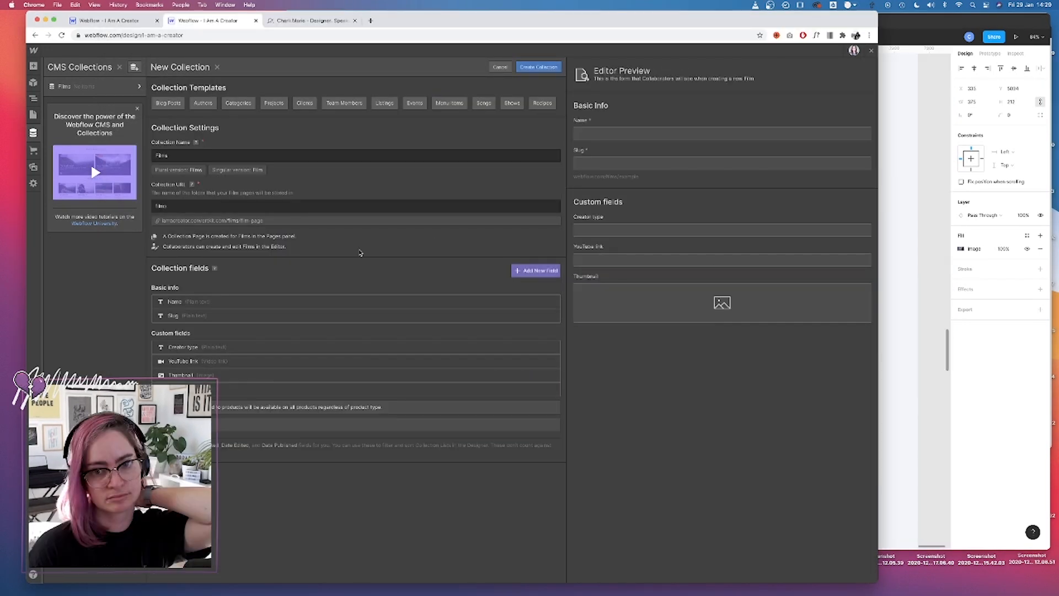
# Create the Films collection and add the matching JPG from the IAAC folder as the first film item's thumbnail.
pyautogui.click(538, 67)
pyautogui.click(854, 67)
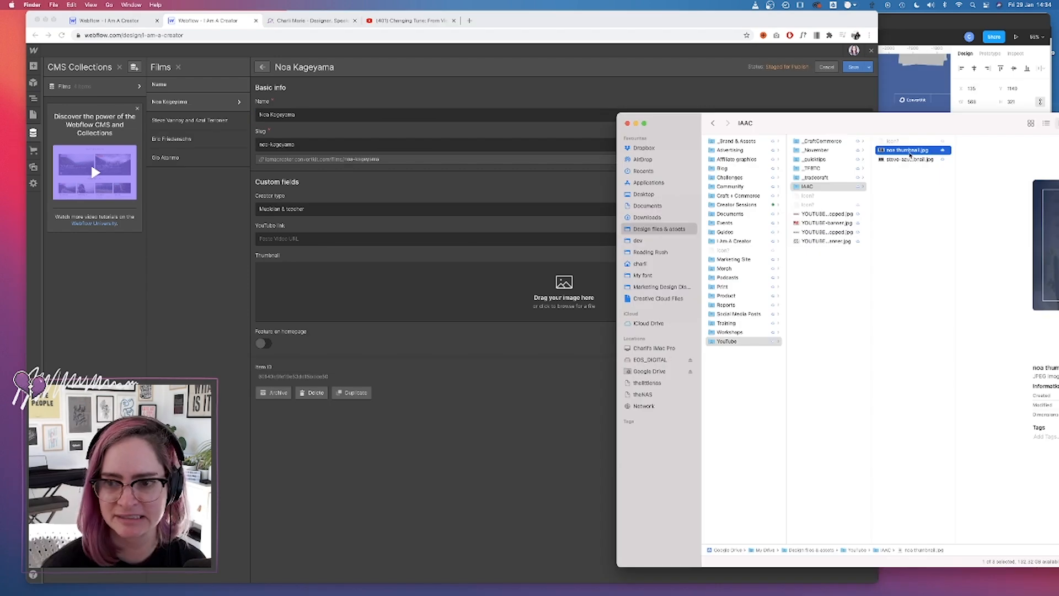
pyautogui.moveTo(911, 147); pyautogui.dragTo(485, 272)
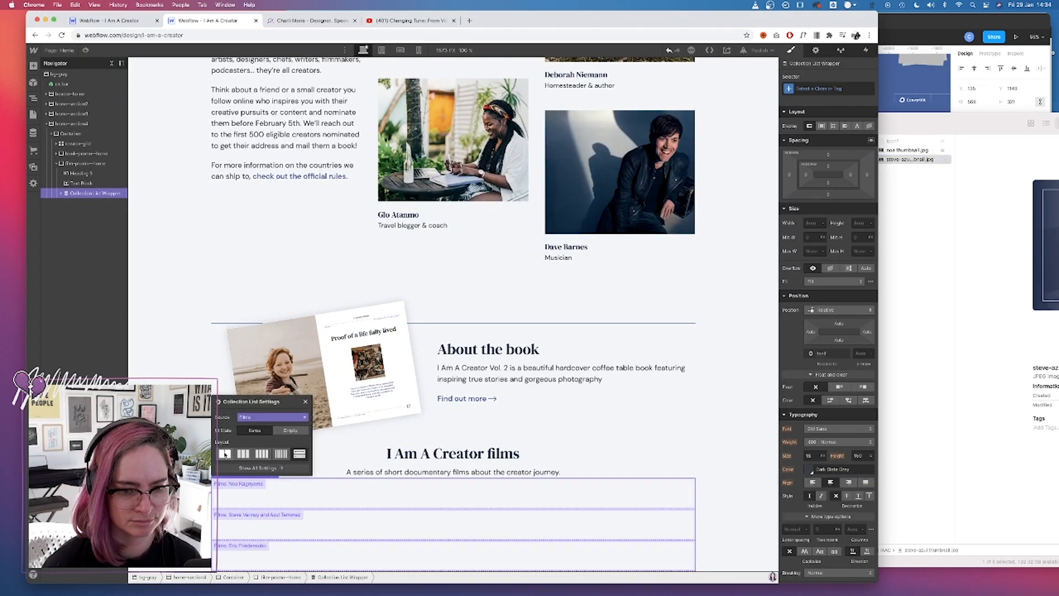
# Set the Films collection list to a two-column layout and limit it to 2 items.
pyautogui.click(225, 455)
pyautogui.click(259, 468)
pyautogui.click(789, 264)
pyautogui.click(813, 281)
pyautogui.write('2')
# Place an image in the collection item and bind it to the Thumbnail field of Films.
pyautogui.click(331, 557)
pyautogui.click(34, 66)
pyautogui.moveTo(60, 440); pyautogui.dragTo(332, 556)
pyautogui.click(317, 439)
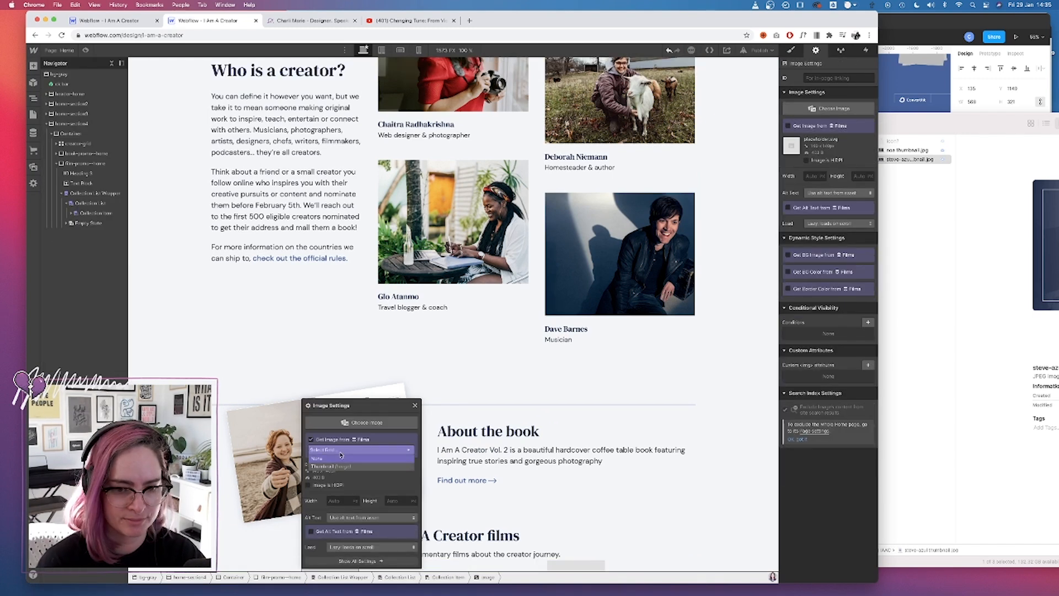
pyautogui.click(360, 449)
# Give the collection list wrapper the class films-collection.
pyautogui.scroll(-3, 255, 251)
pyautogui.click(95, 194)
pyautogui.click(791, 50)
pyautogui.click(833, 88)
pyautogui.write('film')
pyautogui.press('Return')
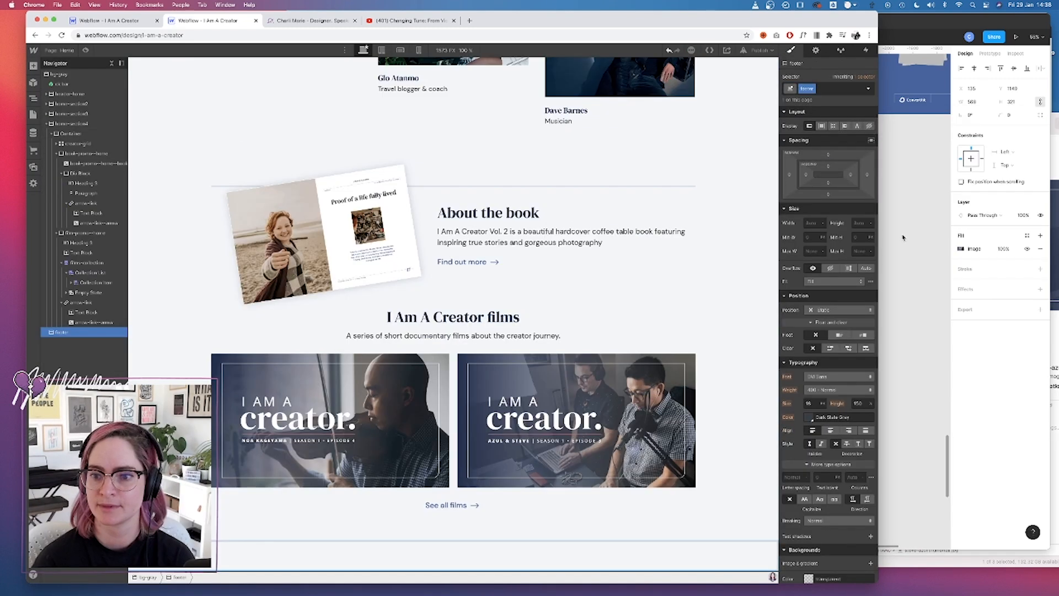
# Switch to Figma and examine the blue footer section below the films.
pyautogui.press('super+Tab')
pyautogui.scroll(-5, 482, 378)
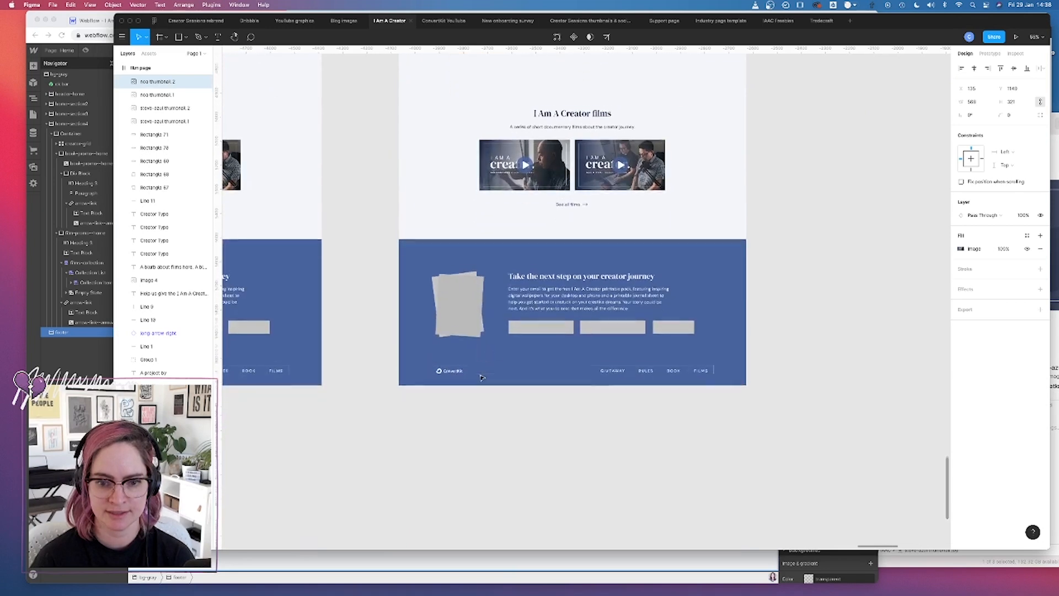
pyautogui.click(708, 262)
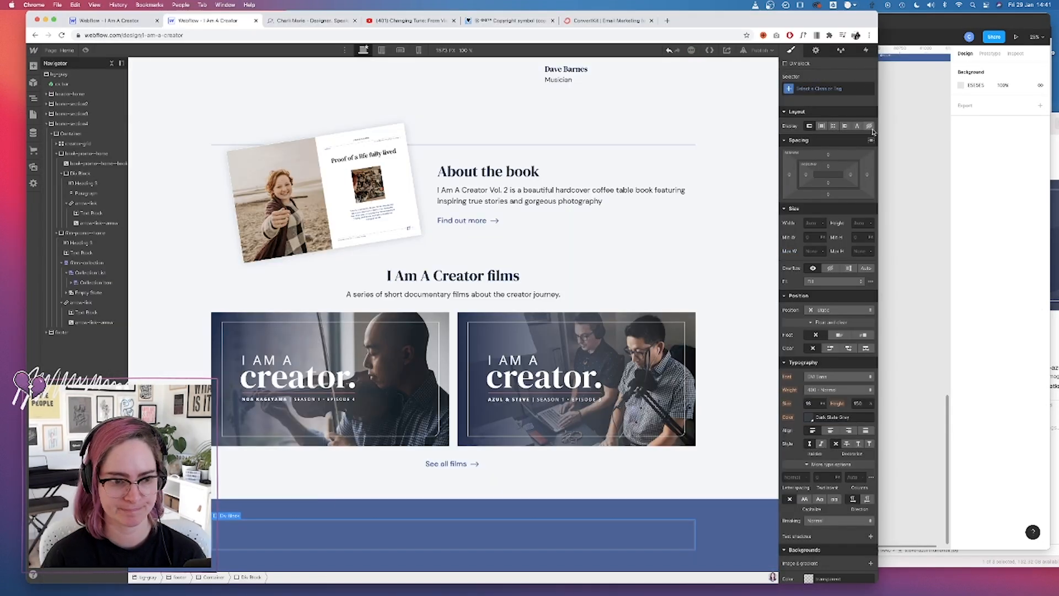
# Increase the top margin of the film-promo--home block and review the page from the header down to the footer.
pyautogui.click(607, 457)
pyautogui.moveTo(828, 154); pyautogui.dragTo(828, 138)
pyautogui.scroll(20, 429, 243)
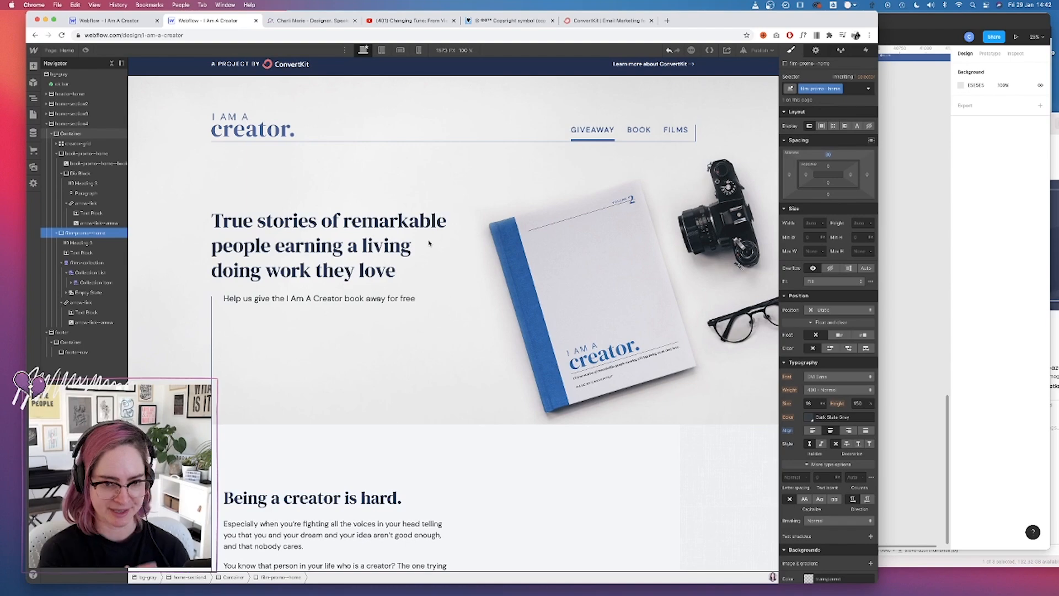
pyautogui.scroll(-20, 429, 243)
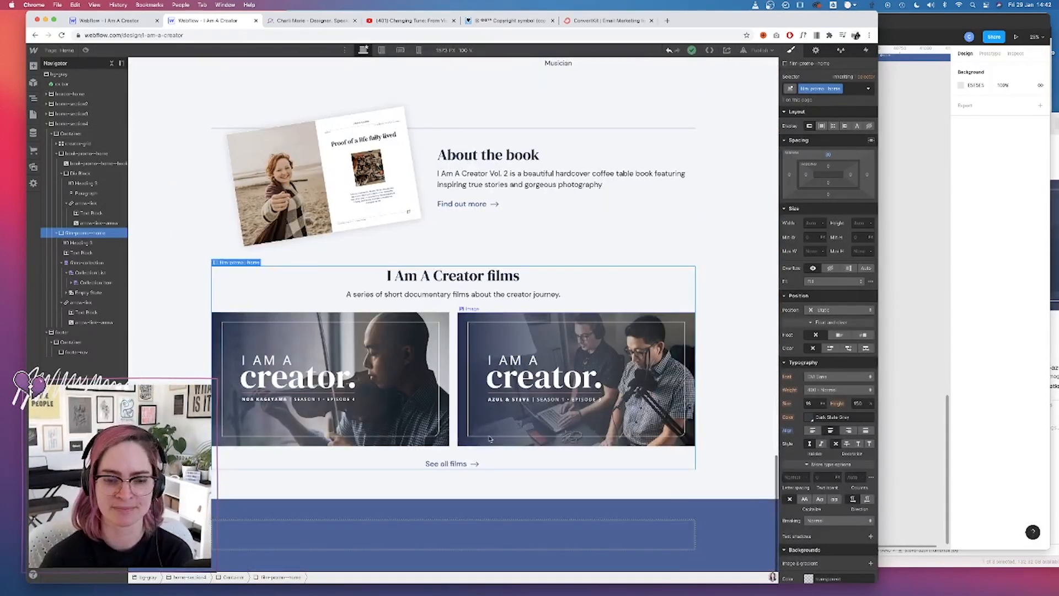
# Select the footer-nav block and compare it with the logo and link row of the Figma footer.
pyautogui.click(510, 533)
pyautogui.press('super+Tab')
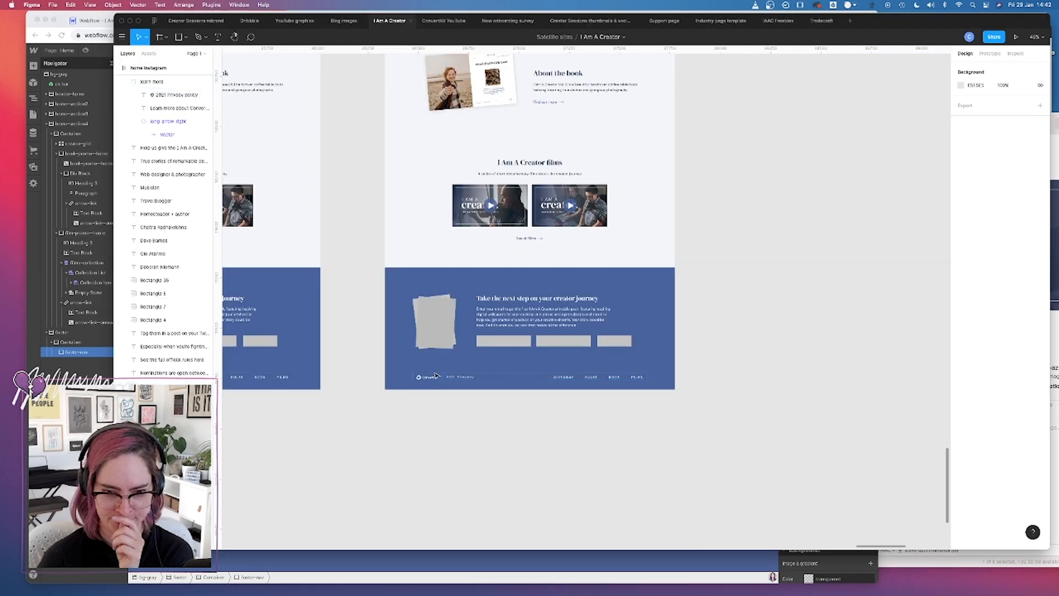
pyautogui.press('super+Tab')
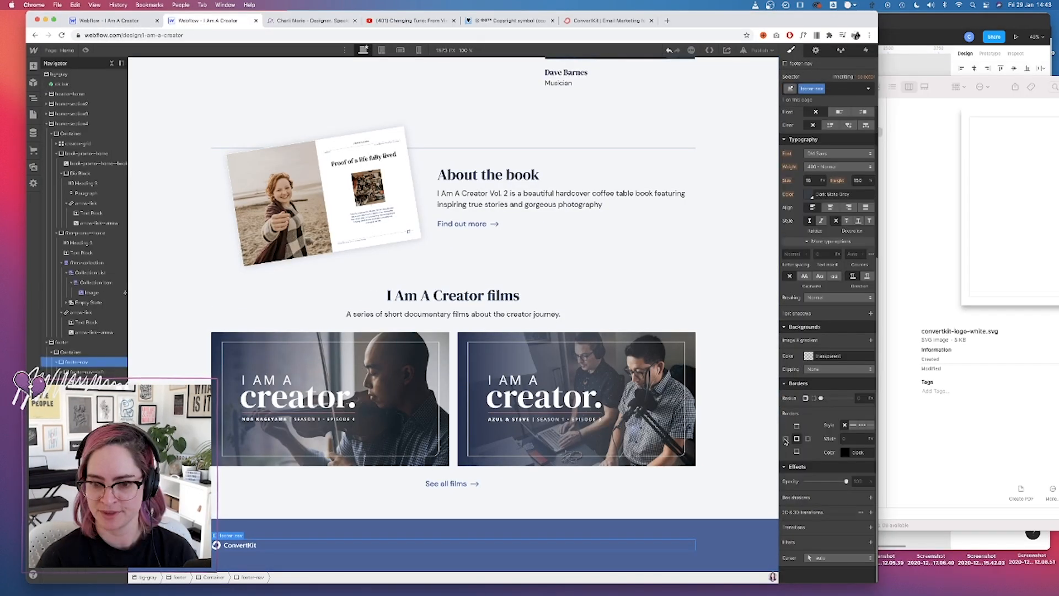
# Give the footer-nav block thin solid side borders, checking the line's stroke settings in the Figma footer.
pyautogui.click(847, 453)
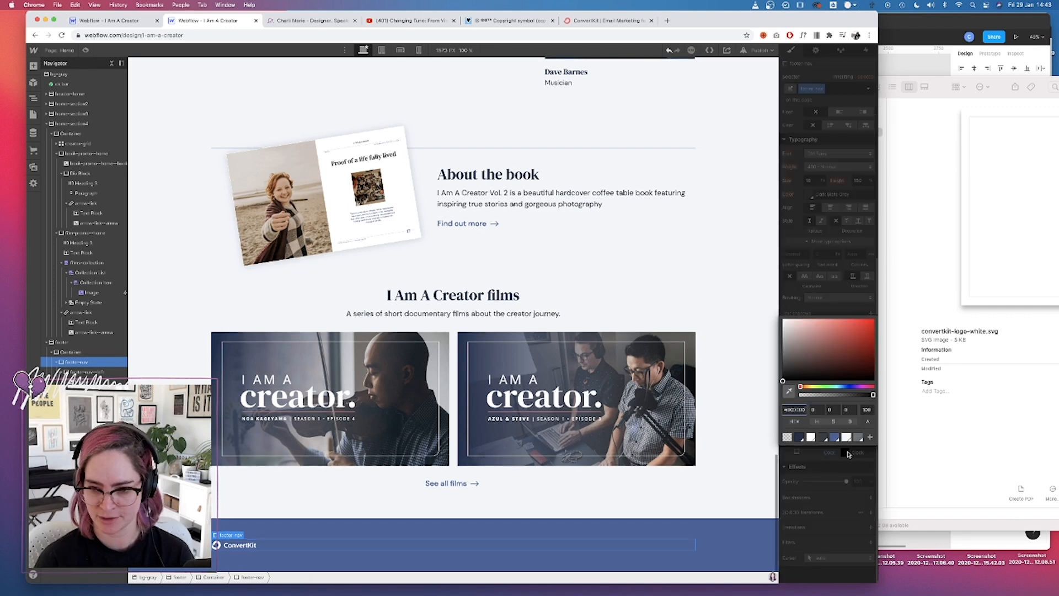
pyautogui.click(810, 438)
pyautogui.click(806, 443)
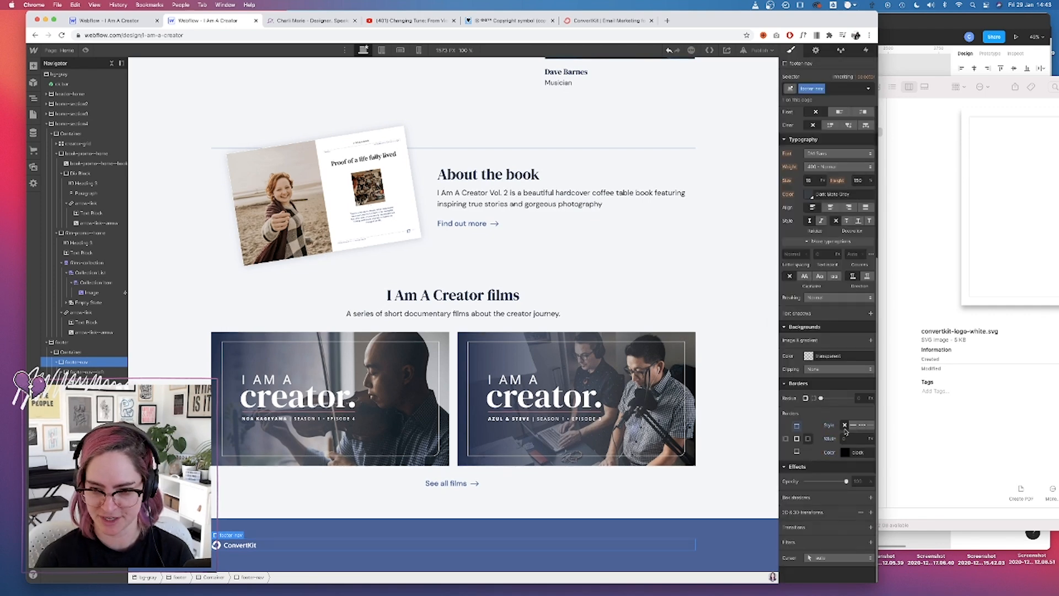
pyautogui.click(845, 453)
pyautogui.click(809, 440)
pyautogui.click(854, 426)
pyautogui.click(845, 452)
pyautogui.click(571, 587)
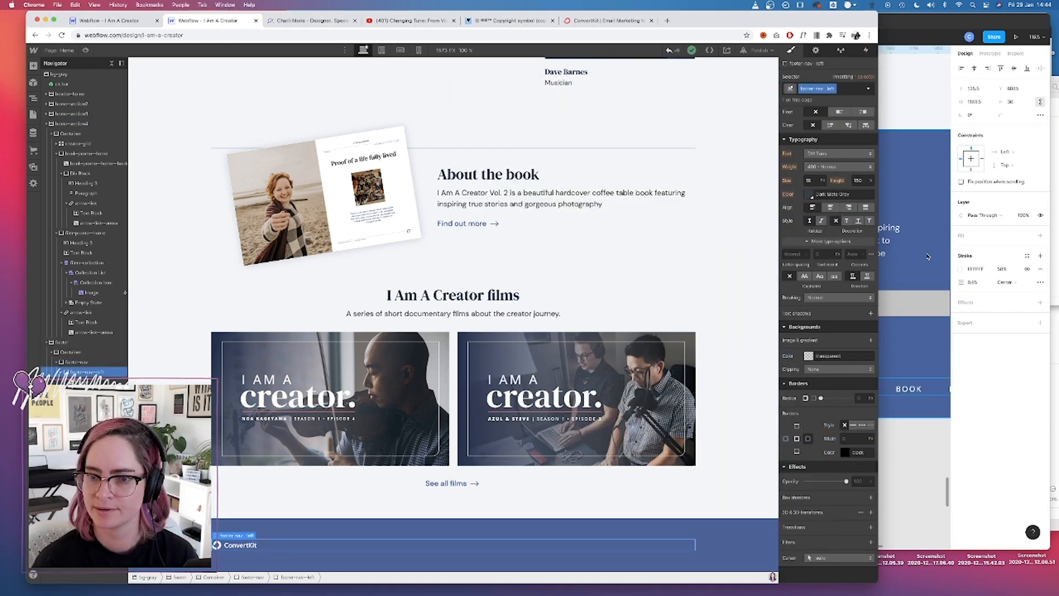
pyautogui.click(88, 362)
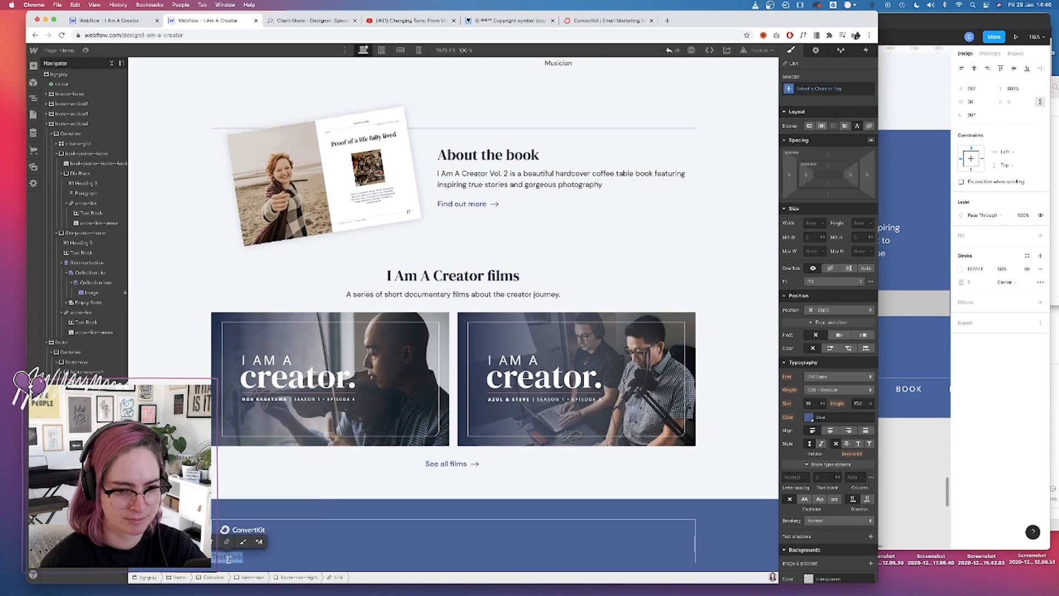
# Style the Giveaway link's footer-nav--link class with white, all-caps text and wider letter spacing.
pyautogui.click(809, 417)
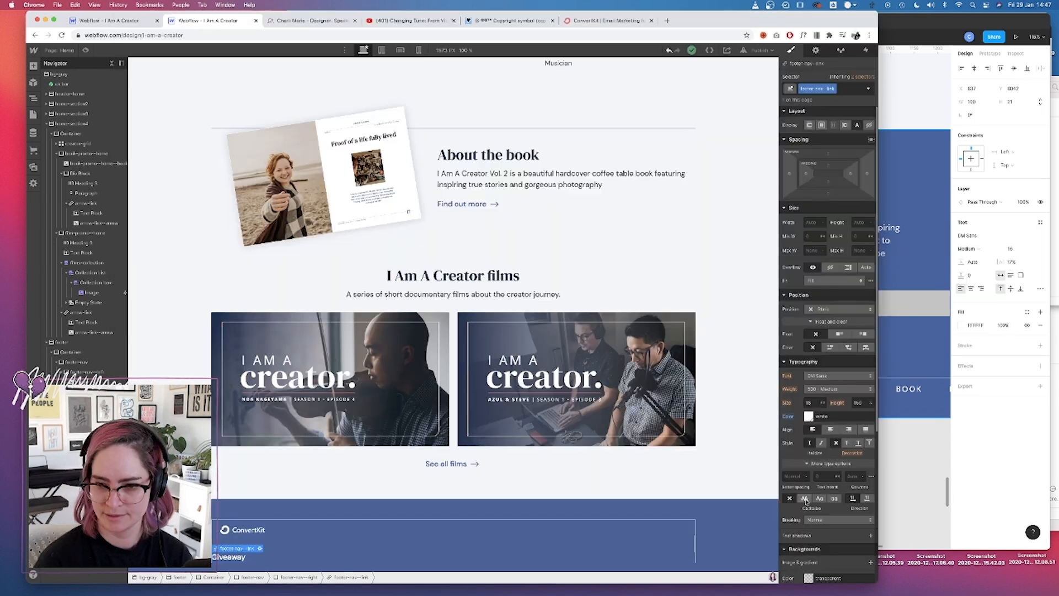
pyautogui.click(805, 500)
pyautogui.press('Up')
pyautogui.press('Up')
# Lay out footer-nav as a horizontal flex row justified with space between, and adjust the spacing of its logo block.
pyautogui.click(640, 538)
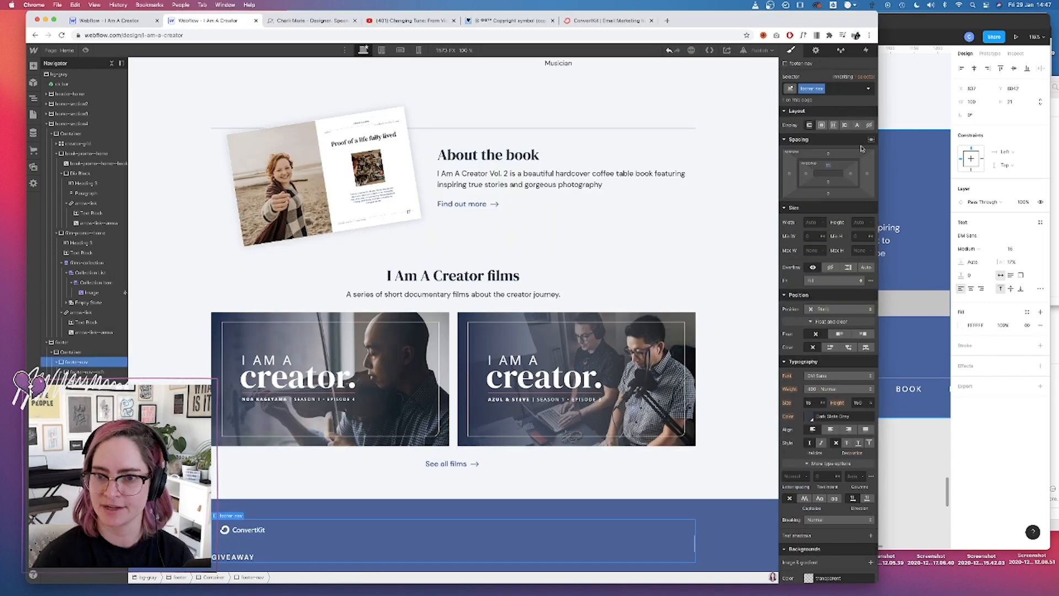
pyautogui.click(822, 125)
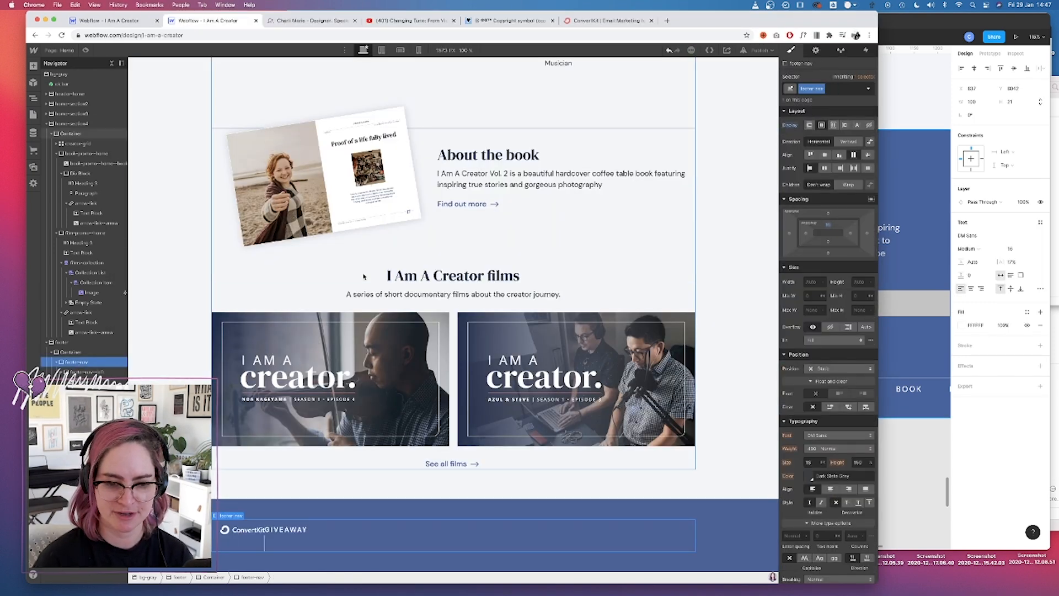
pyautogui.click(265, 533)
pyautogui.moveTo(786, 240); pyautogui.dragTo(786, 241)
pyautogui.moveTo(867, 241); pyautogui.dragTo(828, 226)
pyautogui.click(416, 488)
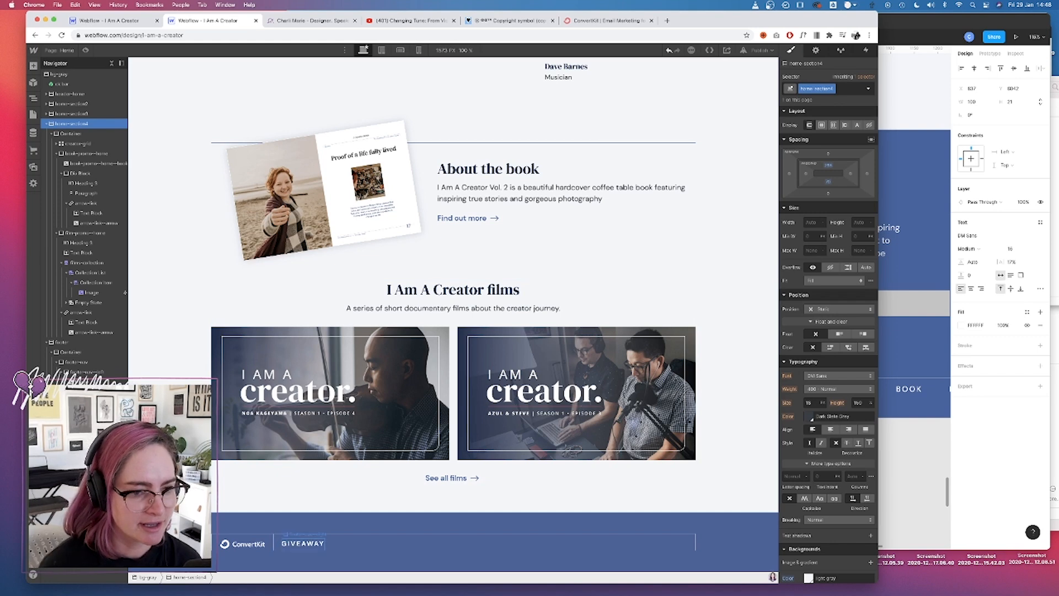
pyautogui.click(85, 402)
pyautogui.click(84, 363)
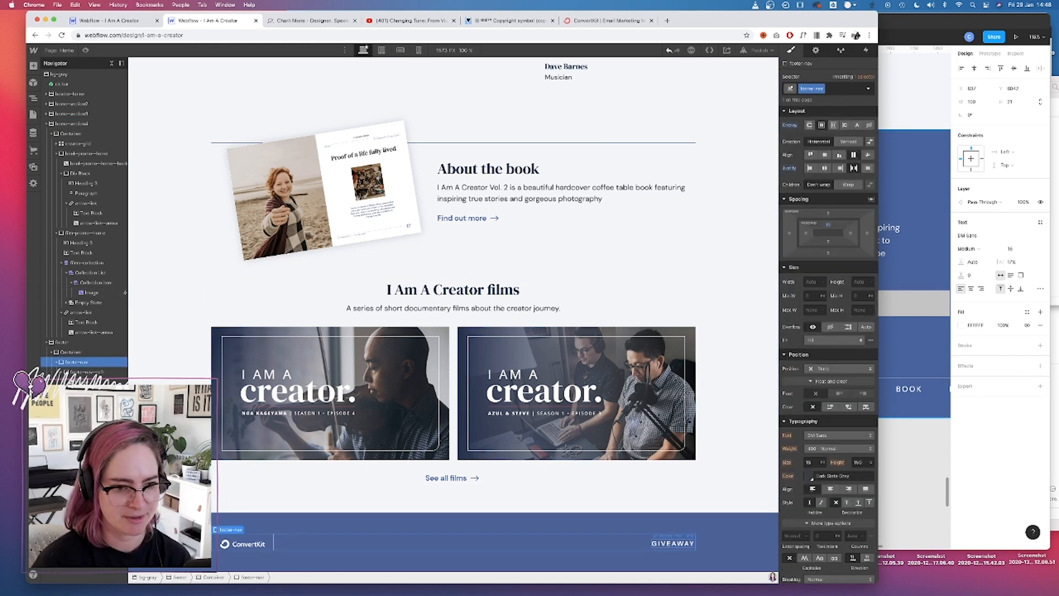
# Duplicate the Giveaway footer link as Rules and add space on both sides of the footer-nav--link class.
pyautogui.click(670, 543)
pyautogui.doubleClick(665, 543)
pyautogui.write('Rules')
pyautogui.click(638, 544)
pyautogui.moveTo(851, 174); pyautogui.dragTo(852, 175)
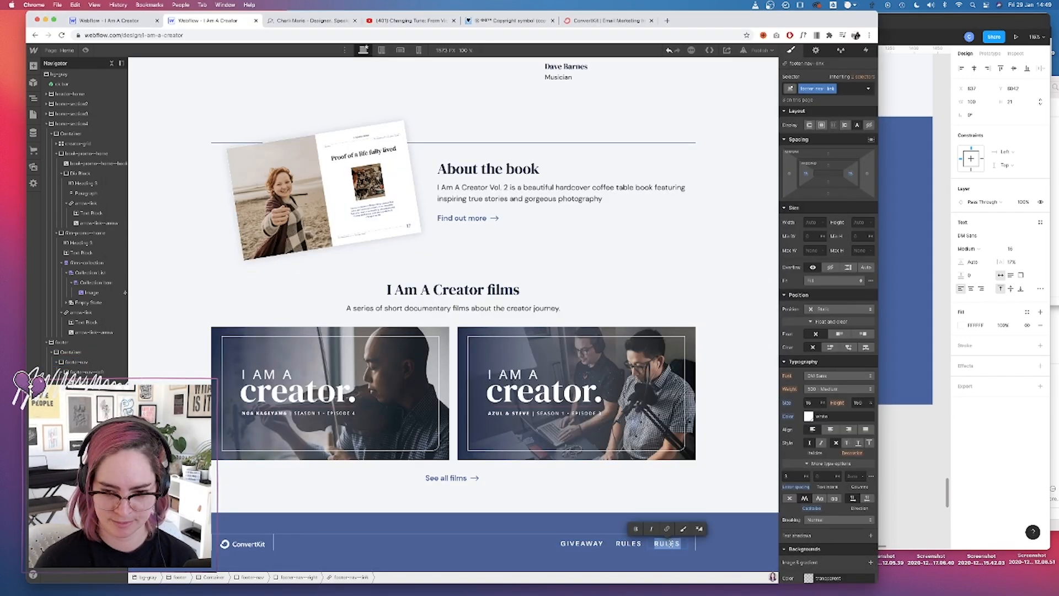
pyautogui.press('Escape')
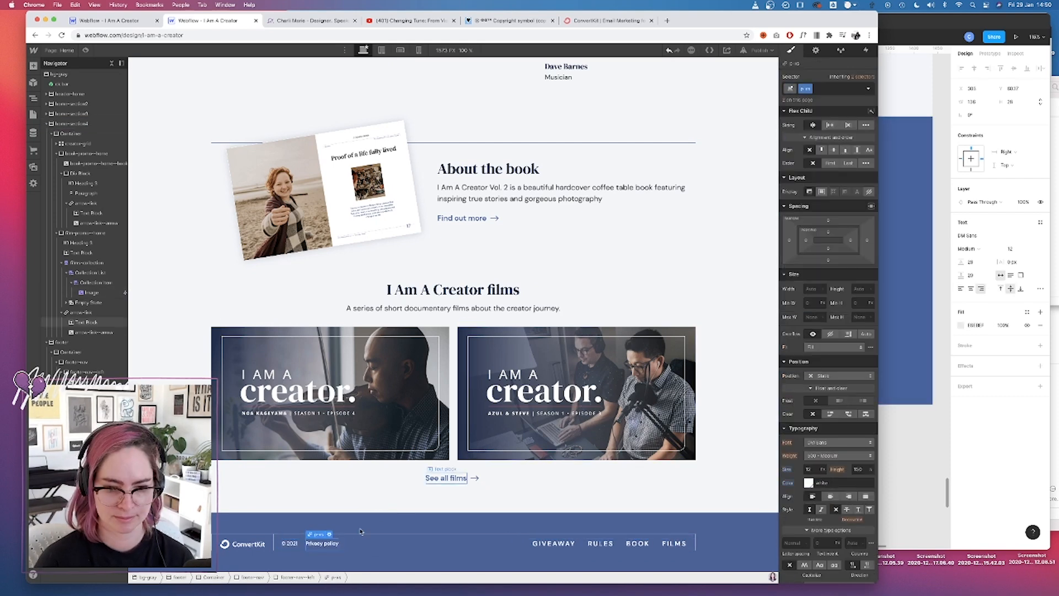
# Set the footer opt-in heading to "Take the next step on your creator journey" and give it the class heading-white.
pyautogui.click(72, 362)
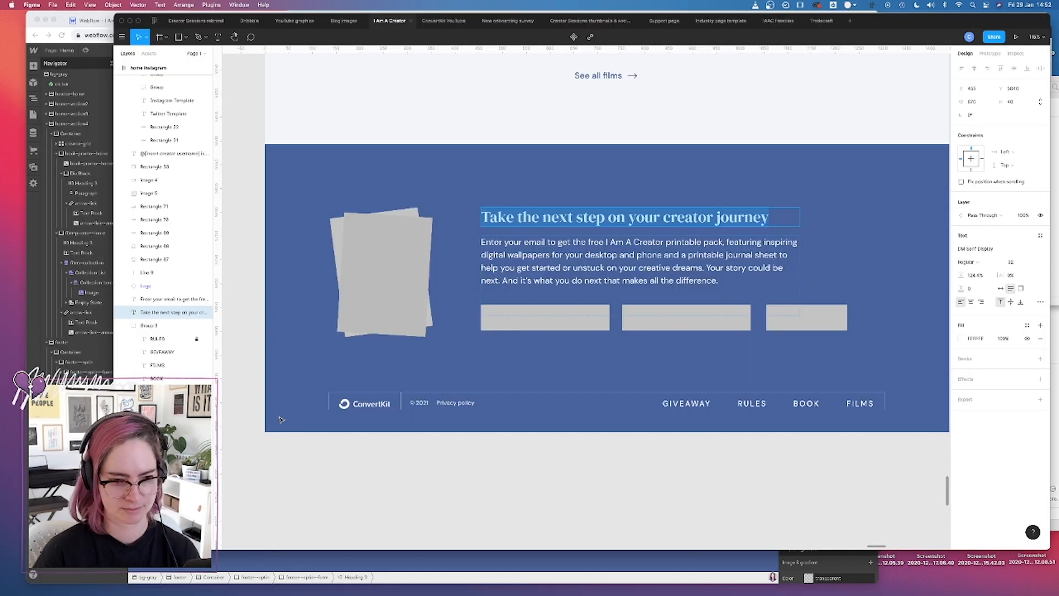
pyautogui.press('super+Tab')
pyautogui.doubleClick(243, 518)
pyautogui.write('Take the next step on your creator journey')
pyautogui.click(828, 88)
pyautogui.write('heading-white')
pyautogui.press('Return')
# Add a paragraph below the opt-in heading with the "Enter your email" copy from Figma and the class p-white.
pyautogui.click(33, 66)
pyautogui.click(96, 304)
pyautogui.press('super+Tab')
pyautogui.click(623, 259)
pyautogui.press('super+c')
pyautogui.press('super+Tab')
pyautogui.press('super+v')
pyautogui.click(828, 88)
pyautogui.write('p-white')
pyautogui.press('Return')
pyautogui.scroll(-2, 453, 435)
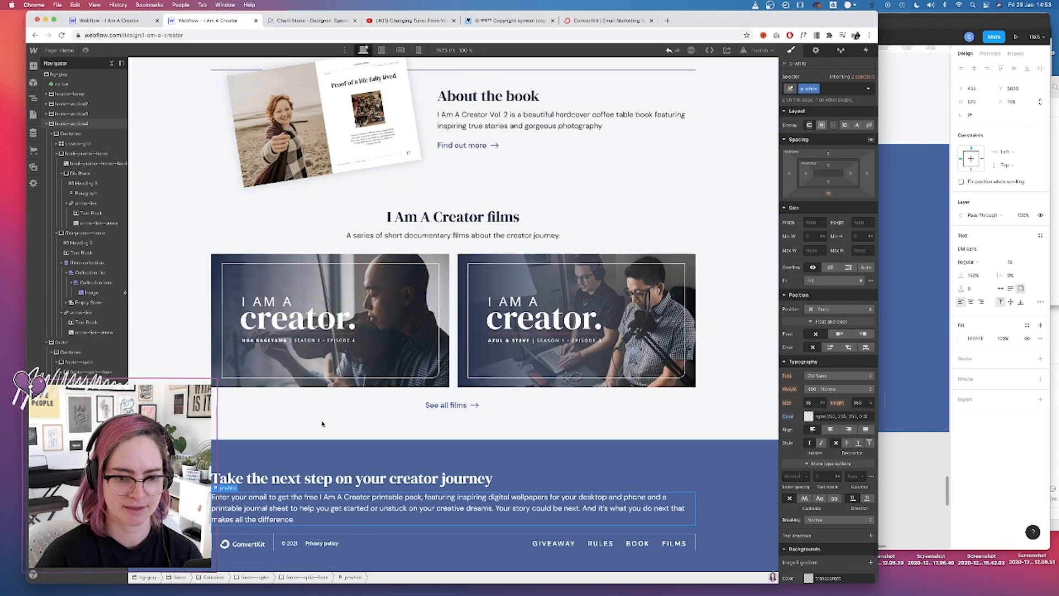
# Add space below the footer-optin block to separate it from the footer navigation row.
pyautogui.click(254, 577)
pyautogui.moveTo(835, 193); pyautogui.dragTo(834, 214)
pyautogui.scroll(2, 634, 265)
# Adjust the top margin of the film-promo--home block and the vertical spacing of the sections above it.
pyautogui.click(634, 287)
pyautogui.moveTo(828, 154); pyautogui.dragTo(828, 146)
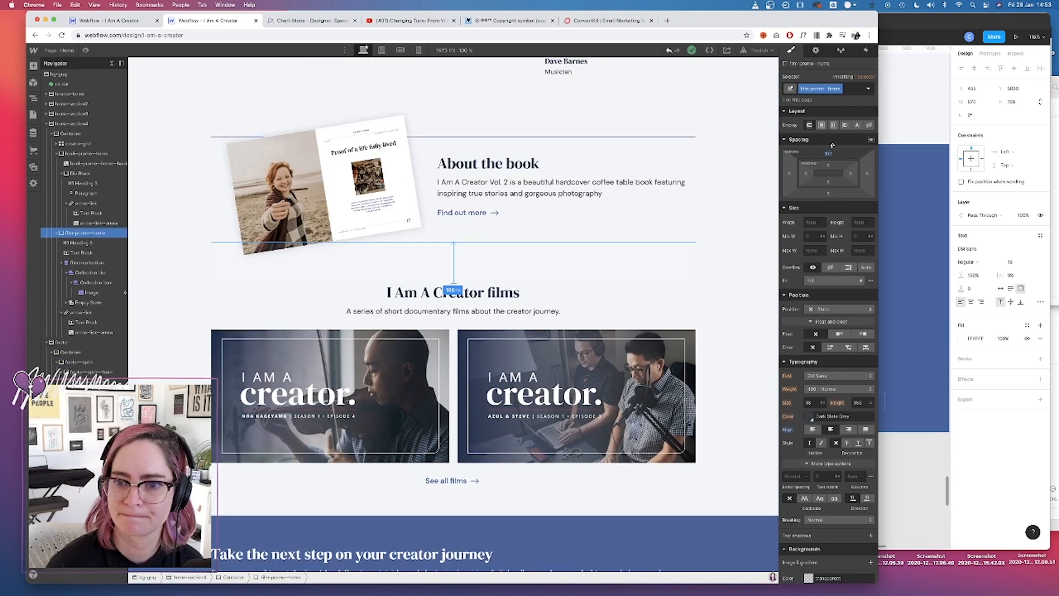
pyautogui.click(635, 216)
pyautogui.scroll(2, 634, 190)
pyautogui.moveTo(827, 254); pyautogui.dragTo(829, 274)
pyautogui.moveTo(829, 213); pyautogui.dragTo(828, 195)
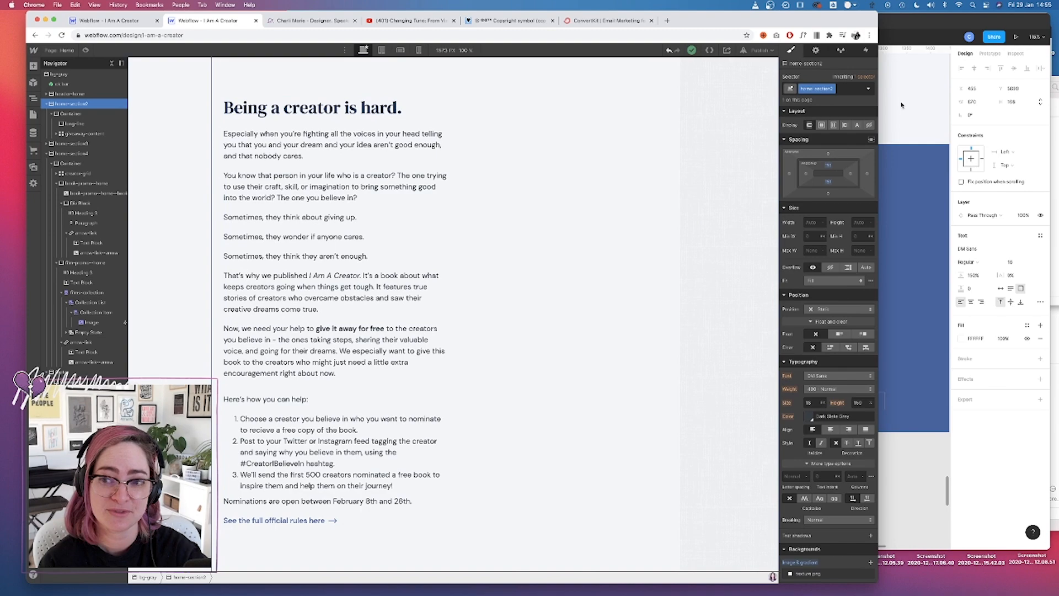
# Check the giveaway section in Figma and add a video element to home-section2 in Webflow.
pyautogui.click(900, 106)
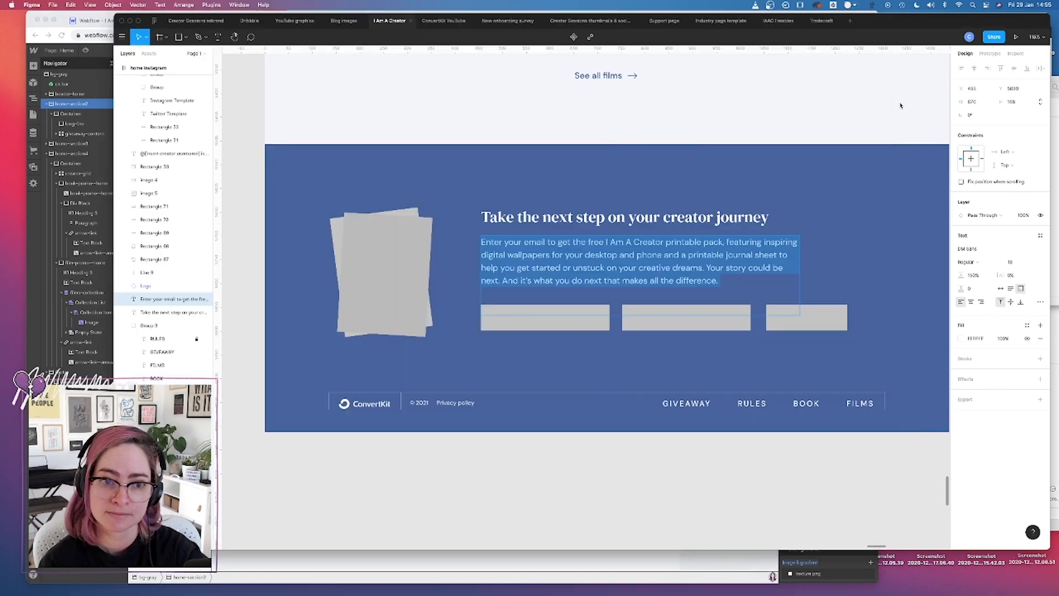
pyautogui.scroll(20, 803, 111)
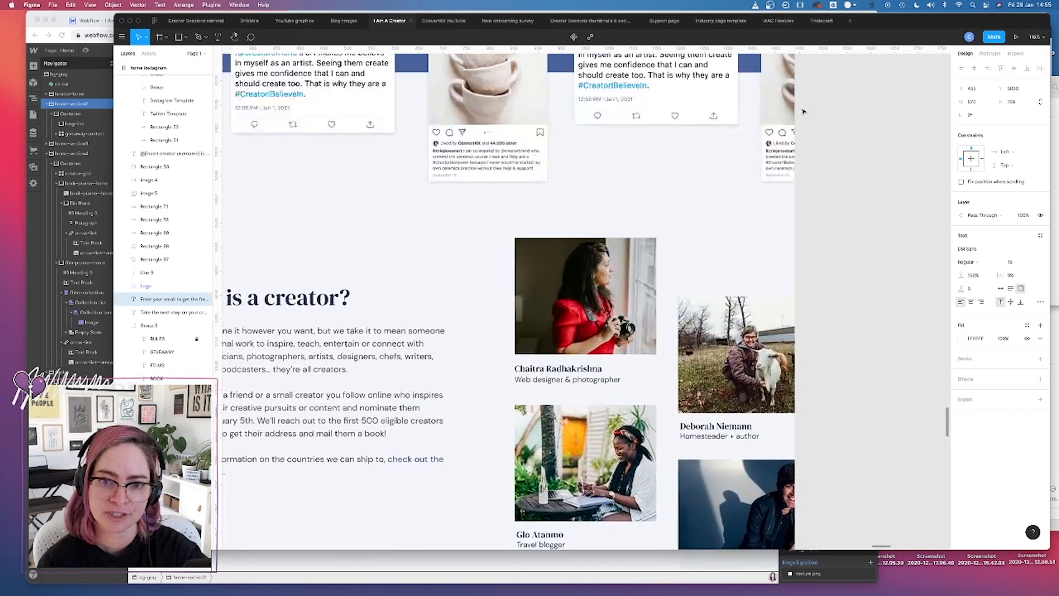
pyautogui.scroll(-5, 804, 111)
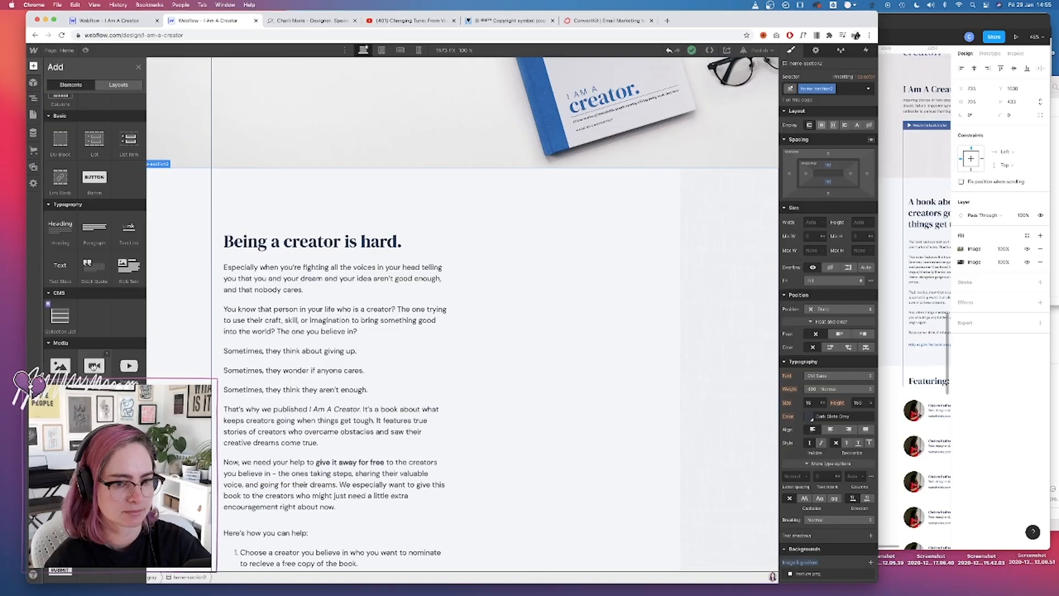
pyautogui.click(92, 367)
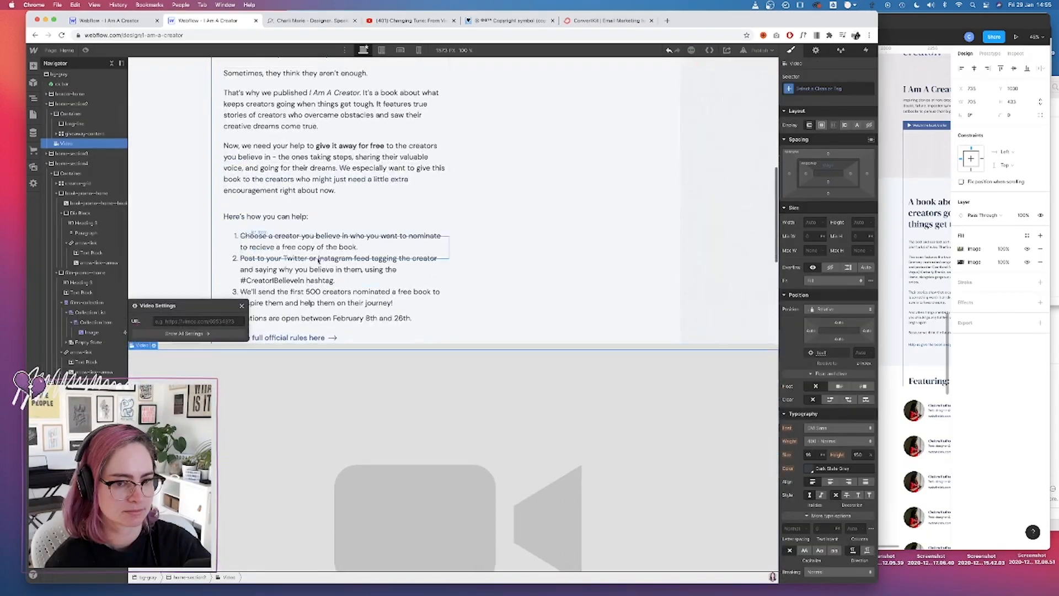
pyautogui.scroll(-6, 197, 369)
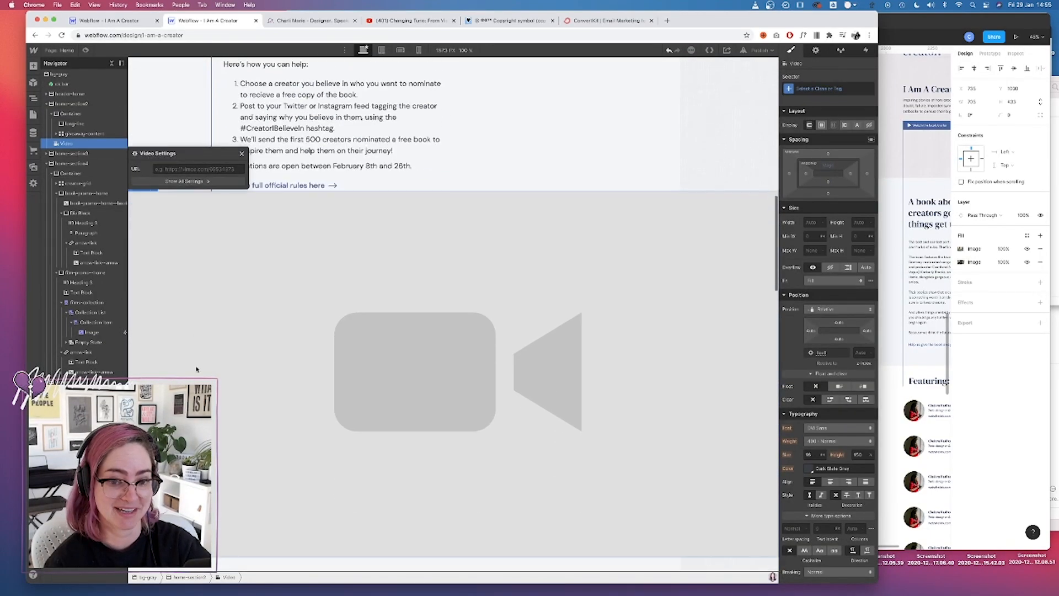
pyautogui.scroll(5, 428, 65)
# Set the video element's URL to the YouTube episode "Changing Tune: From Violin Prodigy to Performance Psychology".
pyautogui.click(412, 21)
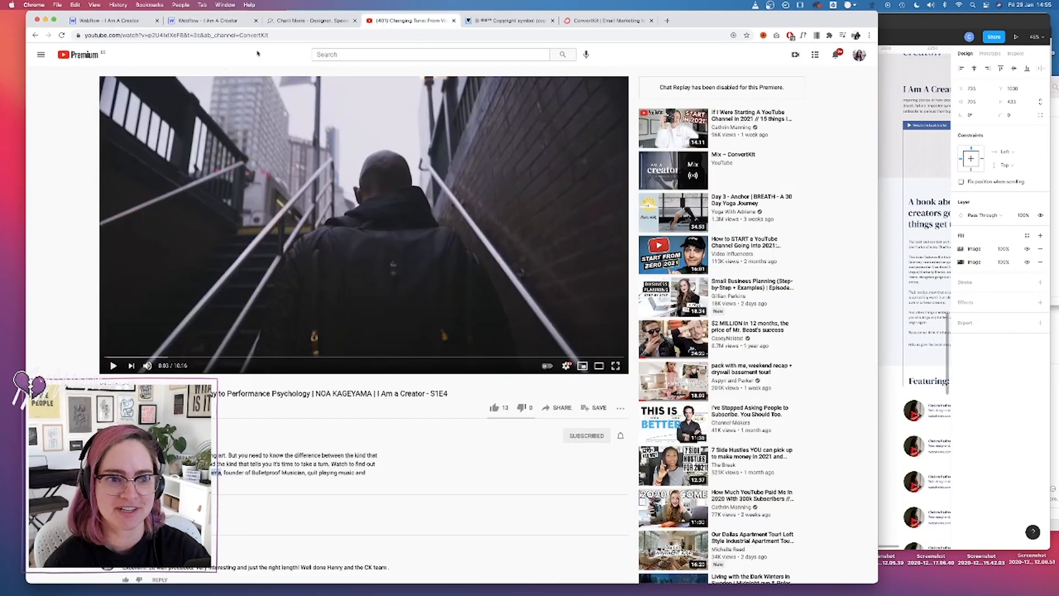
pyautogui.moveTo(183, 35); pyautogui.dragTo(2, 25)
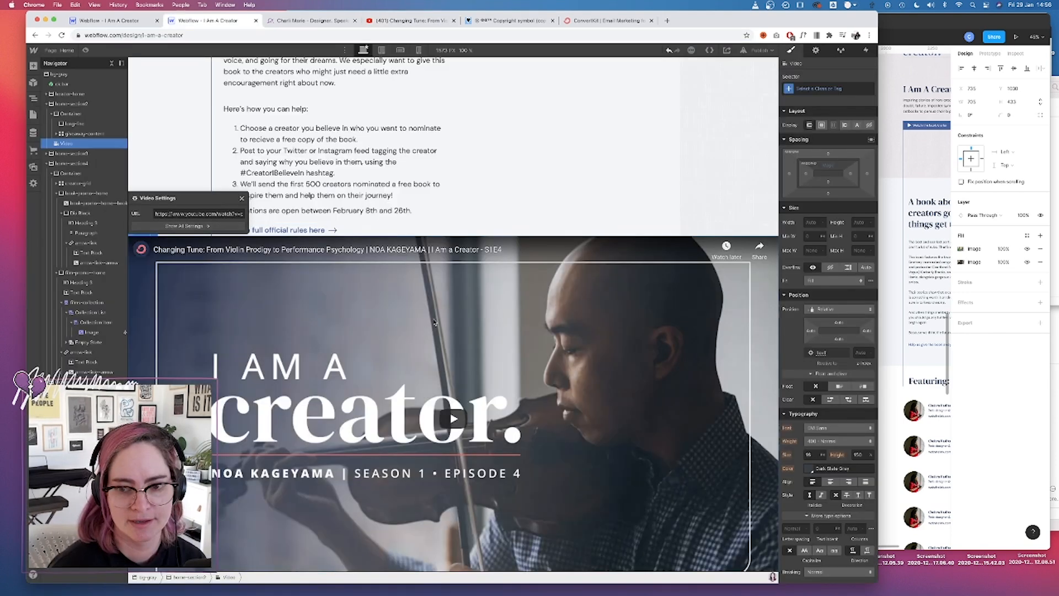
pyautogui.scroll(-5, 397, 296)
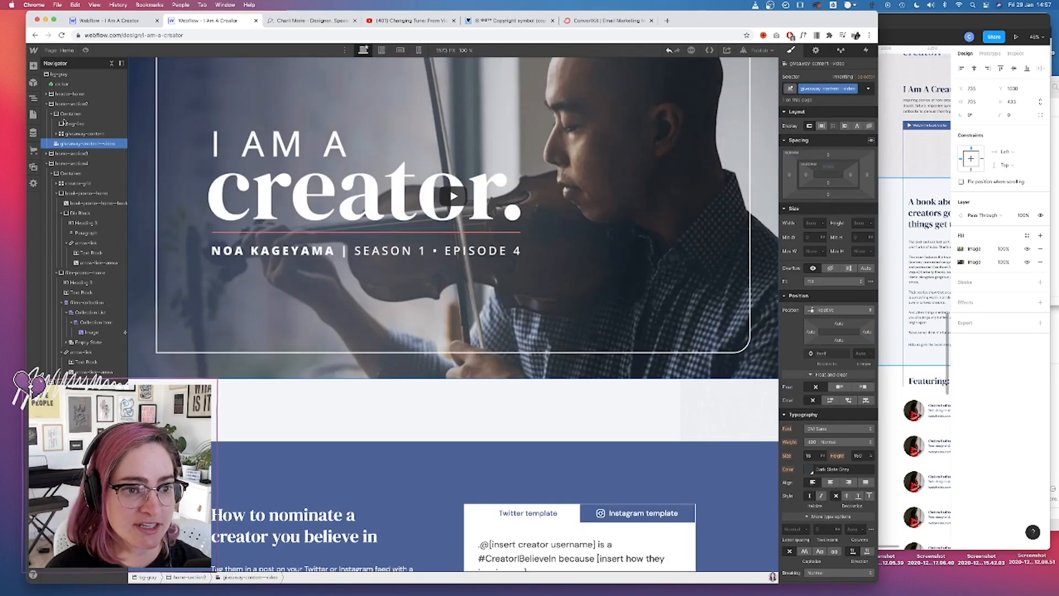
# Add a div block with the class giveaway-content--video to home-section2 and nest the video inside it.
pyautogui.click(34, 66)
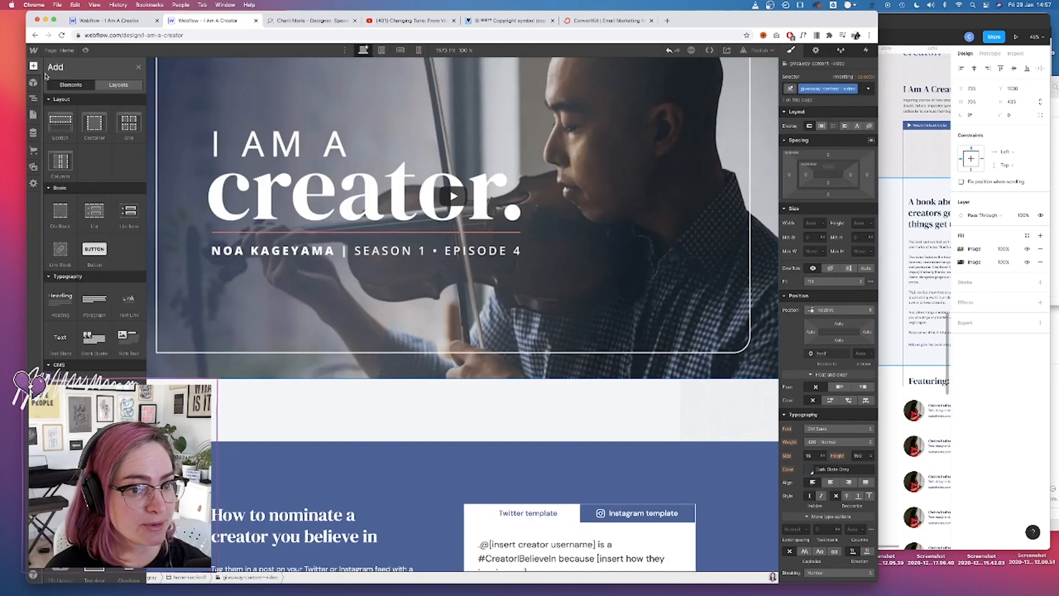
pyautogui.click(60, 213)
pyautogui.click(816, 87)
pyautogui.write('give')
pyautogui.click(816, 179)
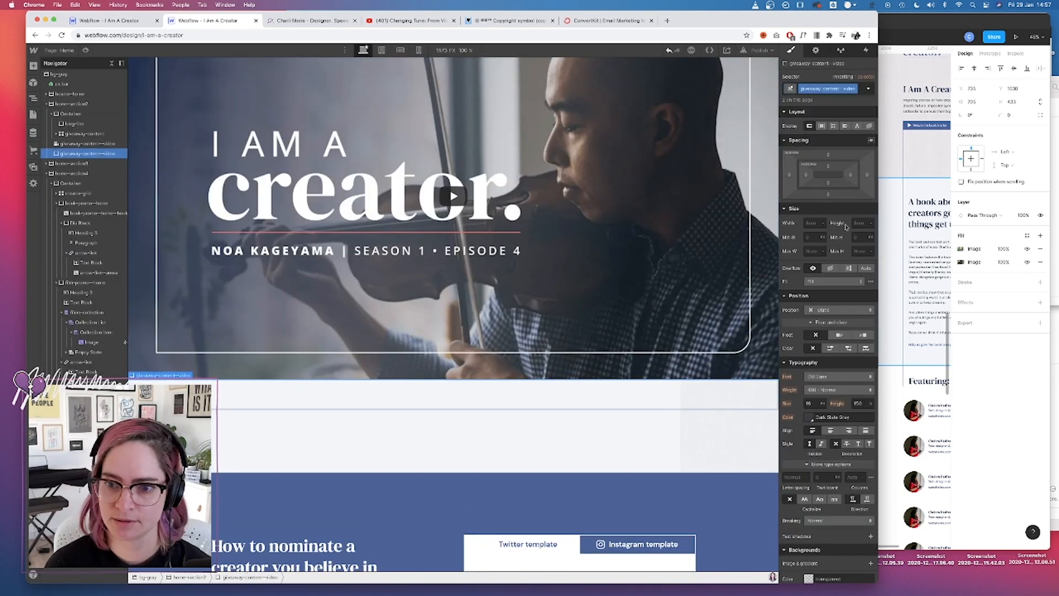
pyautogui.moveTo(82, 144); pyautogui.dragTo(94, 149)
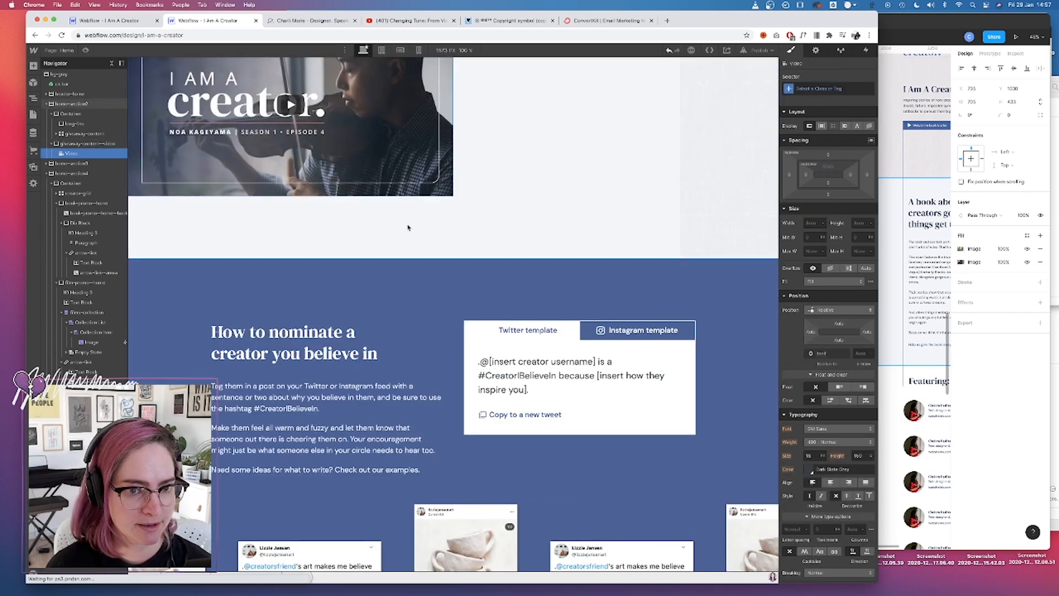
pyautogui.scroll(4, 406, 226)
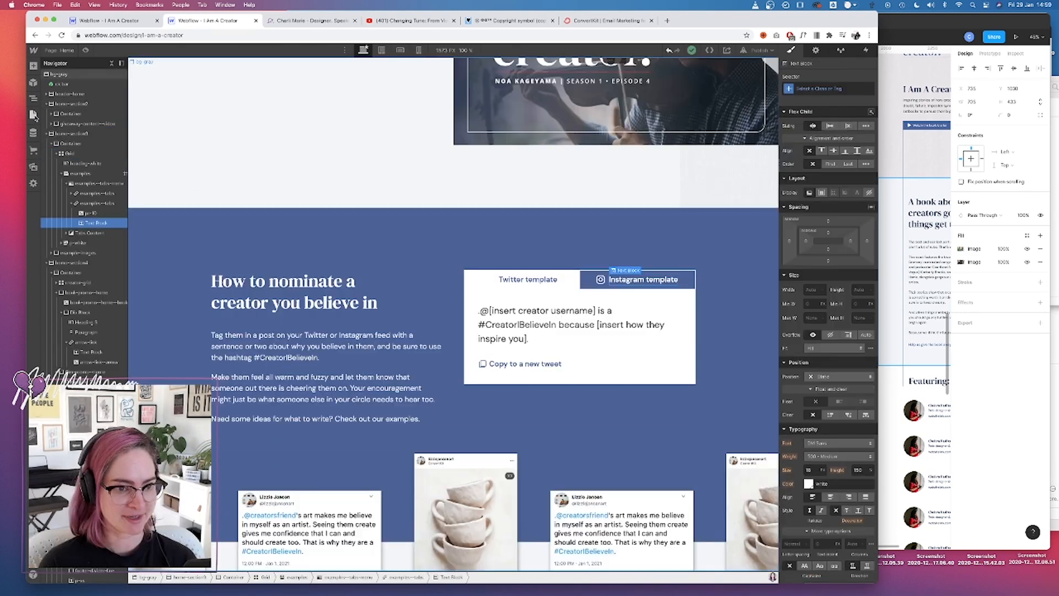
# Add the image note paragraph to the Instagram template tab and place the first image in its insta-images block.
pyautogui.click(95, 222)
pyautogui.click(95, 204)
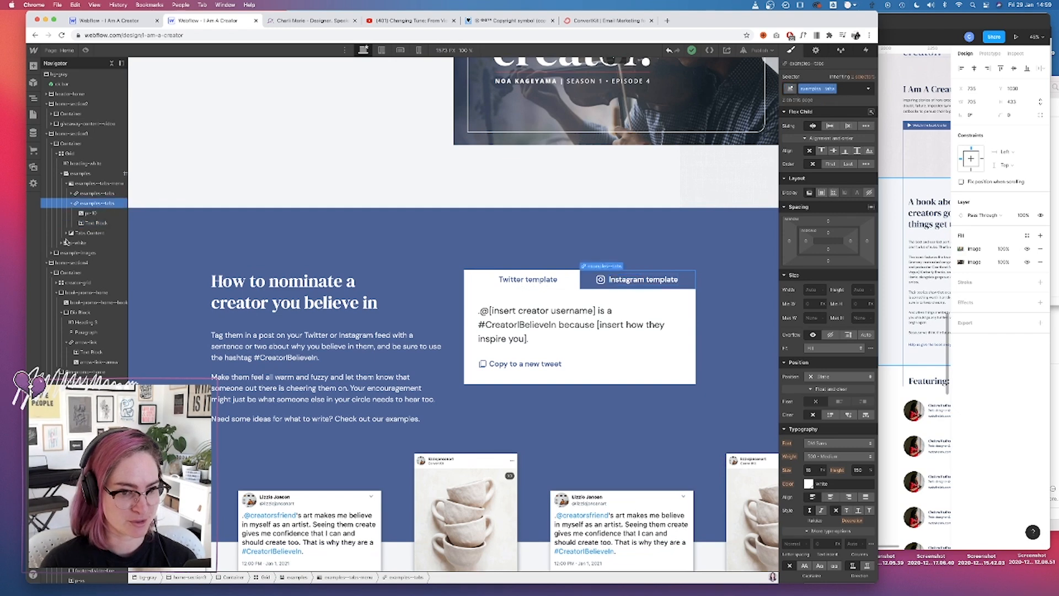
pyautogui.click(67, 233)
pyautogui.click(95, 253)
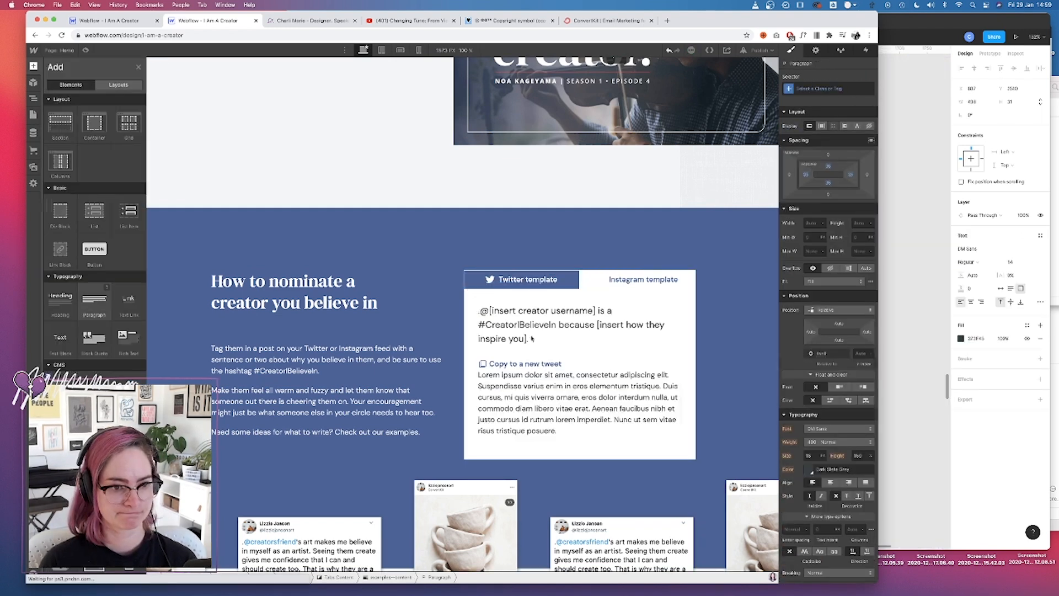
pyautogui.click(579, 378)
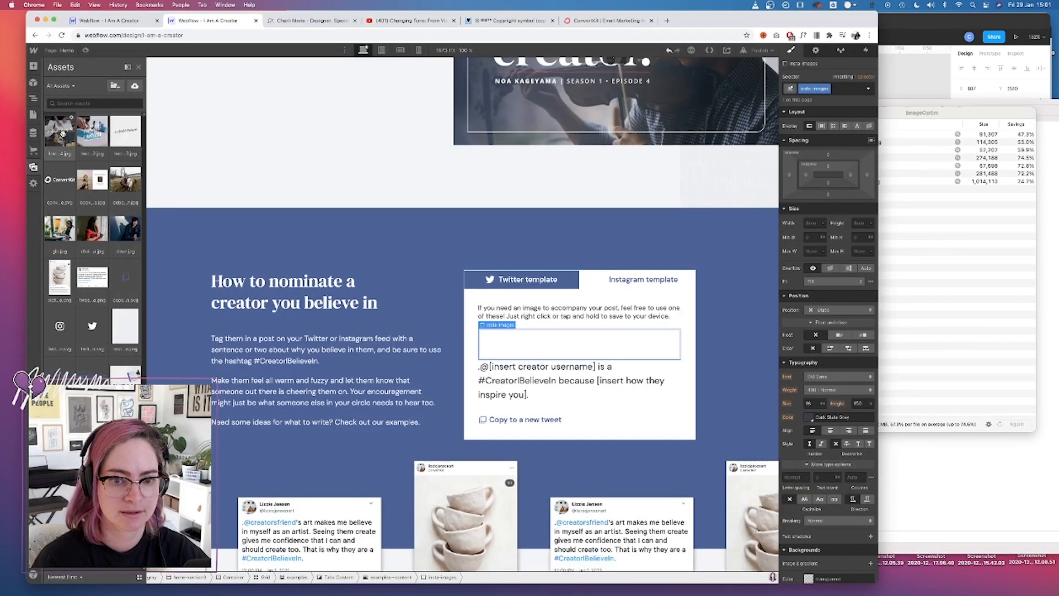
pyautogui.moveTo(62, 133); pyautogui.dragTo(541, 345)
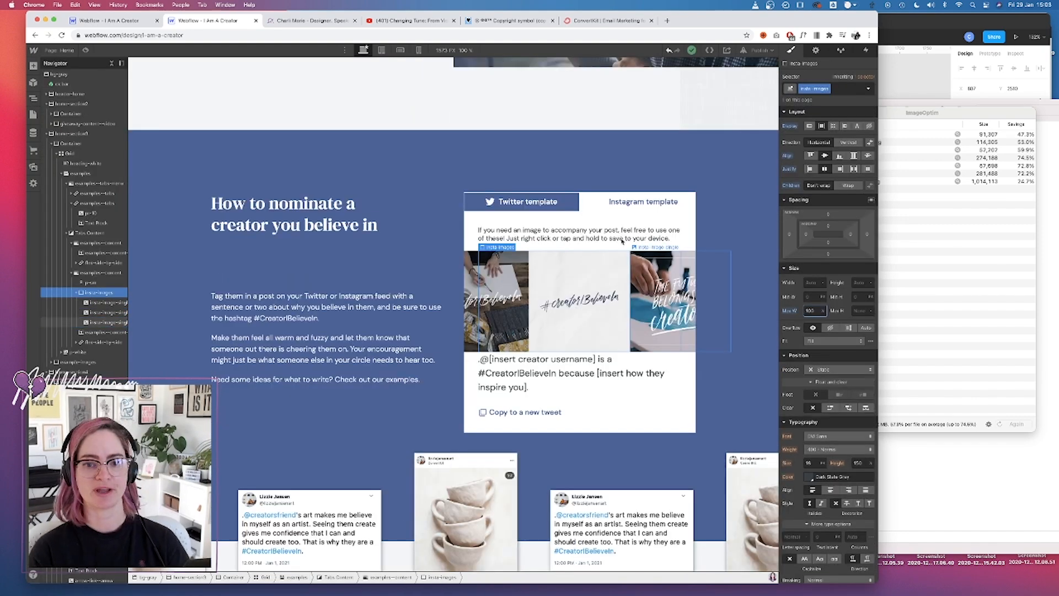
# Review the Webflow home page down to the footer, and switch to Figma to examine the book and films page designs.
pyautogui.scroll(-4, 500, 200)
pyautogui.scroll(15, 500, 200)
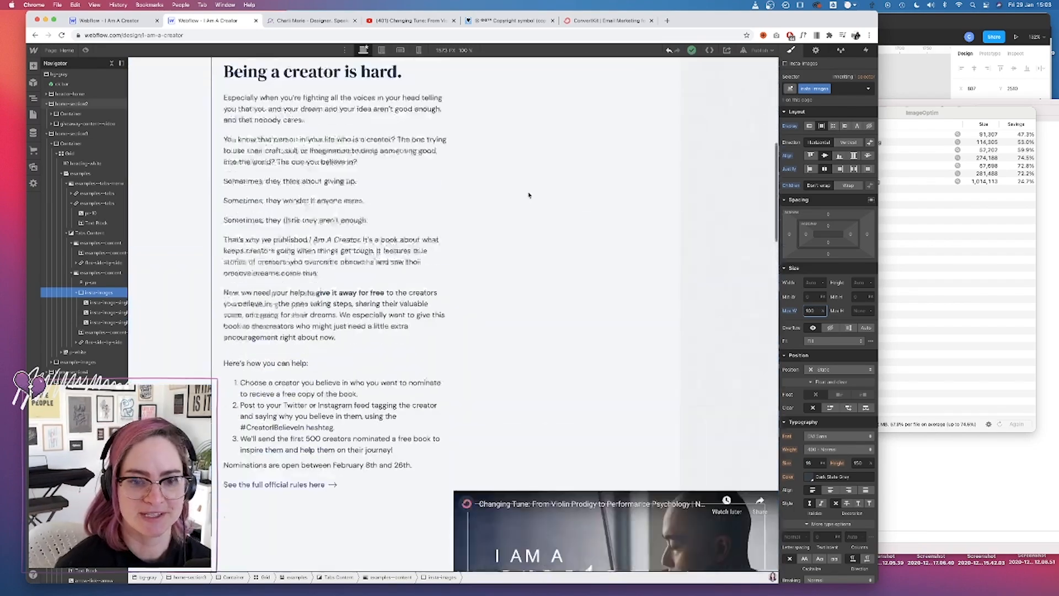
pyautogui.scroll(10, 528, 195)
pyautogui.scroll(-20, 529, 195)
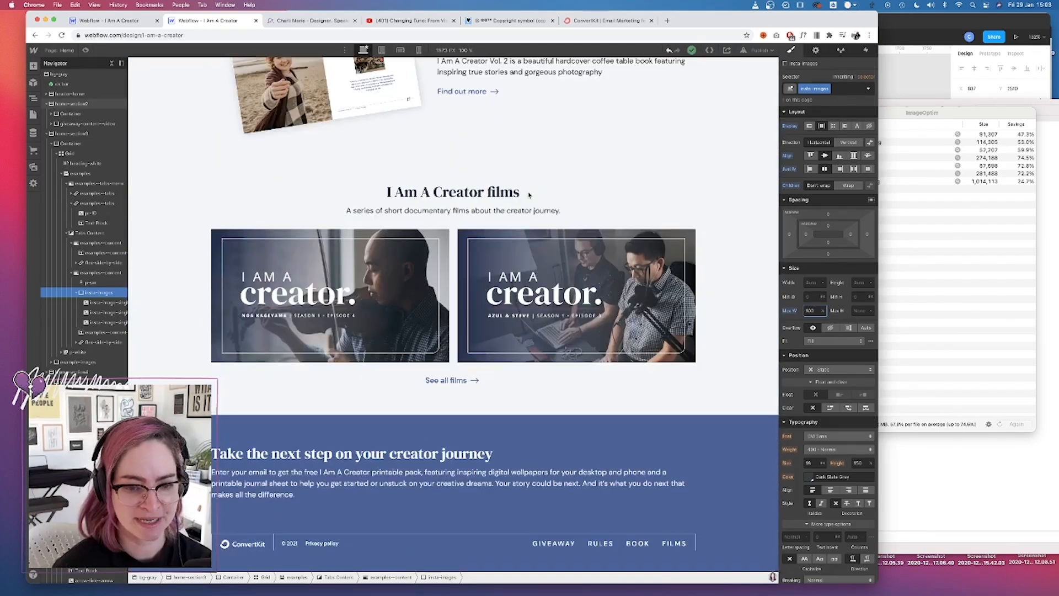
pyautogui.press('super+Tab')
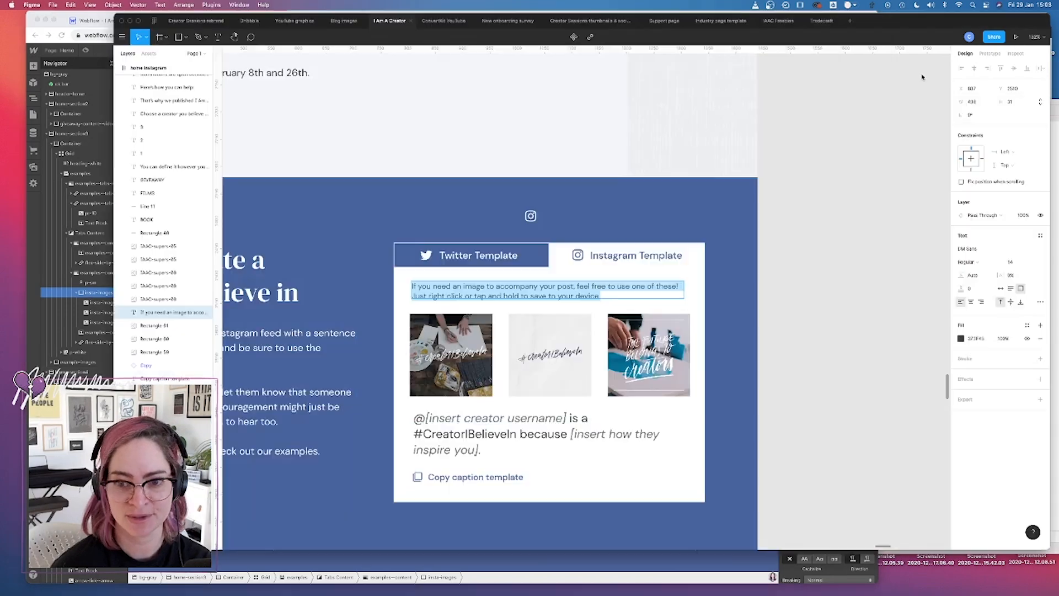
pyautogui.scroll(-5, 727, 182)
pyautogui.scroll(-8, 727, 183)
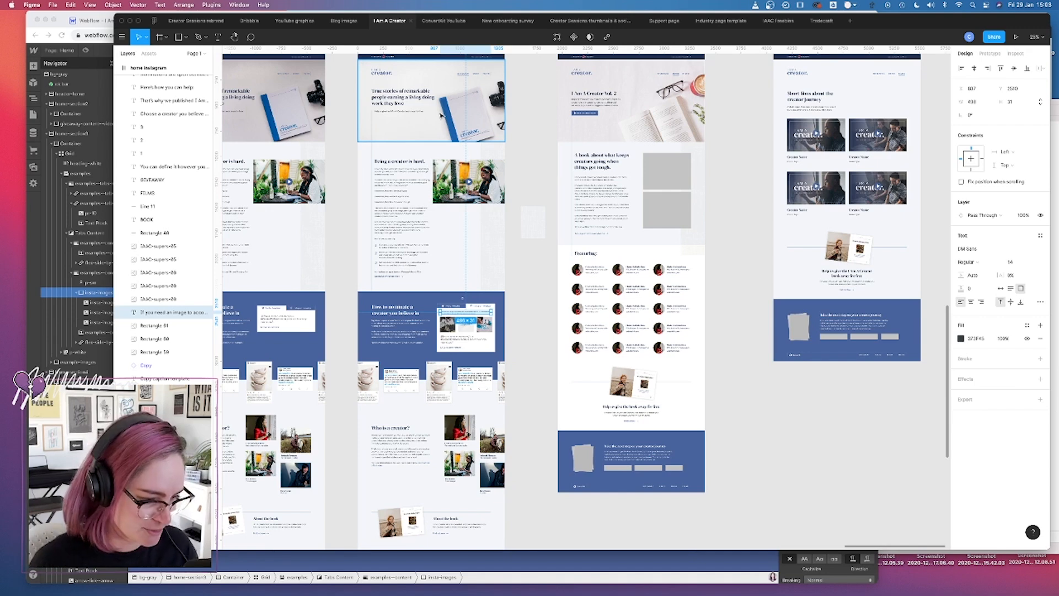
pyautogui.scroll(6, 680, 280)
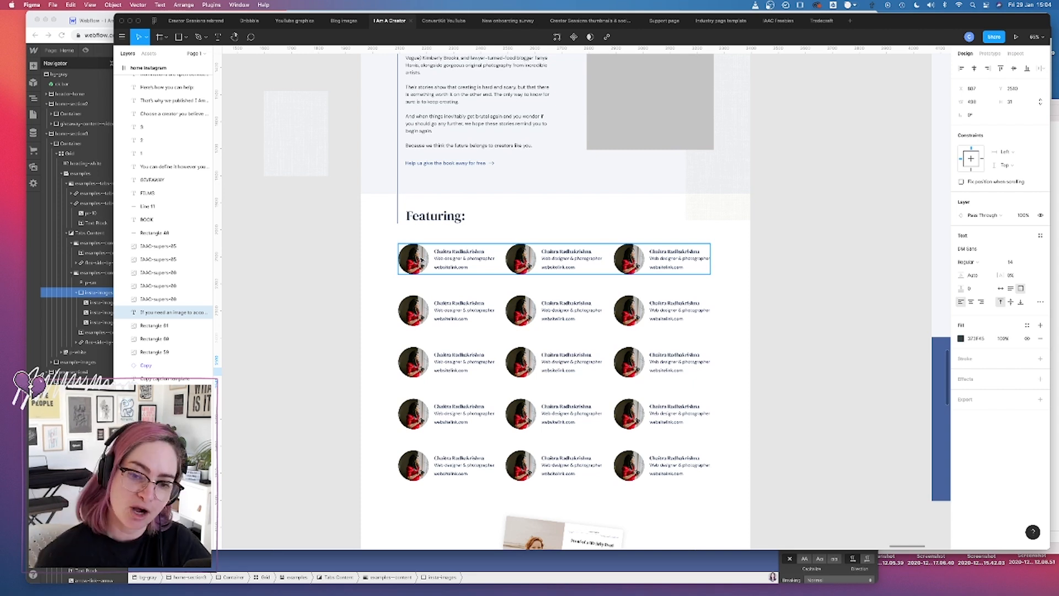
pyautogui.scroll(-5, 422, 259)
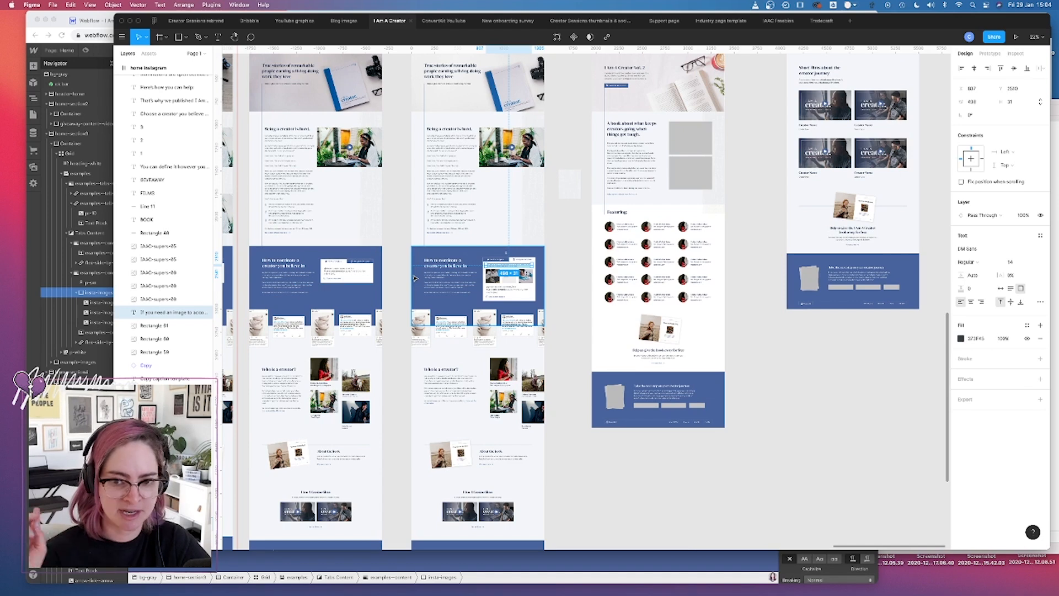